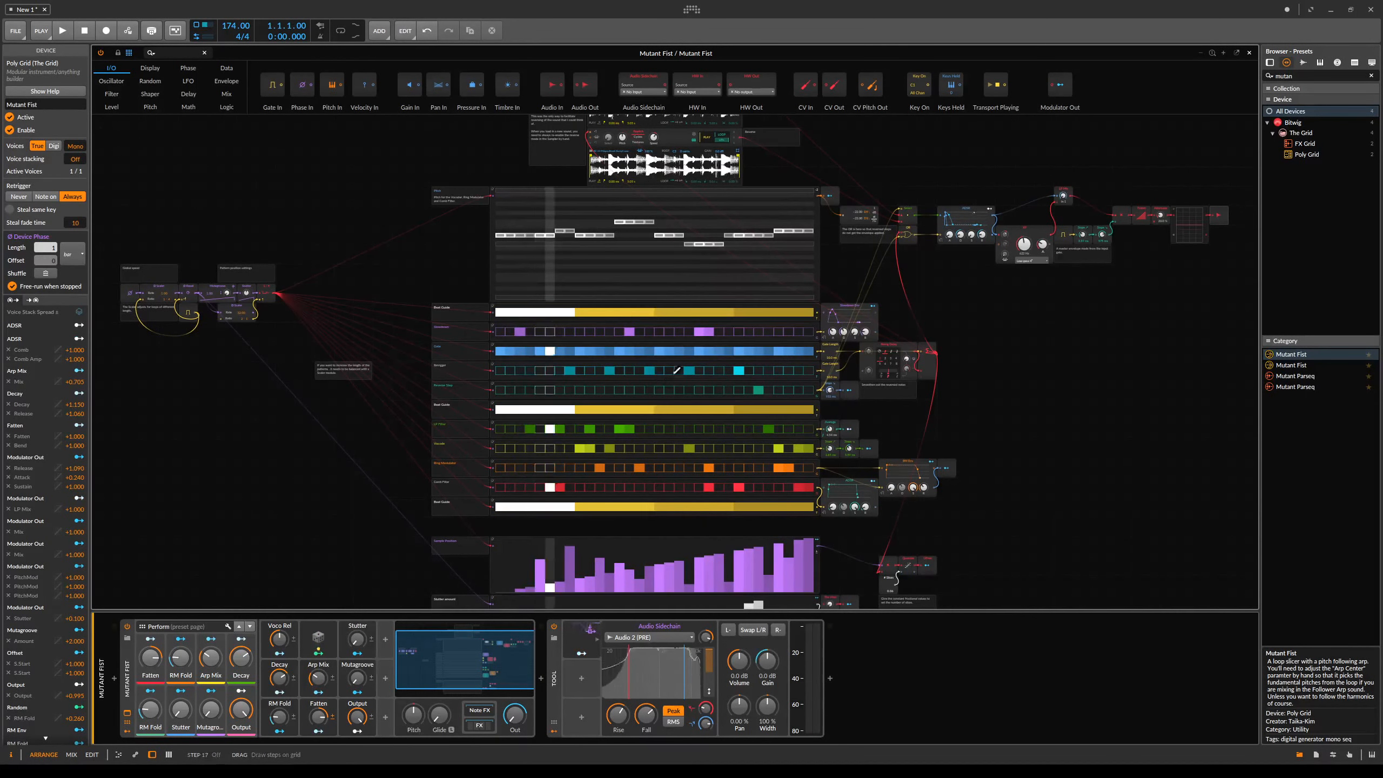
# - Clear the programmed steps from several step-sequencer rows using their context menus
pyautogui.scroll(5, 695, 266)
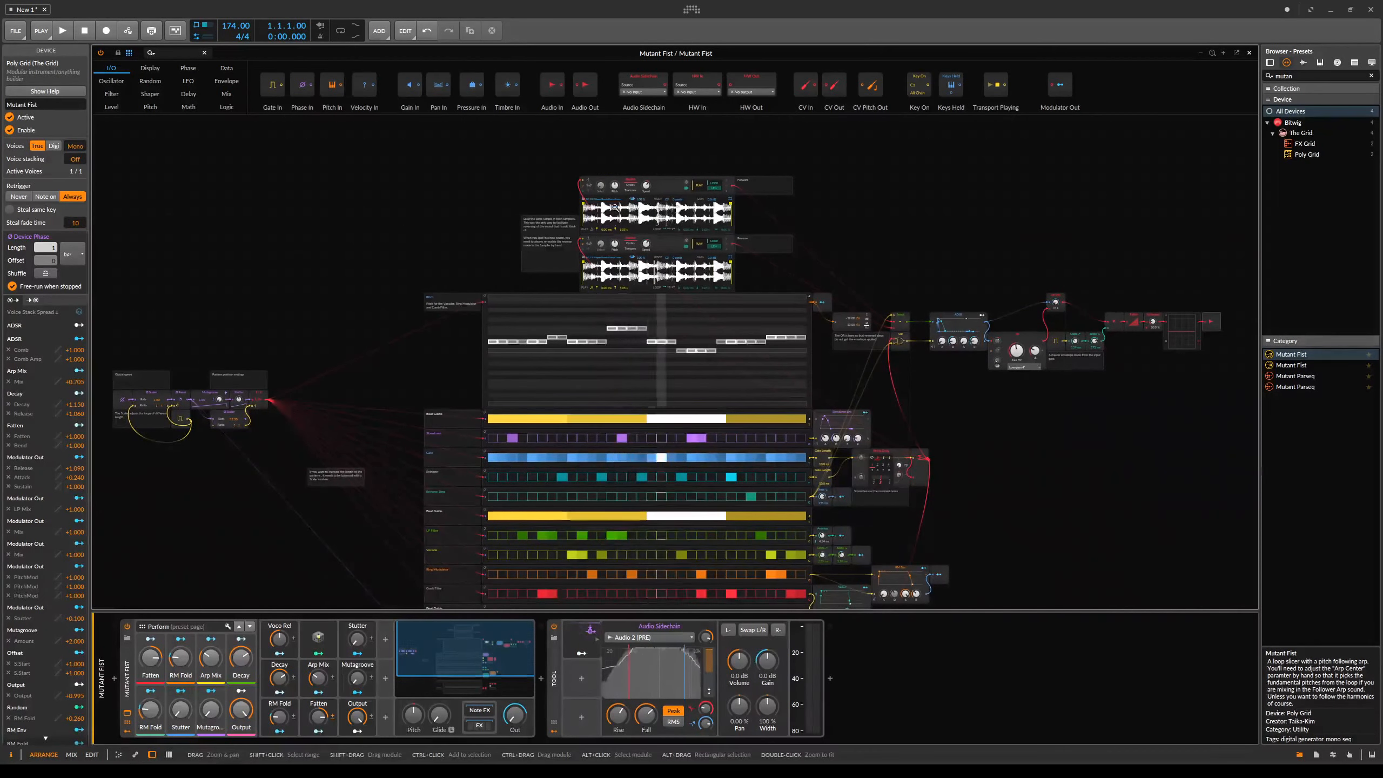
pyautogui.scroll(-3, 748, 392)
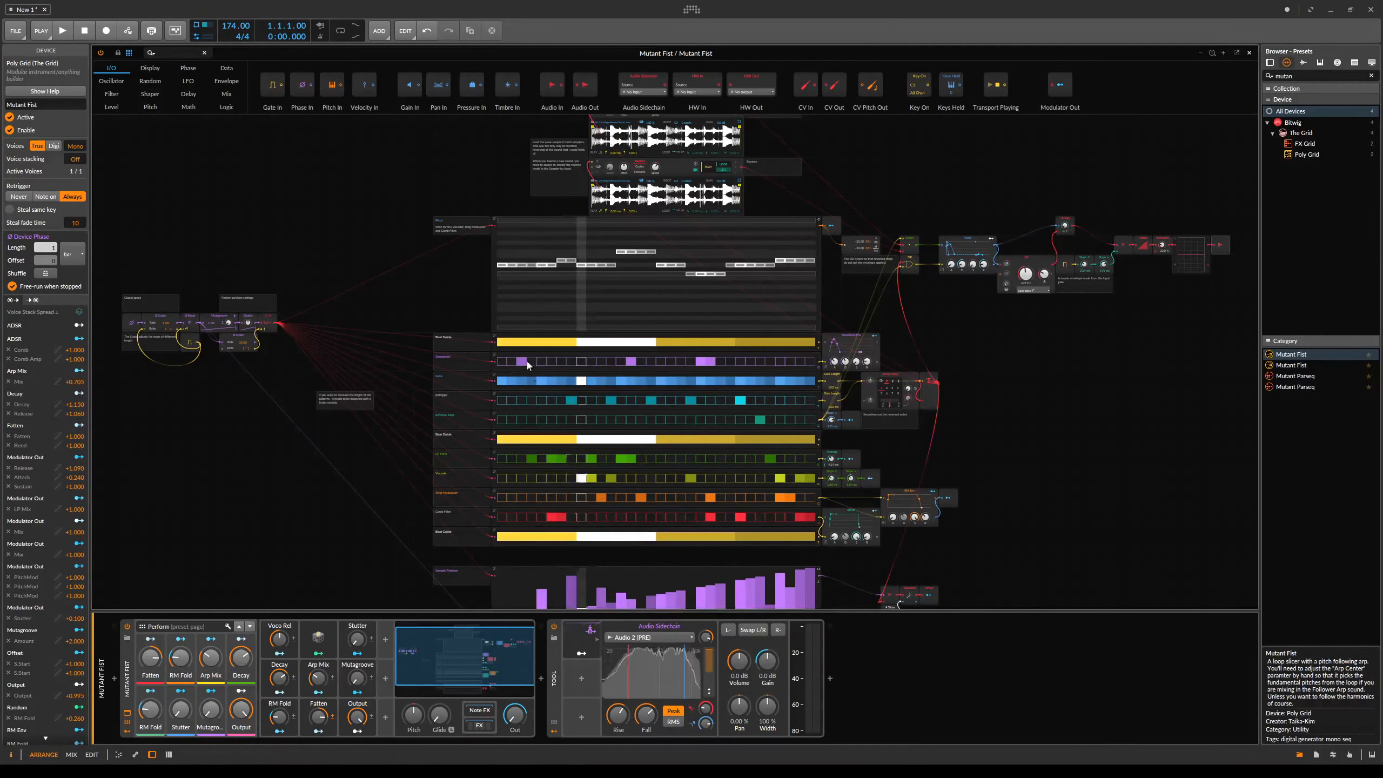
pyautogui.click(554, 387)
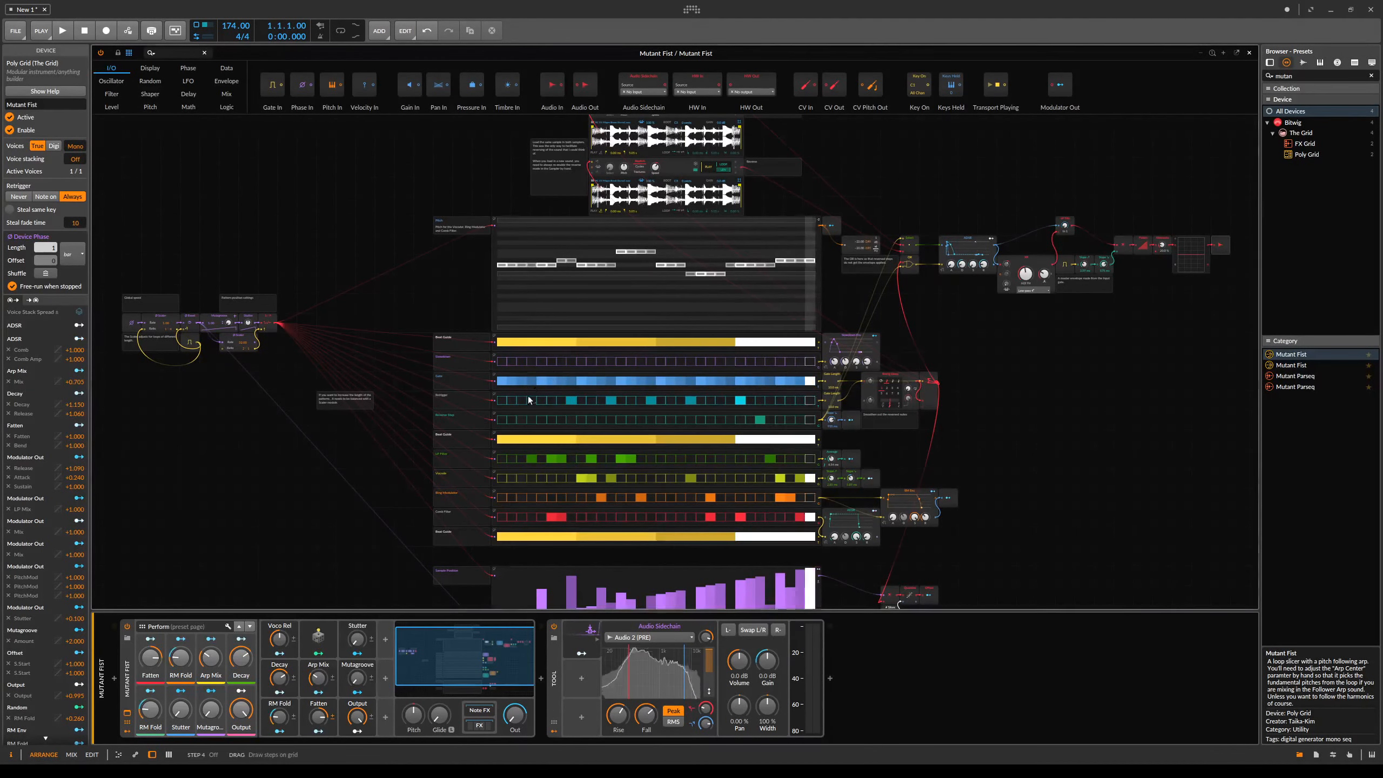
pyautogui.rightClick(531, 398)
pyautogui.click(542, 427)
pyautogui.rightClick(574, 419)
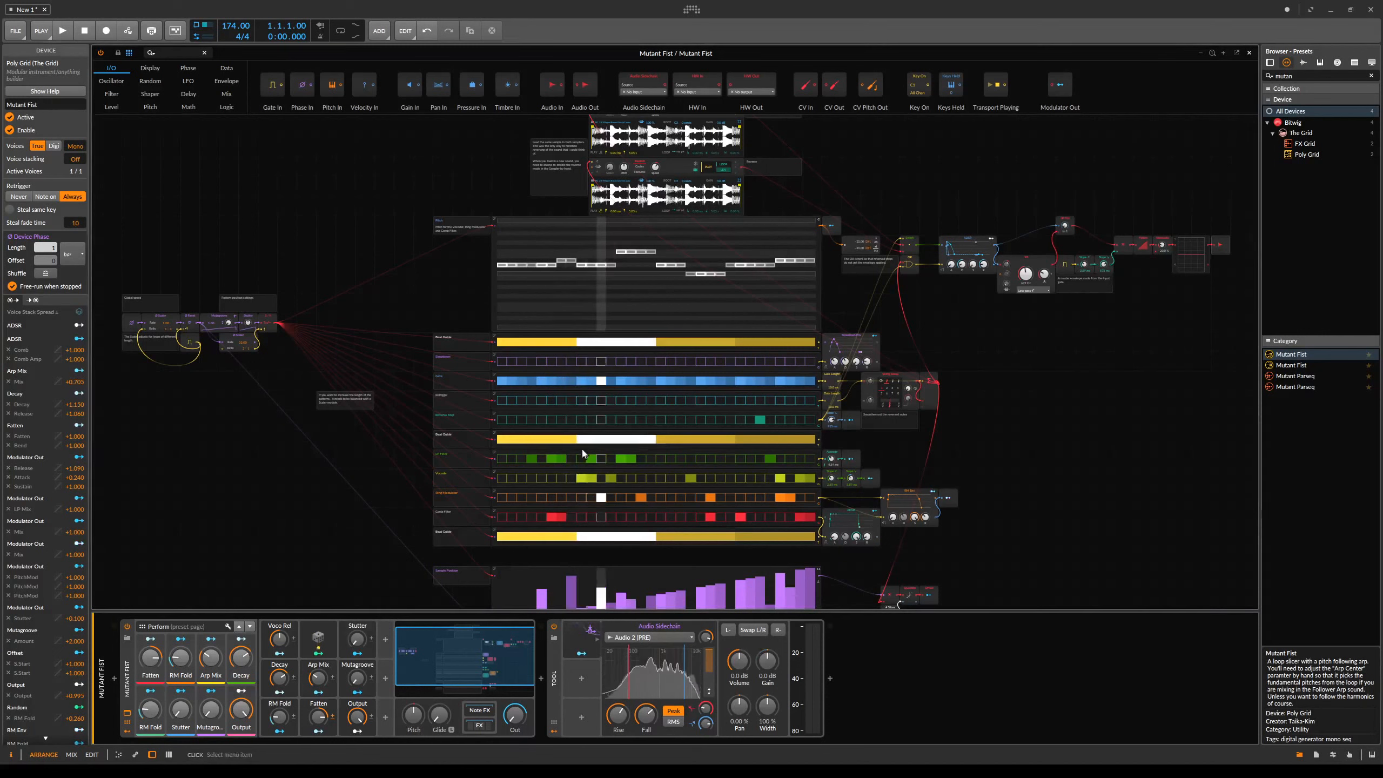
pyautogui.click(586, 495)
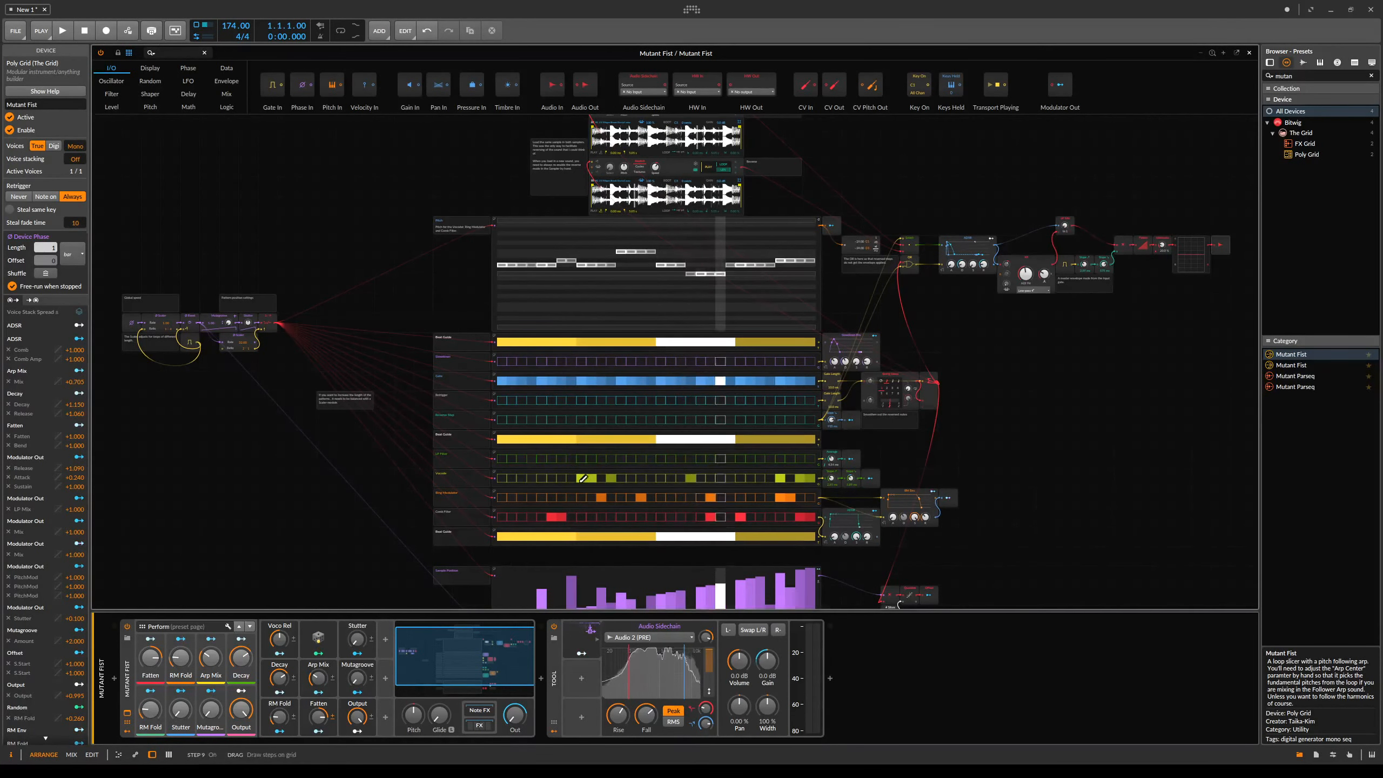
pyautogui.rightClick(581, 478)
pyautogui.click(592, 508)
pyautogui.rightClick(585, 498)
pyautogui.click(606, 527)
pyautogui.rightClick(591, 517)
pyautogui.click(611, 547)
# - Draw an ascending ramp into the Sample Position step sequencer
pyautogui.scroll(-5, 709, 556)
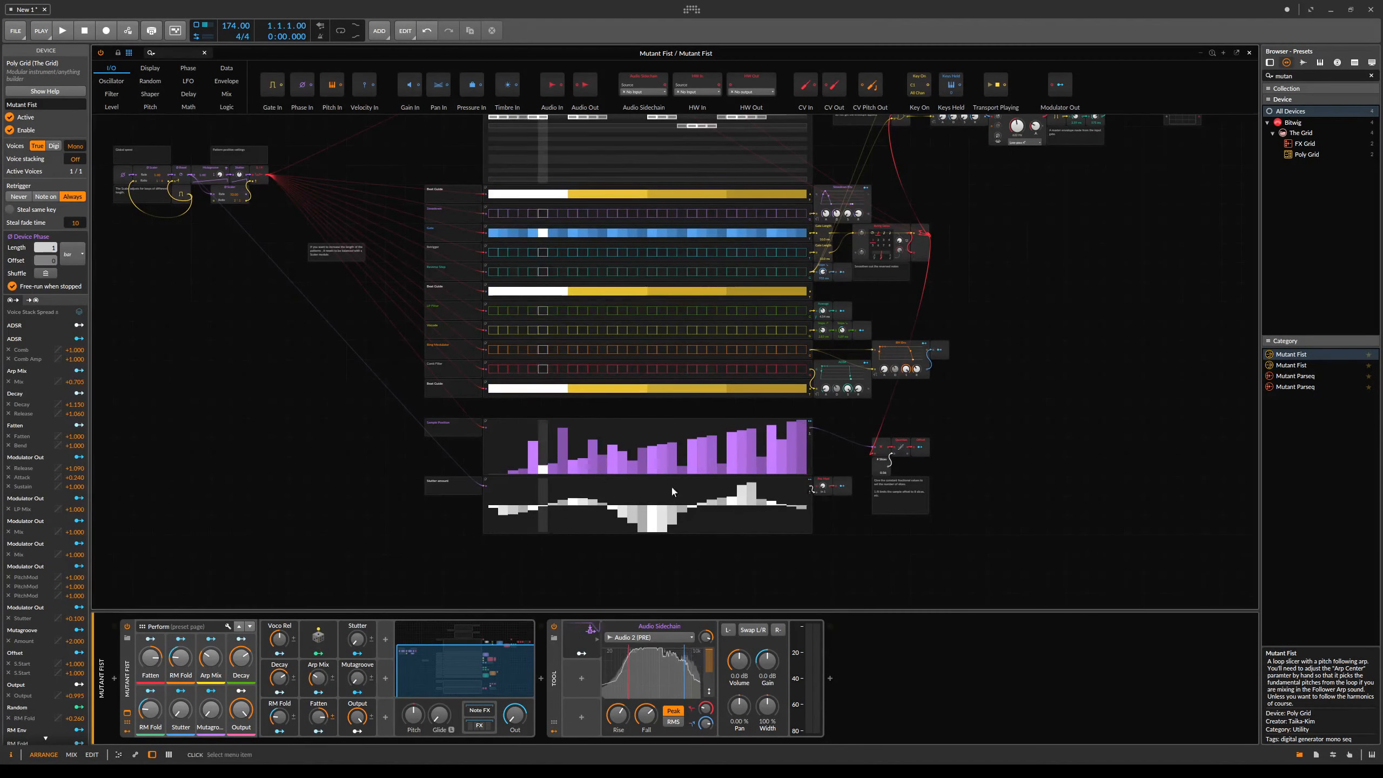
pyautogui.moveTo(807, 421); pyautogui.dragTo(490, 473)
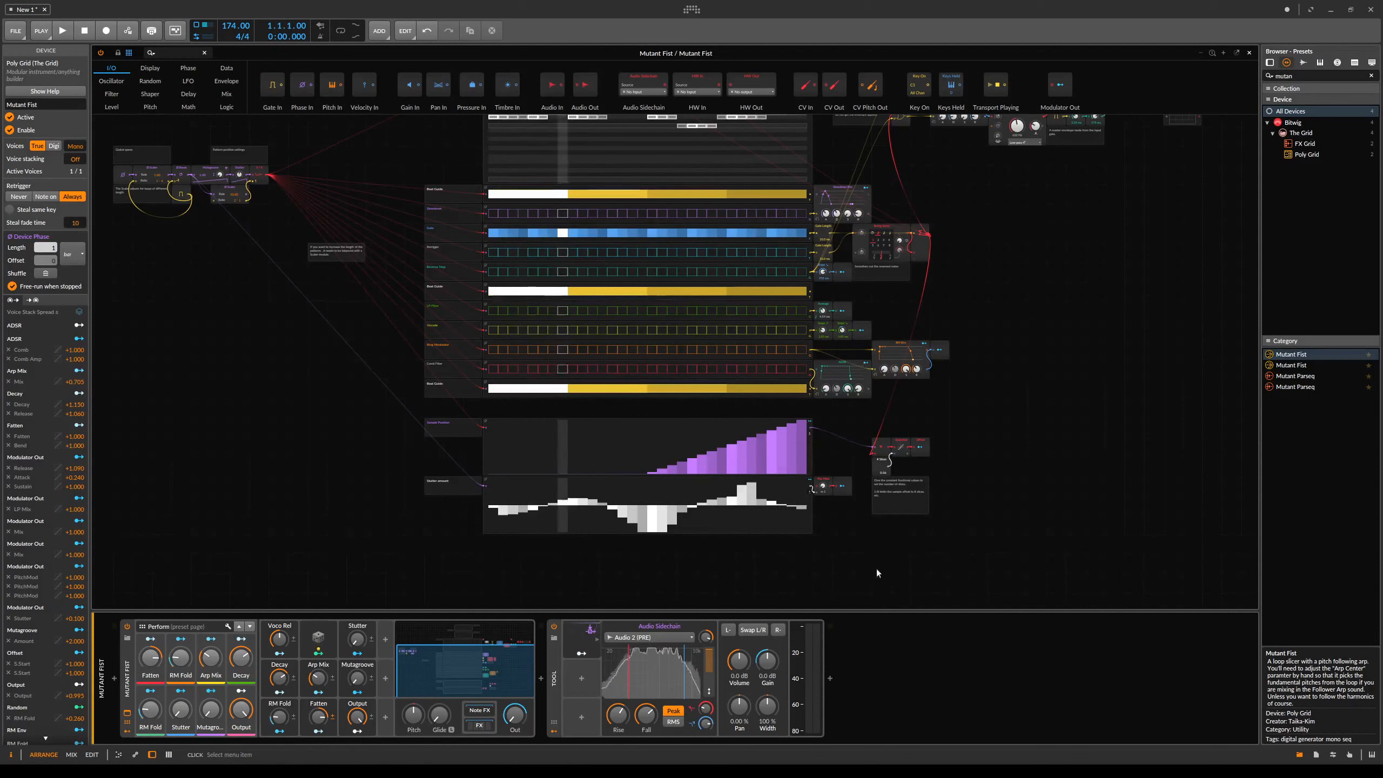
# - Hide the module palette and the device panel to enlarge the grid editor
pyautogui.click(878, 605)
pyautogui.moveTo(997, 261); pyautogui.dragTo(1022, 582)
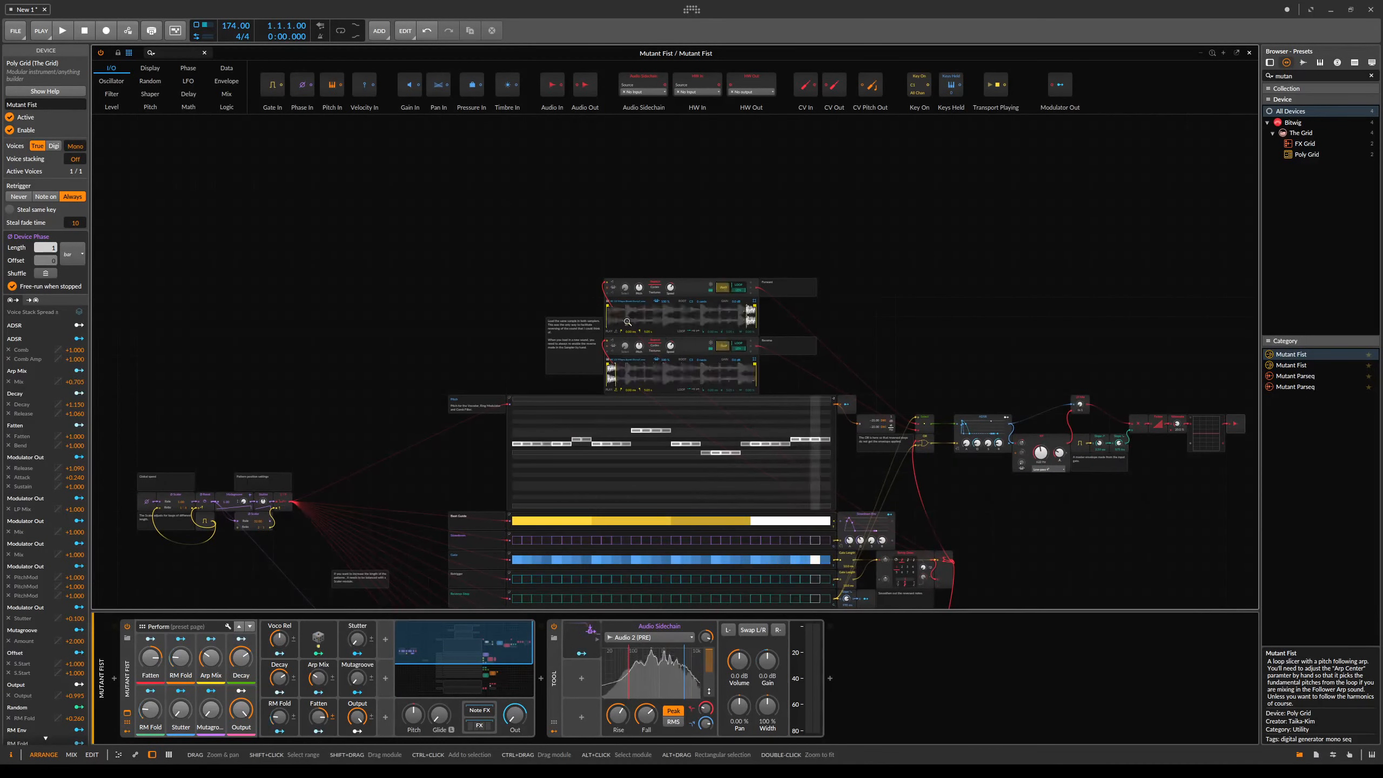
pyautogui.scroll(2, 882, 306)
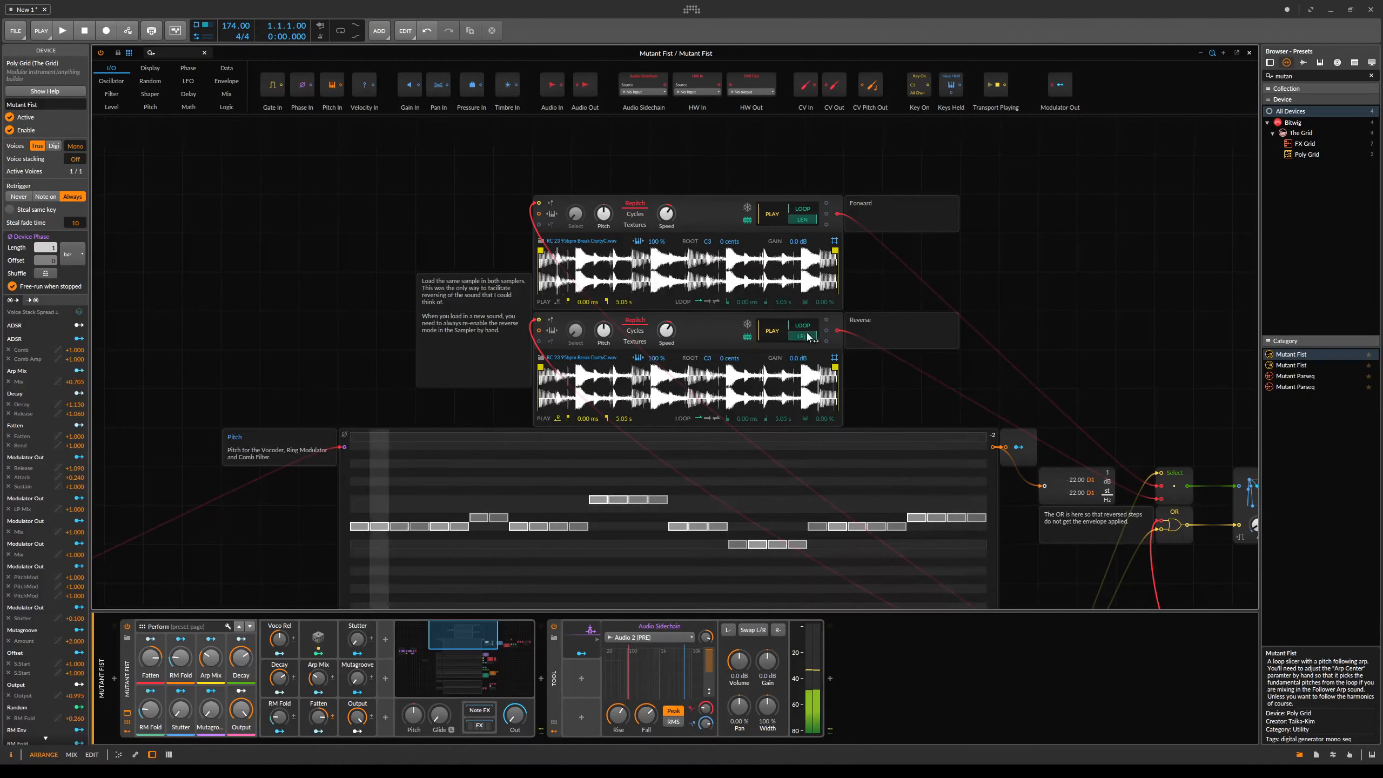
pyautogui.scroll(-3, 972, 407)
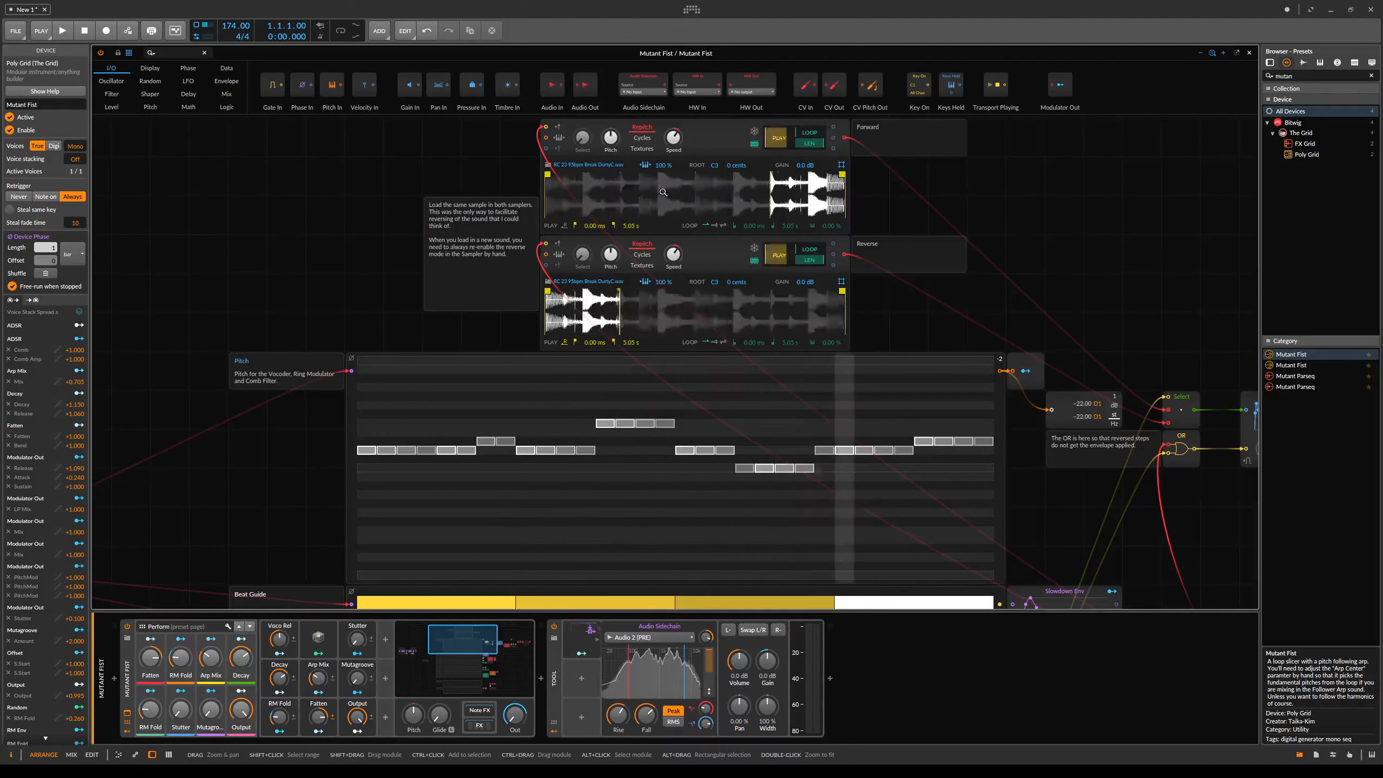
pyautogui.scroll(-2, 677, 362)
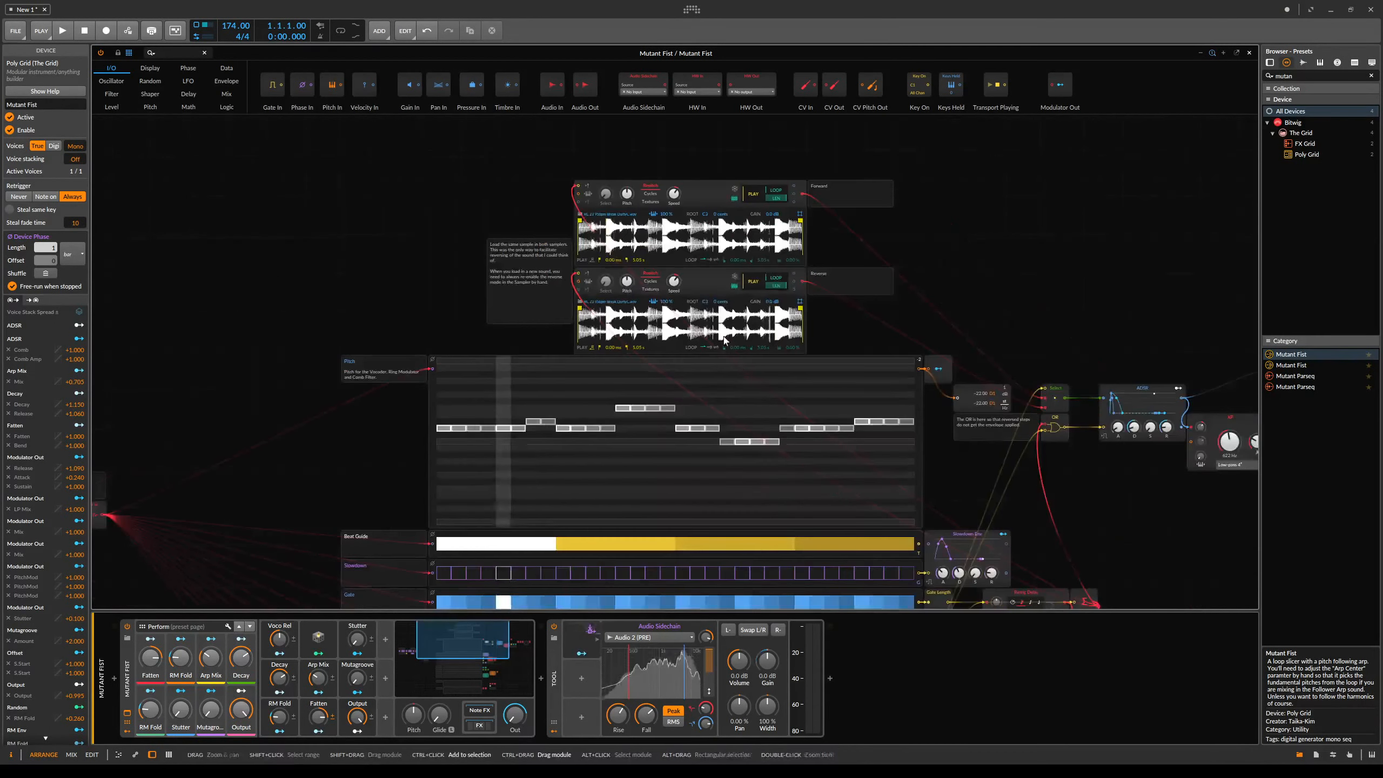
pyautogui.scroll(-4, 751, 392)
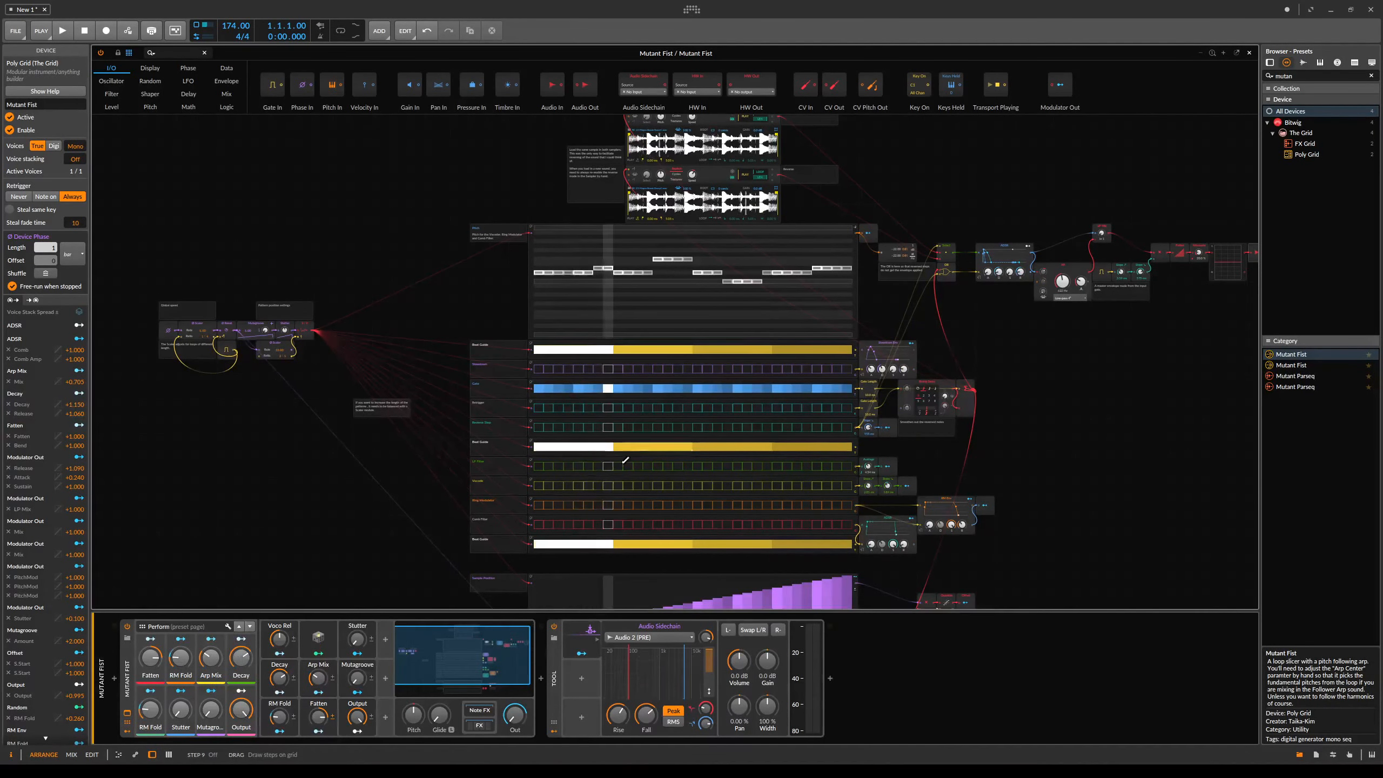
pyautogui.scroll(3, 625, 461)
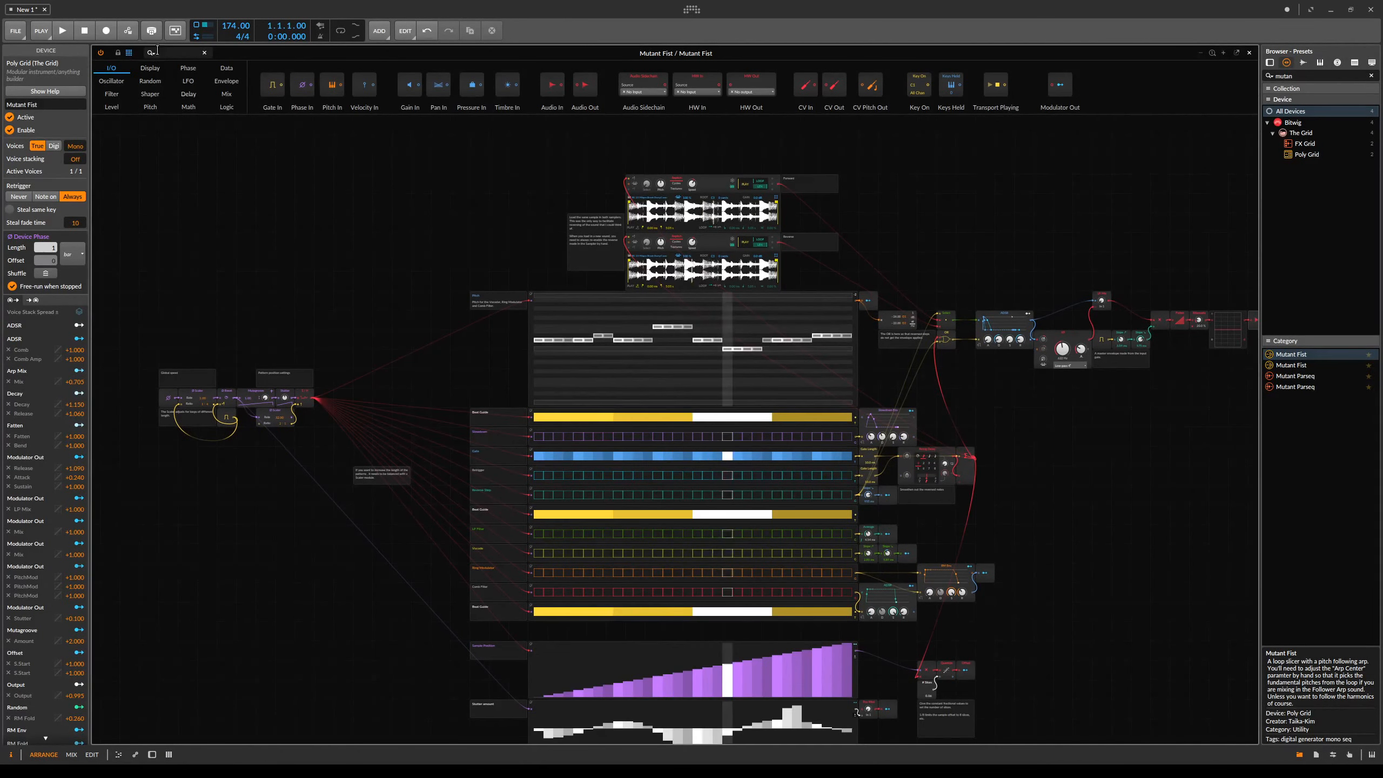
pyautogui.click(130, 53)
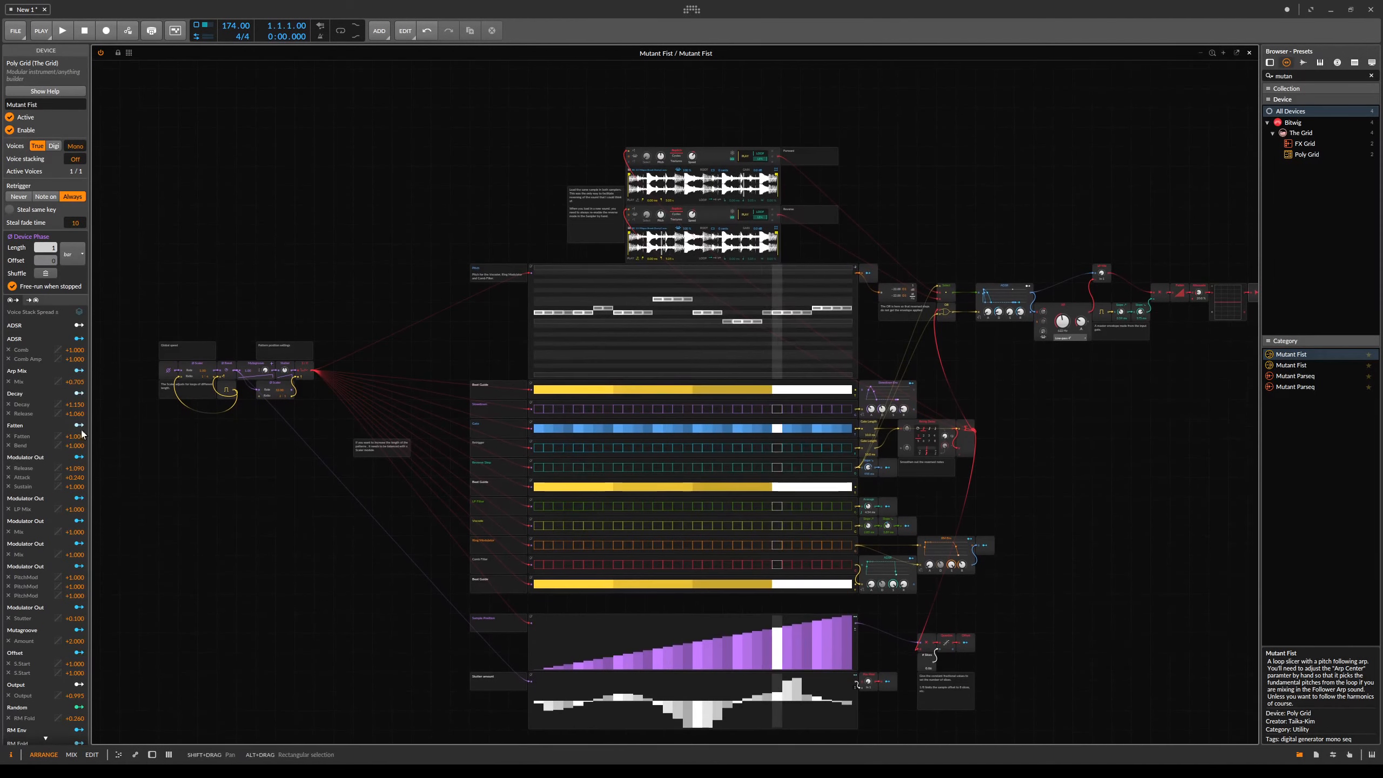
pyautogui.click(11, 755)
pyautogui.moveTo(586, 469); pyautogui.dragTo(610, 425)
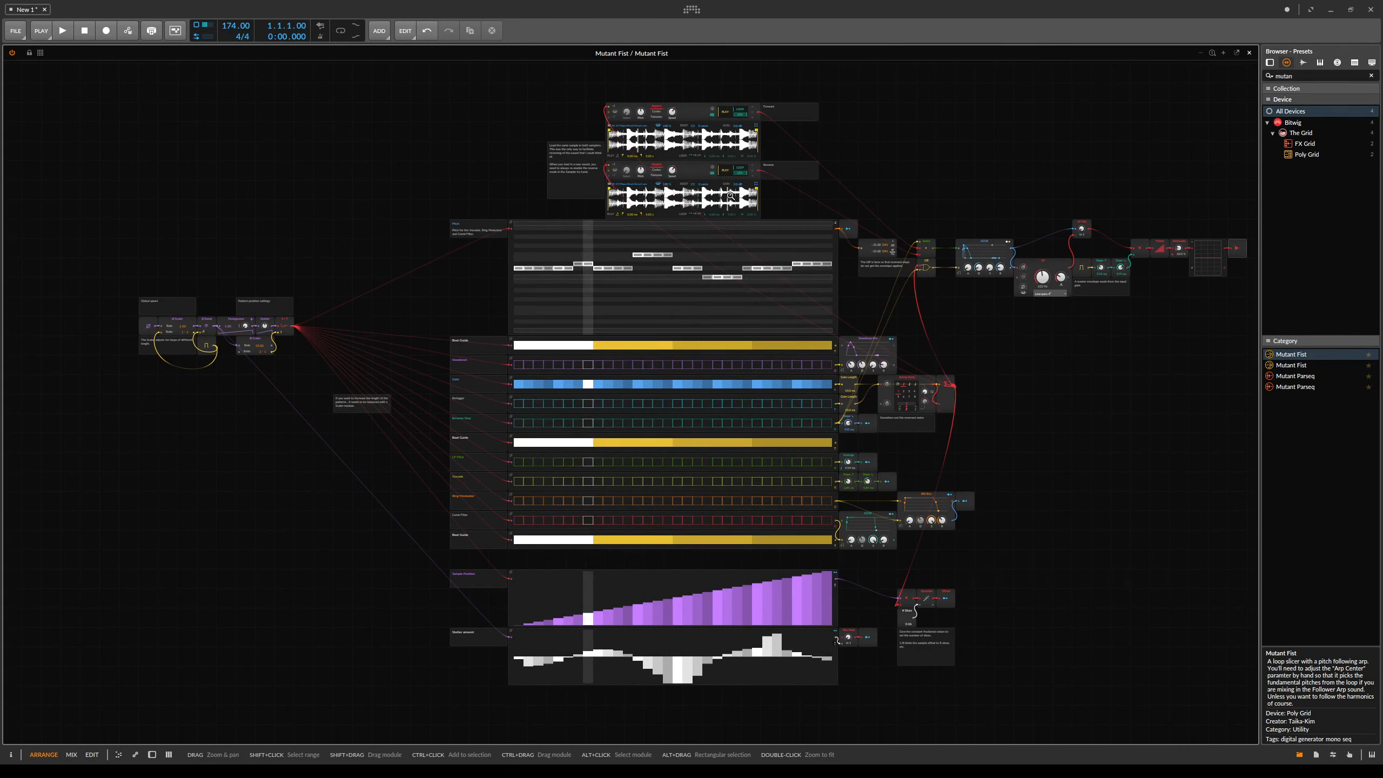
# - Set the Sample Position sequencer's step count to 16
pyautogui.click(512, 601)
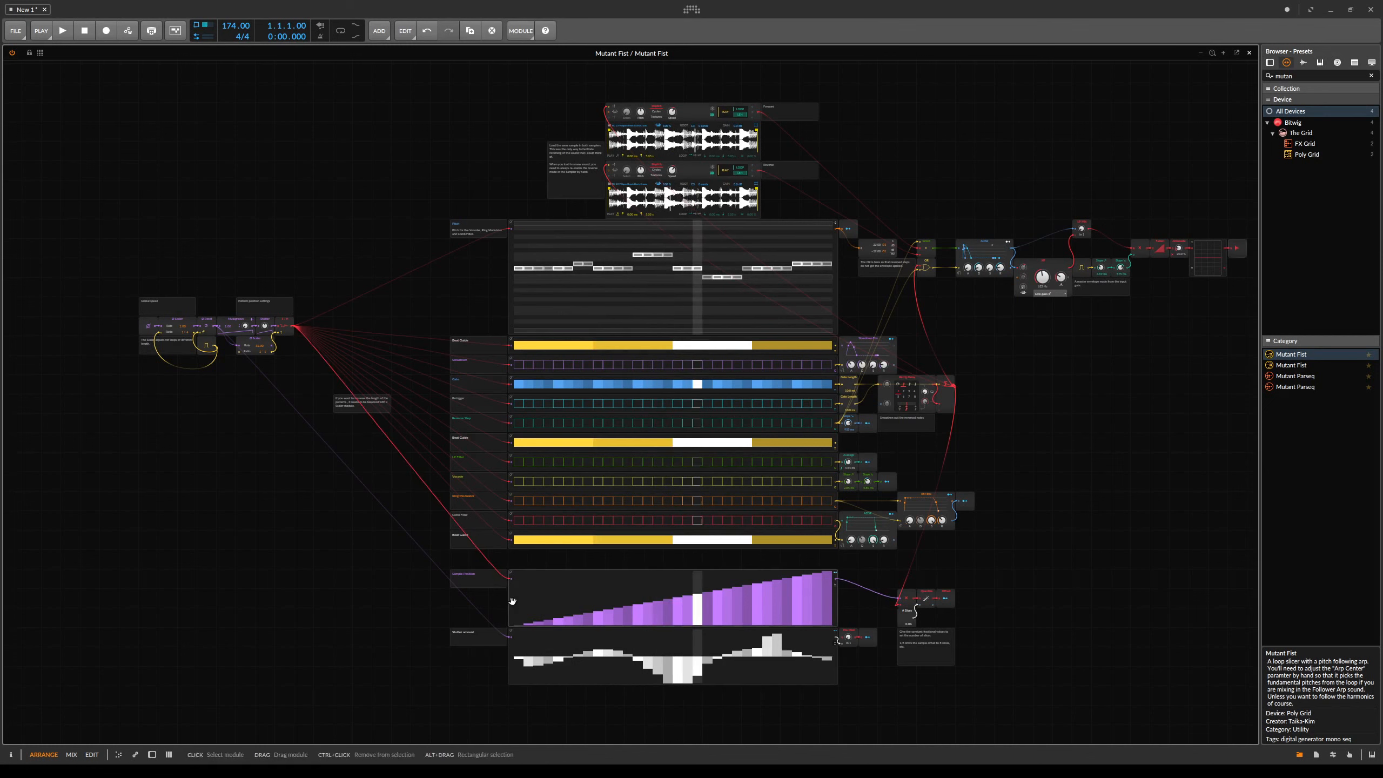
pyautogui.press('i')
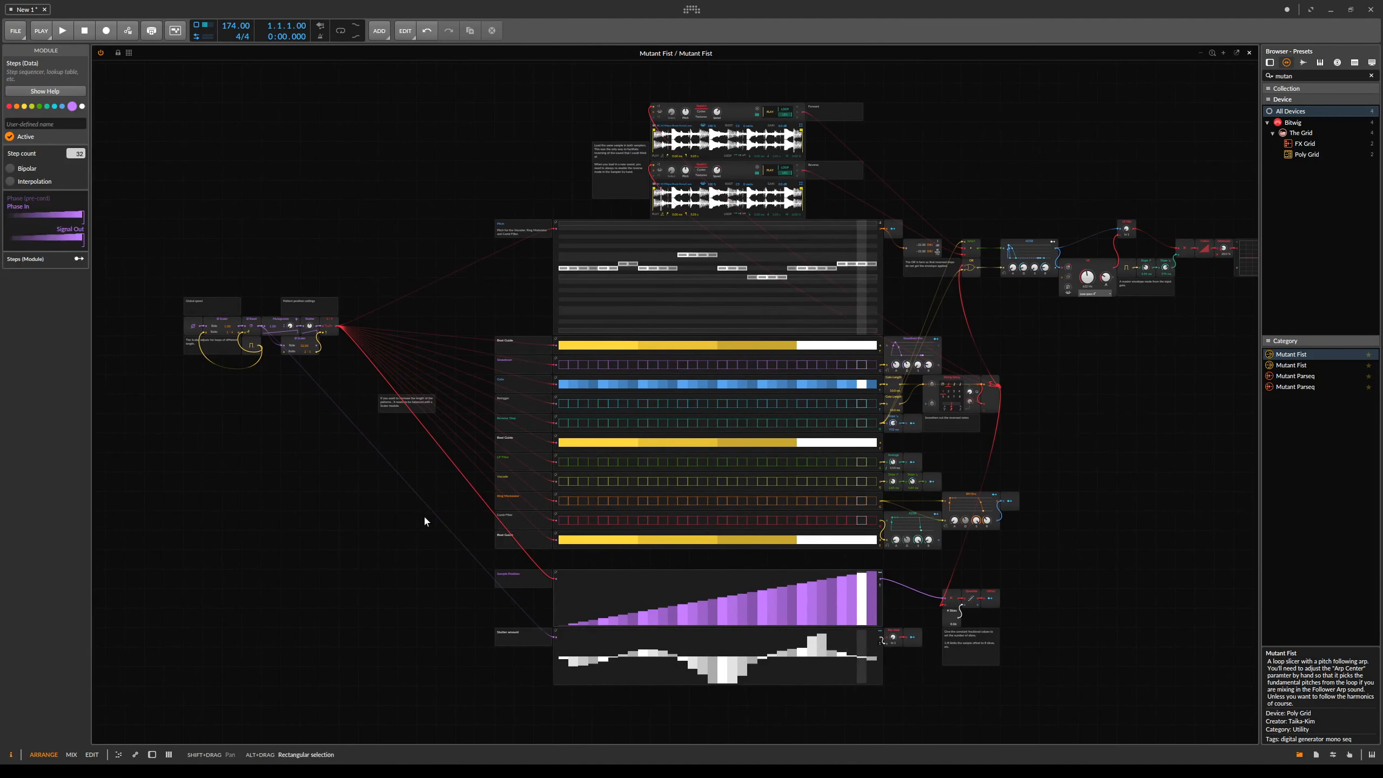
pyautogui.moveTo(76, 154); pyautogui.dragTo(76, 188)
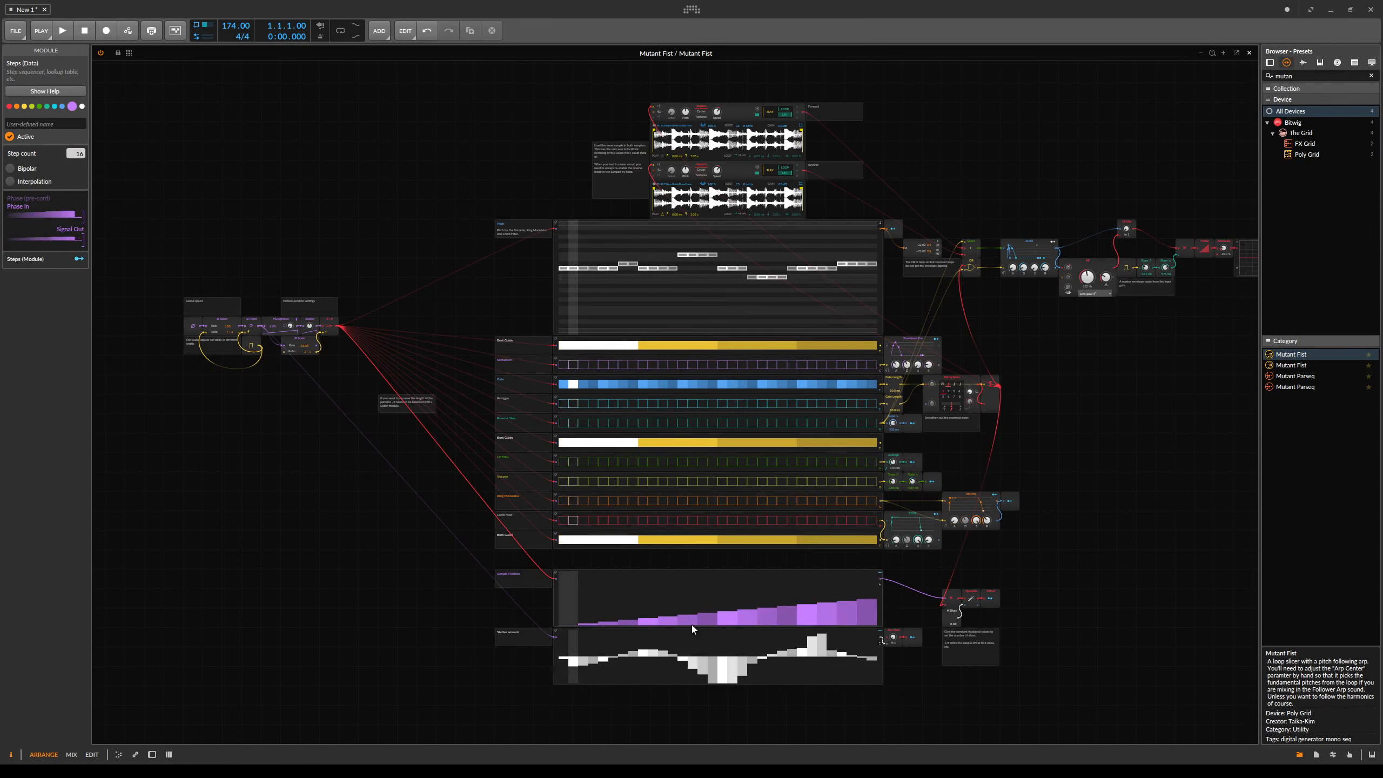
# - Edit a step in the Stutter amount sequencer and undo the change
pyautogui.click(830, 644)
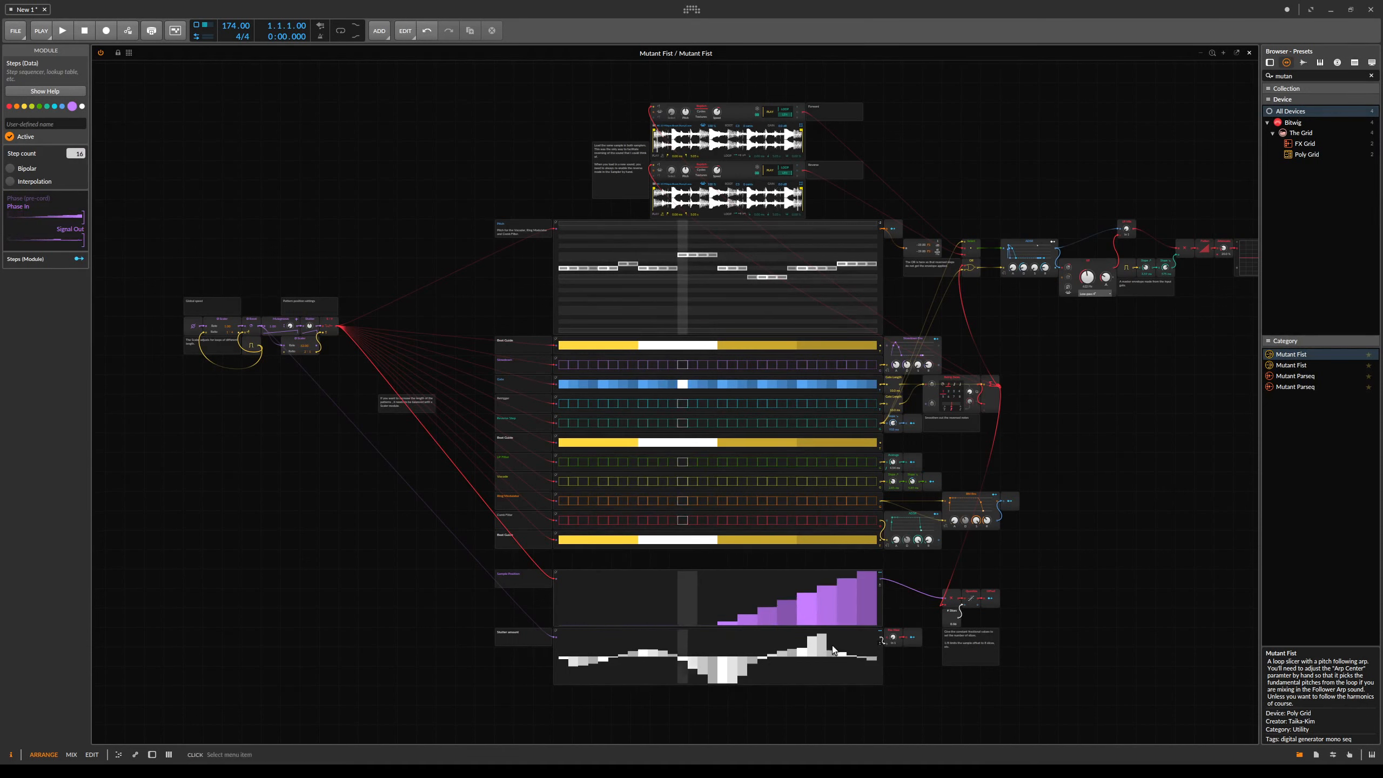
pyautogui.hotkey('ctrl', 'z')
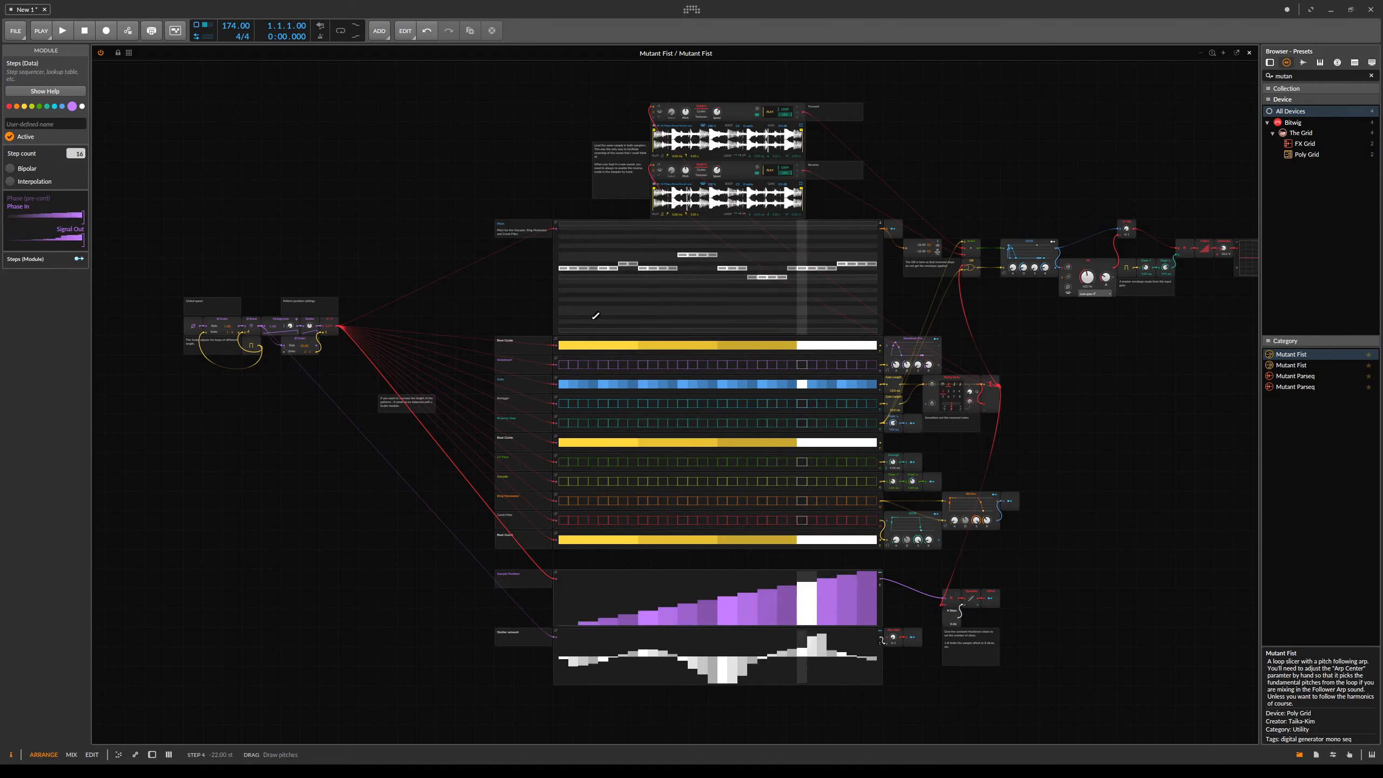
# - Set the Gate sequencer's step count to 16
pyautogui.click(558, 388)
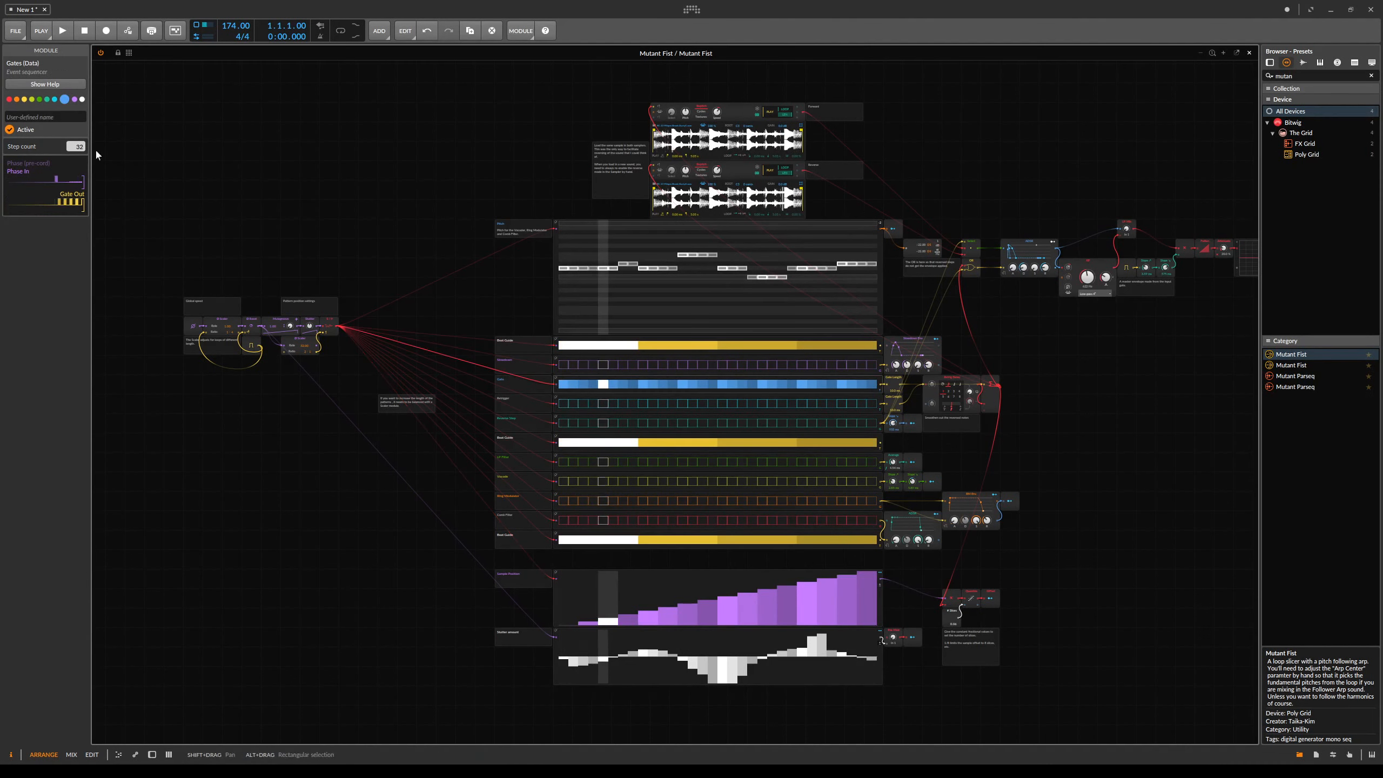
pyautogui.moveTo(76, 146); pyautogui.dragTo(81, 148)
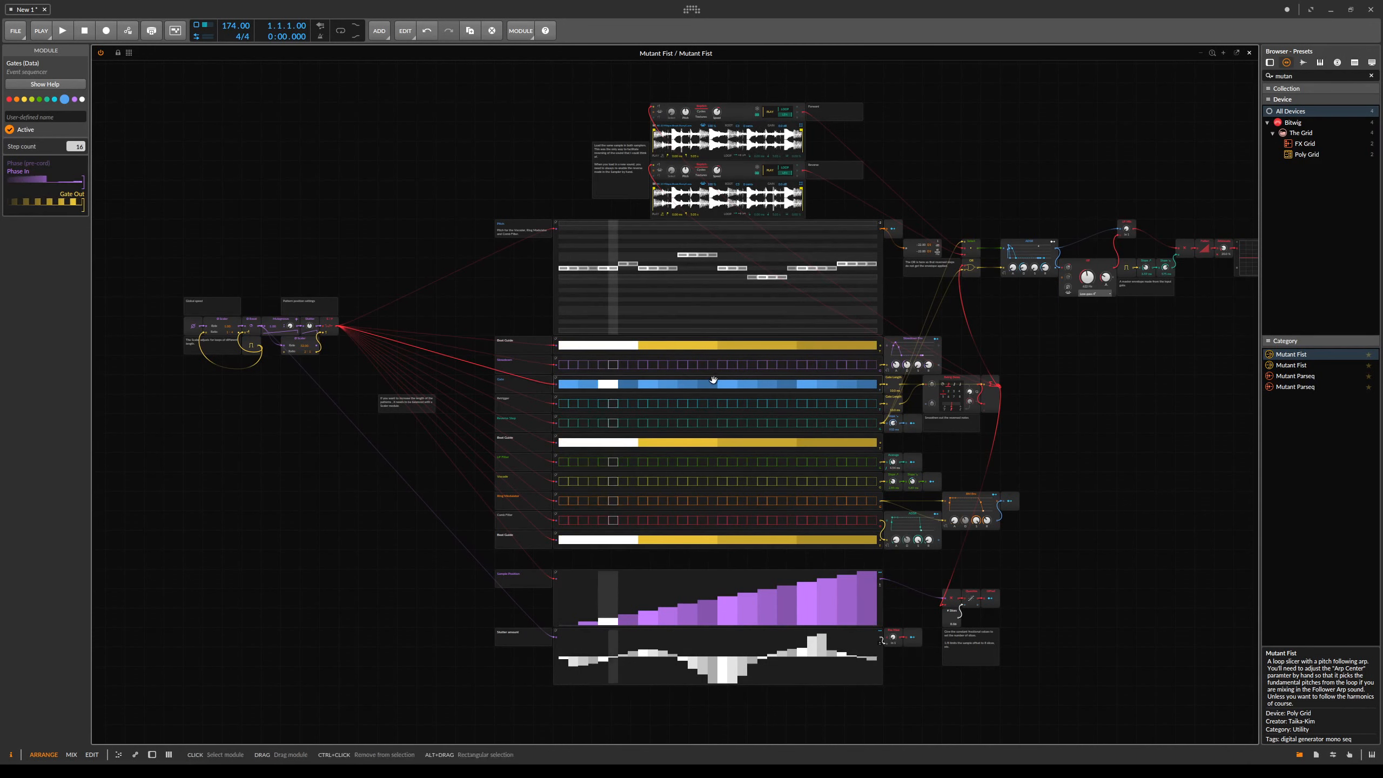
# - Show the device panel below the grid again
pyautogui.scroll(3, 293, 373)
pyautogui.scroll(-2, 480, 352)
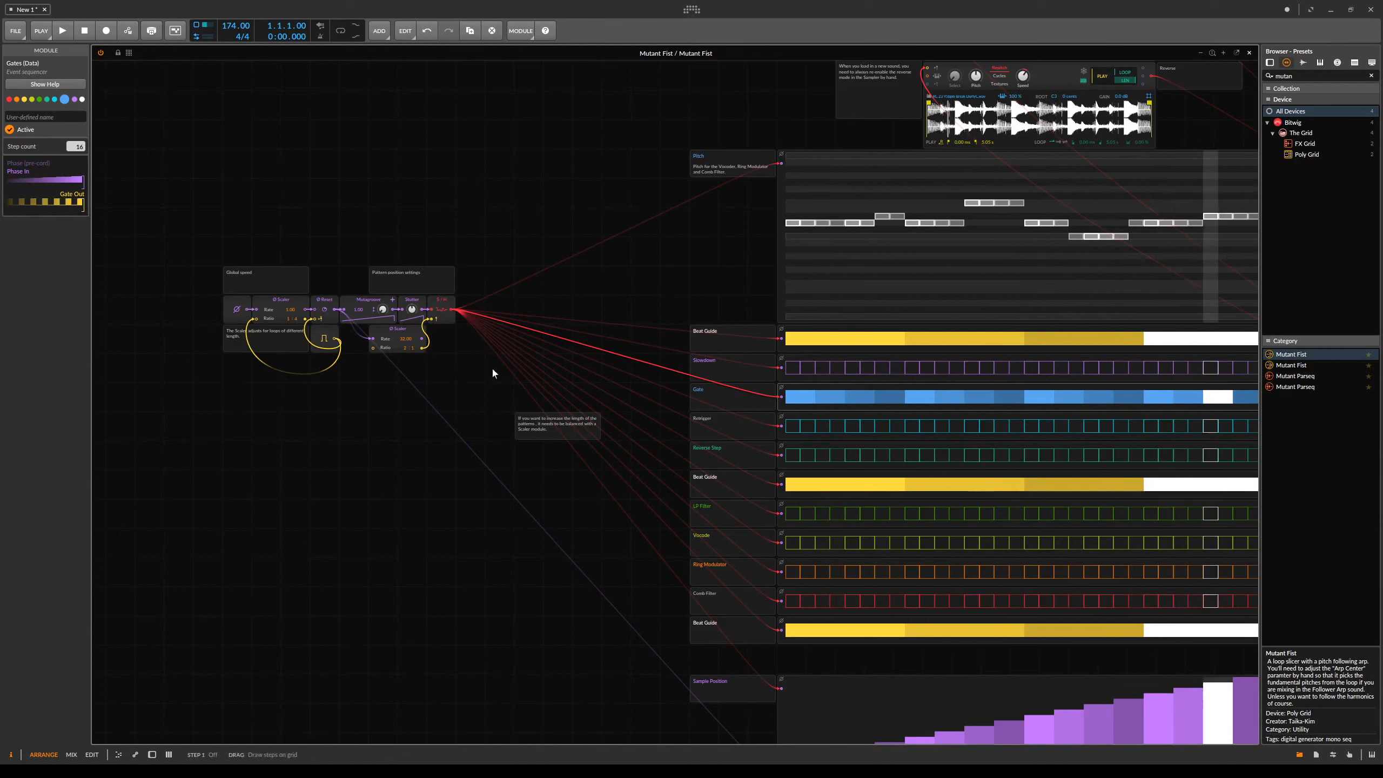
pyautogui.moveTo(296, 319); pyautogui.dragTo(296, 331)
pyautogui.moveTo(875, 399); pyautogui.dragTo(629, 341)
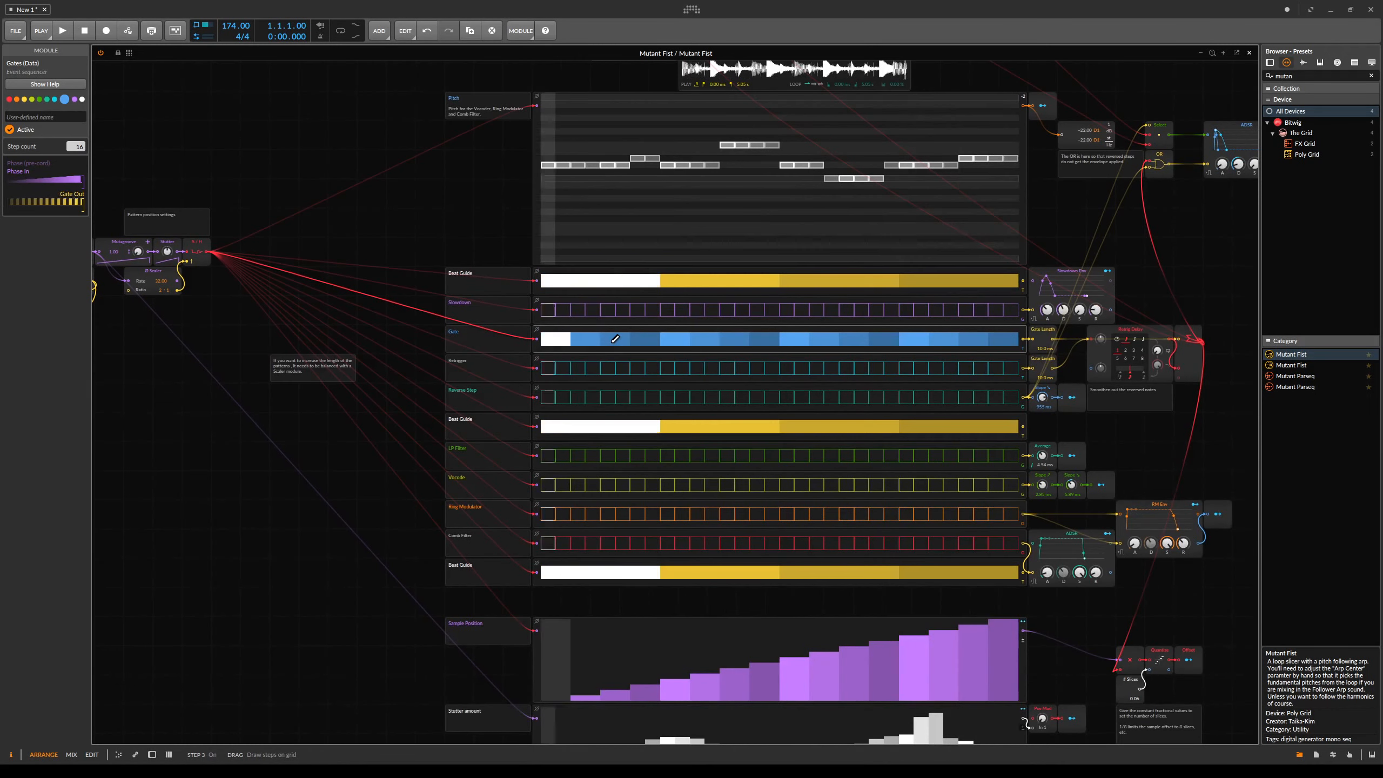
pyautogui.moveTo(615, 339); pyautogui.dragTo(730, 565)
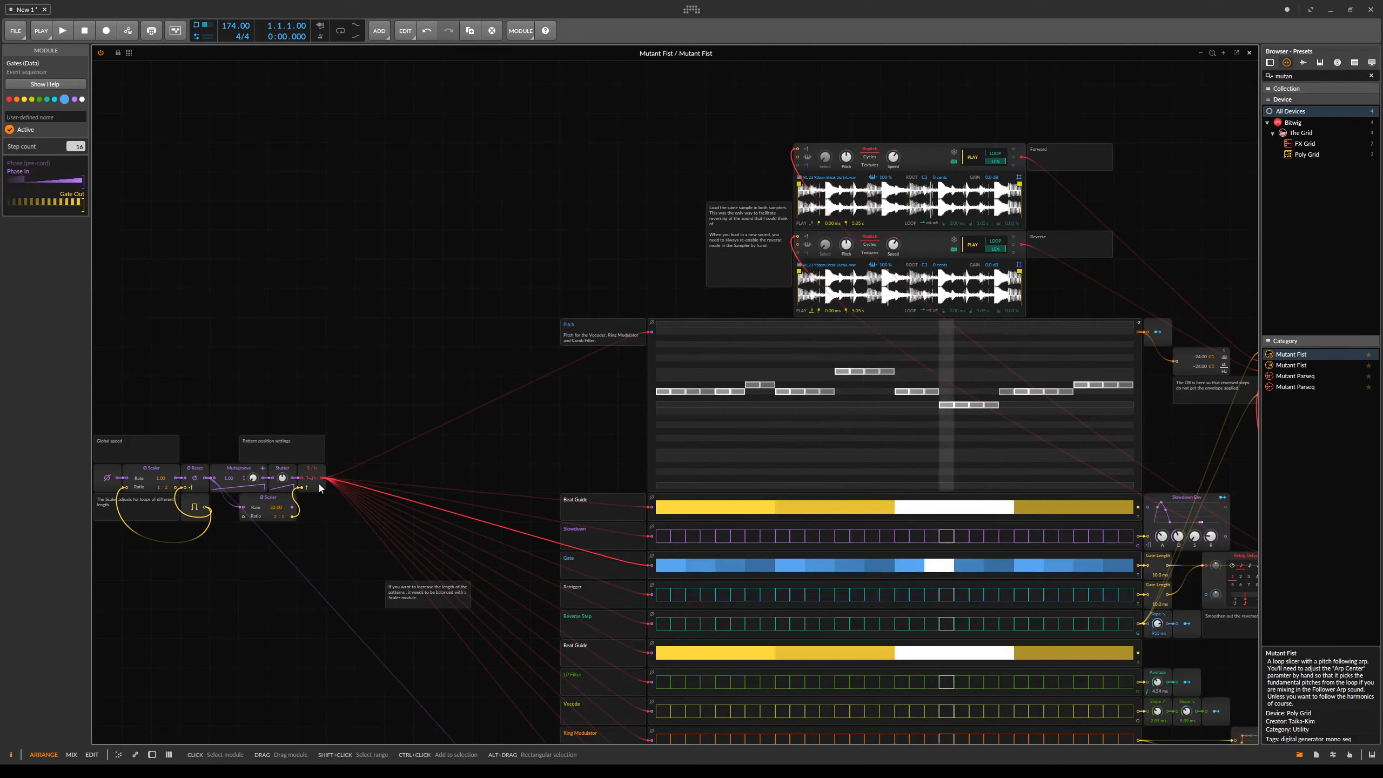
pyautogui.press('d')
# - Raise the Stutter macro knob to 100%
pyautogui.scroll(1, 320, 489)
pyautogui.moveTo(402, 483); pyautogui.dragTo(514, 378)
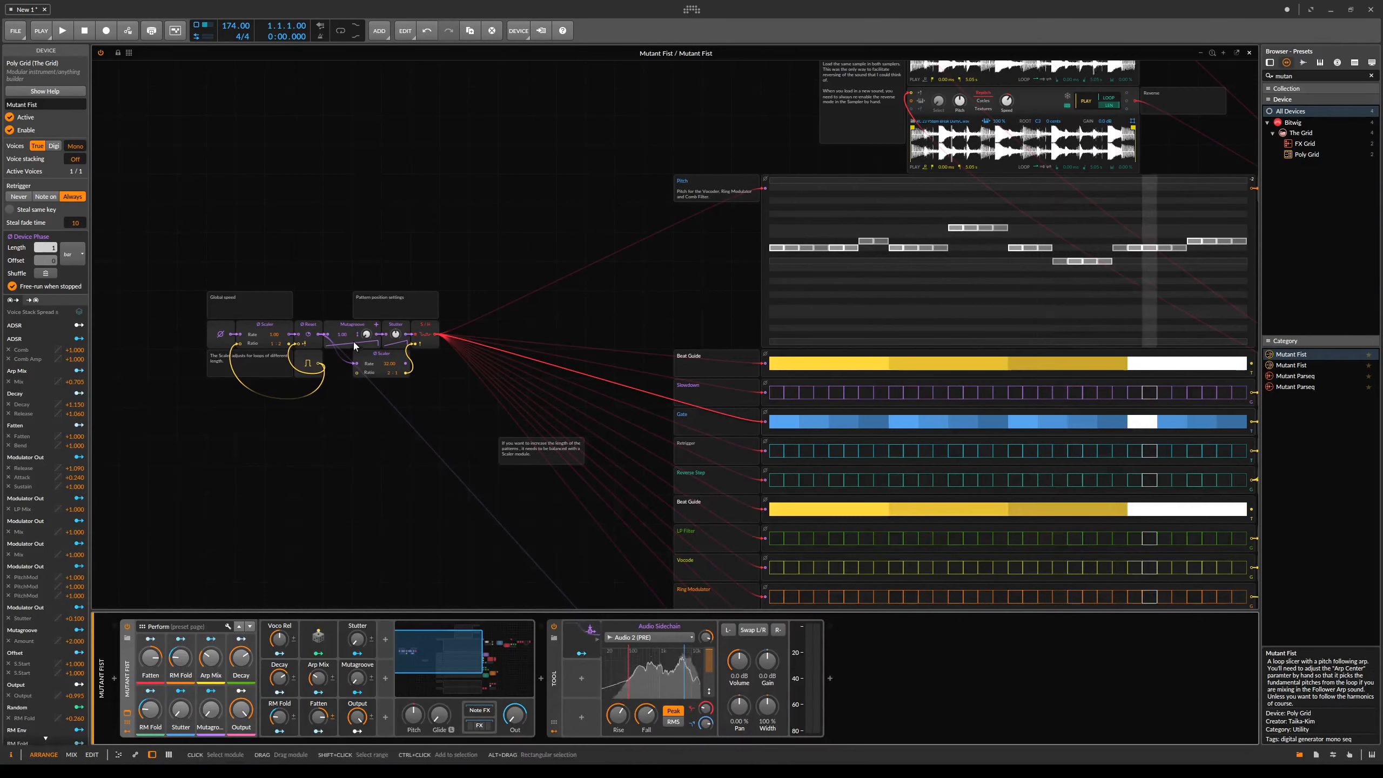
pyautogui.moveTo(874, 448); pyautogui.dragTo(718, 380)
pyautogui.moveTo(811, 317)
pyautogui.mouseDown()
pyautogui.moveTo(815, 350)
pyautogui.moveTo(781, 281)
pyautogui.moveTo(781, 191)
pyautogui.mouseUp()
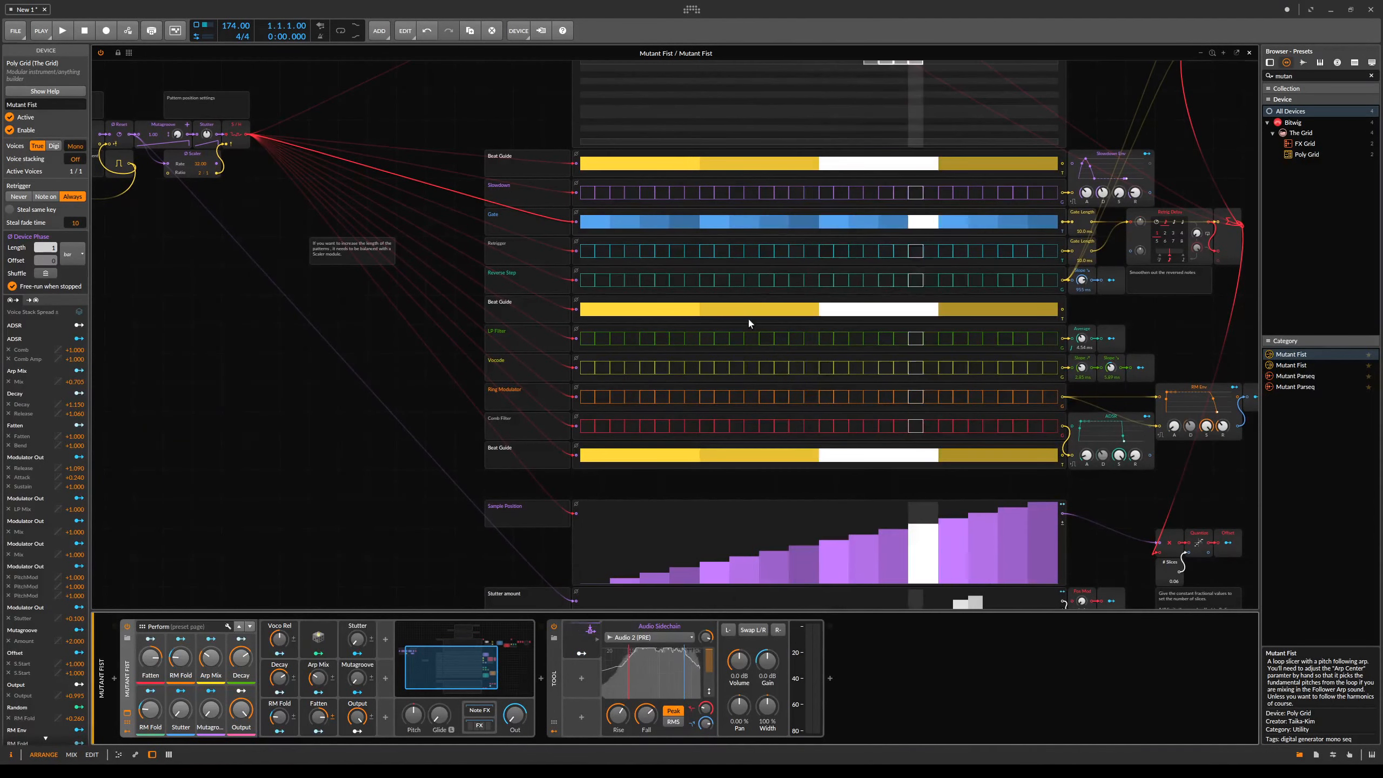
pyautogui.moveTo(837, 222); pyautogui.dragTo(834, 287)
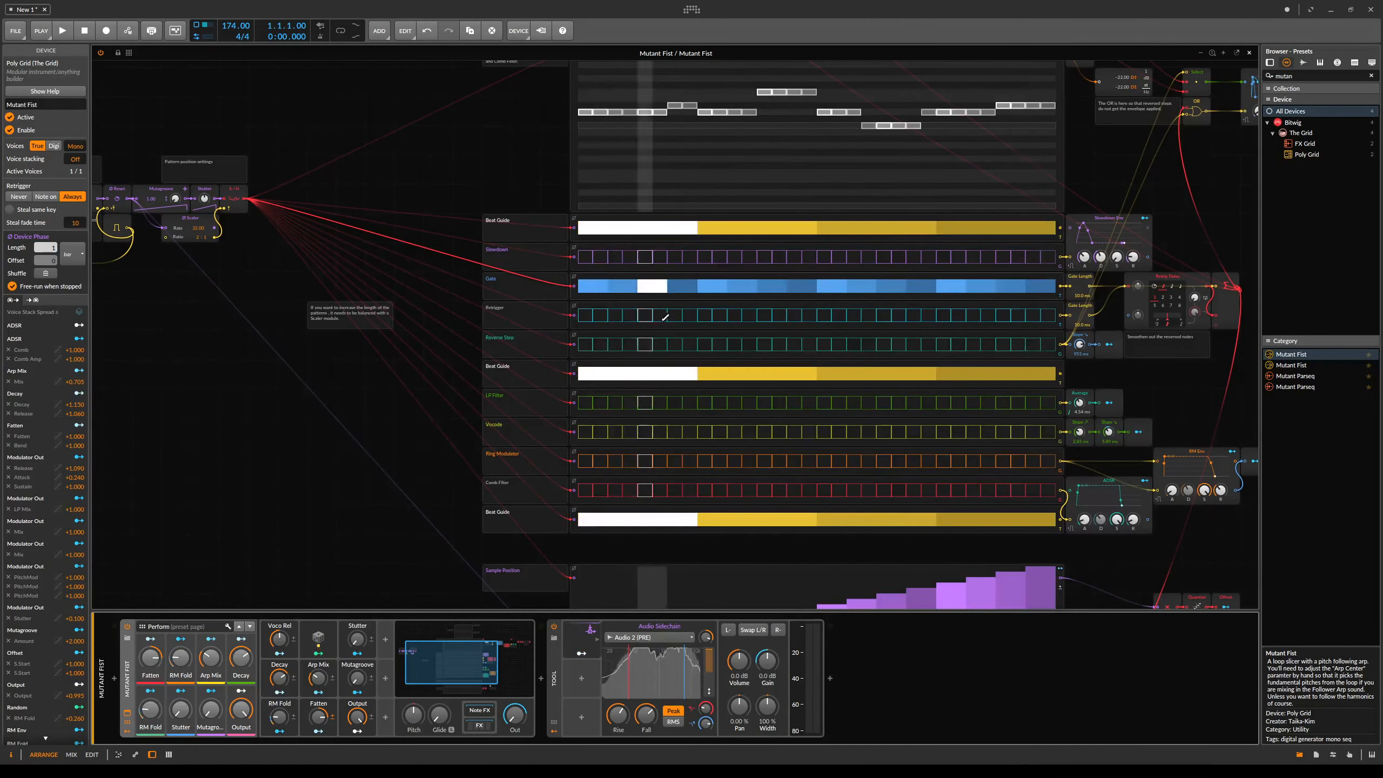
pyautogui.moveTo(405, 263); pyautogui.dragTo(616, 347)
pyautogui.moveTo(778, 538); pyautogui.dragTo(335, 369)
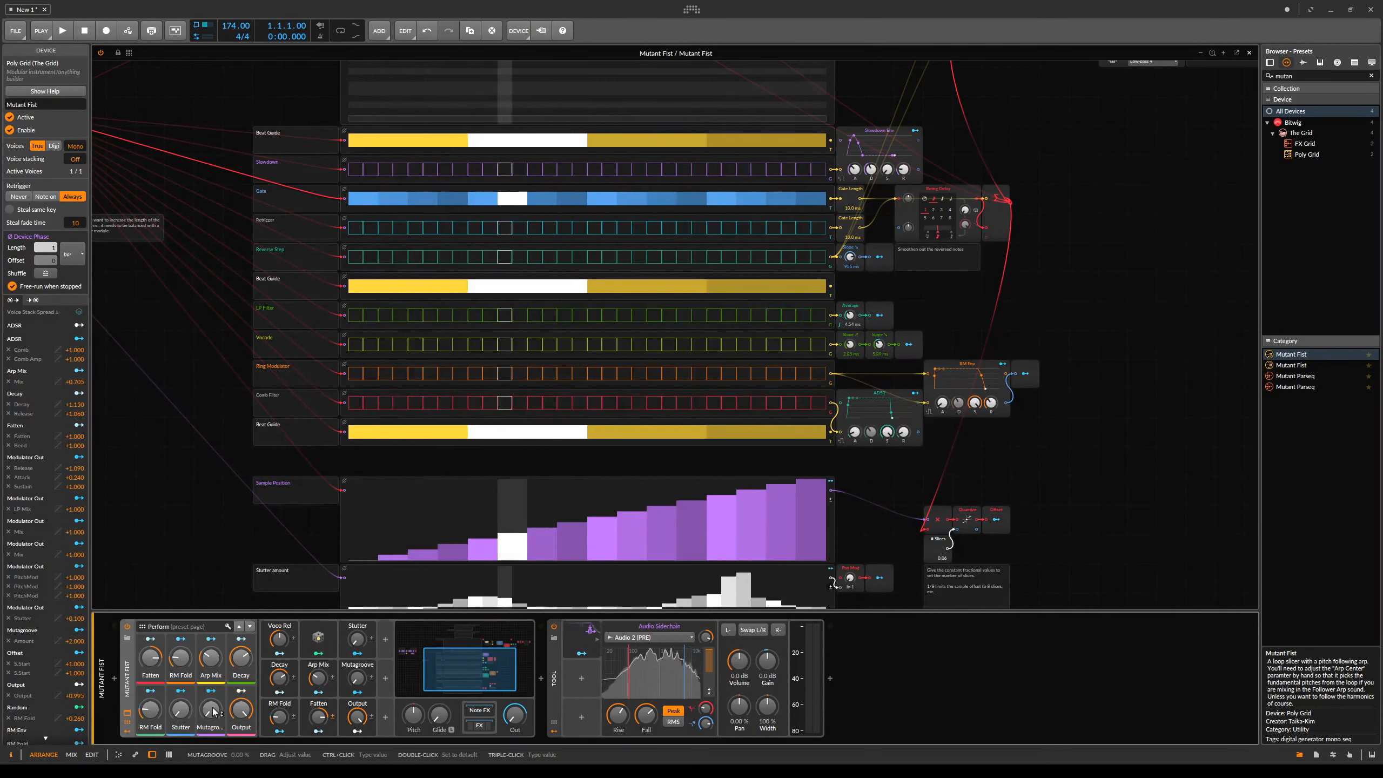
pyautogui.moveTo(181, 709); pyautogui.dragTo(181, 654)
# - Redraw the Stutter amount sequencer with a new curve across all steps
pyautogui.moveTo(626, 471); pyautogui.dragTo(636, 328)
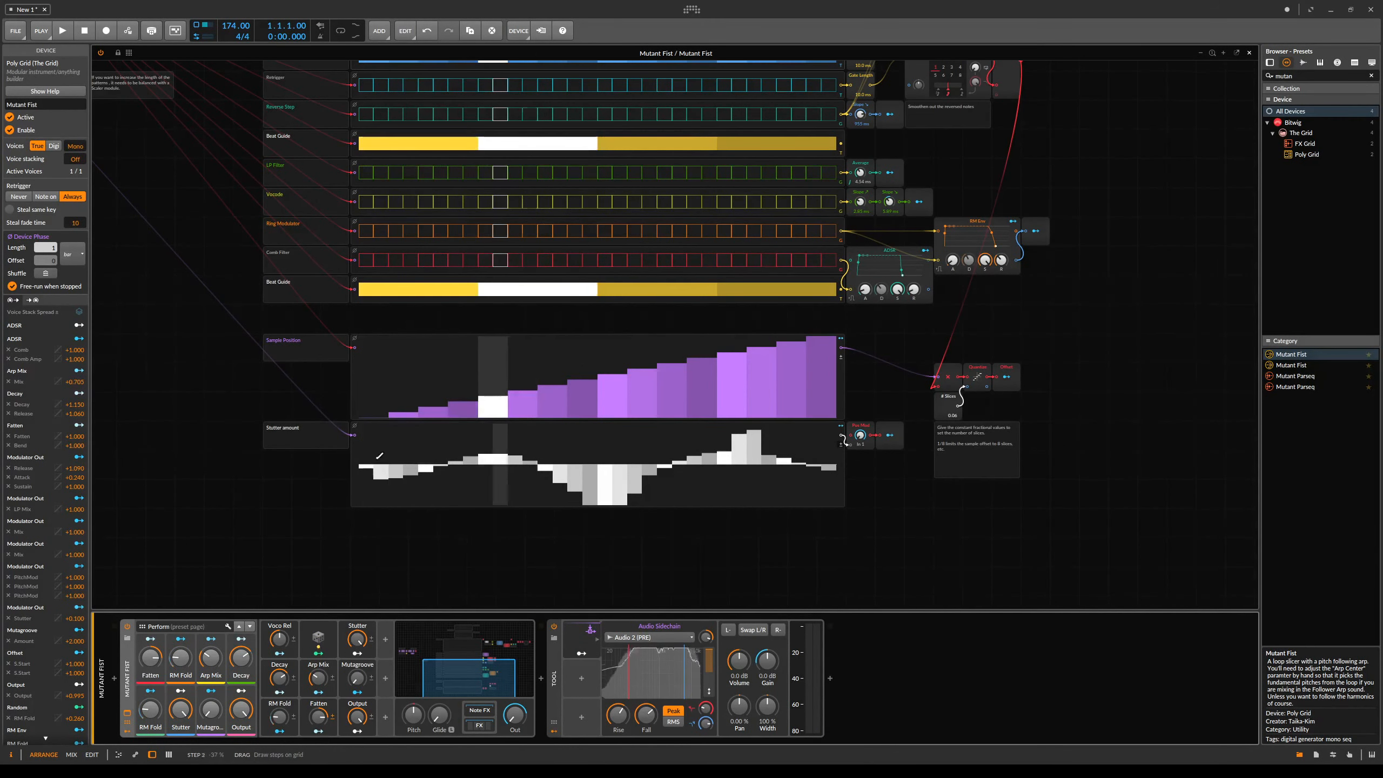
pyautogui.moveTo(366, 439)
pyautogui.mouseDown()
pyautogui.moveTo(463, 500)
pyautogui.moveTo(366, 431)
pyautogui.moveTo(473, 426)
pyautogui.moveTo(603, 489)
pyautogui.moveTo(654, 468)
pyautogui.moveTo(850, 470)
pyautogui.mouseUp()
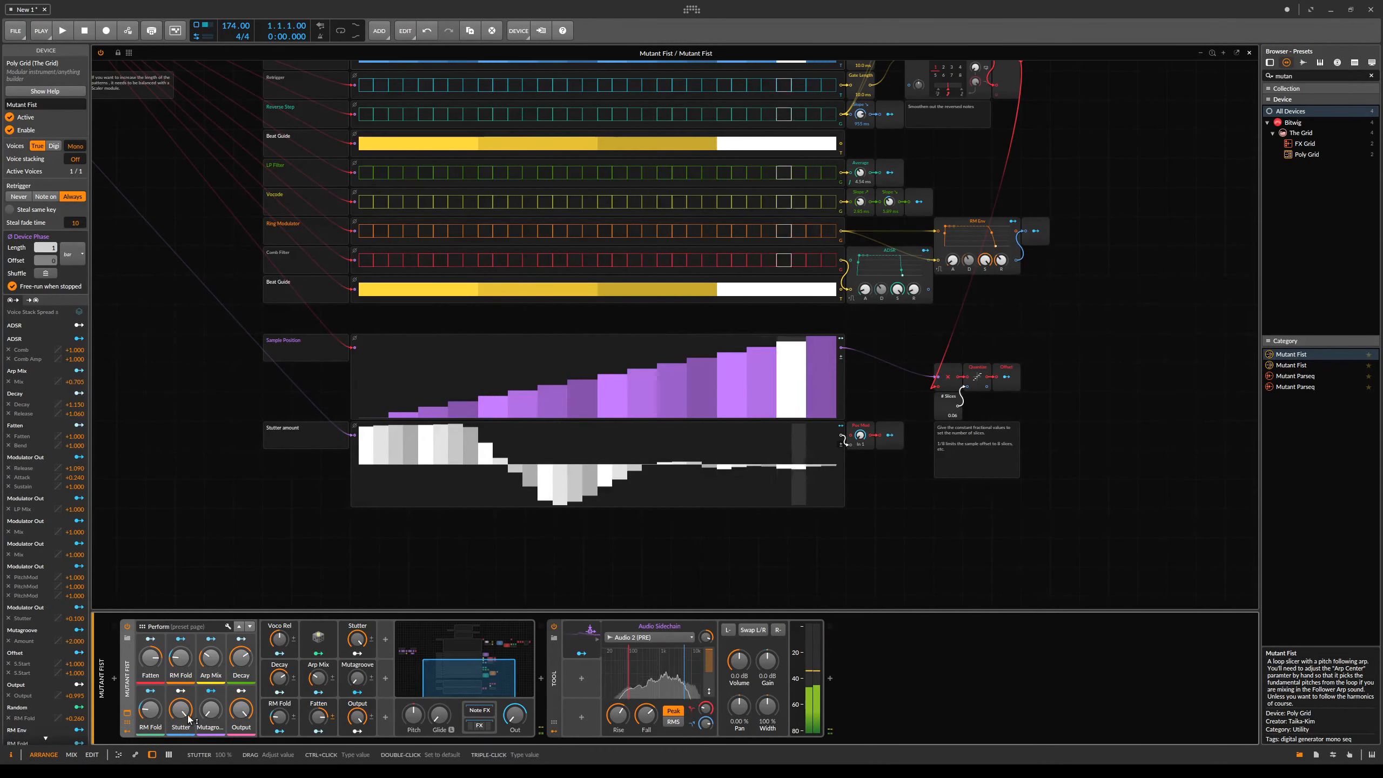
# - Raise the Mutagroove macro knob of the Mutant Fist preset
pyautogui.moveTo(384, 321); pyautogui.dragTo(829, 463)
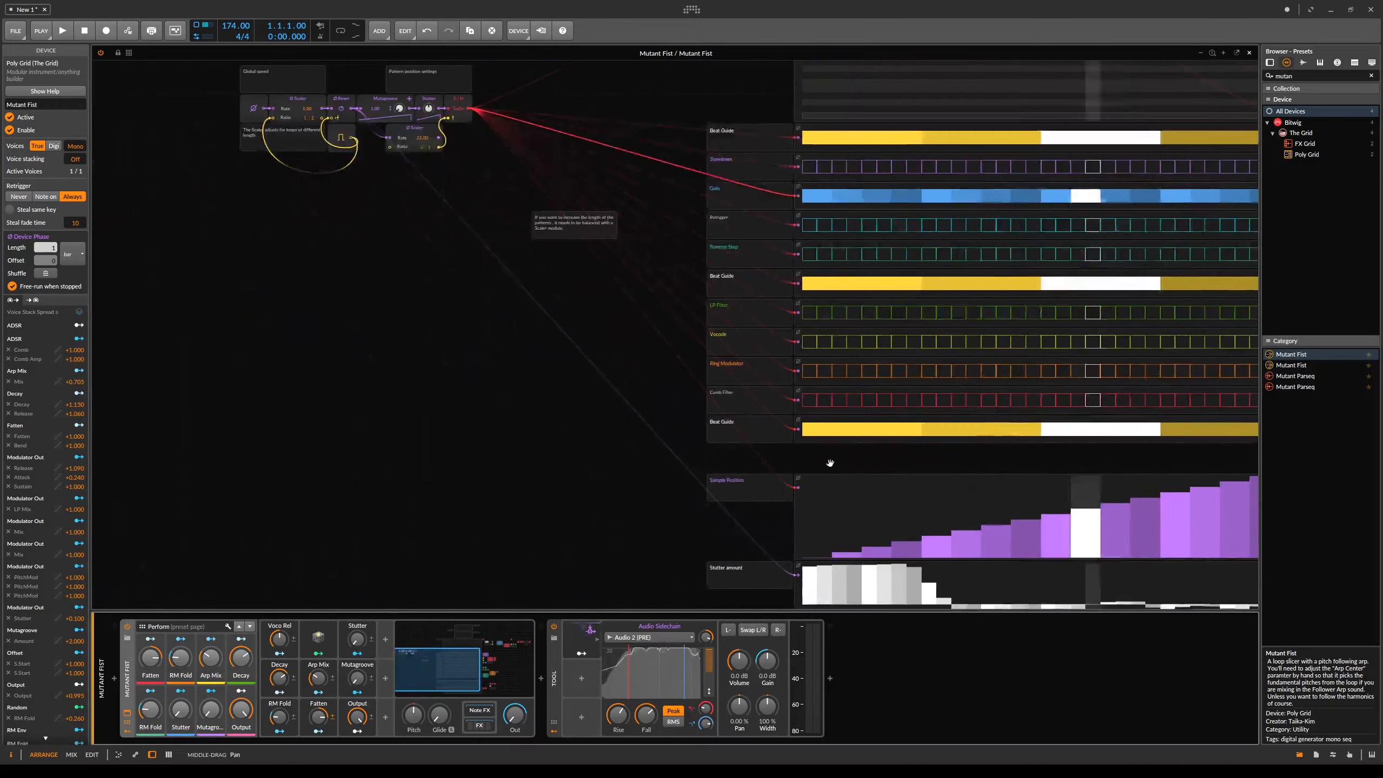
pyautogui.moveTo(439, 328); pyautogui.dragTo(505, 510)
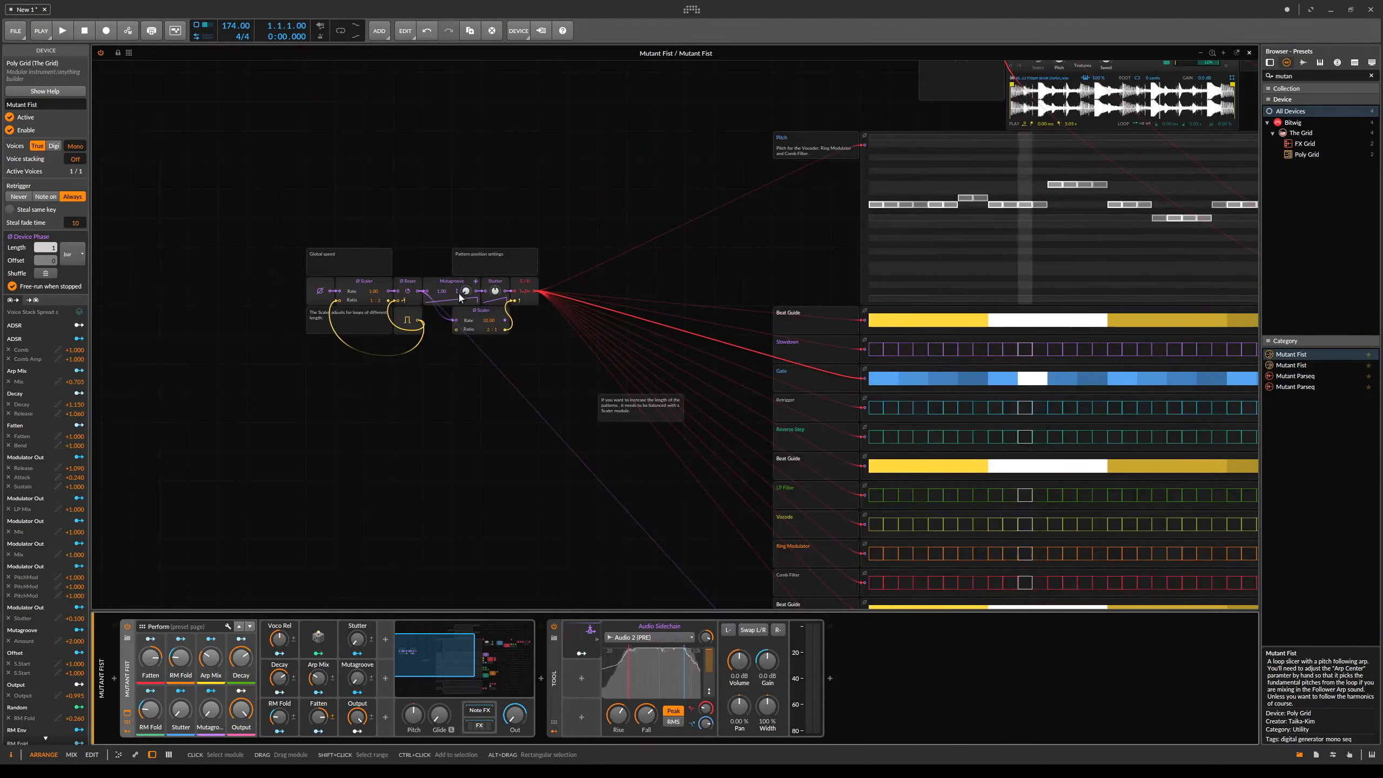
pyautogui.moveTo(712, 353); pyautogui.dragTo(382, 339)
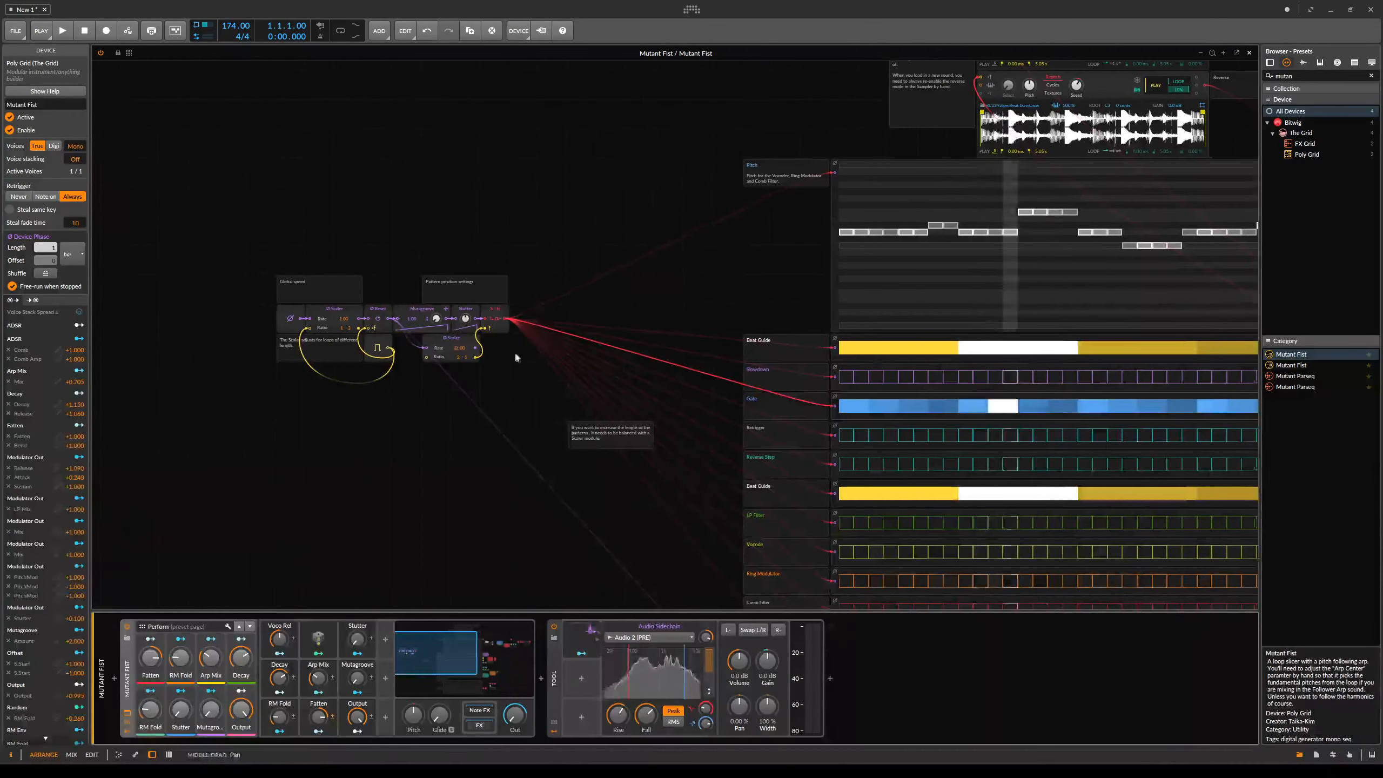
pyautogui.click(423, 310)
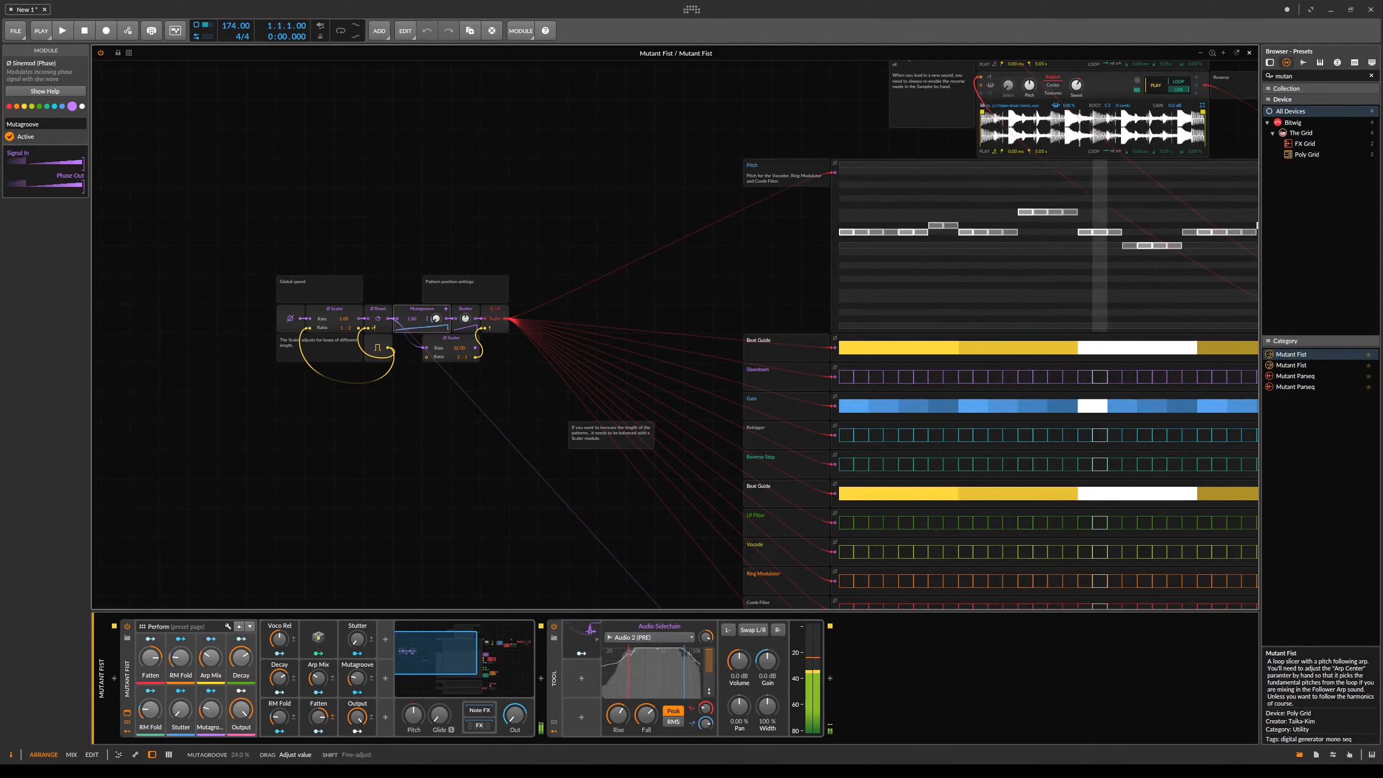
pyautogui.moveTo(211, 709); pyautogui.dragTo(211, 651)
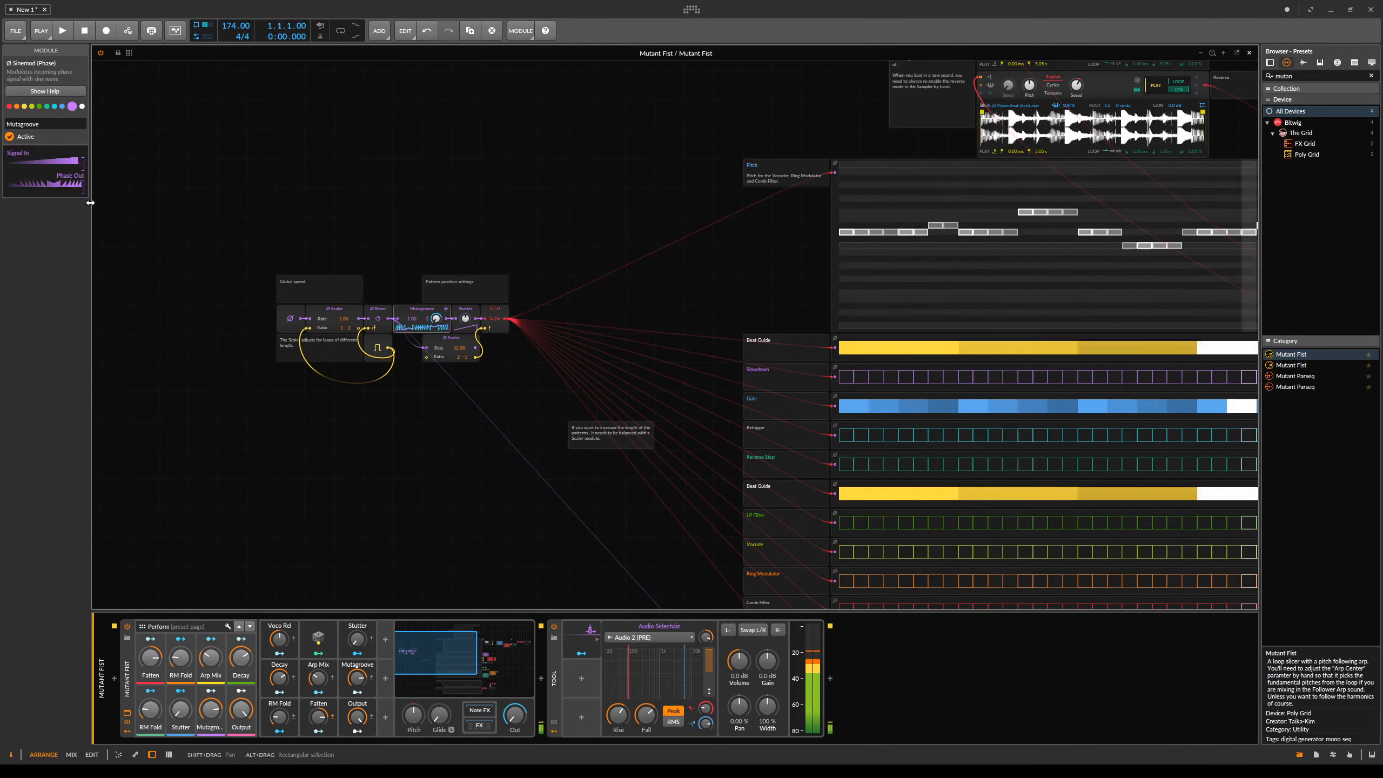
pyautogui.moveTo(210, 710); pyautogui.dragTo(211, 719)
# - Examine the Scaler and Sample/Hold modules that drive the step sequencers in the grid
pyautogui.moveTo(926, 451); pyautogui.dragTo(686, 359)
pyautogui.moveTo(469, 303); pyautogui.dragTo(731, 387)
pyautogui.moveTo(1065, 449); pyautogui.dragTo(772, 461)
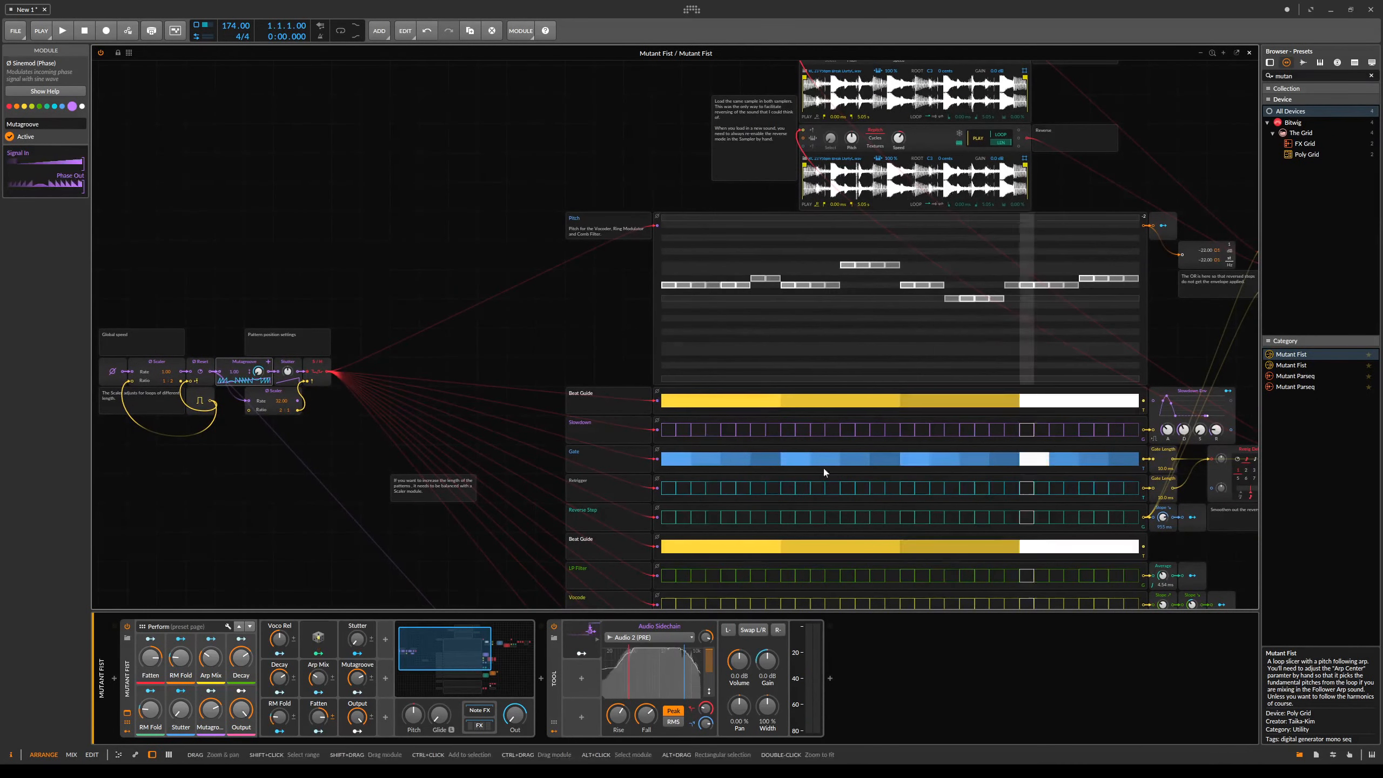
pyautogui.moveTo(408, 316); pyautogui.dragTo(624, 330)
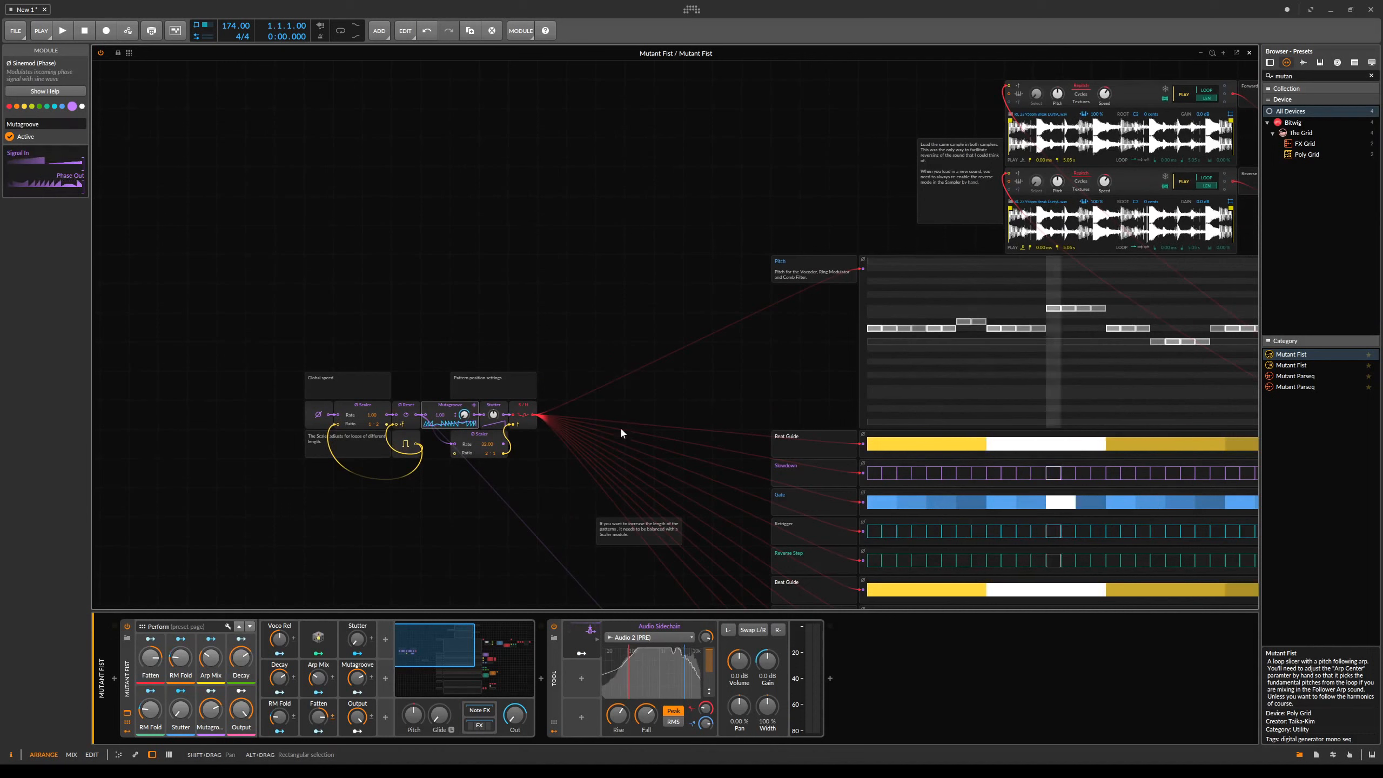
pyautogui.click(533, 424)
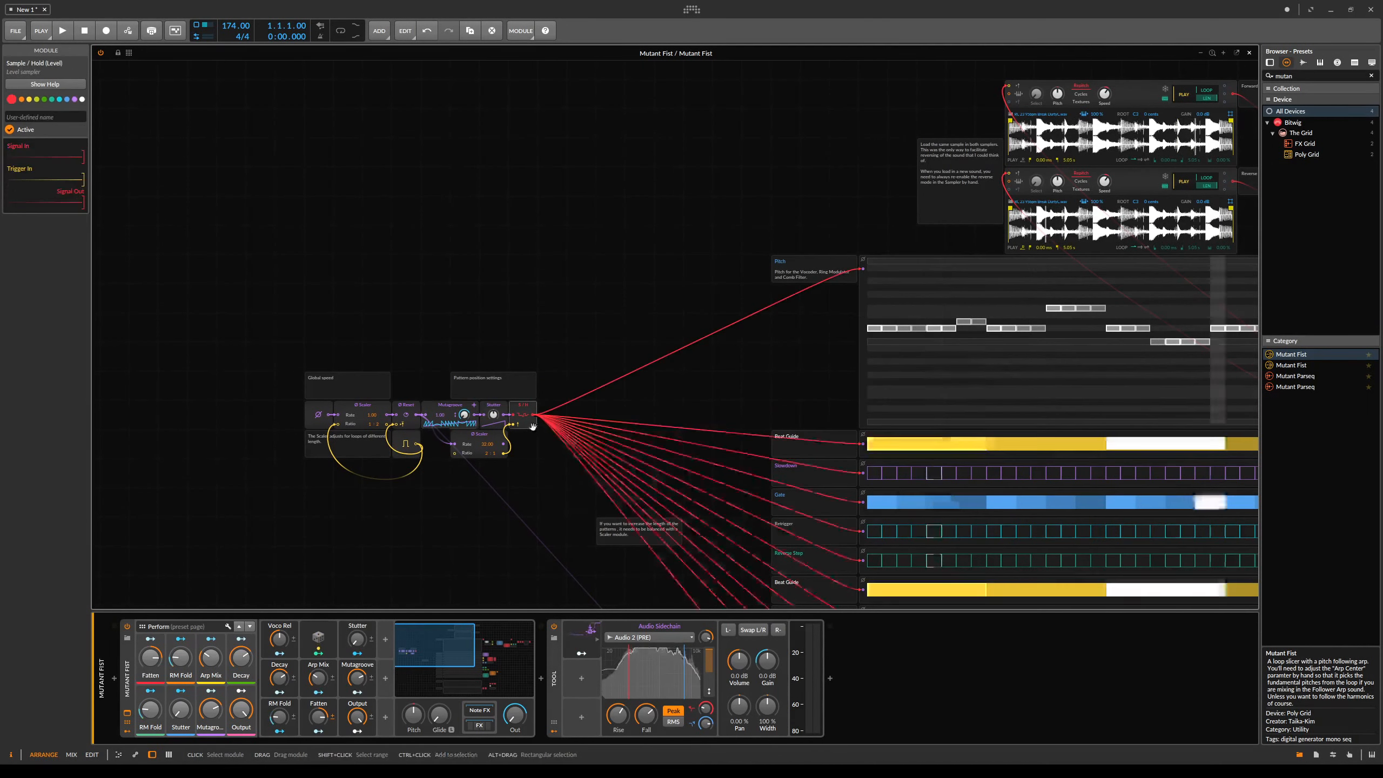
pyautogui.keyDown('ctrl'); pyautogui.click(479, 439); pyautogui.keyUp('ctrl')
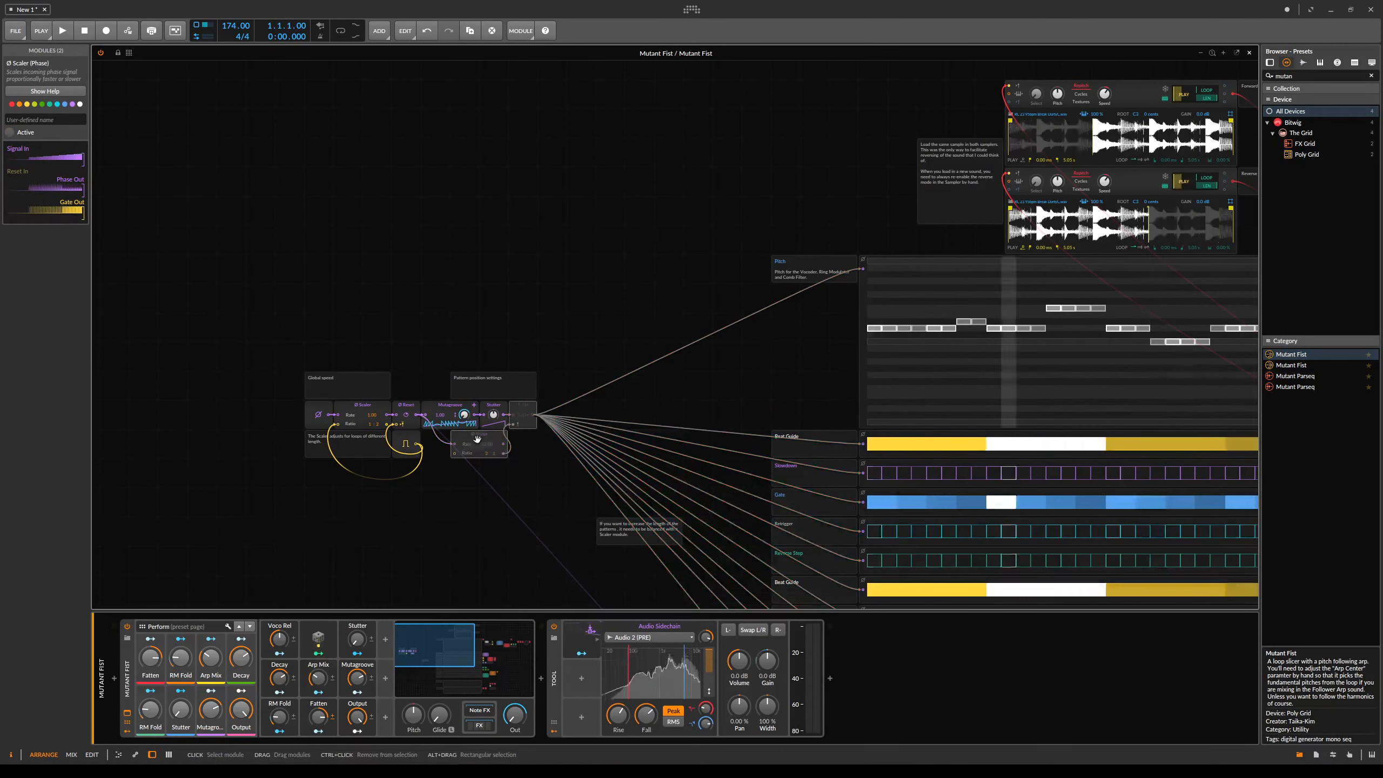
pyautogui.moveTo(1034, 464); pyautogui.dragTo(692, 313)
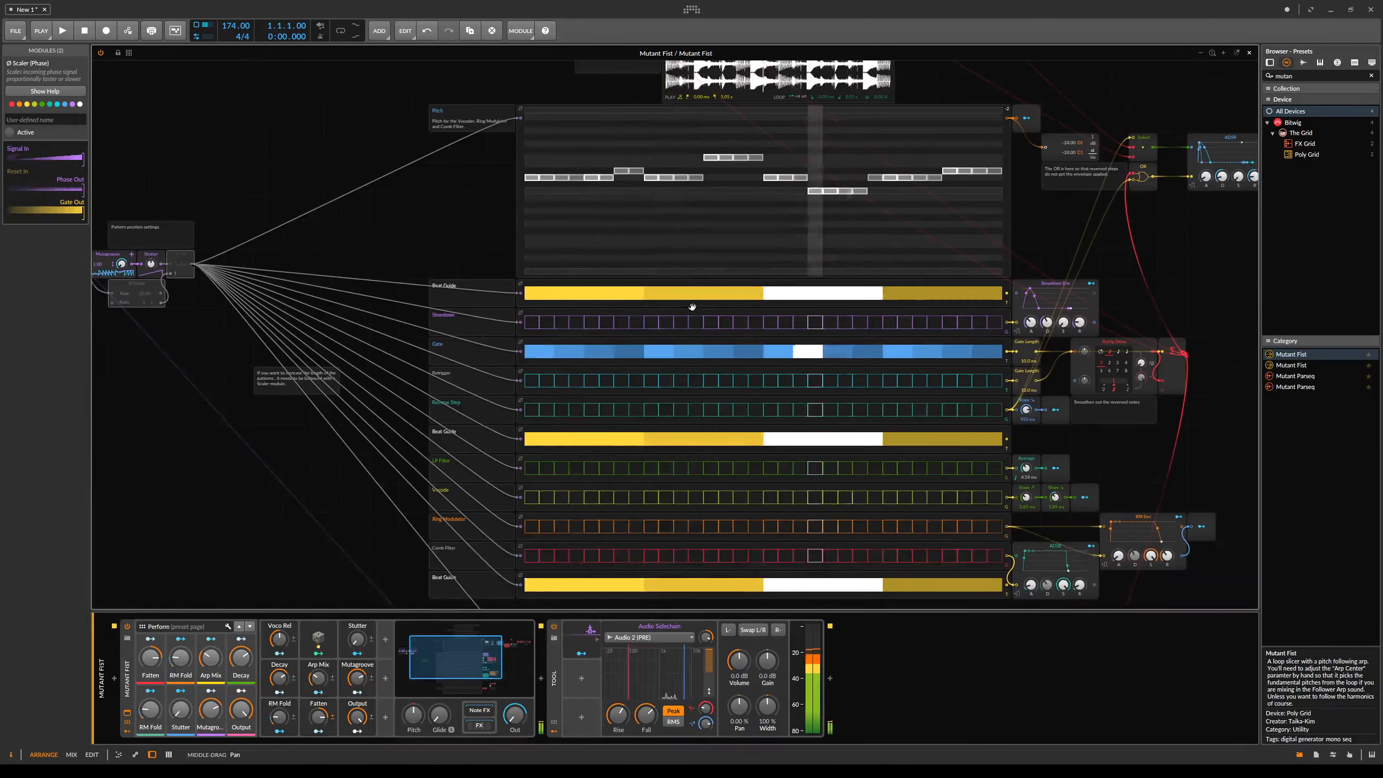
pyautogui.scroll(-4, 692, 314)
pyautogui.moveTo(718, 231); pyautogui.dragTo(906, 542)
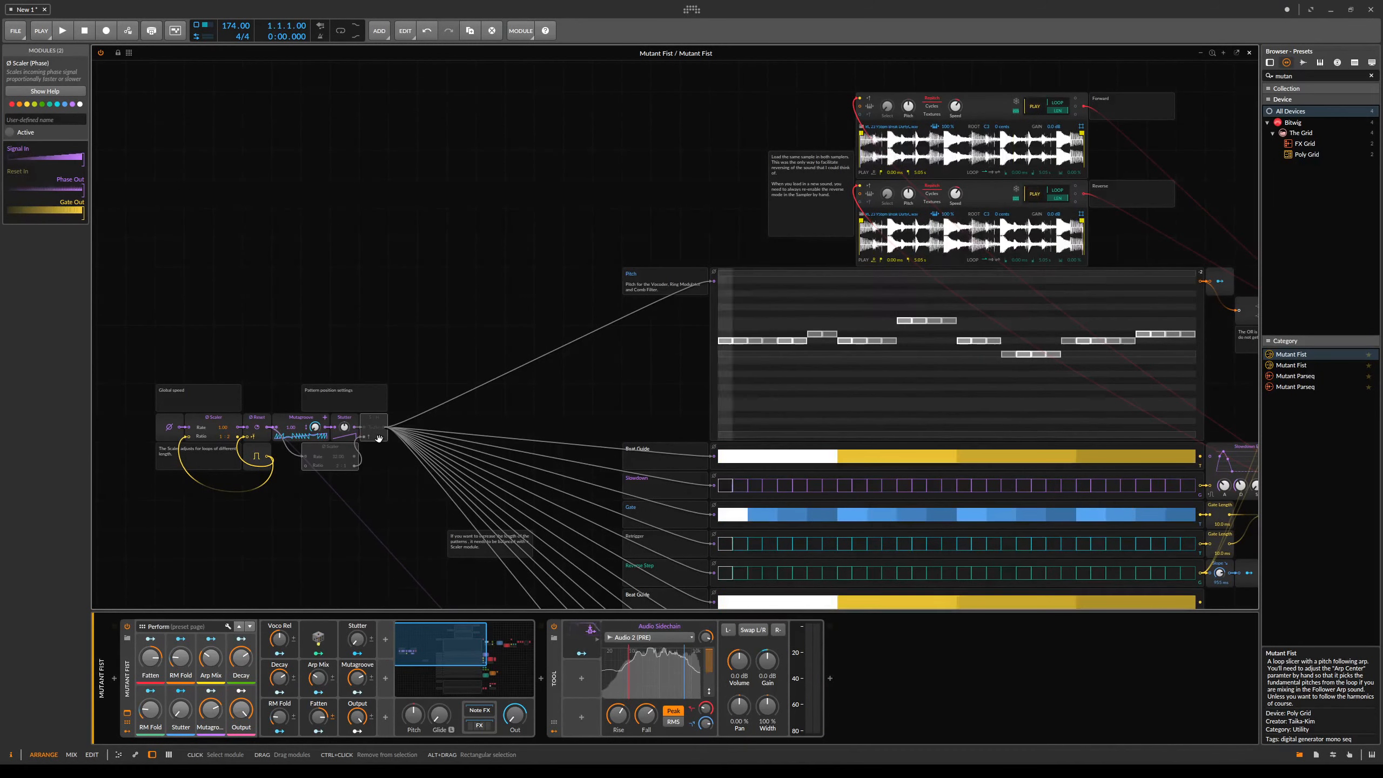
pyautogui.hotkey('alt', 'a')
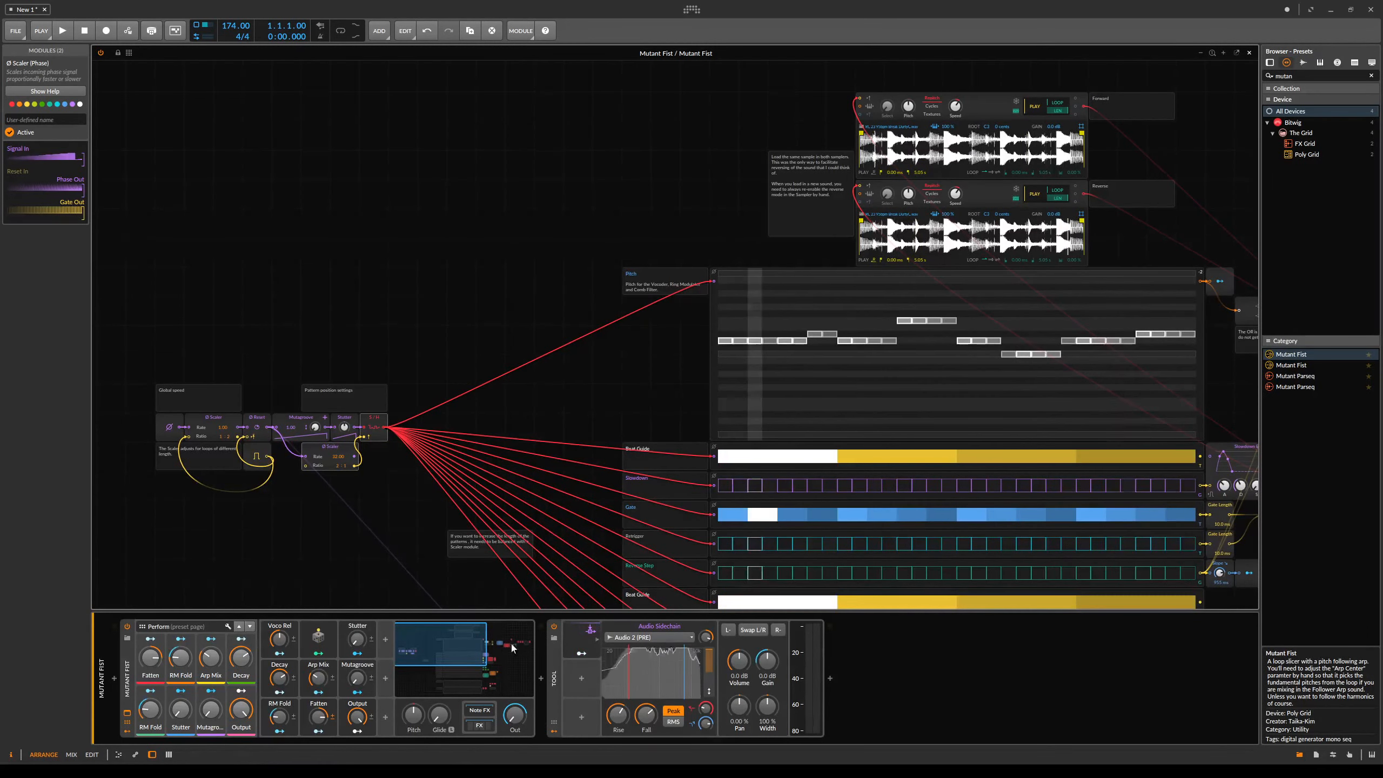
# - Show the preset's FX chain and inspect the Follower Arp effect's grid patch before closing it
pyautogui.moveTo(453, 643)
pyautogui.mouseDown()
pyautogui.moveTo(467, 656)
pyautogui.moveTo(437, 643)
pyautogui.mouseUp()
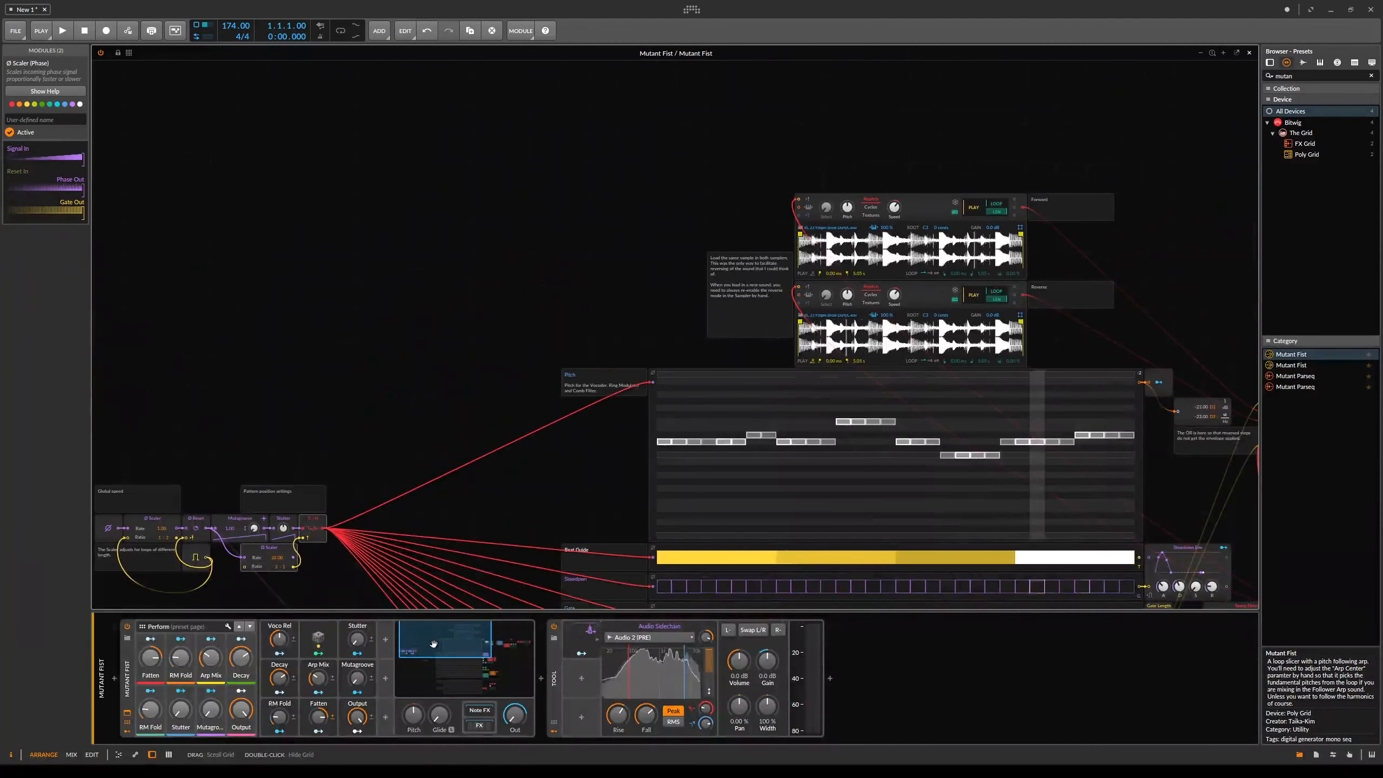
pyautogui.click(480, 729)
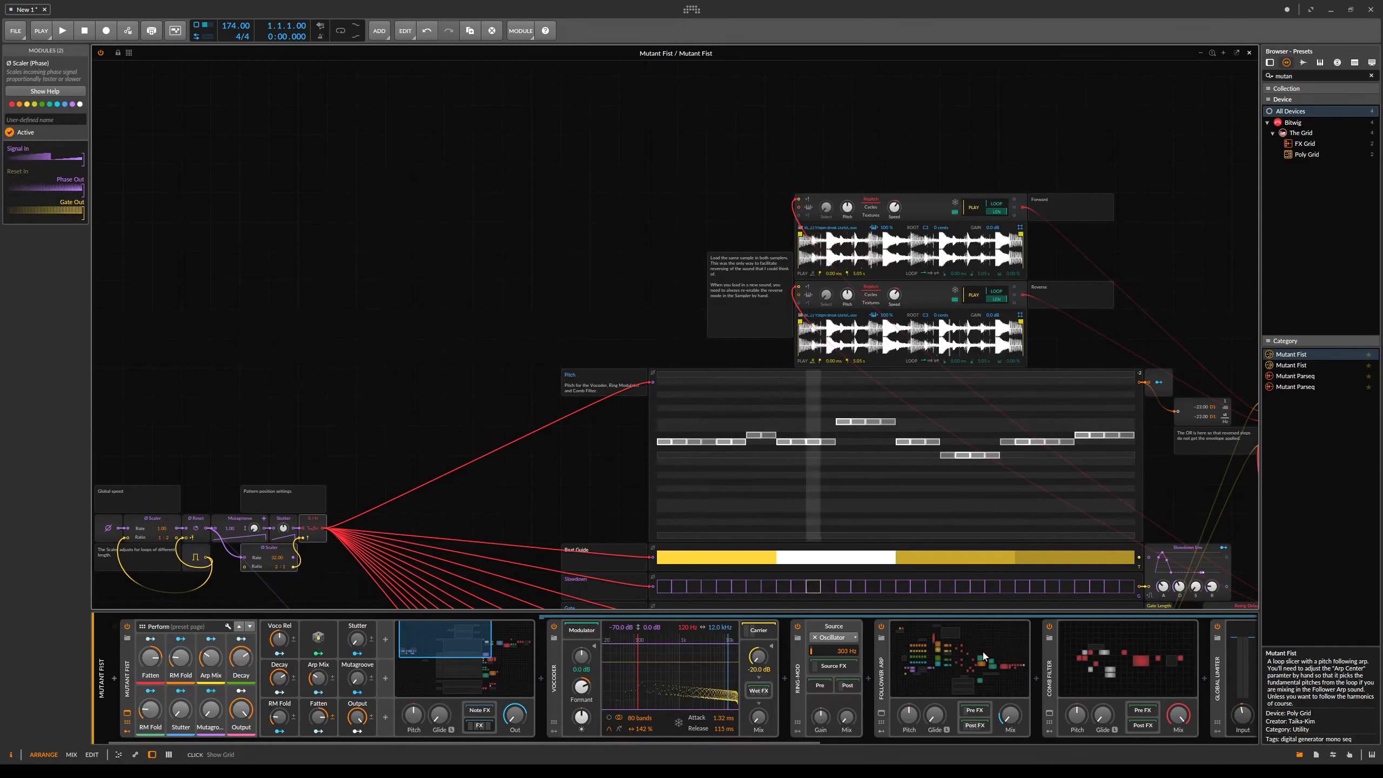
pyautogui.moveTo(211, 660); pyautogui.dragTo(211, 659)
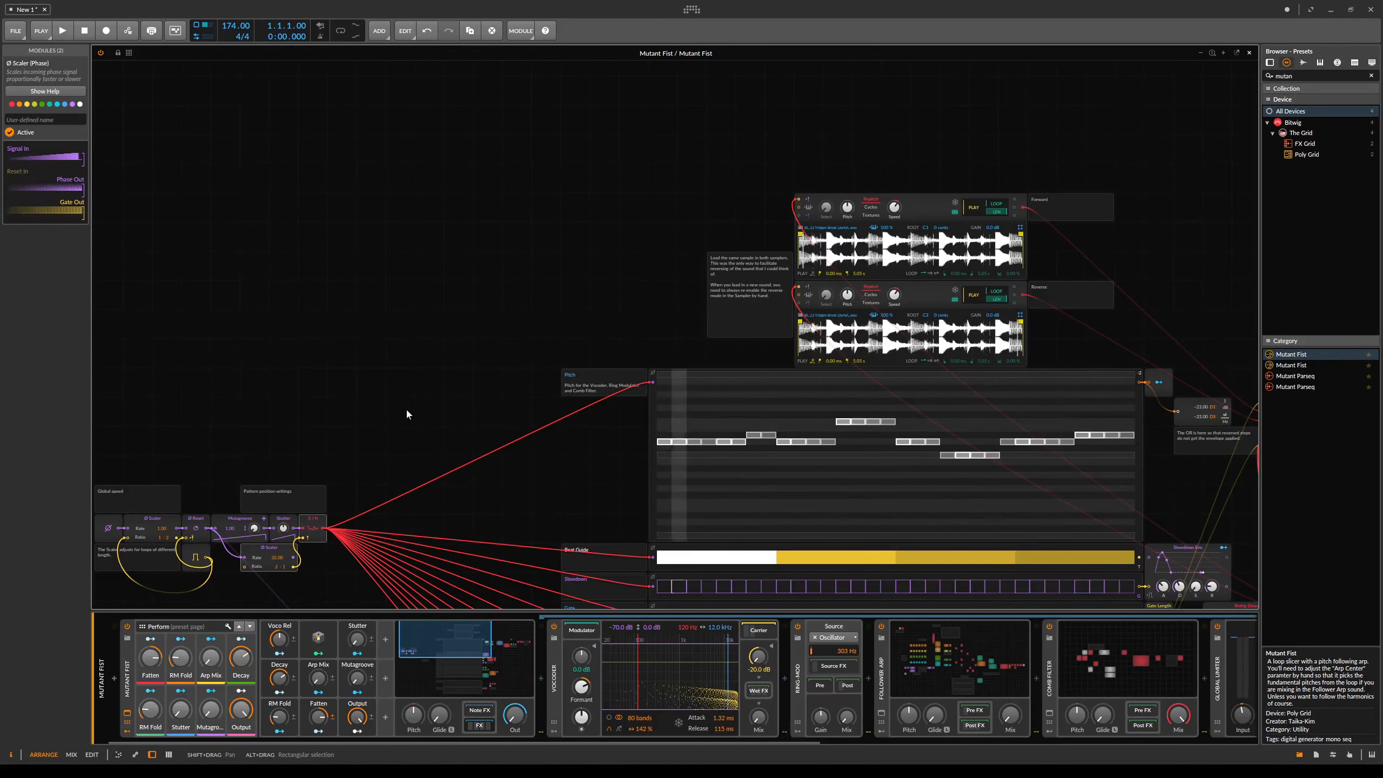
pyautogui.scroll(2, 407, 414)
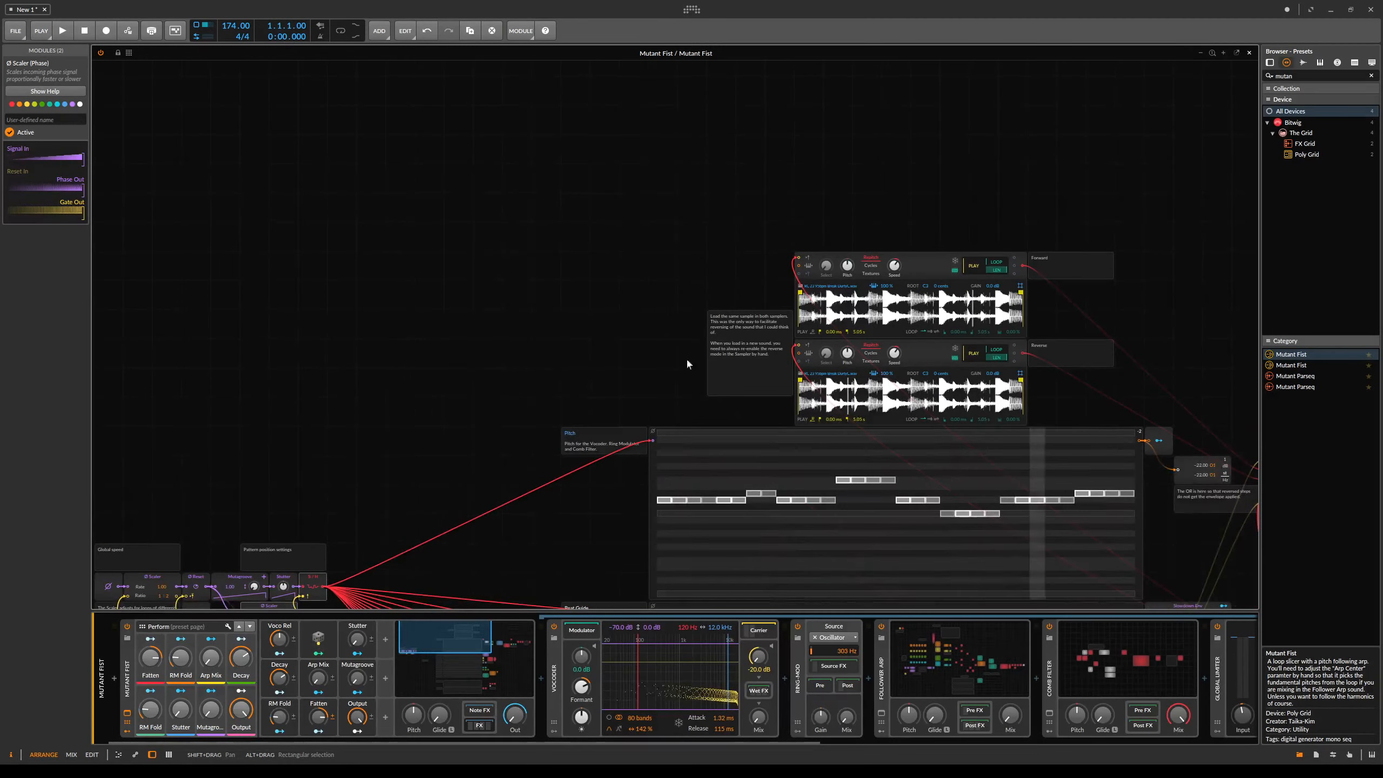
pyautogui.moveTo(659, 390); pyautogui.dragTo(525, 181)
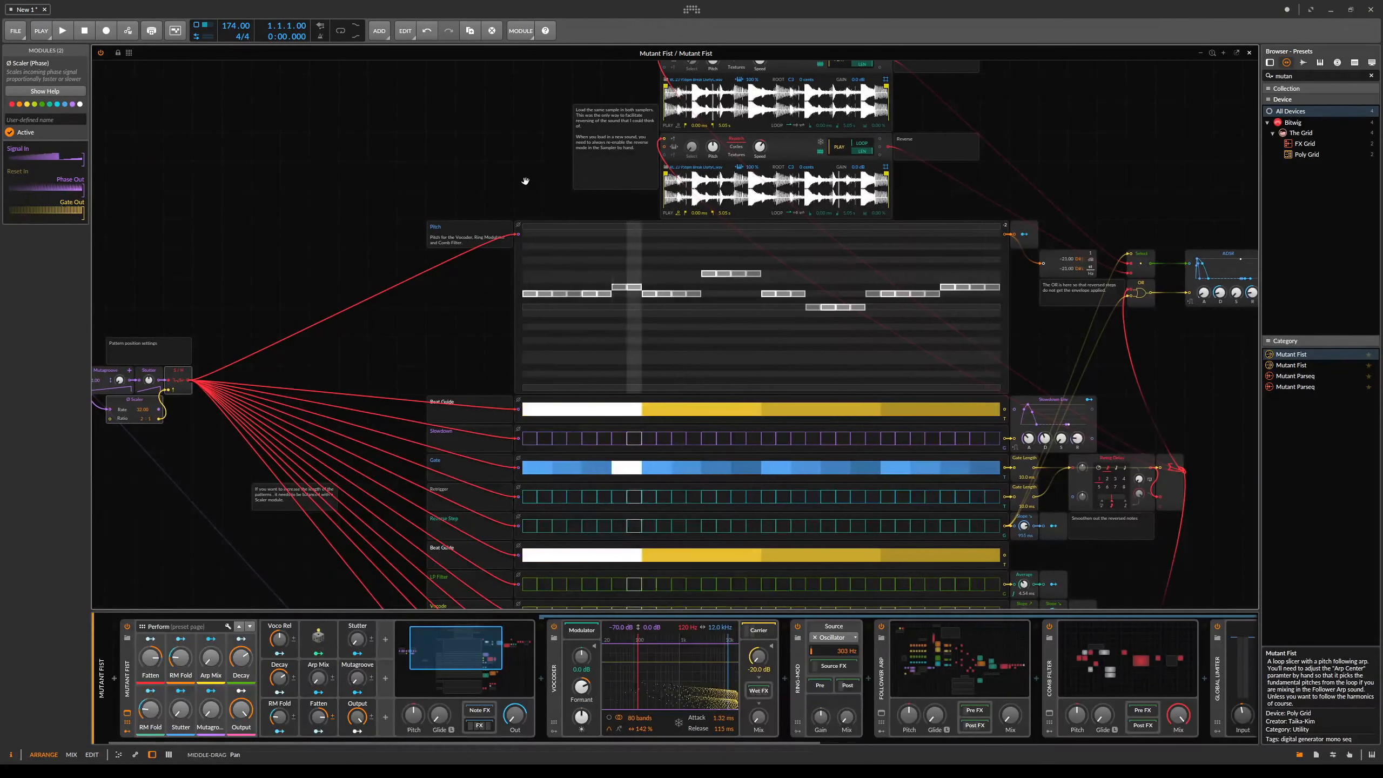
pyautogui.click(892, 652)
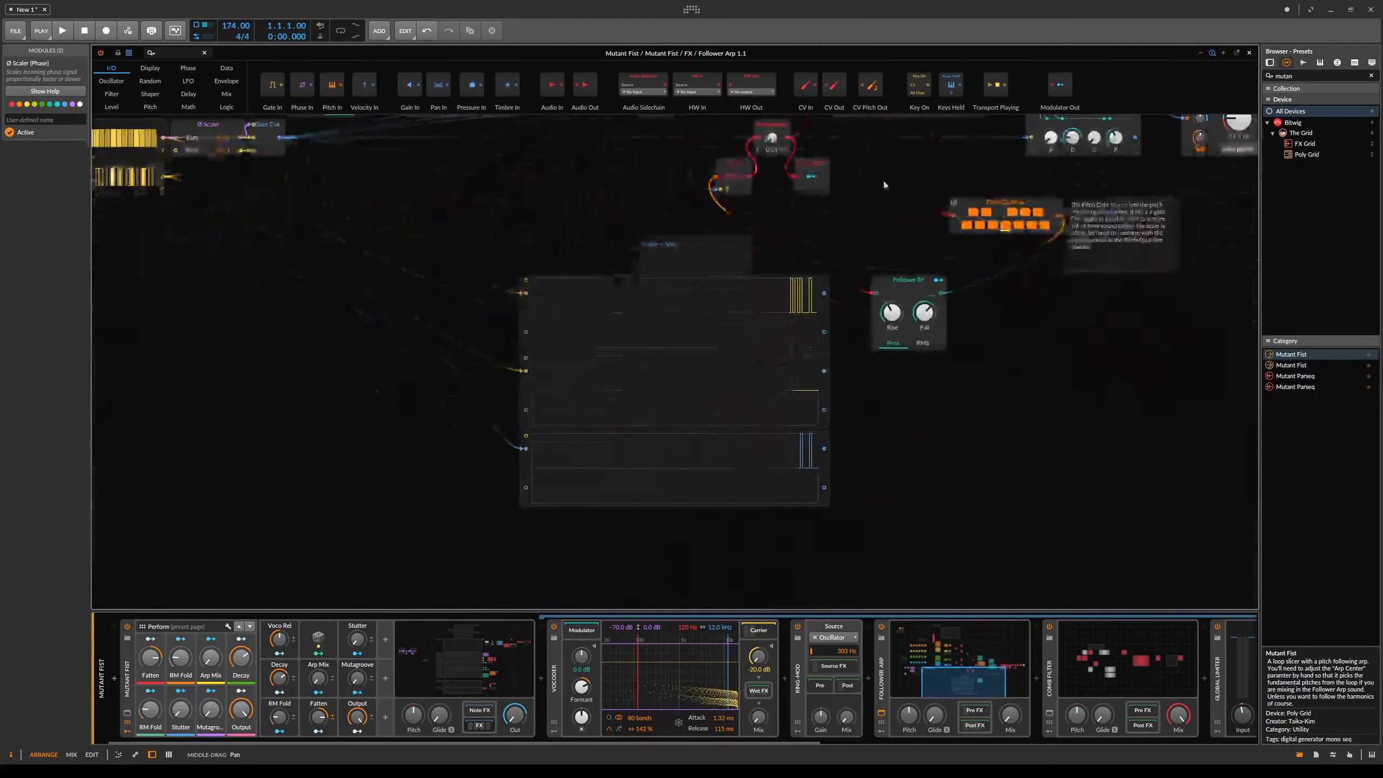
pyautogui.moveTo(885, 185); pyautogui.dragTo(1098, 353)
pyautogui.moveTo(537, 300); pyautogui.dragTo(580, 423)
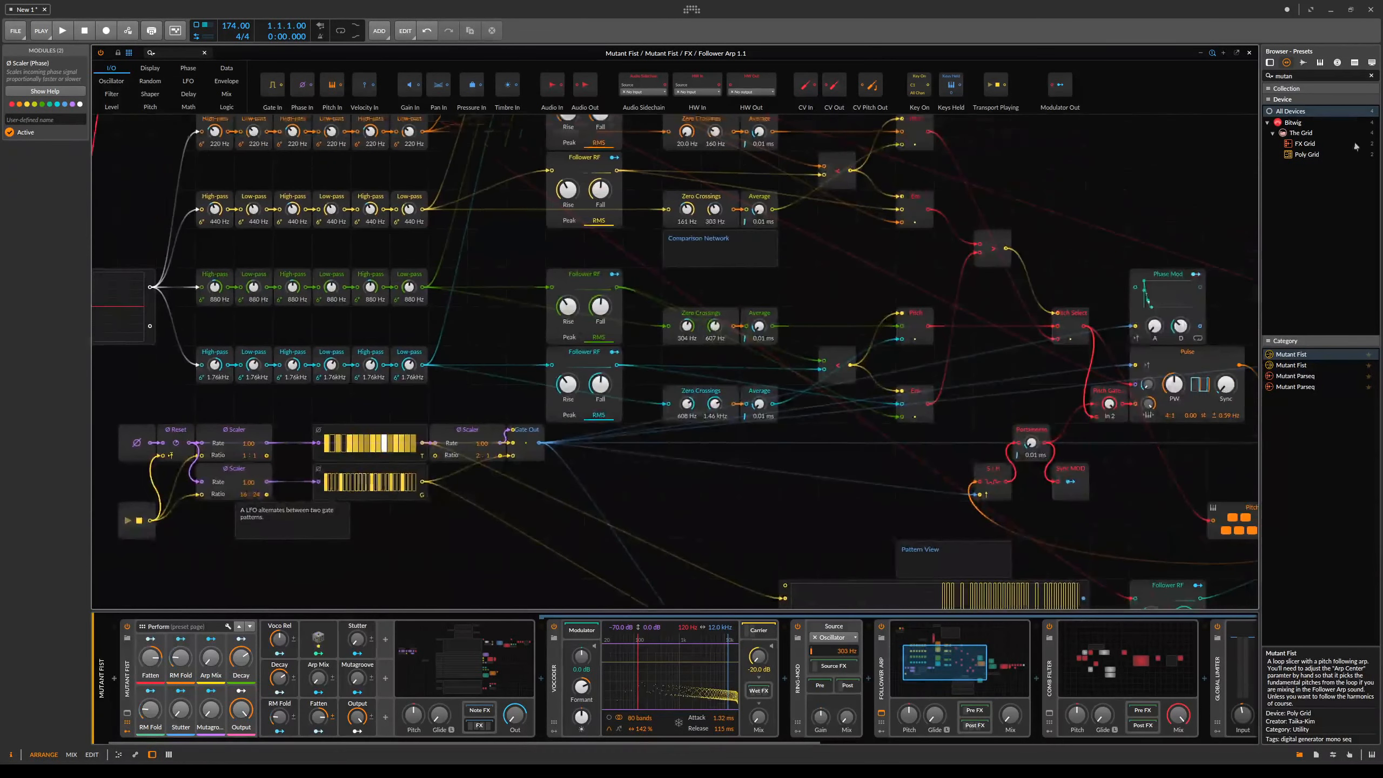
pyautogui.click(1251, 53)
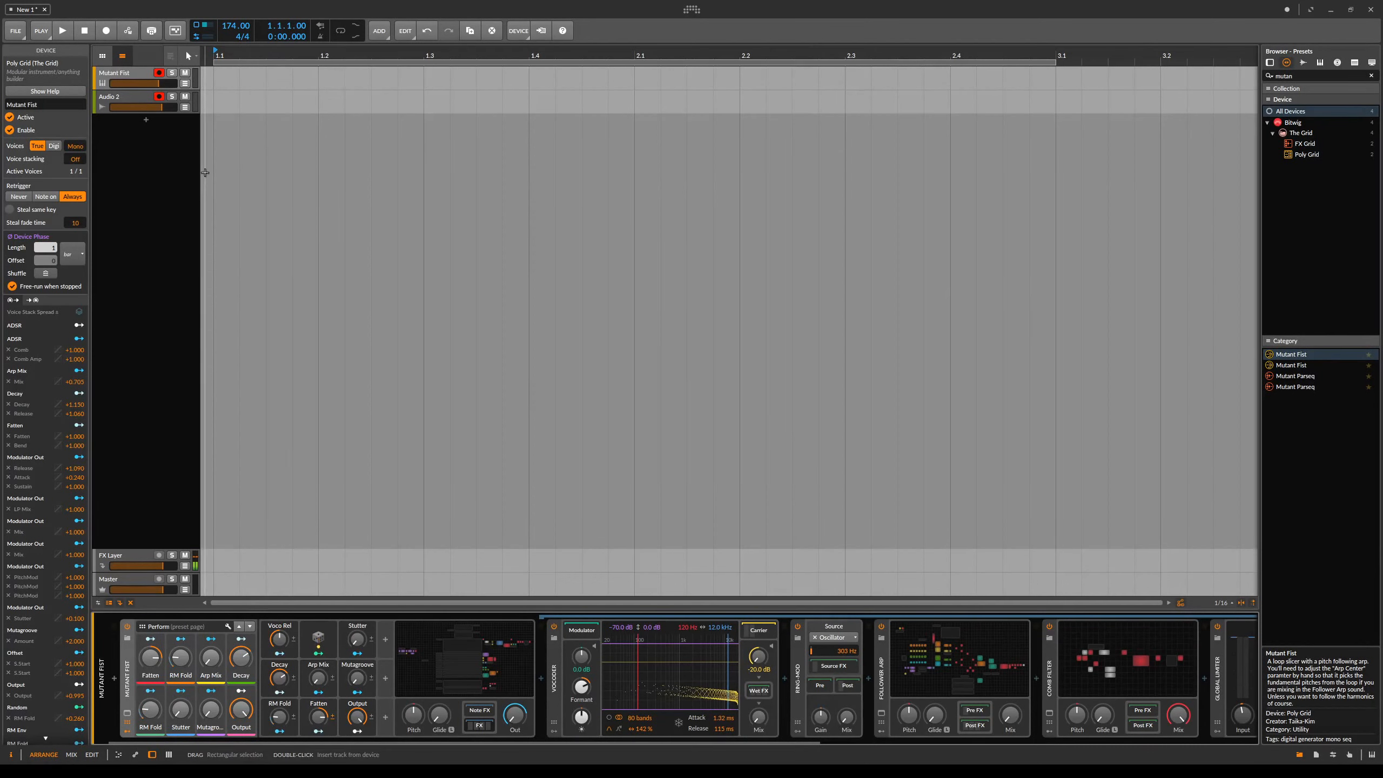
# - Reopen the Mutant Fist grid editor and bring the effect step sequencers into view
pyautogui.click(135, 76)
pyautogui.click(418, 649)
pyautogui.moveTo(598, 313); pyautogui.dragTo(747, 503)
pyautogui.moveTo(831, 258); pyautogui.dragTo(812, 311)
pyautogui.moveTo(646, 333); pyautogui.dragTo(622, 88)
pyautogui.moveTo(727, 323); pyautogui.dragTo(709, 94)
pyautogui.moveTo(508, 423)
pyautogui.mouseDown()
pyautogui.moveTo(593, 372)
pyautogui.moveTo(957, 401)
pyautogui.mouseUp()
pyautogui.moveTo(747, 432)
pyautogui.mouseDown()
pyautogui.moveTo(724, 403)
pyautogui.moveTo(731, 585)
pyautogui.mouseUp()
pyautogui.moveTo(510, 351); pyautogui.dragTo(689, 350)
# - Enter steps on the LP Filter, Vocode, Ring Modulator and Comb Filter sequencers
pyautogui.click(659, 409)
pyautogui.moveTo(883, 408); pyautogui.dragTo(852, 409)
pyautogui.click(610, 427)
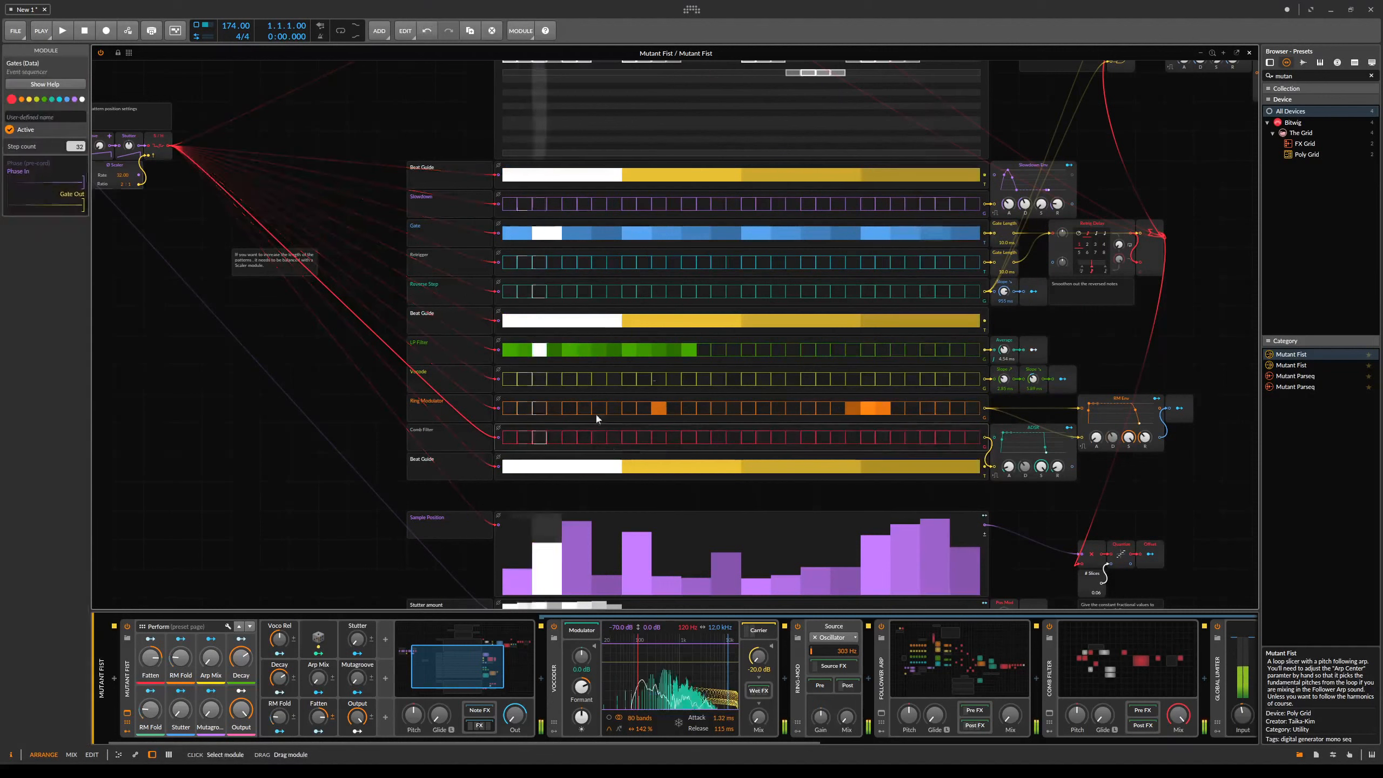
pyautogui.moveTo(644, 380); pyautogui.dragTo(674, 379)
pyautogui.moveTo(764, 379); pyautogui.dragTo(778, 379)
pyautogui.moveTo(852, 350); pyautogui.dragTo(823, 350)
pyautogui.click(763, 408)
pyautogui.moveTo(659, 438); pyautogui.dragTo(644, 438)
pyautogui.moveTo(584, 438); pyautogui.dragTo(569, 437)
pyautogui.moveTo(733, 438); pyautogui.dragTo(748, 437)
pyautogui.click(869, 437)
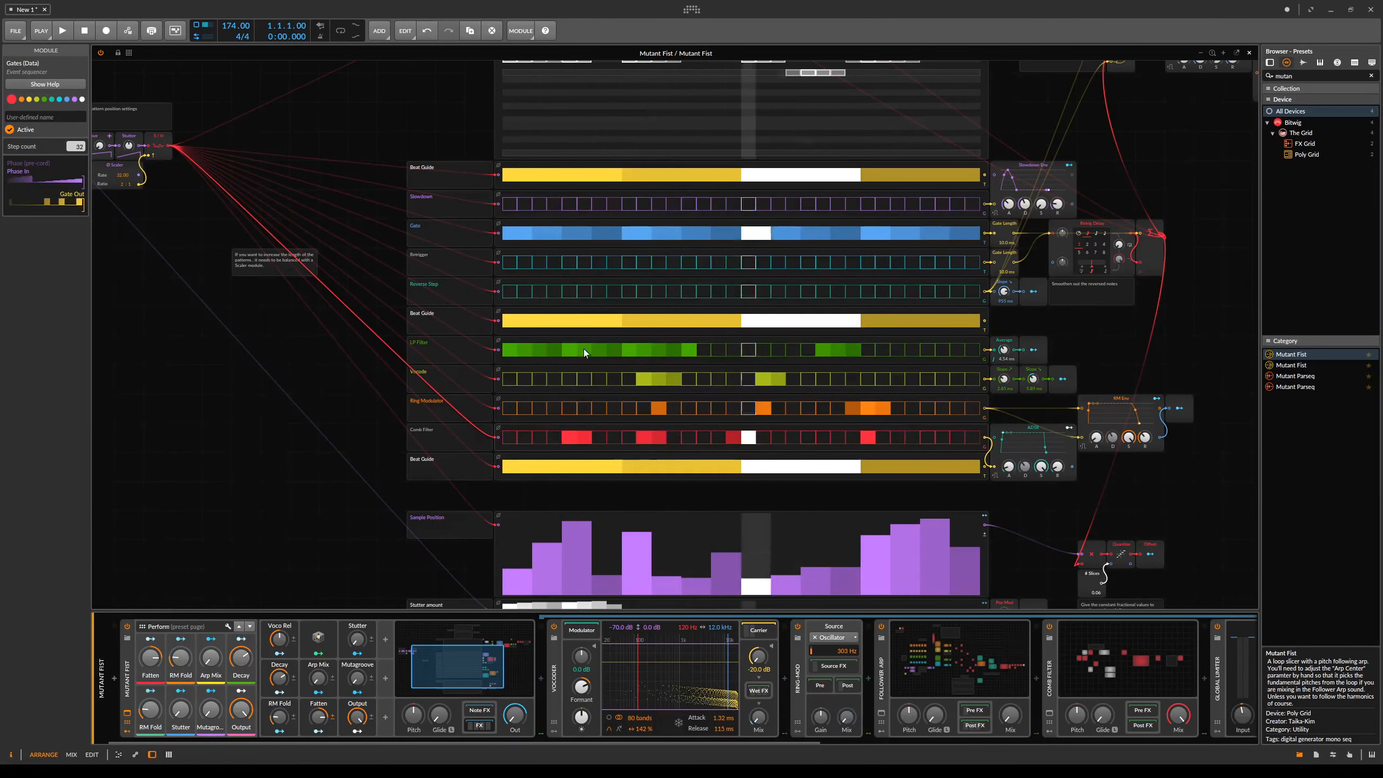
# - Clear the LP Filter, Vocode, Ring Modulator and Comb Filter step sequencers
pyautogui.doubleClick(731, 351)
pyautogui.doubleClick(737, 380)
pyautogui.rightClick(672, 406)
pyautogui.click(693, 453)
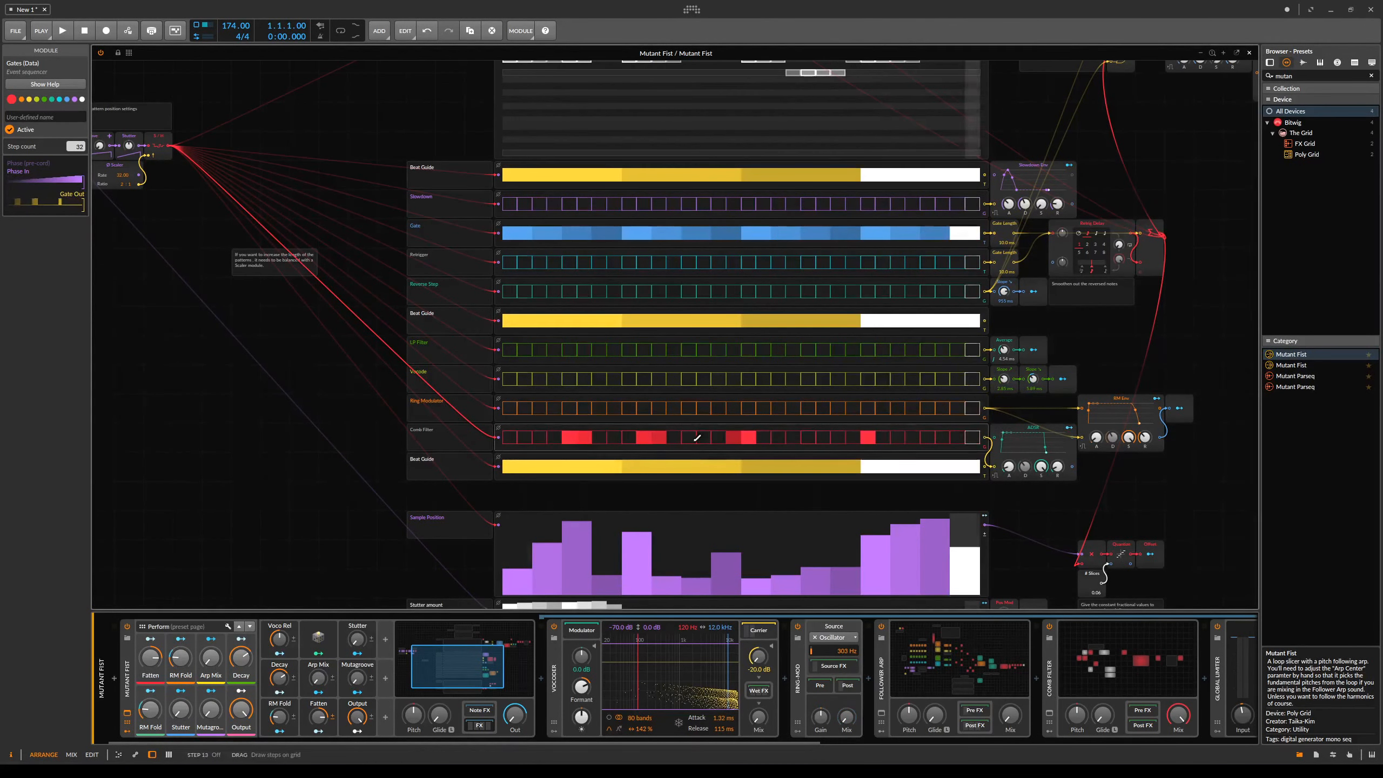
pyautogui.click(724, 473)
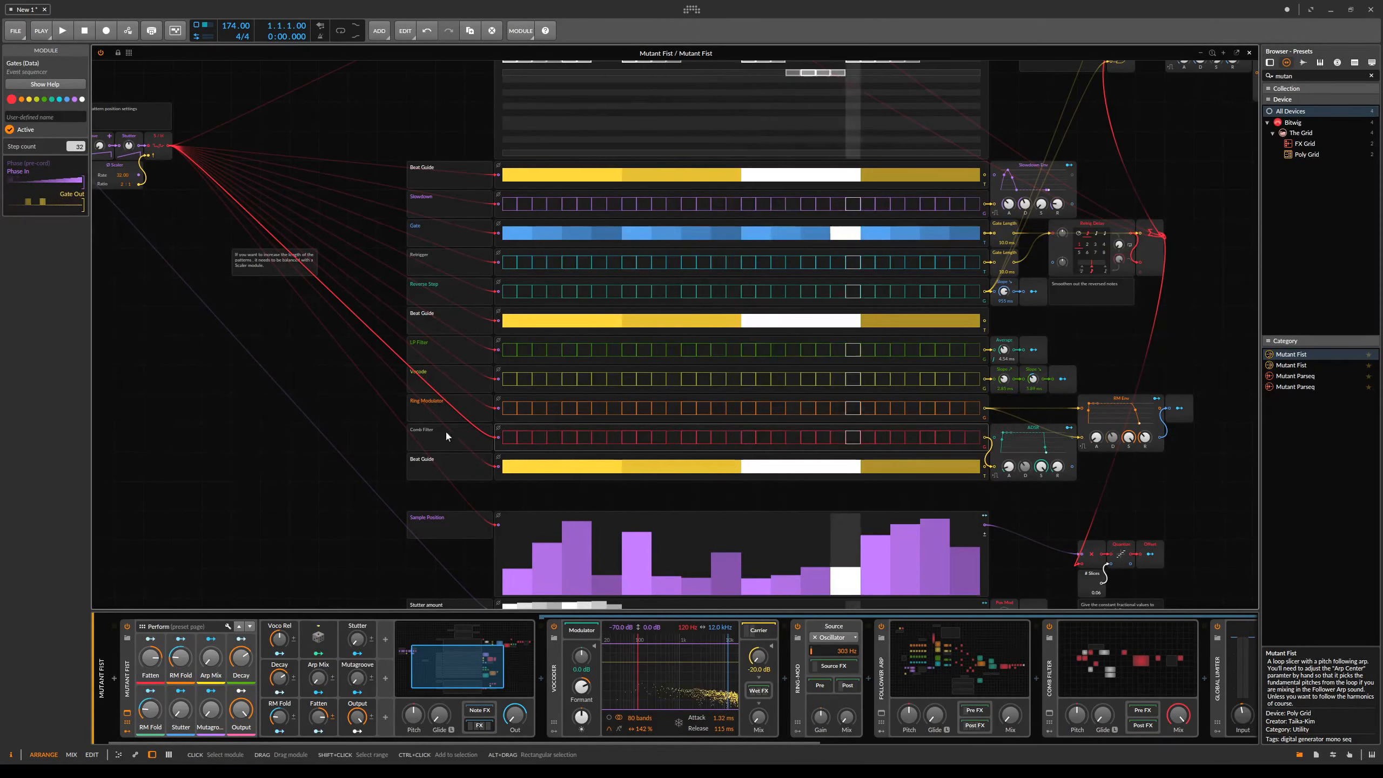
# - Browse the sample library and preview the SoulOf60 loops
pyautogui.moveTo(1018, 320)
pyautogui.mouseDown()
pyautogui.moveTo(913, 291)
pyautogui.moveTo(855, 351)
pyautogui.moveTo(761, 404)
pyautogui.moveTo(855, 320)
pyautogui.mouseUp()
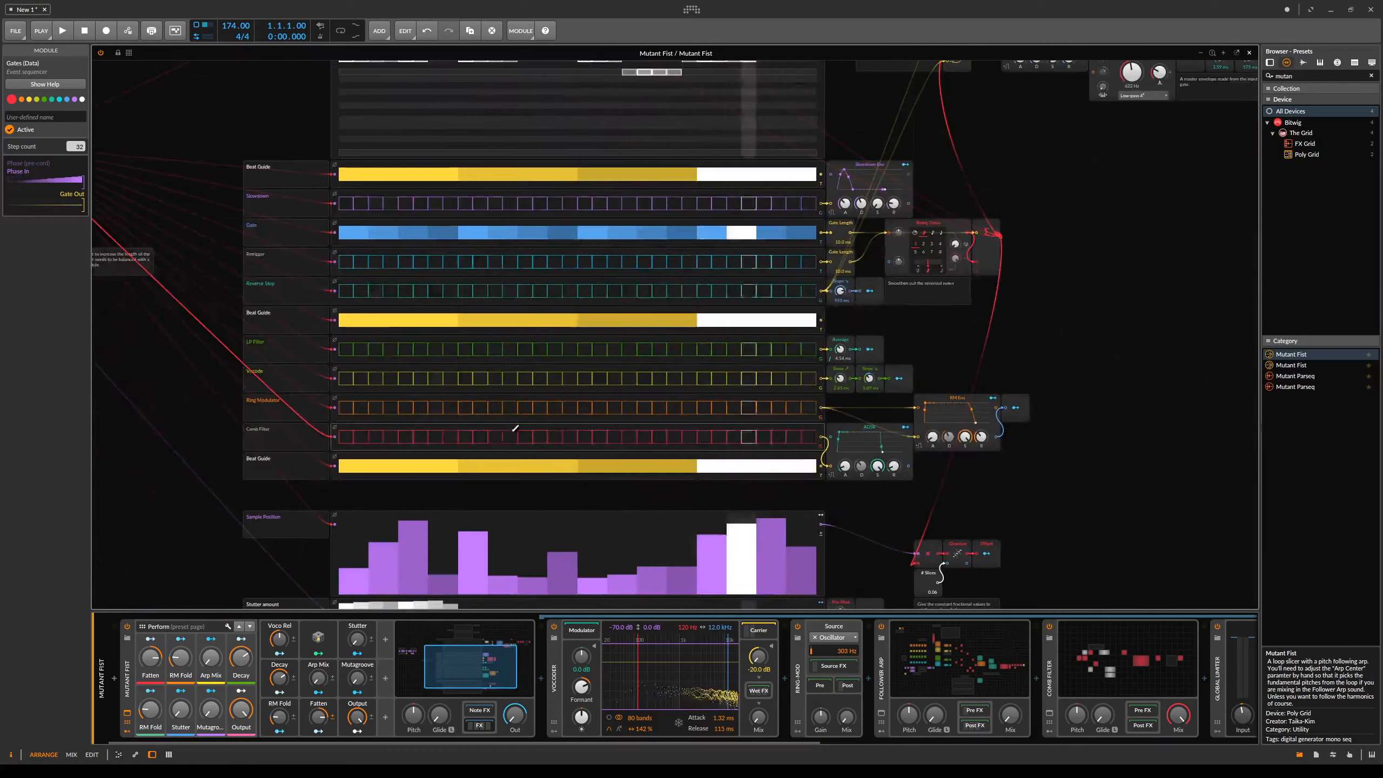
pyautogui.moveTo(1055, 266); pyautogui.dragTo(1160, 390)
pyautogui.moveTo(1029, 318); pyautogui.dragTo(923, 497)
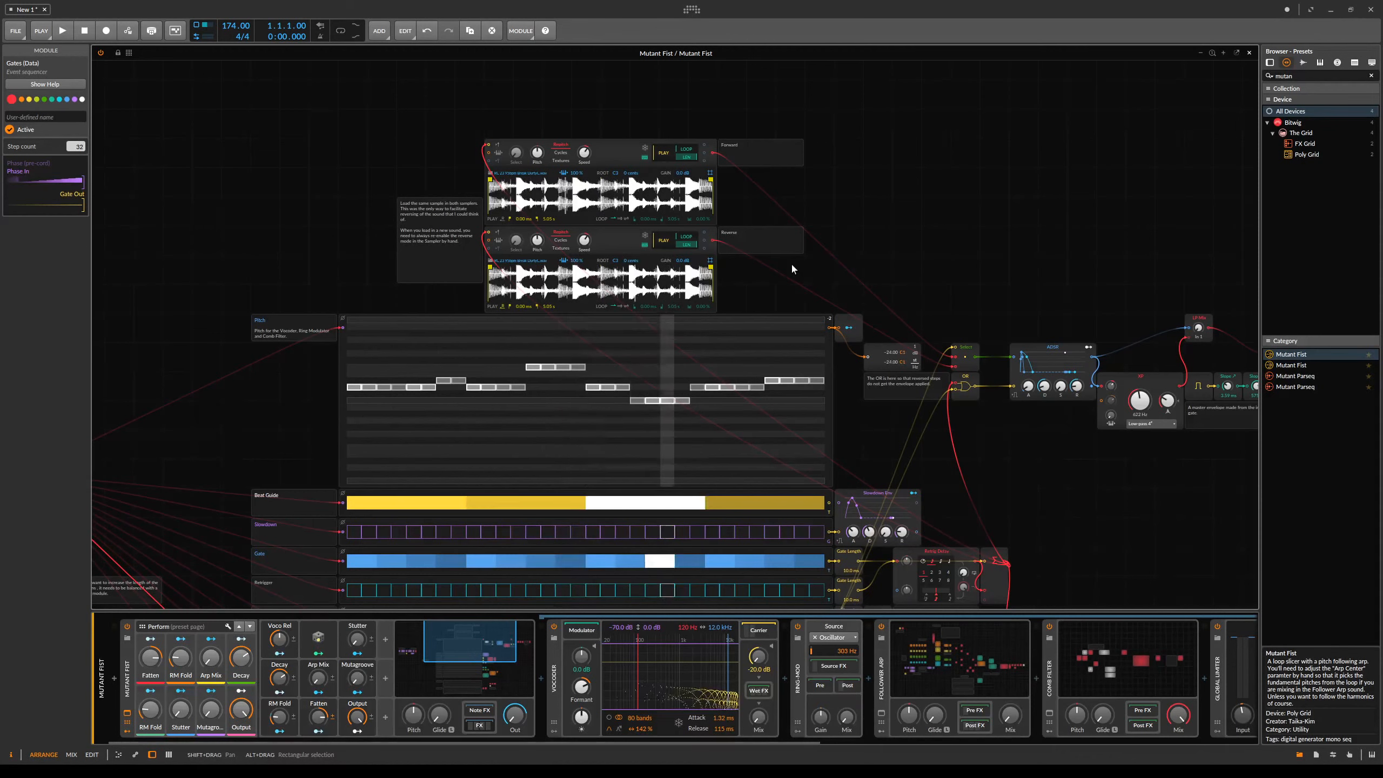
pyautogui.scroll(-8, 1013, 241)
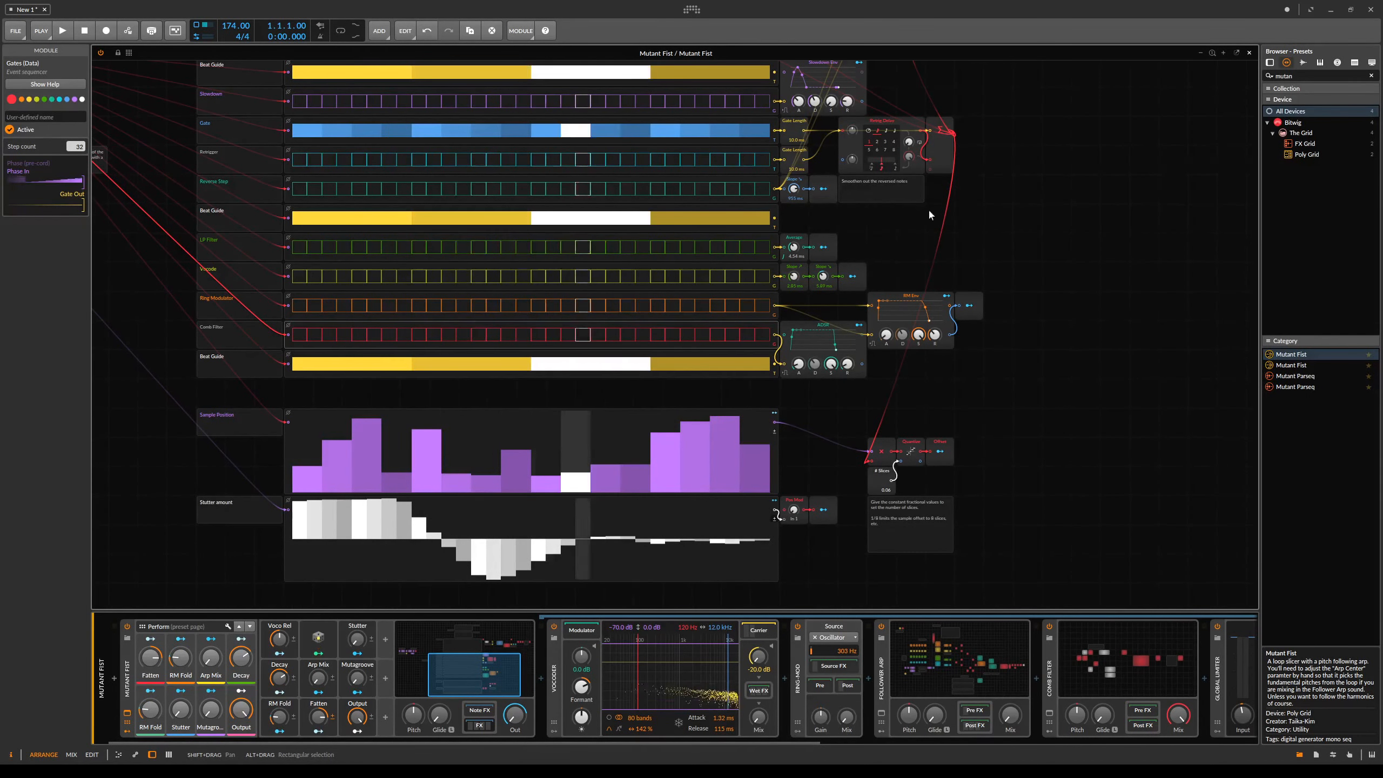
pyautogui.moveTo(927, 234); pyautogui.dragTo(1063, 457)
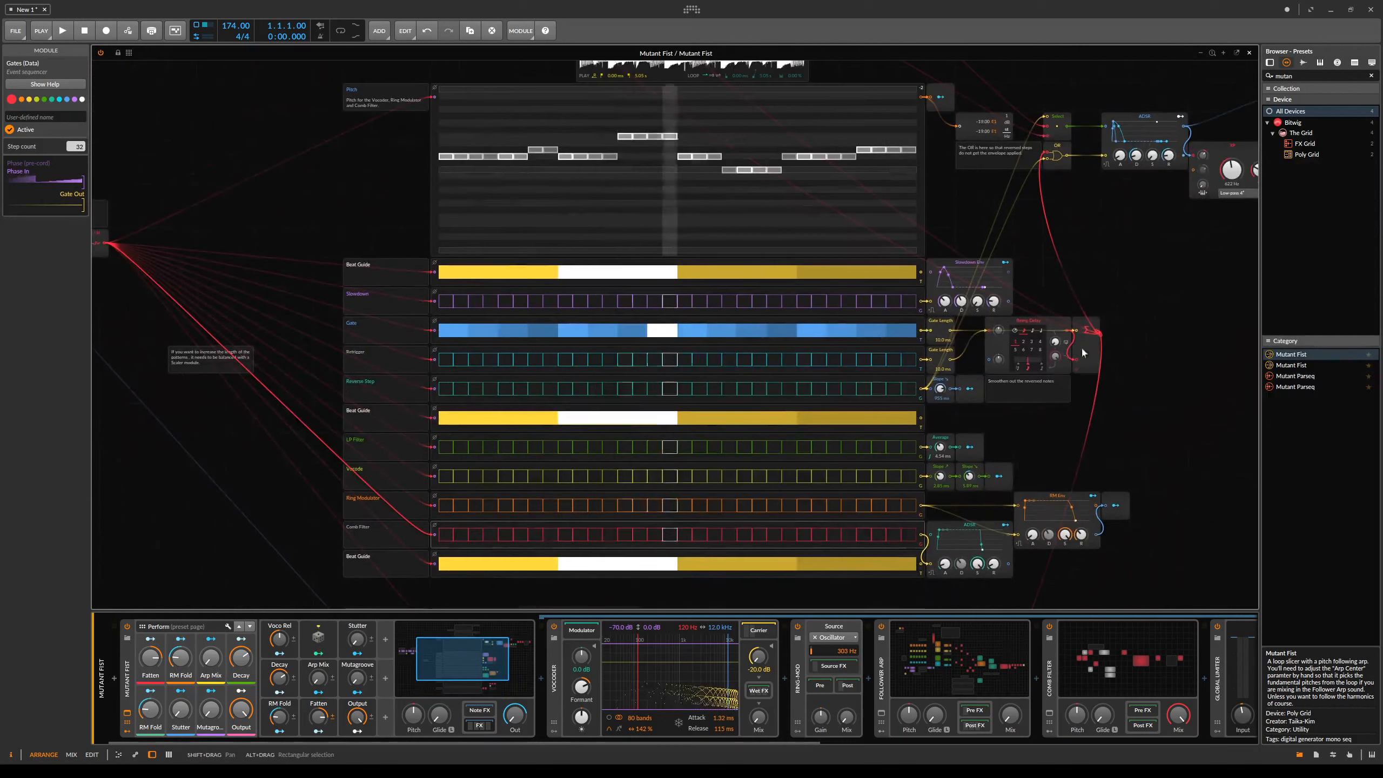
pyautogui.click(1306, 64)
pyautogui.click(1372, 77)
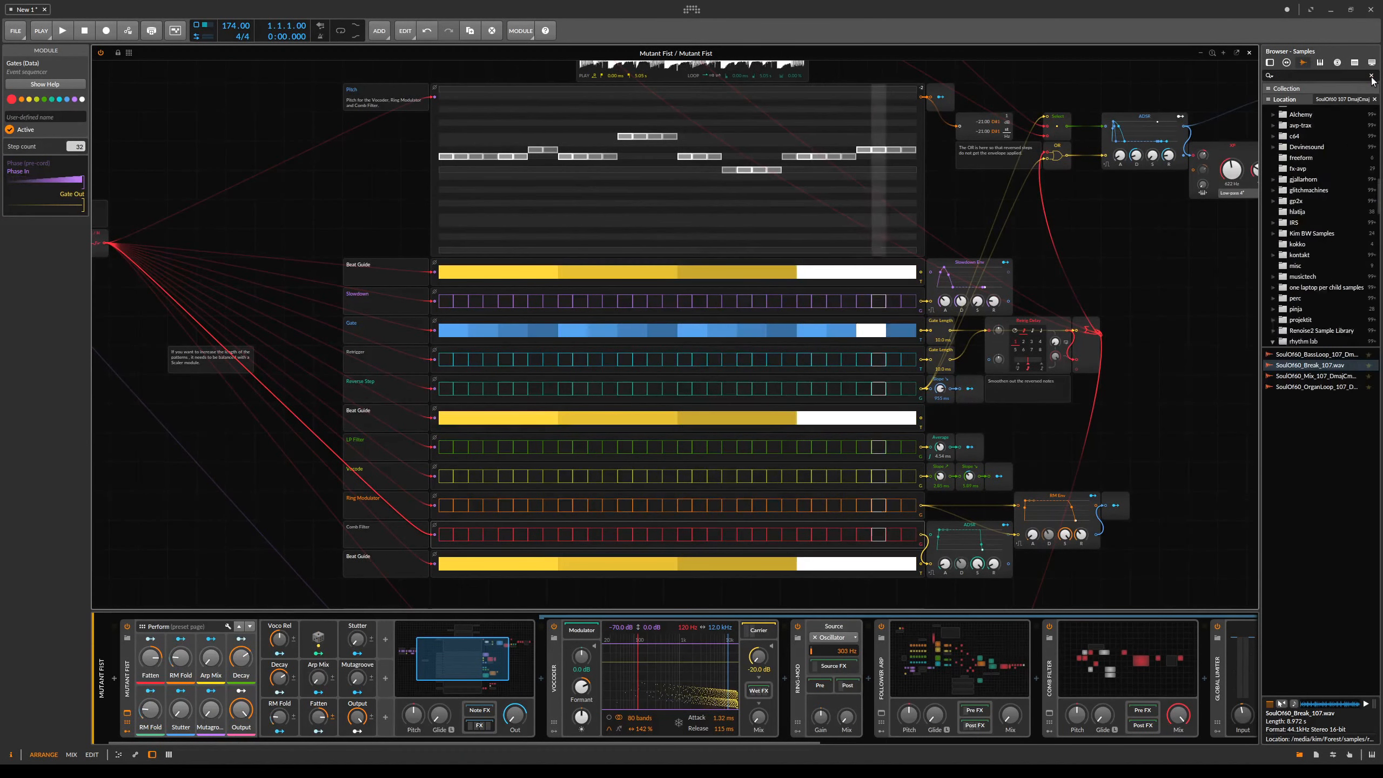
pyautogui.click(1361, 366)
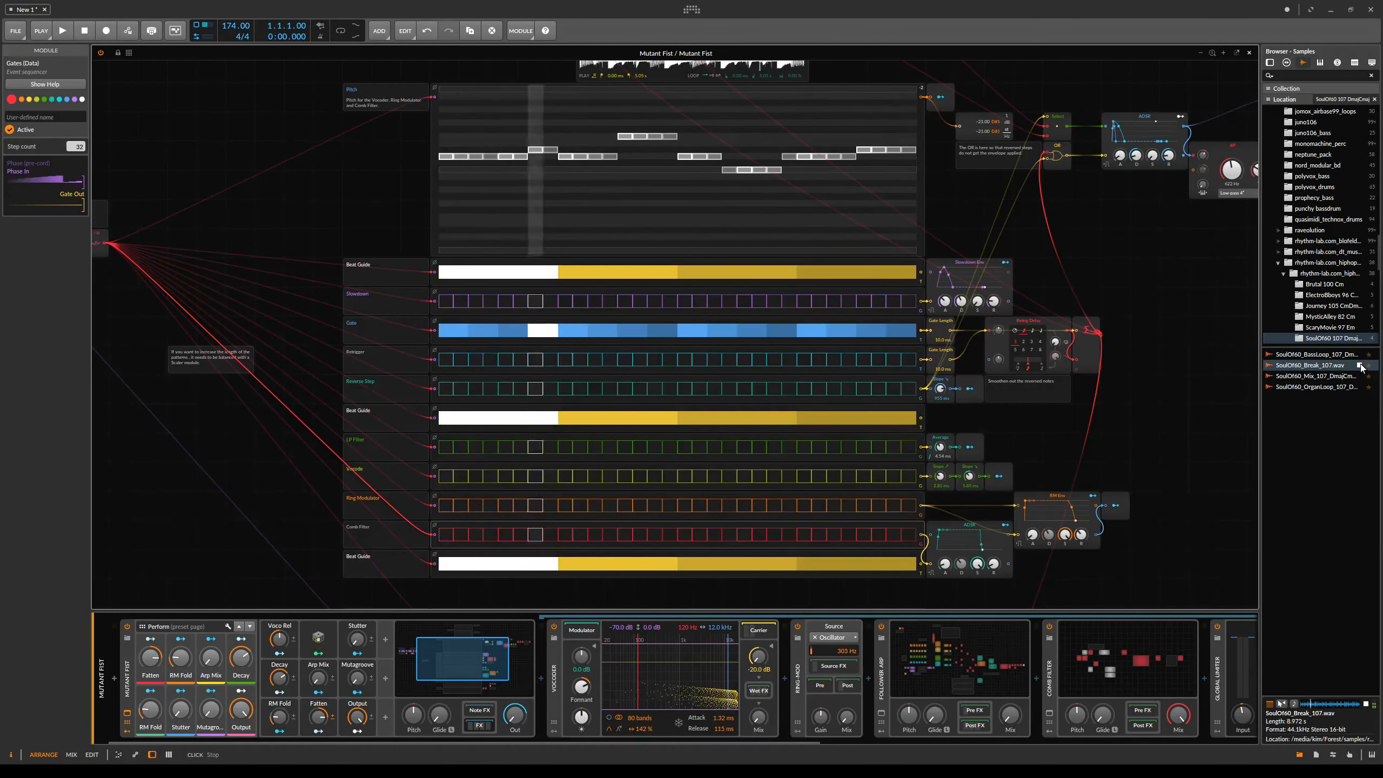
pyautogui.click(1360, 355)
pyautogui.click(1360, 377)
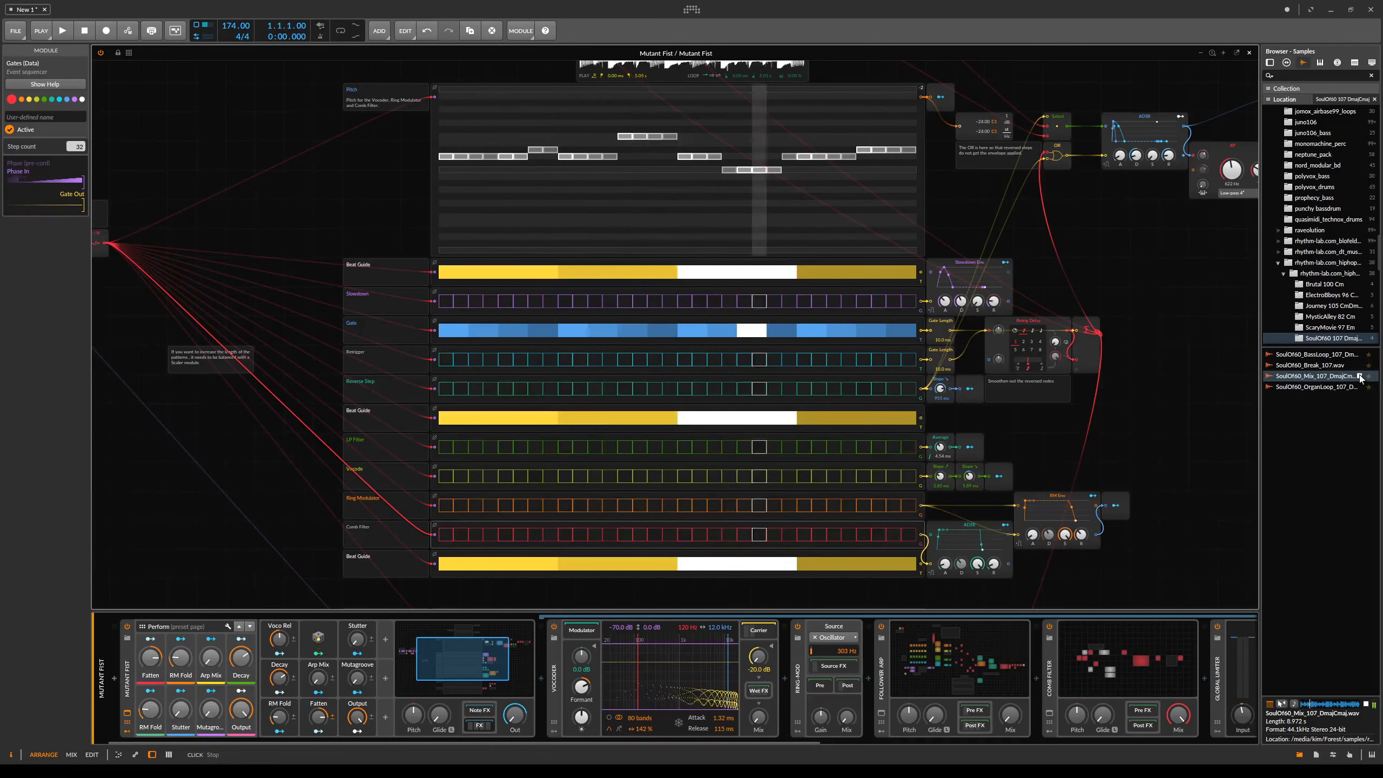
pyautogui.click(1361, 377)
# - Load the SoulOf60_Mix_107 sample into both the forward and reverse samplers in the grid
pyautogui.moveTo(1195, 296); pyautogui.dragTo(1185, 423)
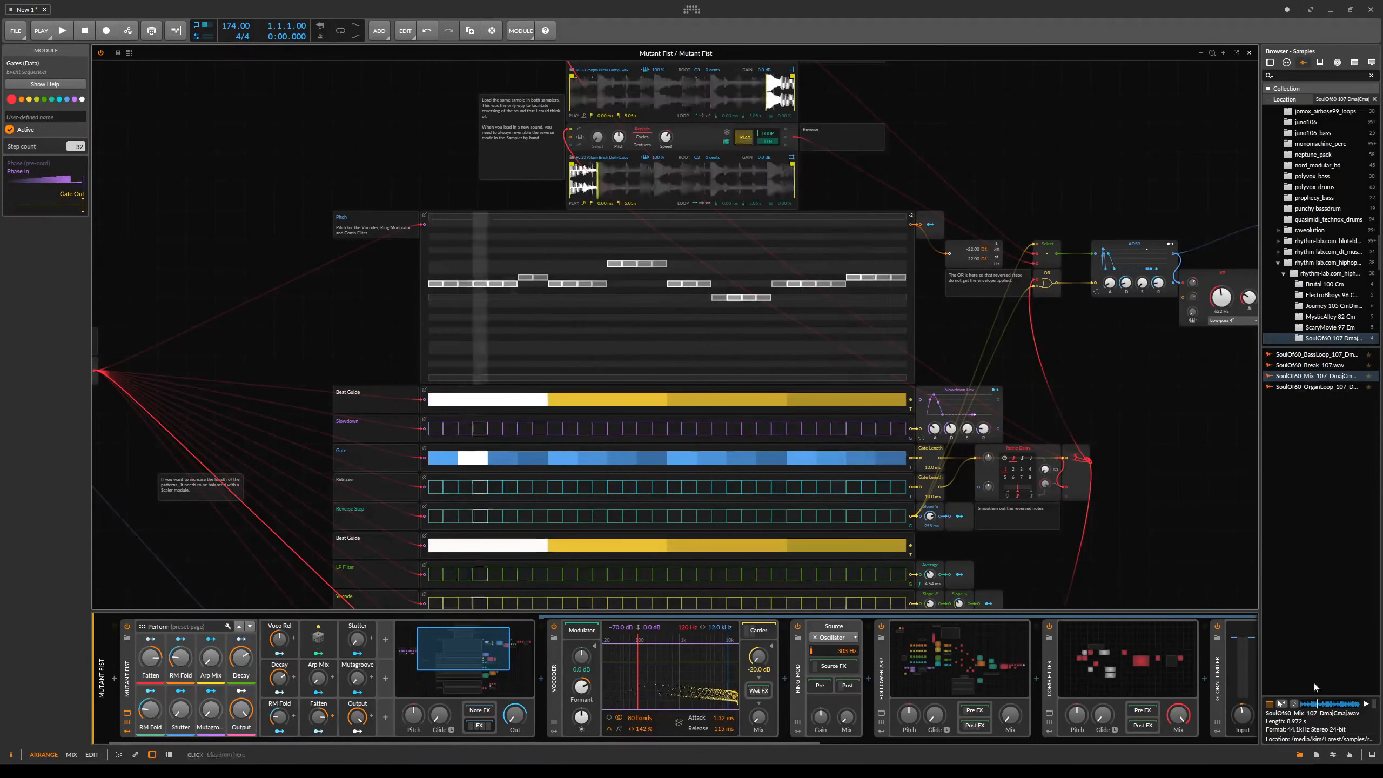
pyautogui.moveTo(1099, 155); pyautogui.dragTo(1100, 346)
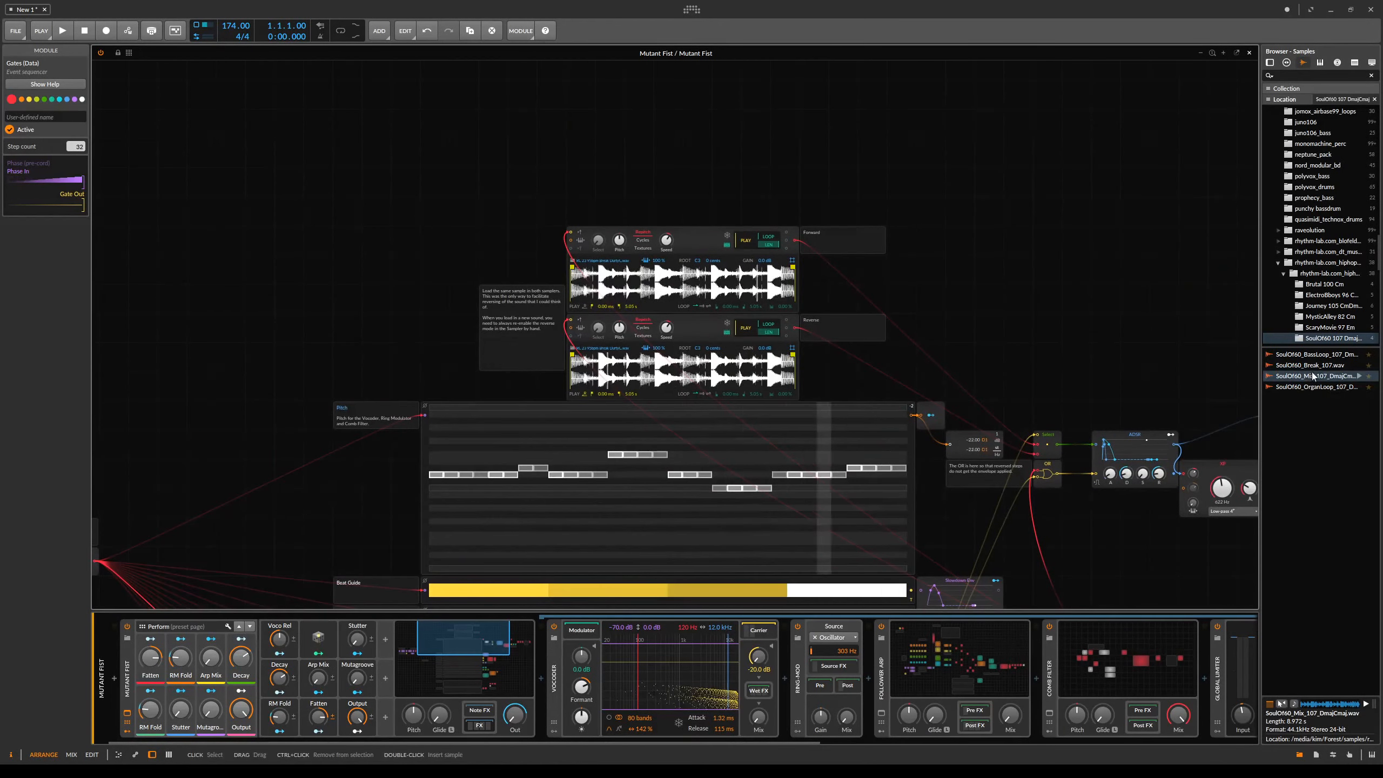
pyautogui.moveTo(1311, 375); pyautogui.dragTo(986, 345)
pyautogui.moveTo(691, 282); pyautogui.dragTo(694, 284)
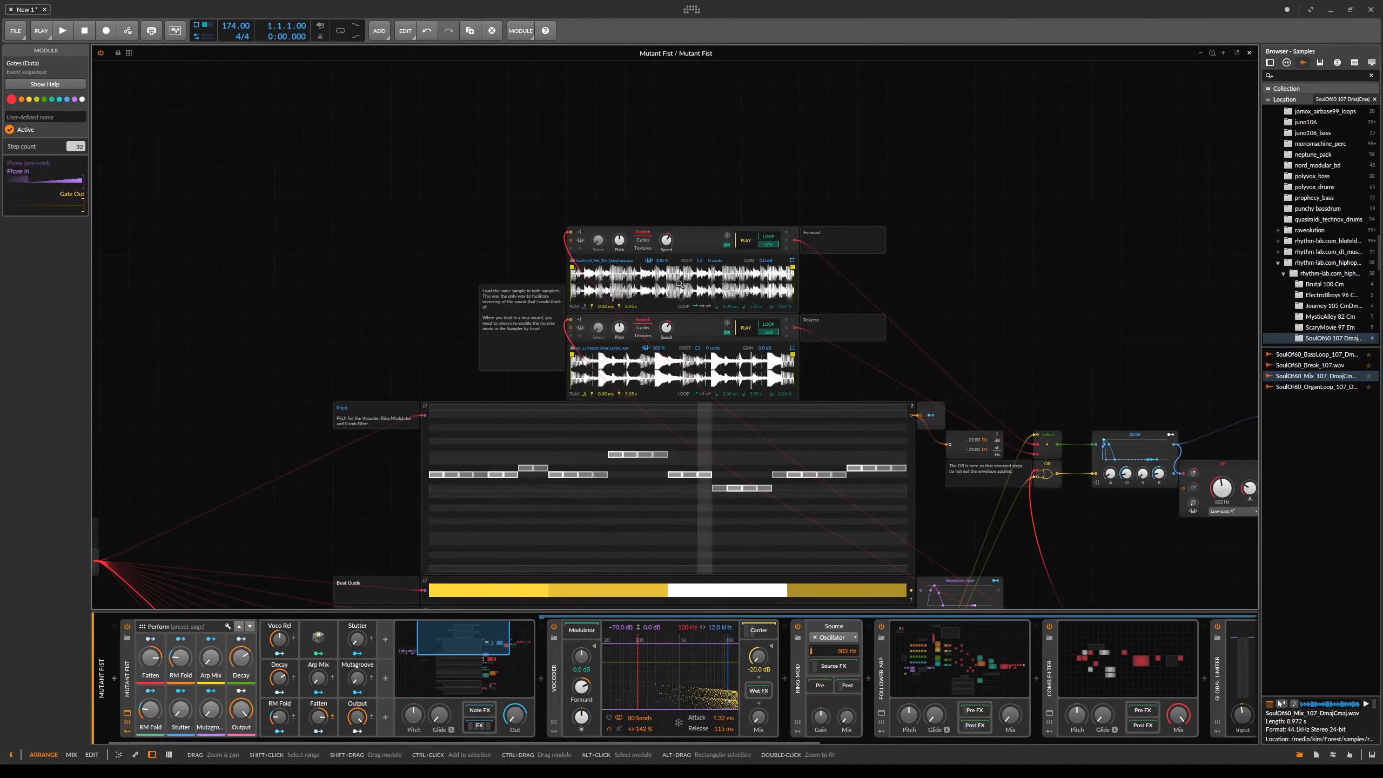
pyautogui.moveTo(1294, 376); pyautogui.dragTo(682, 372)
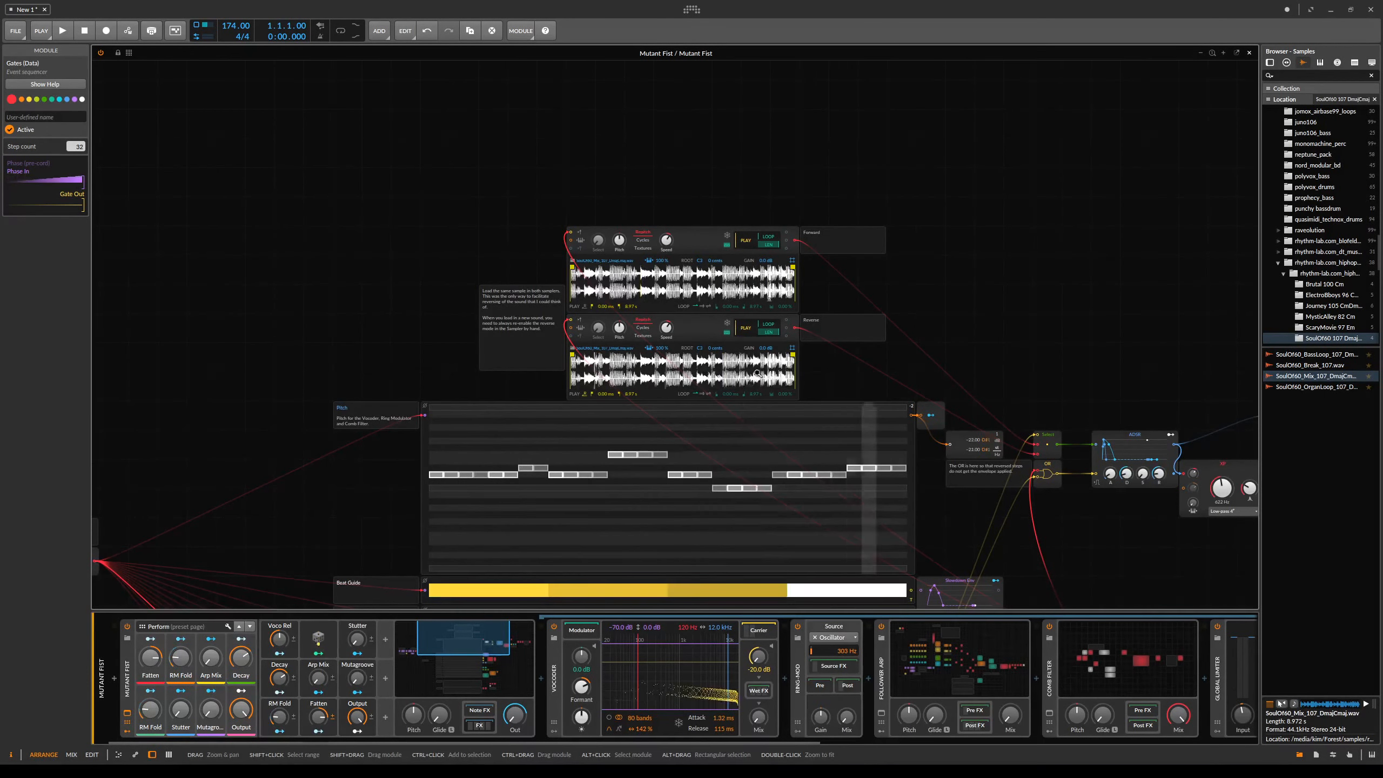
# - Re-enable reverse playback mode on the Reverse sampler in the grid
pyautogui.moveTo(923, 312); pyautogui.dragTo(1028, 196)
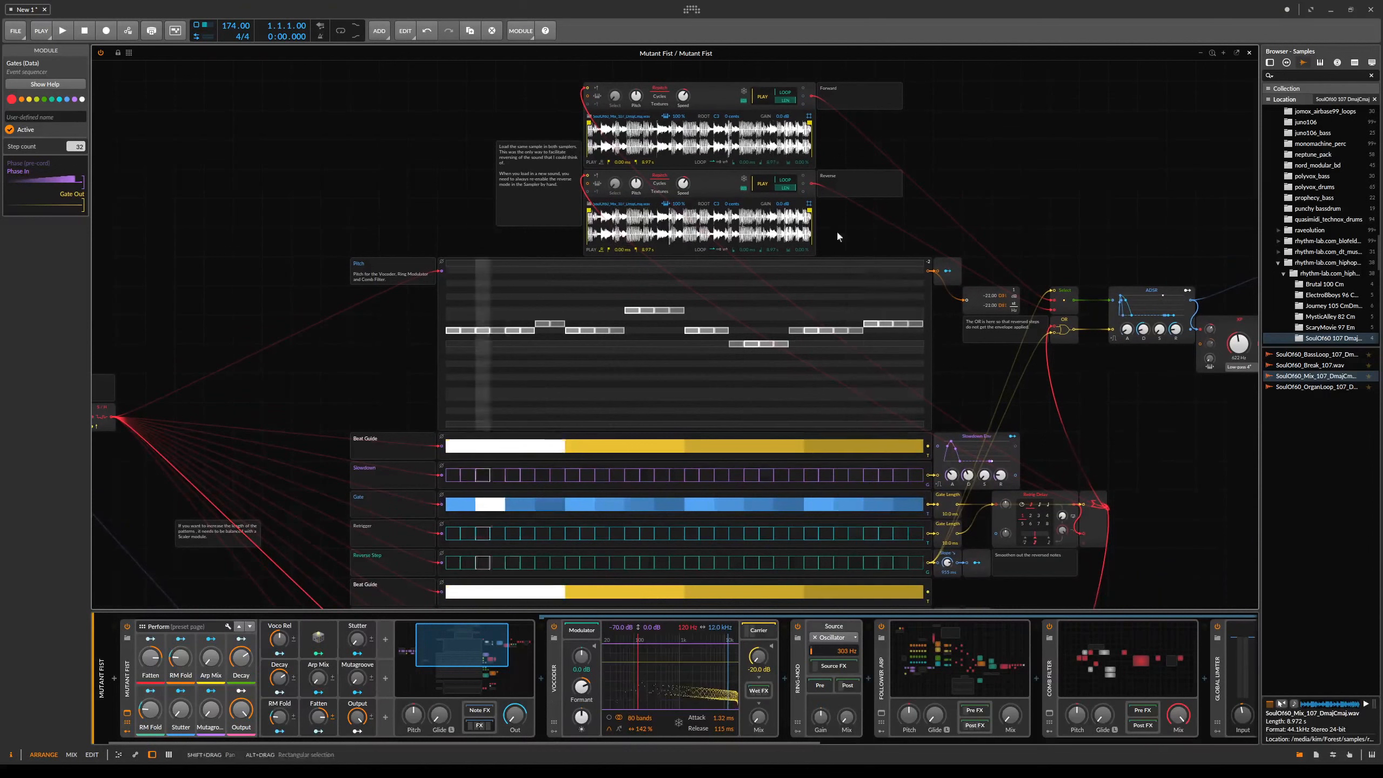
pyautogui.click(601, 251)
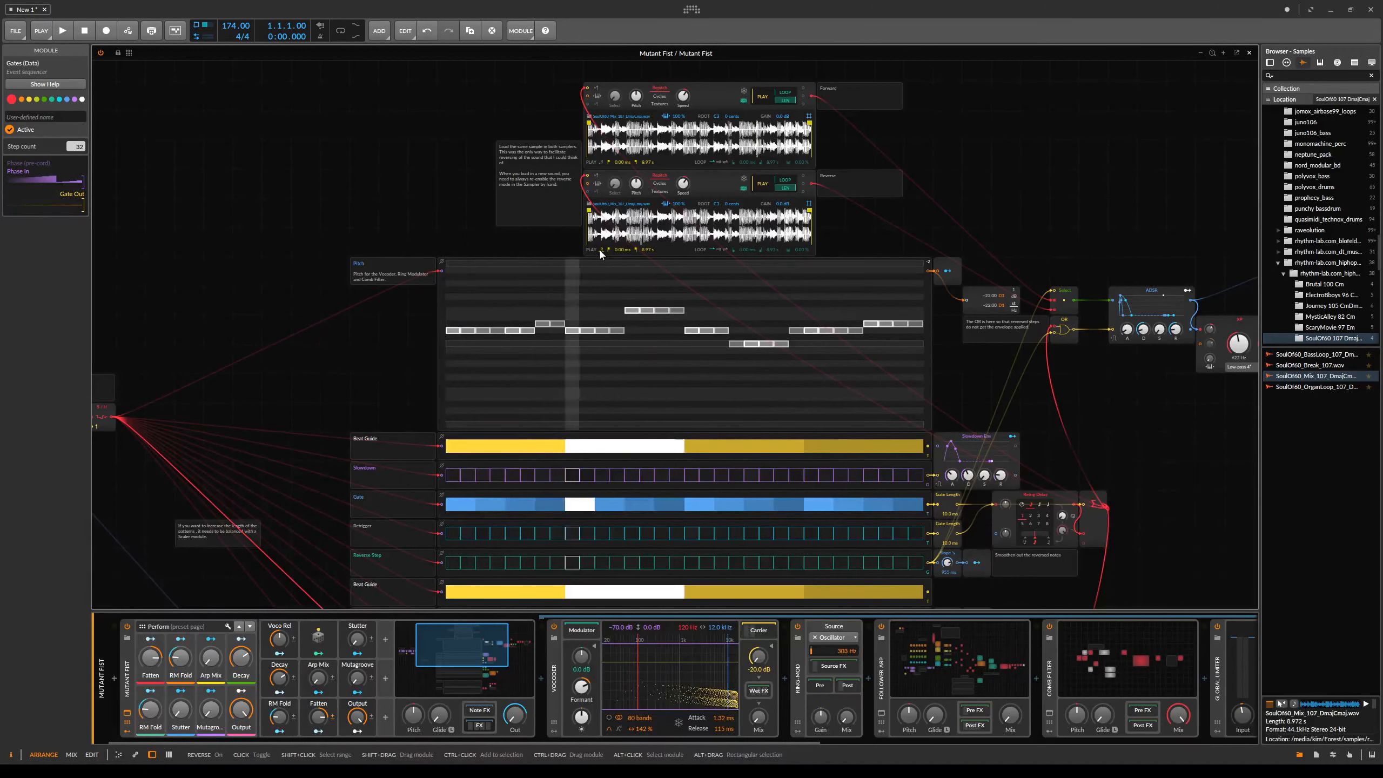
pyautogui.moveTo(999, 364); pyautogui.dragTo(1014, 324)
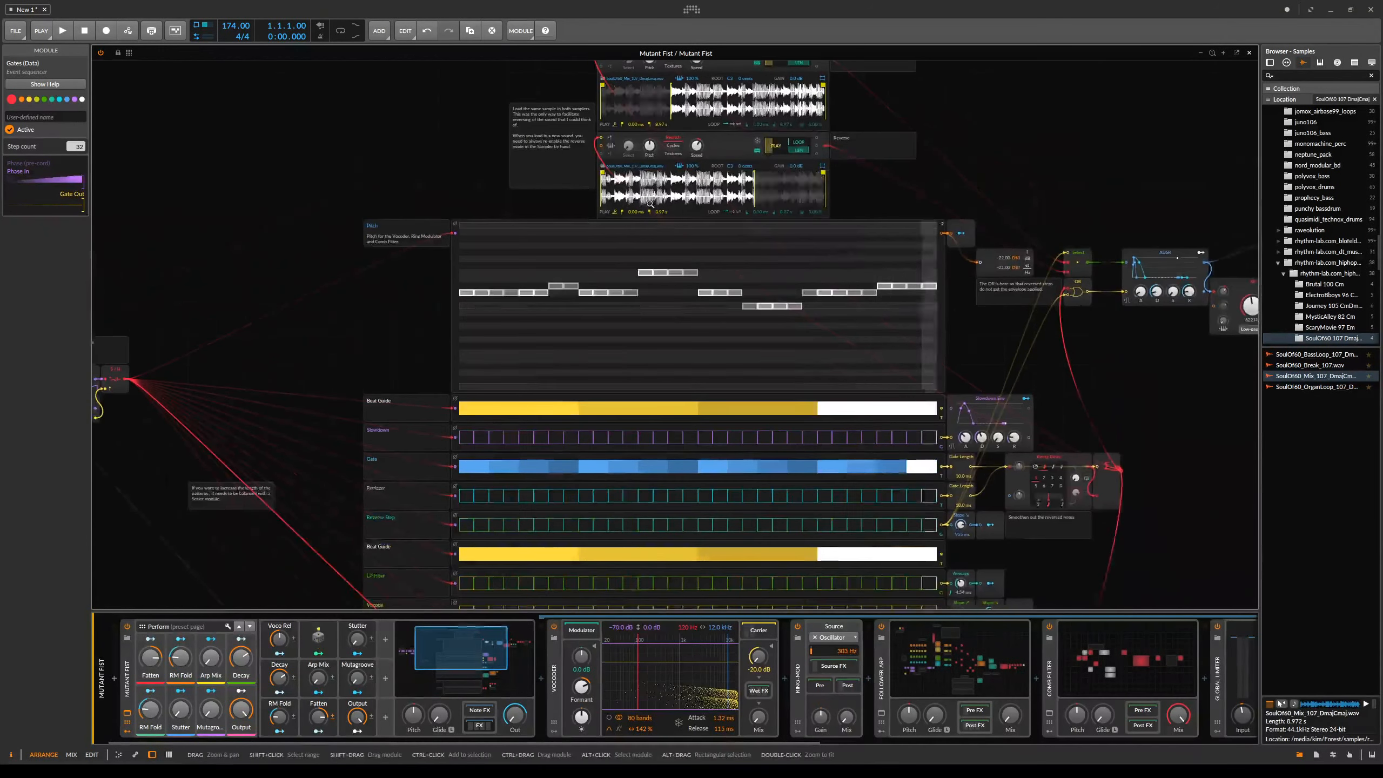
pyautogui.moveTo(1165, 413); pyautogui.dragTo(1139, 315)
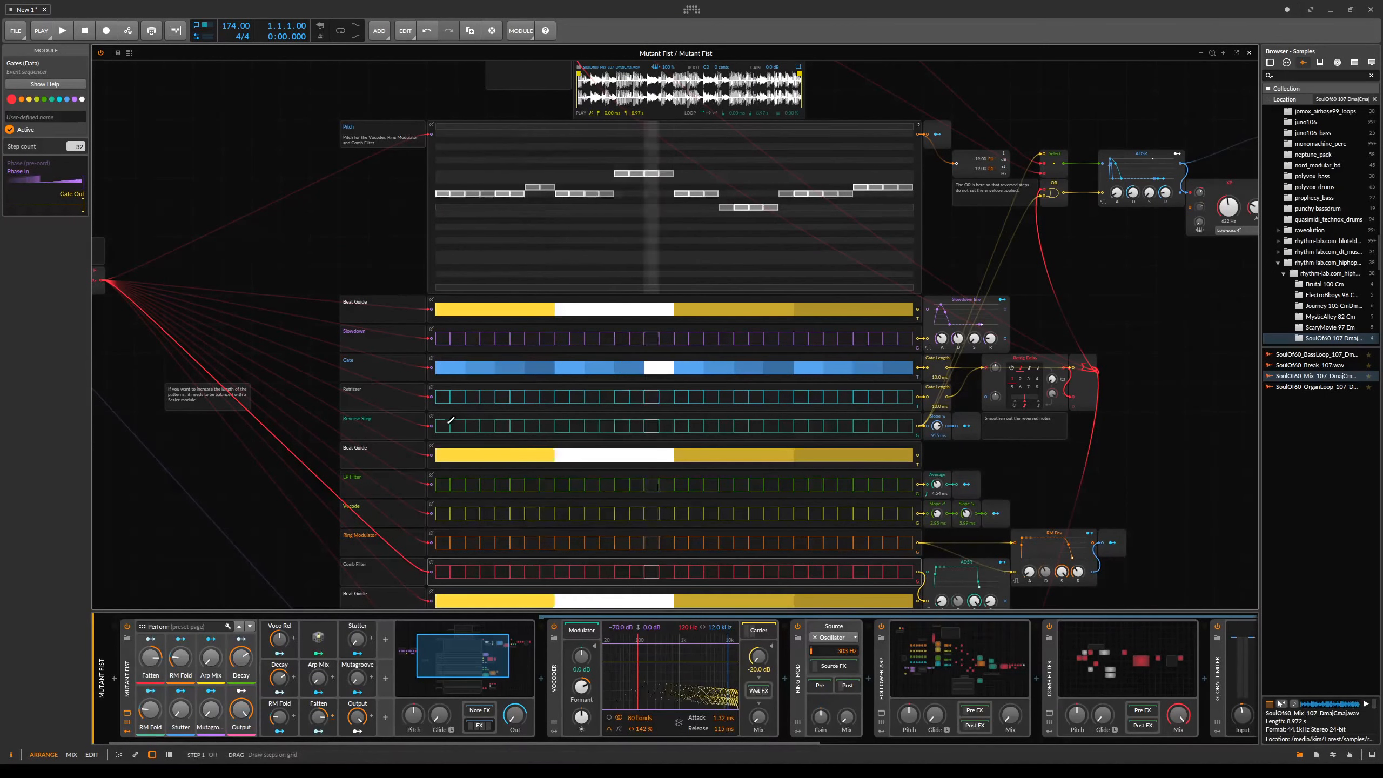
# - Reshape the Sample Position step sequencer into a rising ramp
pyautogui.scroll(5, 1131, 260)
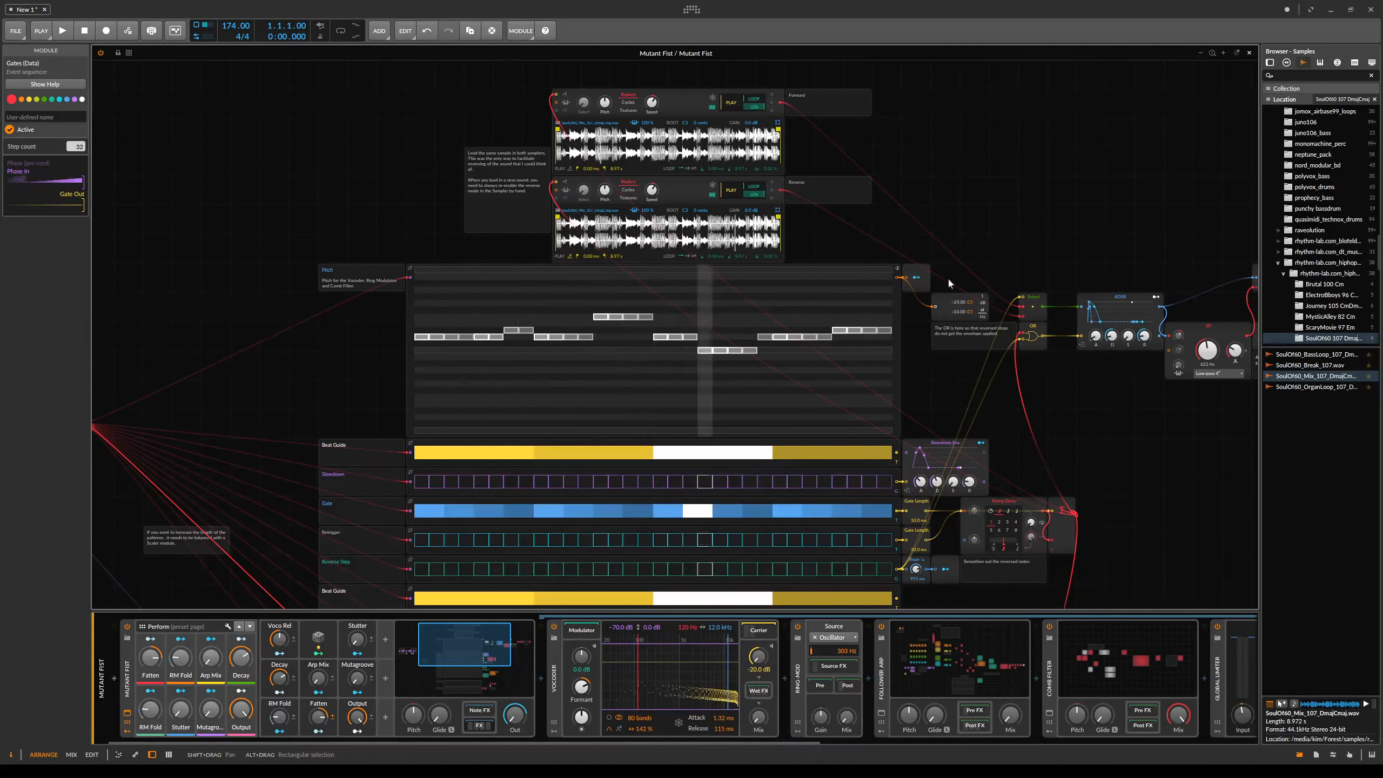
pyautogui.moveTo(952, 437)
pyautogui.mouseDown()
pyautogui.moveTo(970, 171)
pyautogui.moveTo(970, 455)
pyautogui.mouseUp()
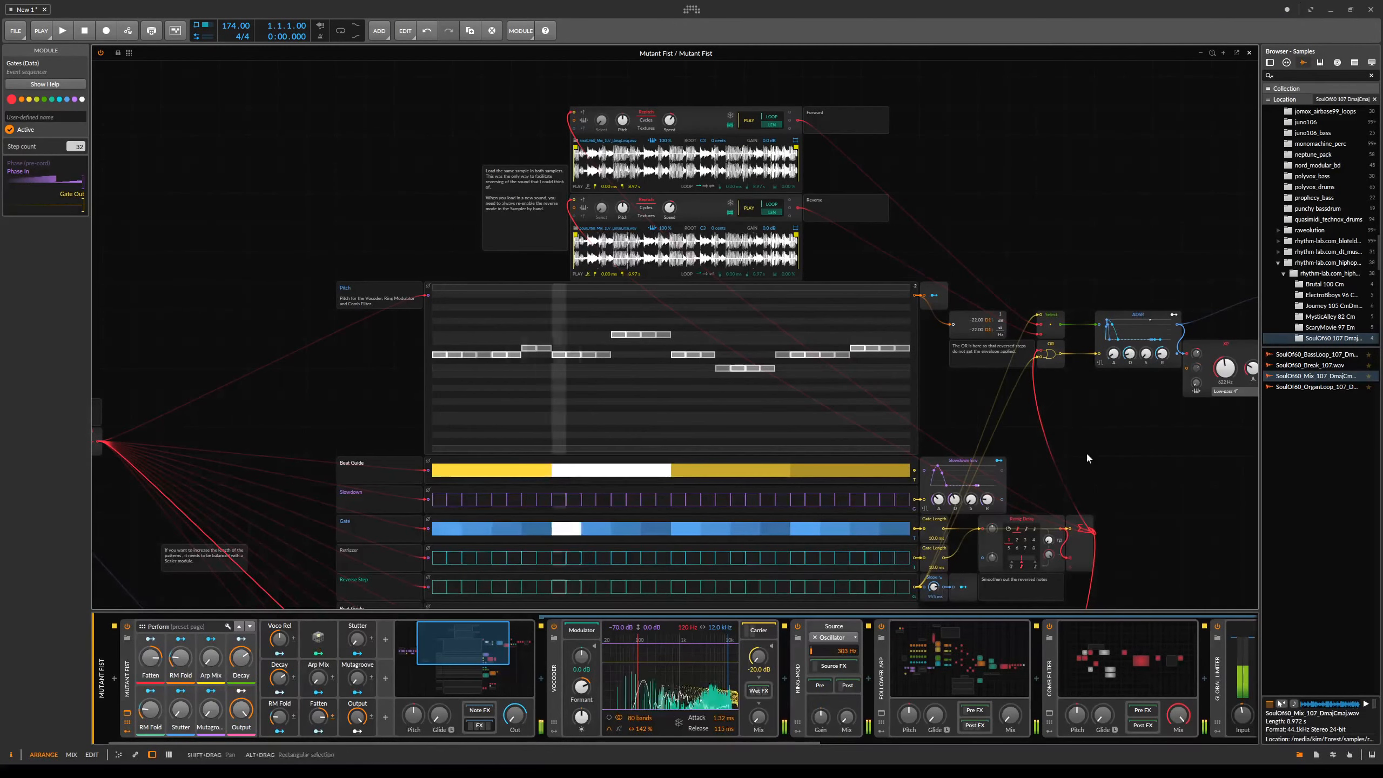
pyautogui.scroll(-8, 1085, 450)
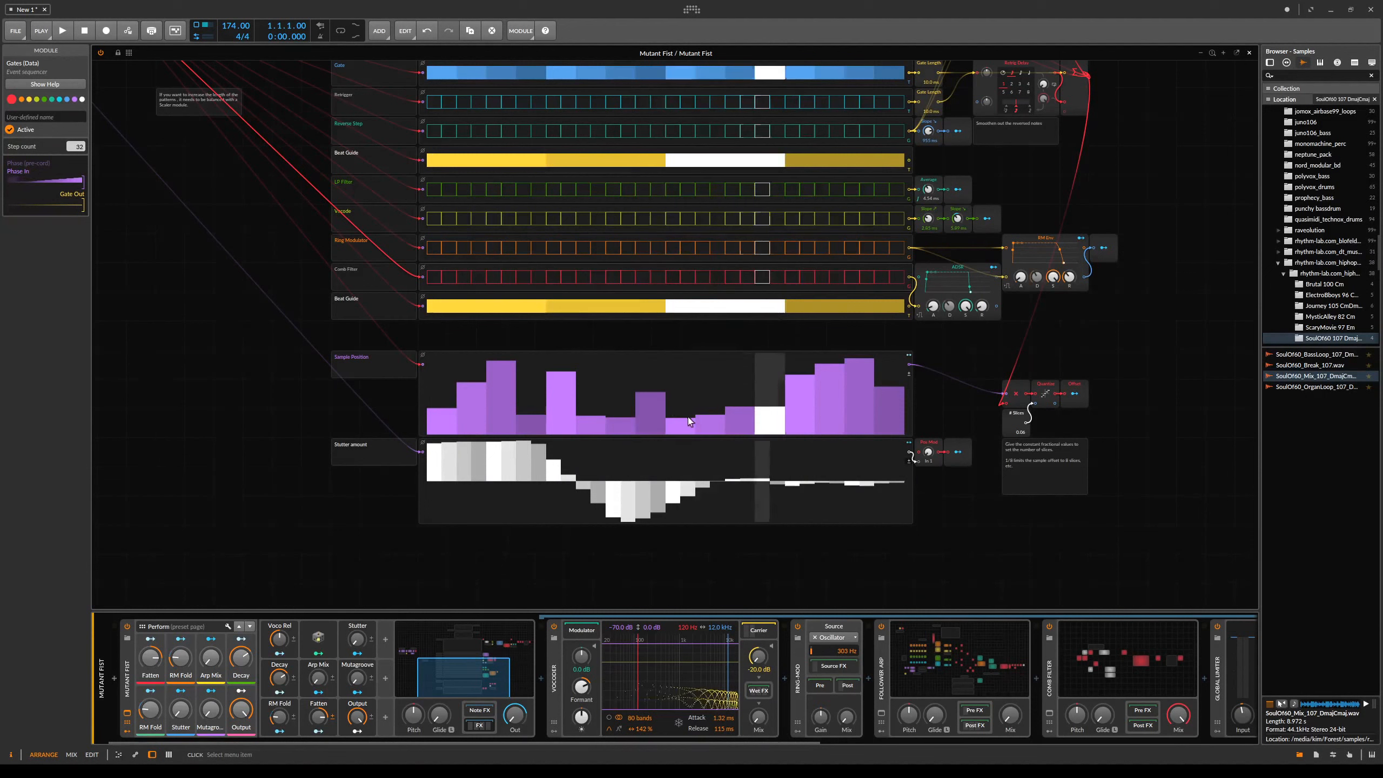
pyautogui.click(822, 413)
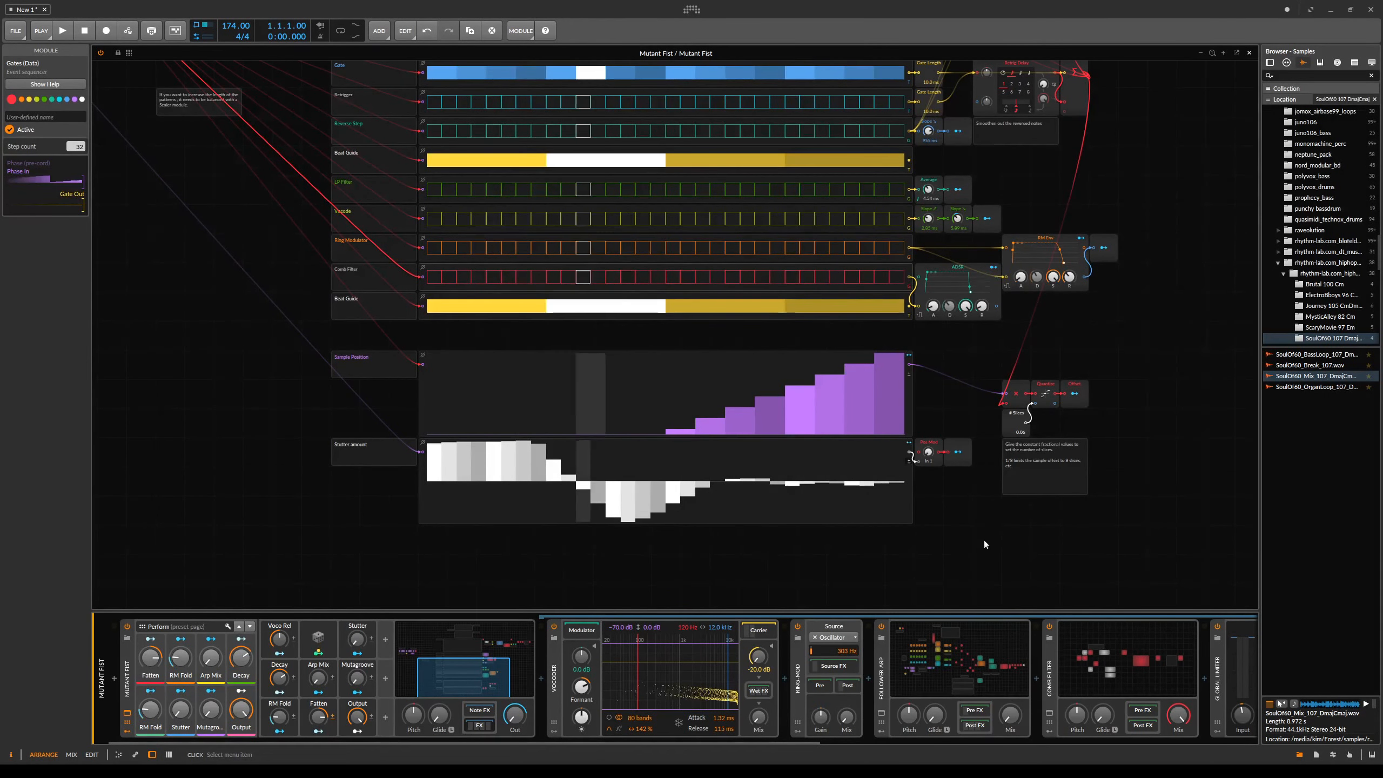
pyautogui.moveTo(1046, 364); pyautogui.dragTo(1055, 451)
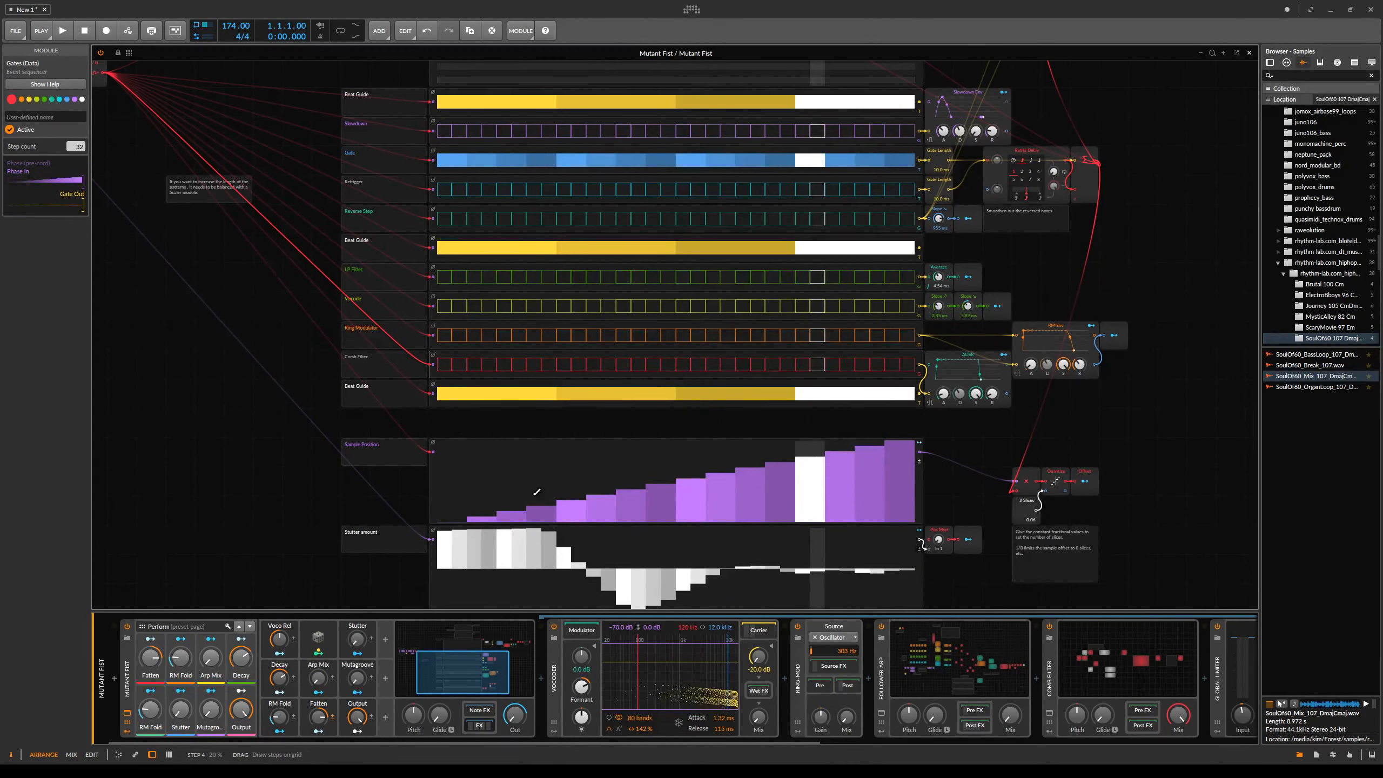
# - Set the # Slices constant feeding the sample offset to 1/64
pyautogui.scroll(10, 542, 382)
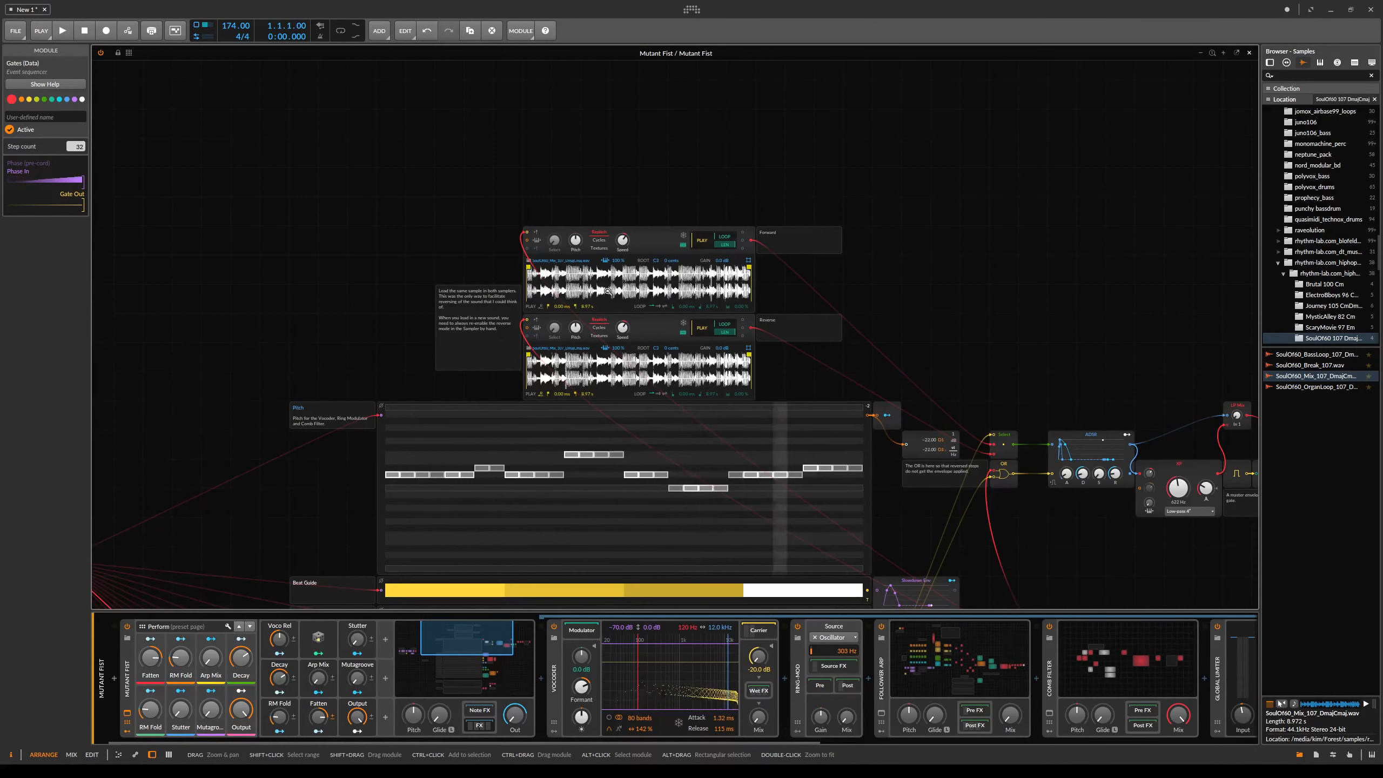
pyautogui.moveTo(890, 285); pyautogui.dragTo(844, 112)
pyautogui.moveTo(920, 387); pyautogui.dragTo(869, 138)
pyautogui.moveTo(955, 413); pyautogui.dragTo(933, 281)
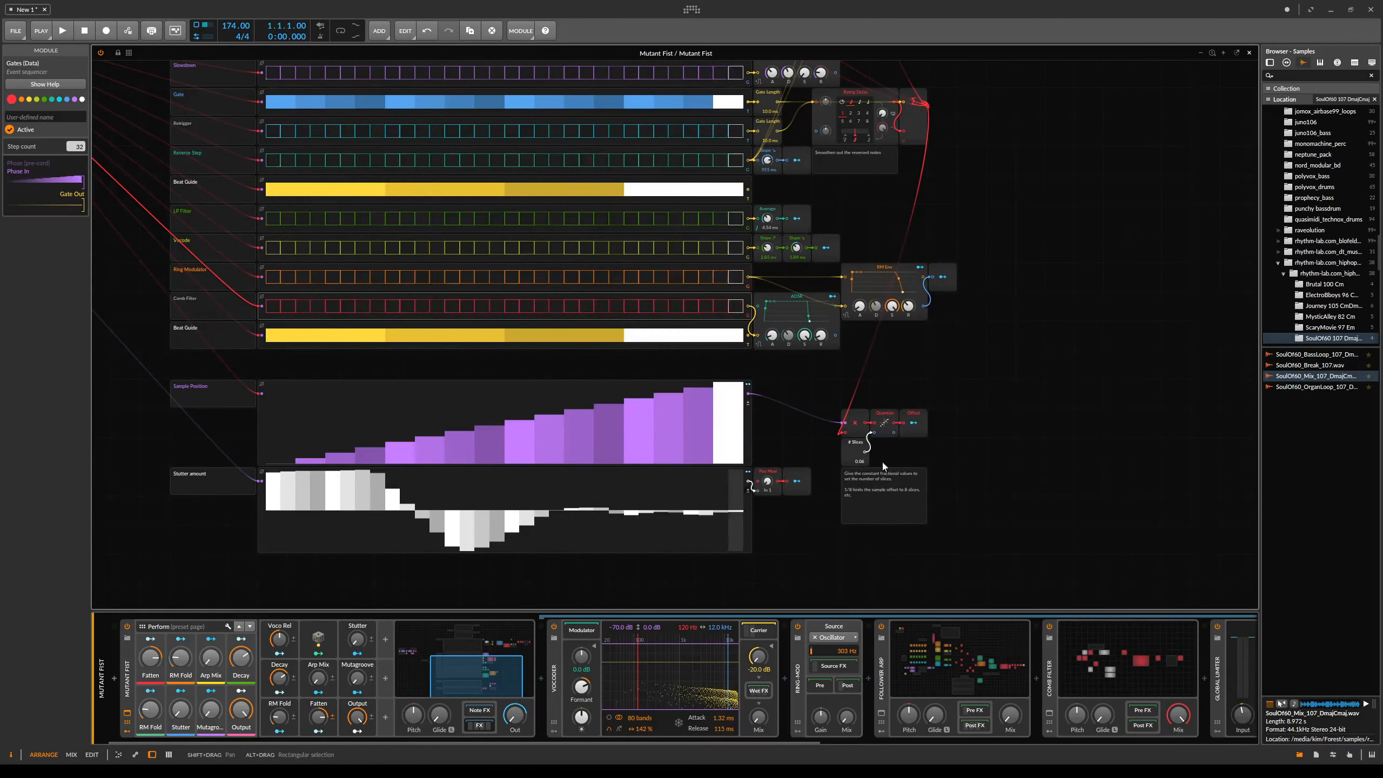
pyautogui.moveTo(815, 475); pyautogui.dragTo(1036, 513)
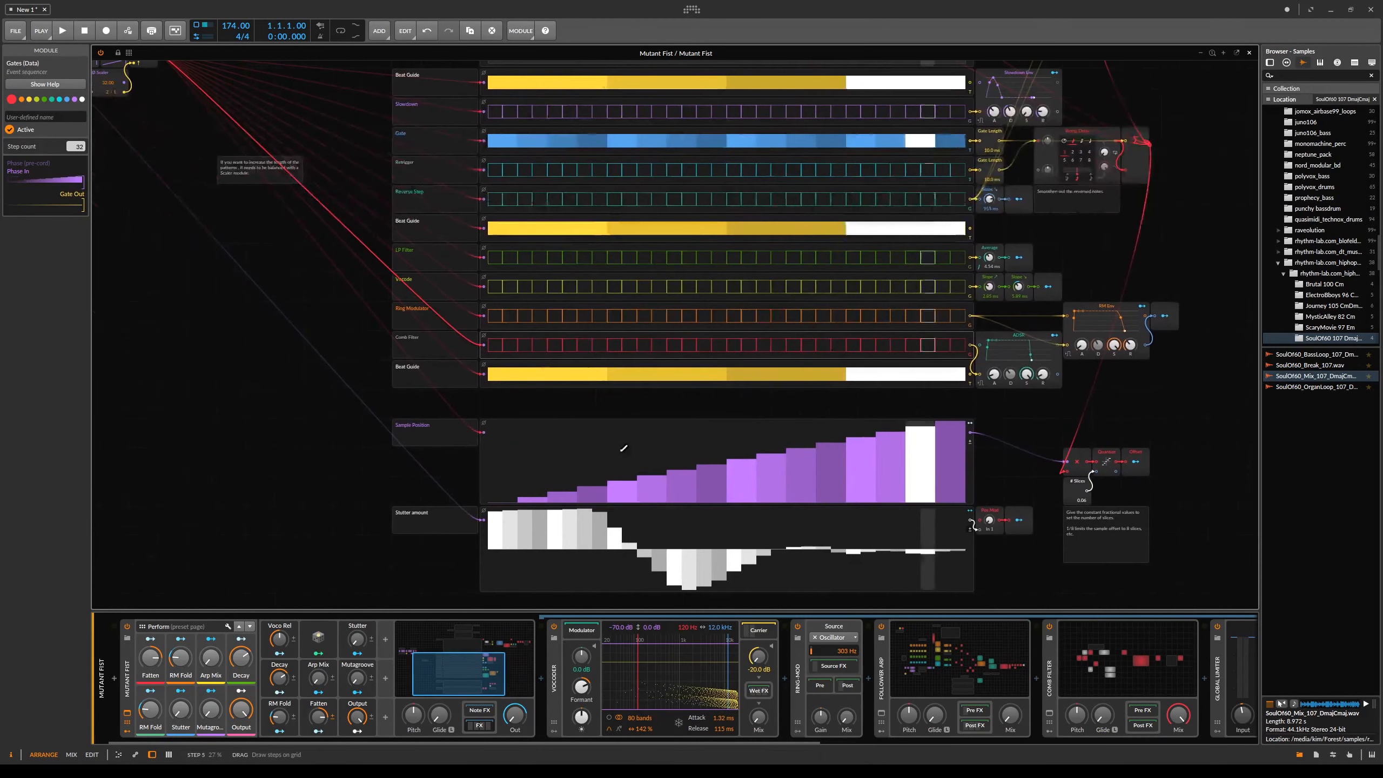
pyautogui.tripleClick(1085, 500)
pyautogui.write('1/64')
pyautogui.press('Return')
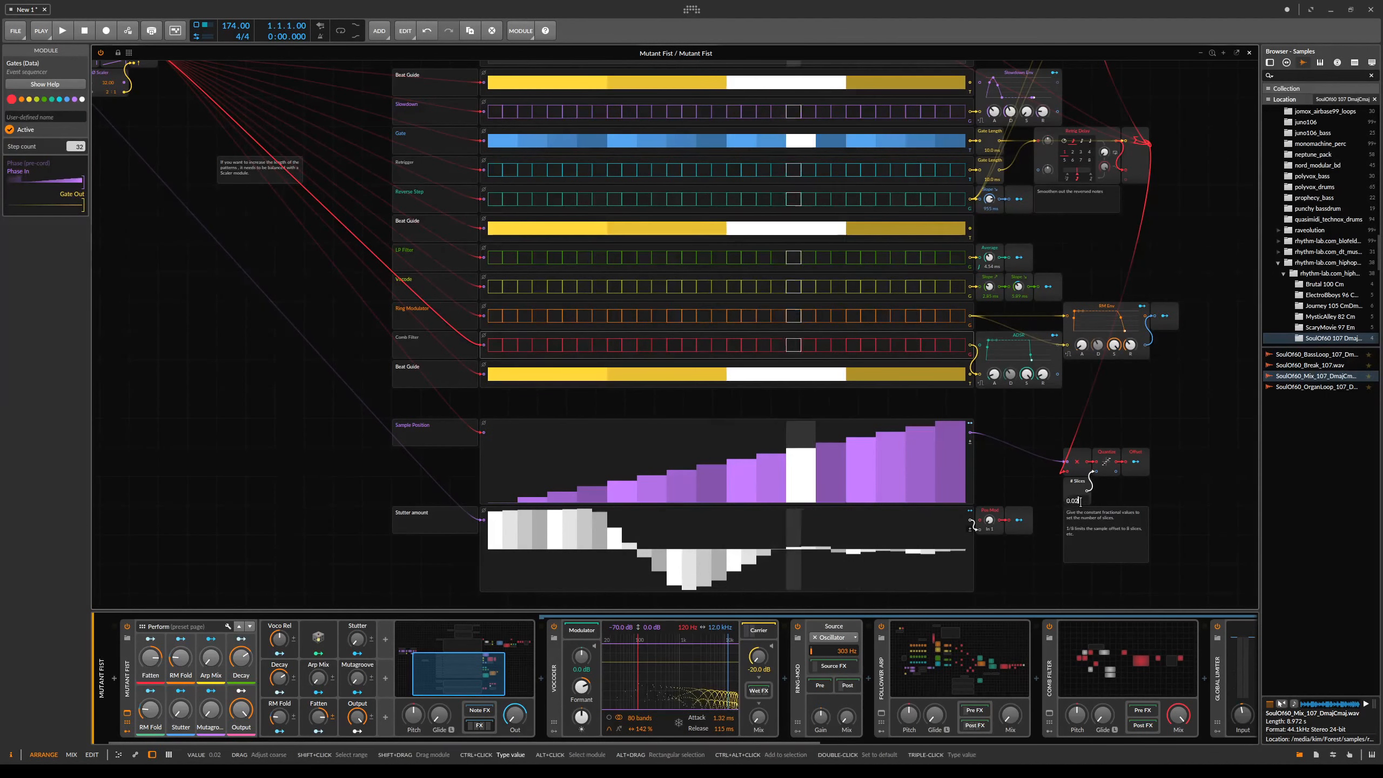
# - Set the # Slices constant to 1/32
pyautogui.tripleClick(1081, 500)
pyautogui.write('1/32')
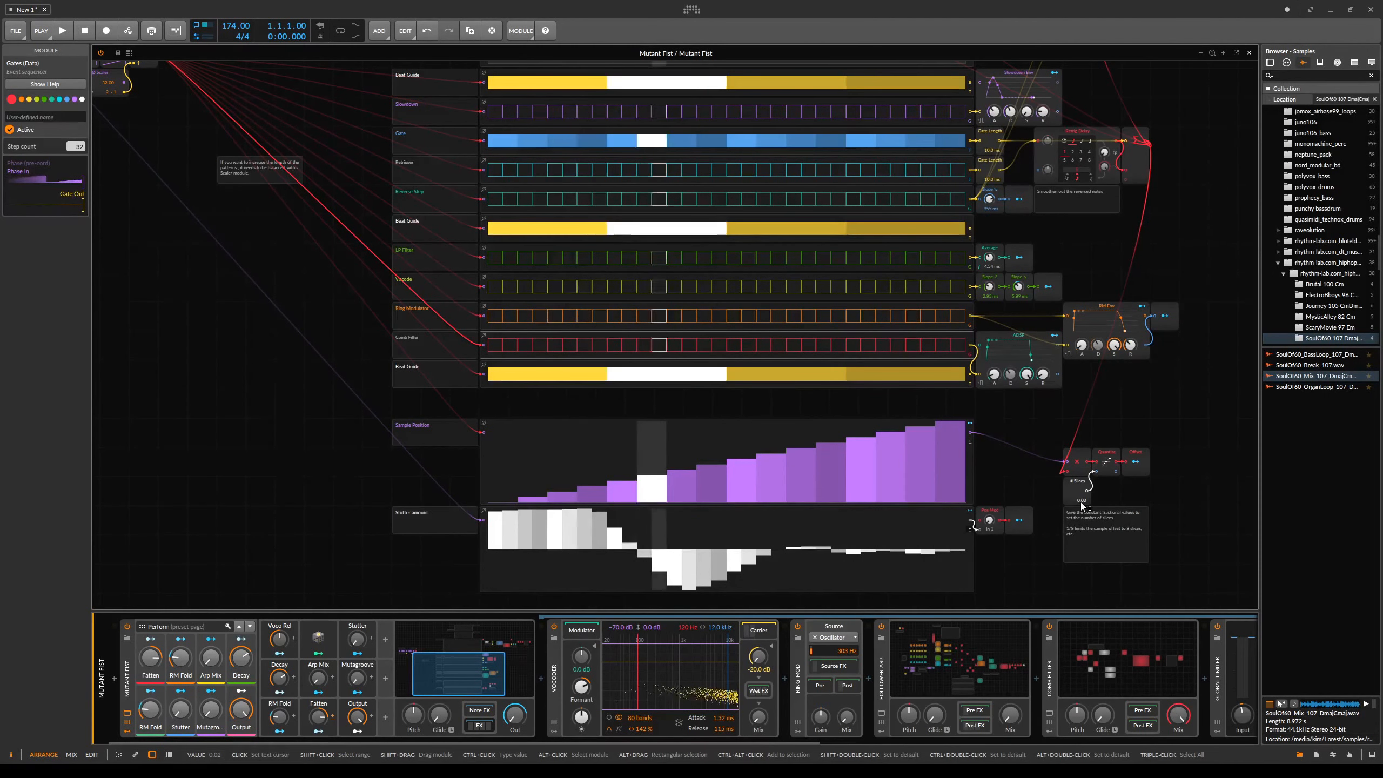
pyautogui.press('Return')
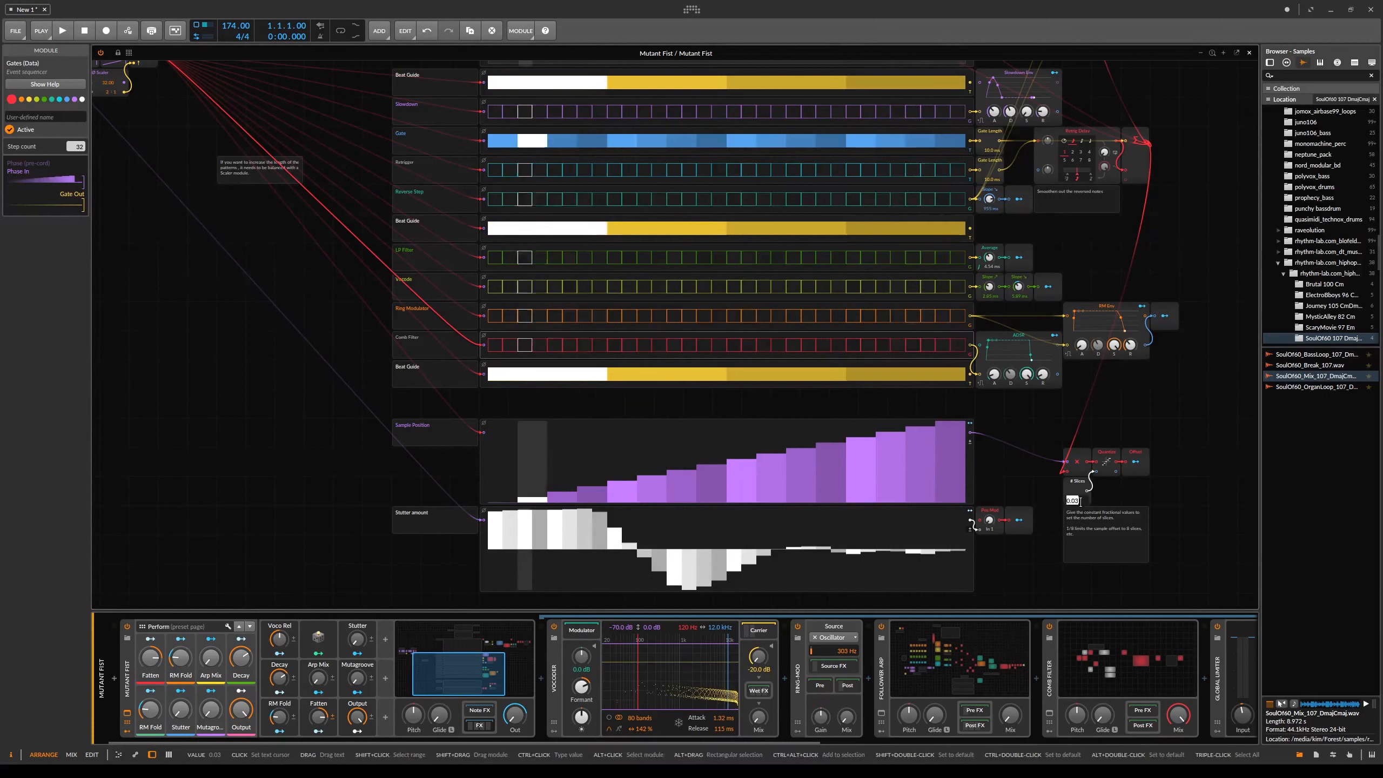
# - Set the # Slices constant to 1/16
pyautogui.tripleClick(1081, 500)
pyautogui.write('1/16')
pyautogui.press('Return')
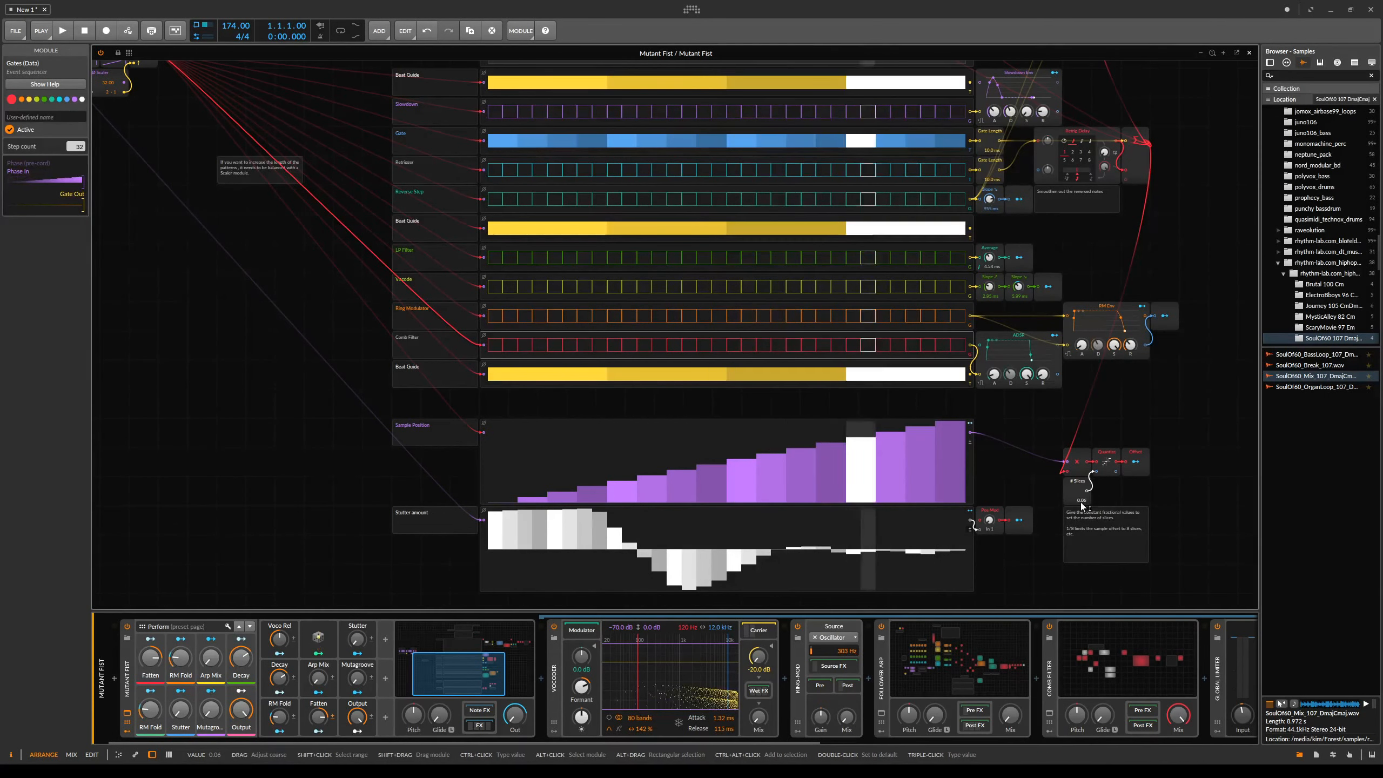
# - Inspect the Reverse sampler's waveform display
pyautogui.moveTo(721, 330); pyautogui.dragTo(804, 373)
pyautogui.scroll(6, 769, 246)
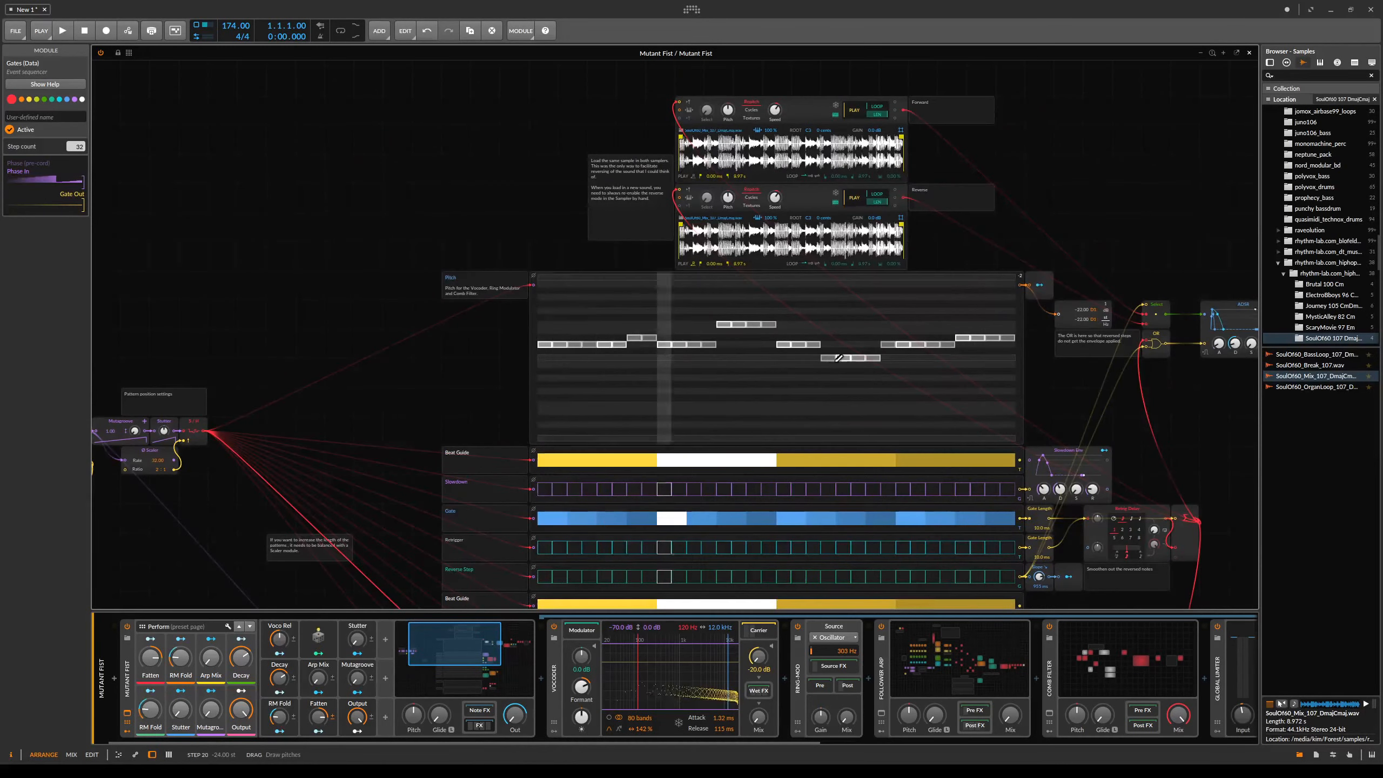
pyautogui.scroll(-1, 839, 358)
pyautogui.press('d')
pyautogui.press('d')
pyautogui.scroll(-2, 838, 389)
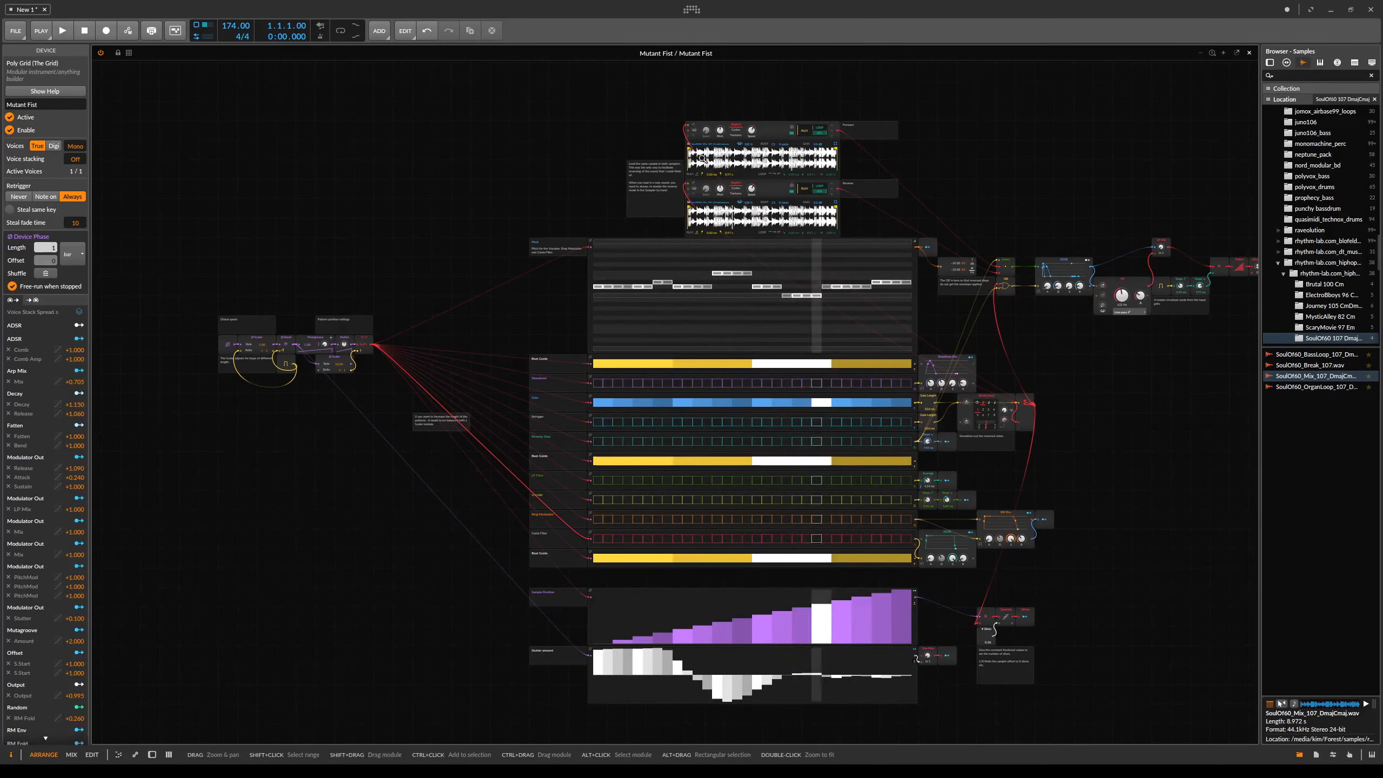
pyautogui.moveTo(908, 159); pyautogui.dragTo(913, 235)
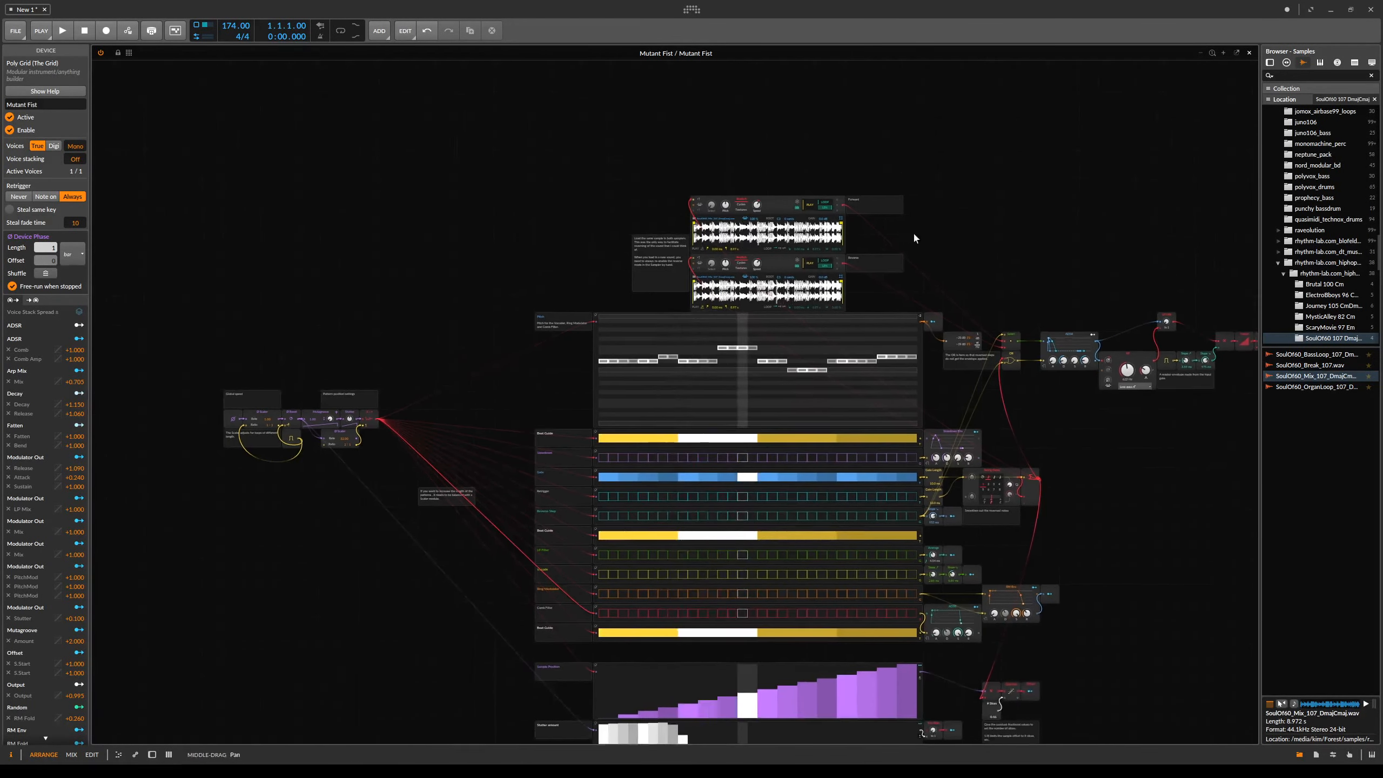
pyautogui.scroll(1, 914, 235)
pyautogui.scroll(1, 990, 136)
pyautogui.moveTo(1057, 63); pyautogui.dragTo(1039, 270)
pyautogui.scroll(1, 1039, 271)
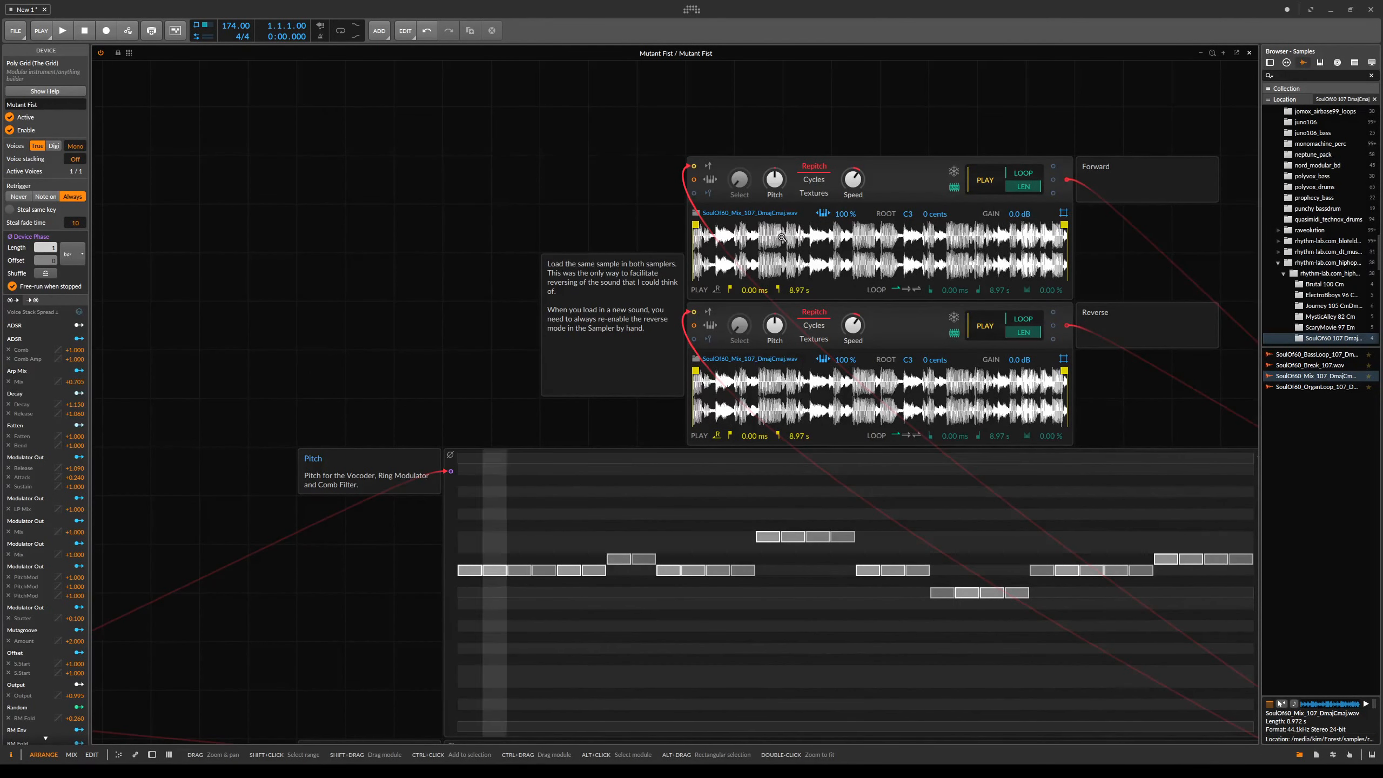
pyautogui.moveTo(828, 384); pyautogui.dragTo(914, 469)
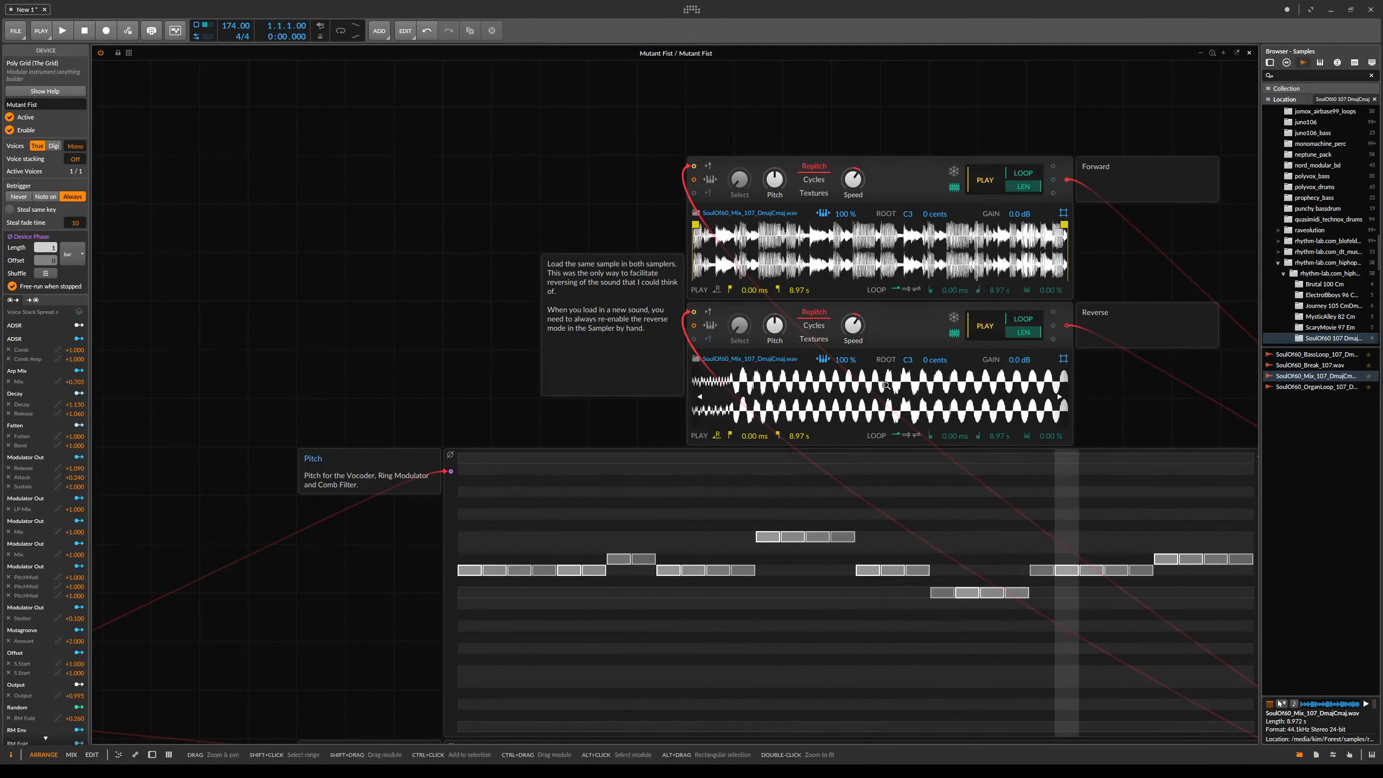
# - Re-enter the # Slices constant value
pyautogui.moveTo(1161, 371); pyautogui.dragTo(784, 105)
pyautogui.moveTo(1135, 559); pyautogui.dragTo(942, 392)
pyautogui.moveTo(932, 522); pyautogui.dragTo(886, 317)
pyautogui.moveTo(875, 621); pyautogui.dragTo(818, 346)
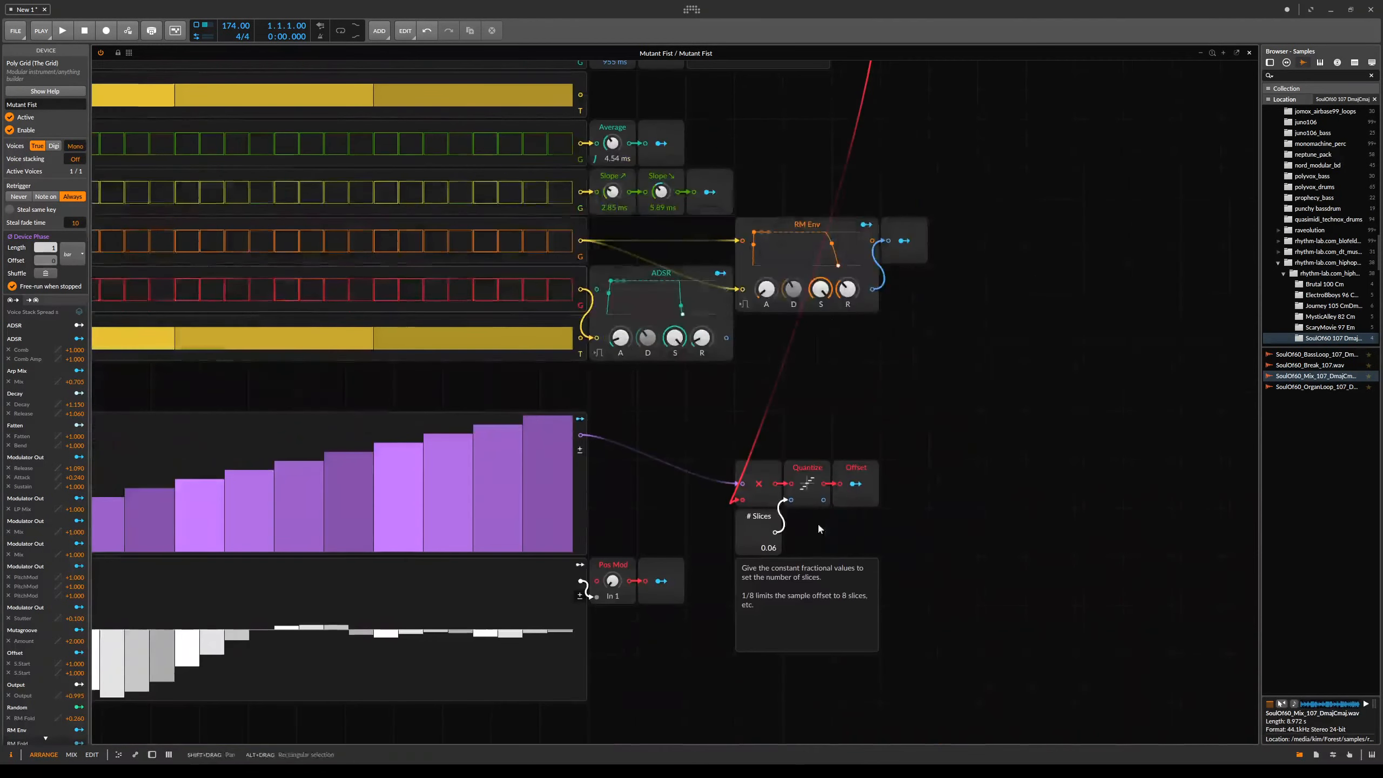
pyautogui.click(772, 545)
pyautogui.write('1/8')
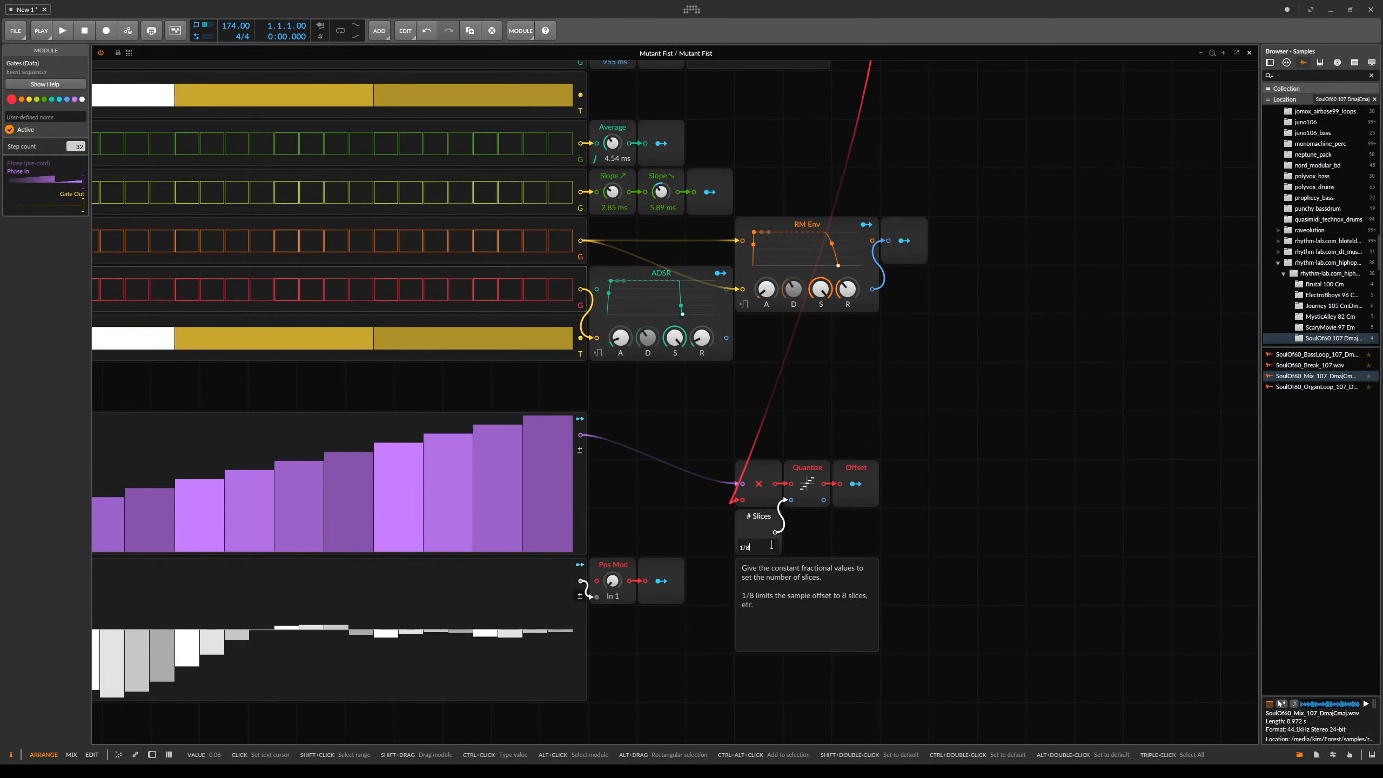
pyautogui.press('Return')
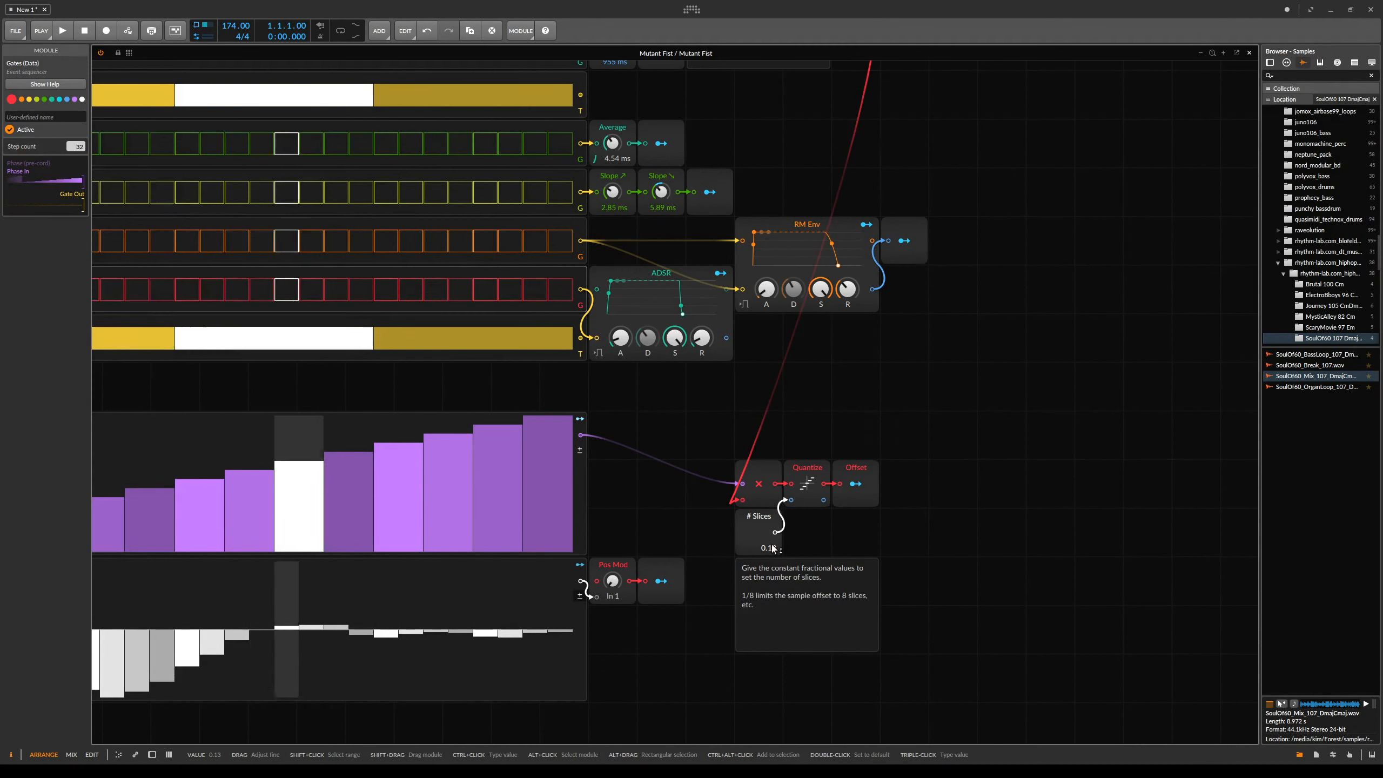
# - Set the step count of the Sample Position and Gate sequencers to 32
pyautogui.scroll(-3, 592, 402)
pyautogui.moveTo(593, 402); pyautogui.dragTo(802, 559)
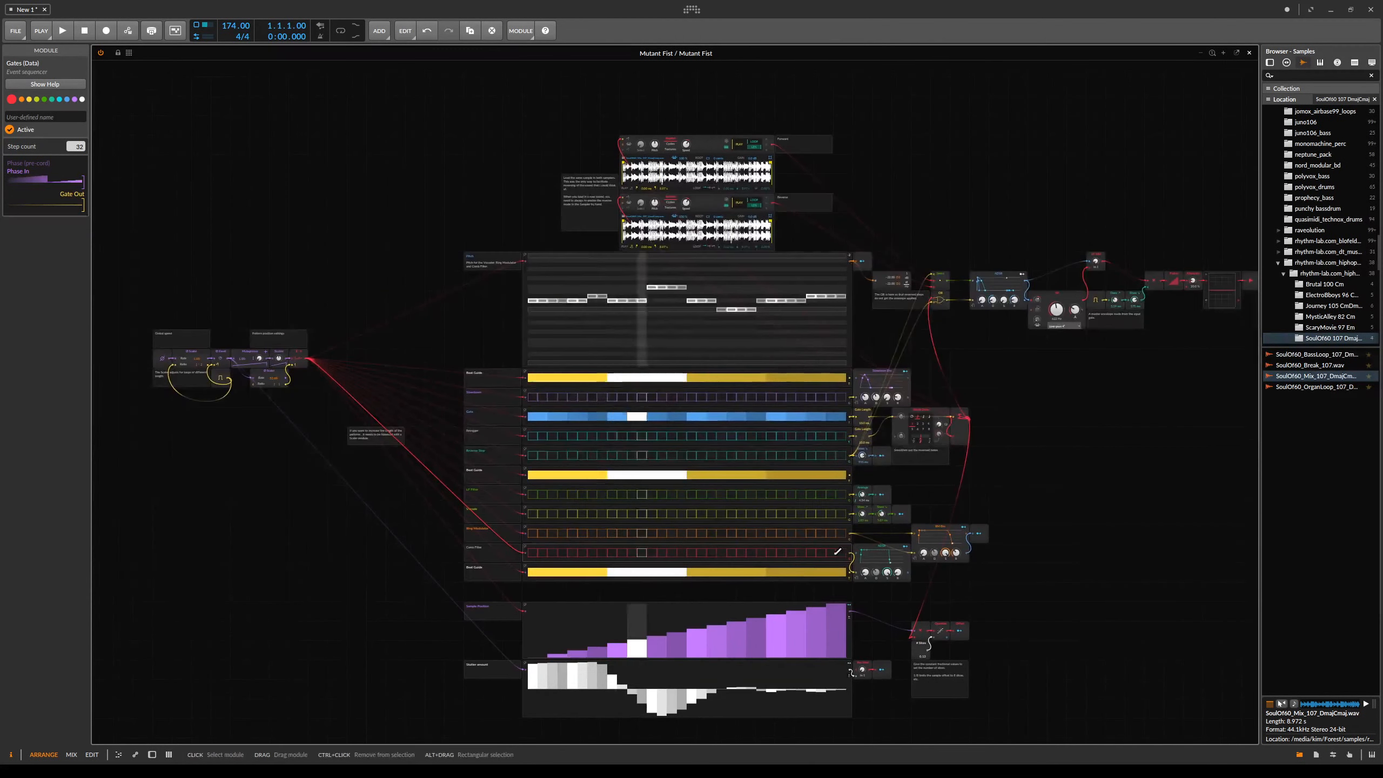
pyautogui.click(525, 624)
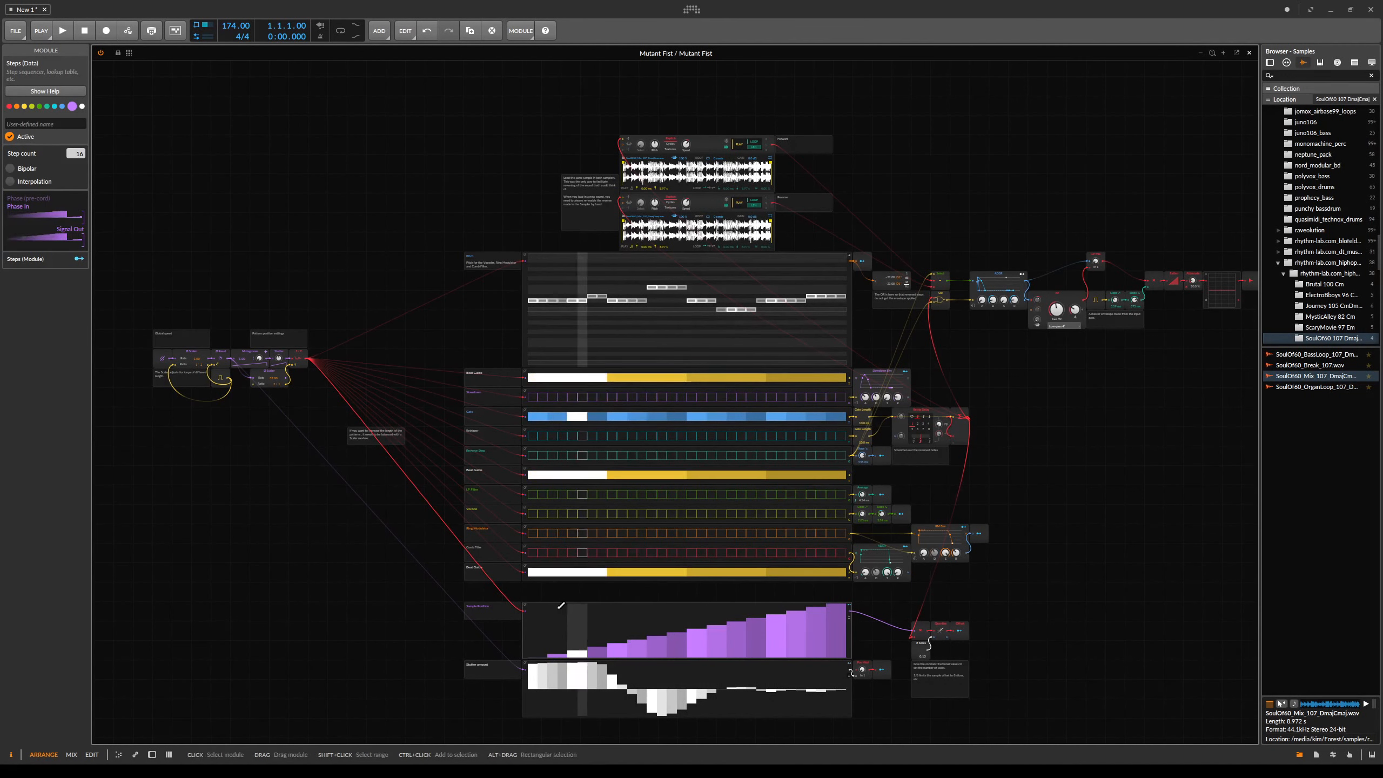
pyautogui.moveTo(76, 153); pyautogui.dragTo(76, 135)
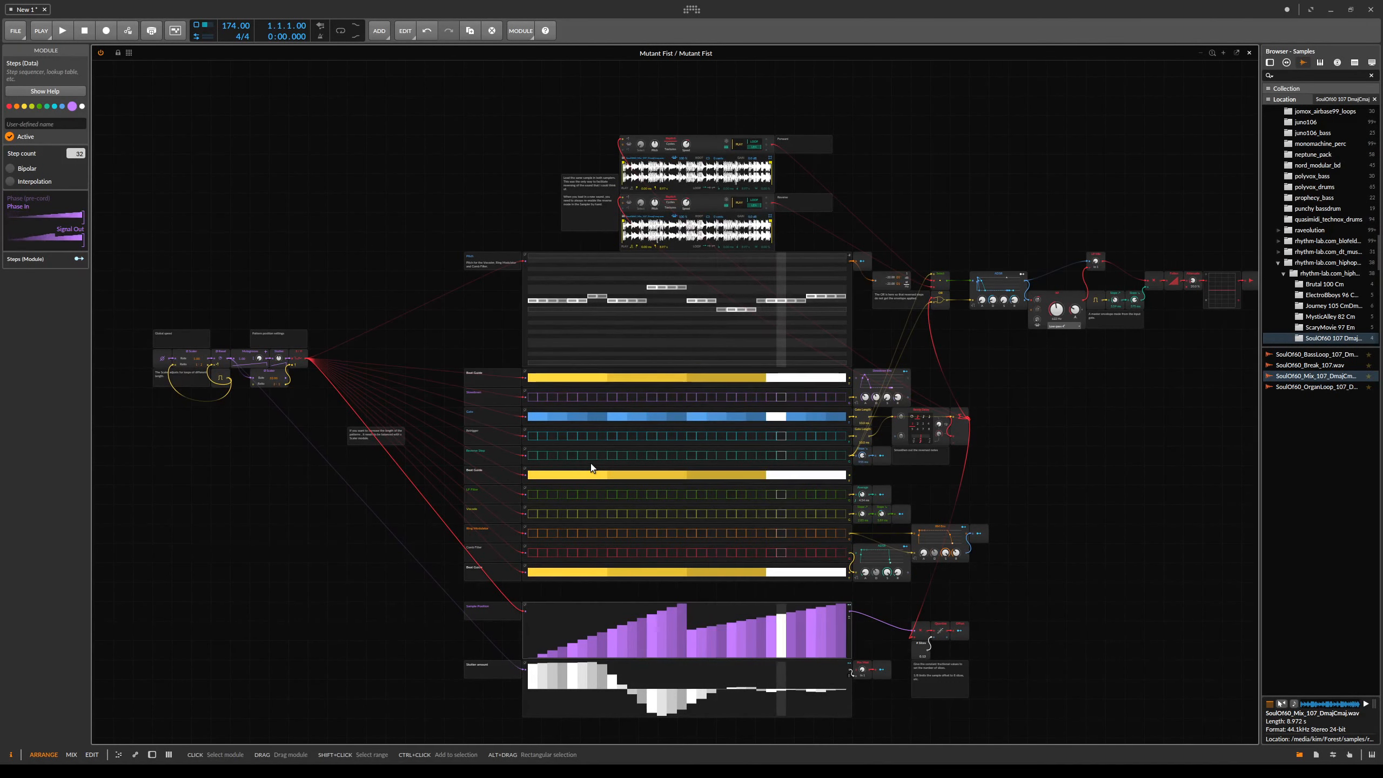
pyautogui.click(543, 410)
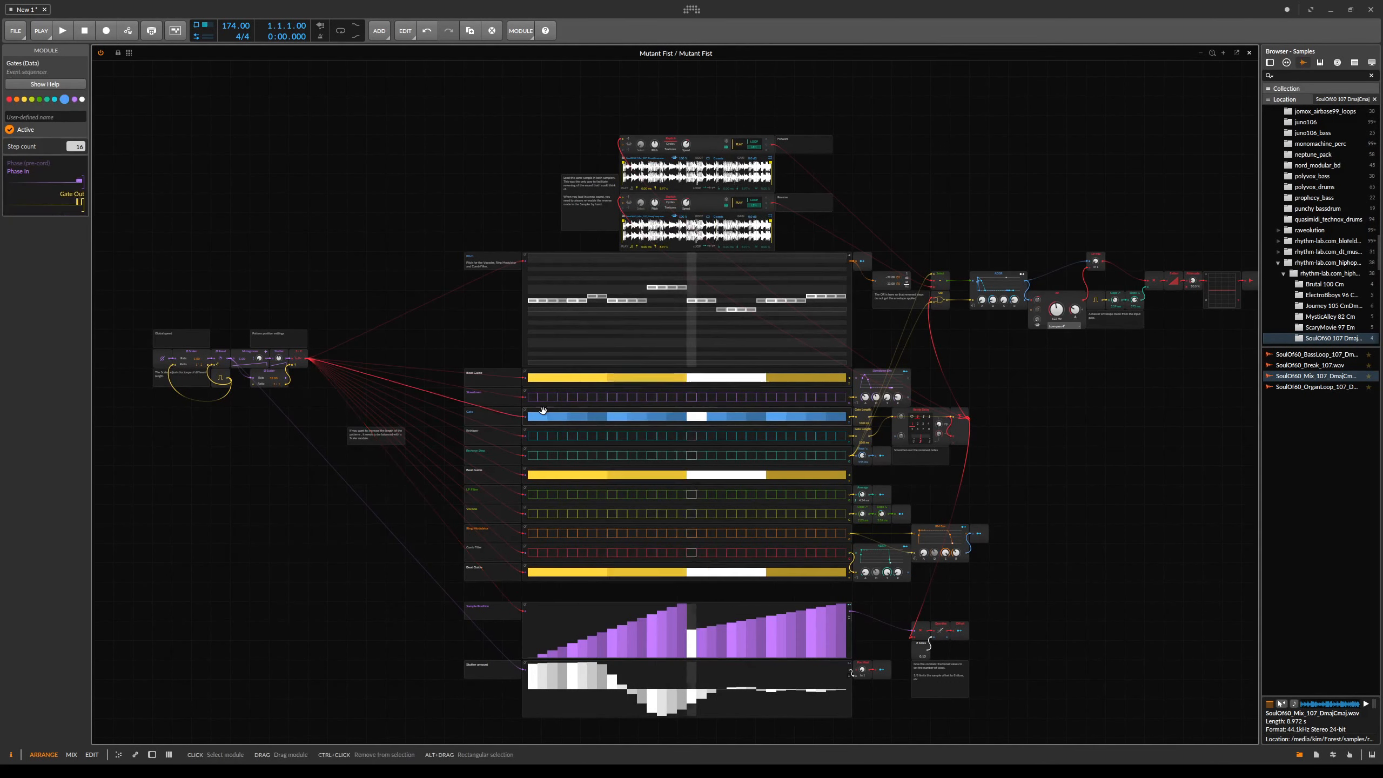
pyautogui.moveTo(76, 146); pyautogui.dragTo(75, 133)
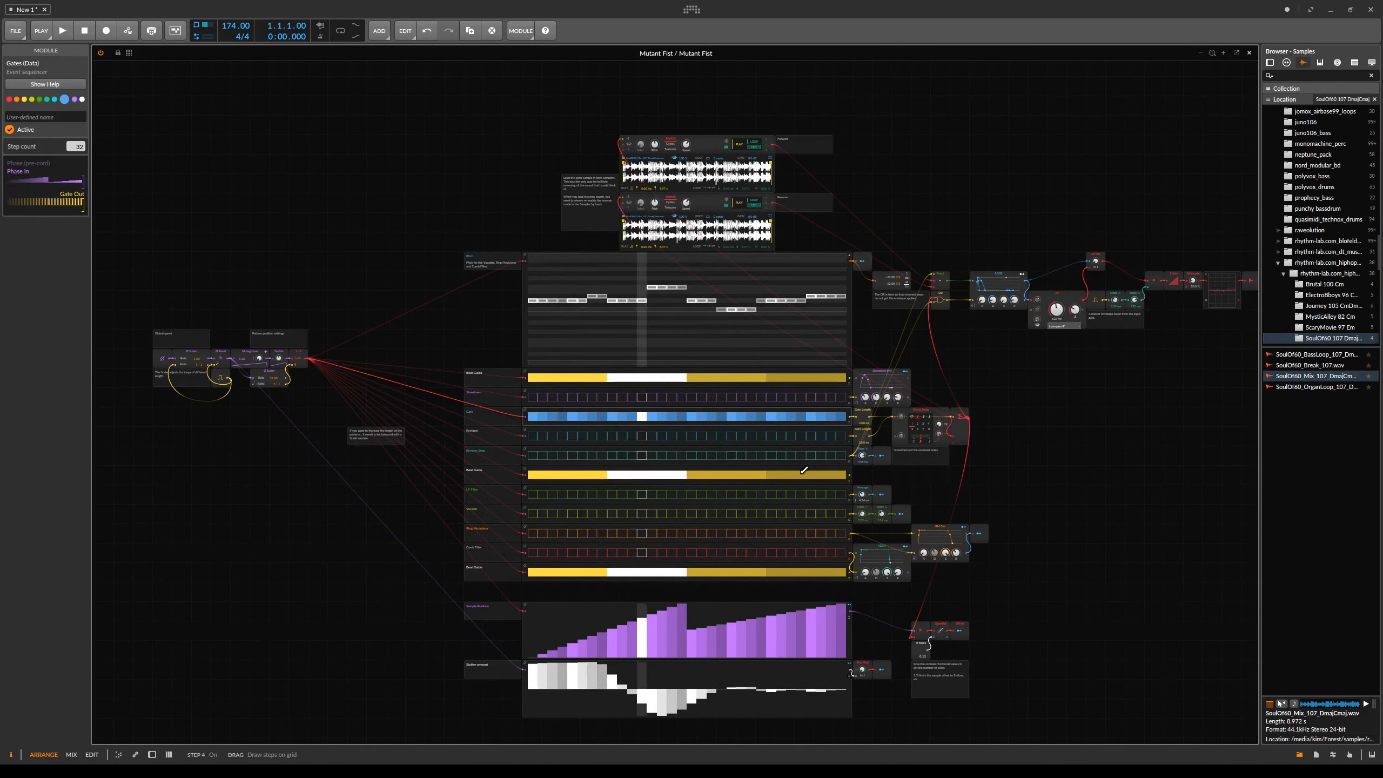
# - Set the # Slices constant to 1/32
pyautogui.scroll(1, 210, 367)
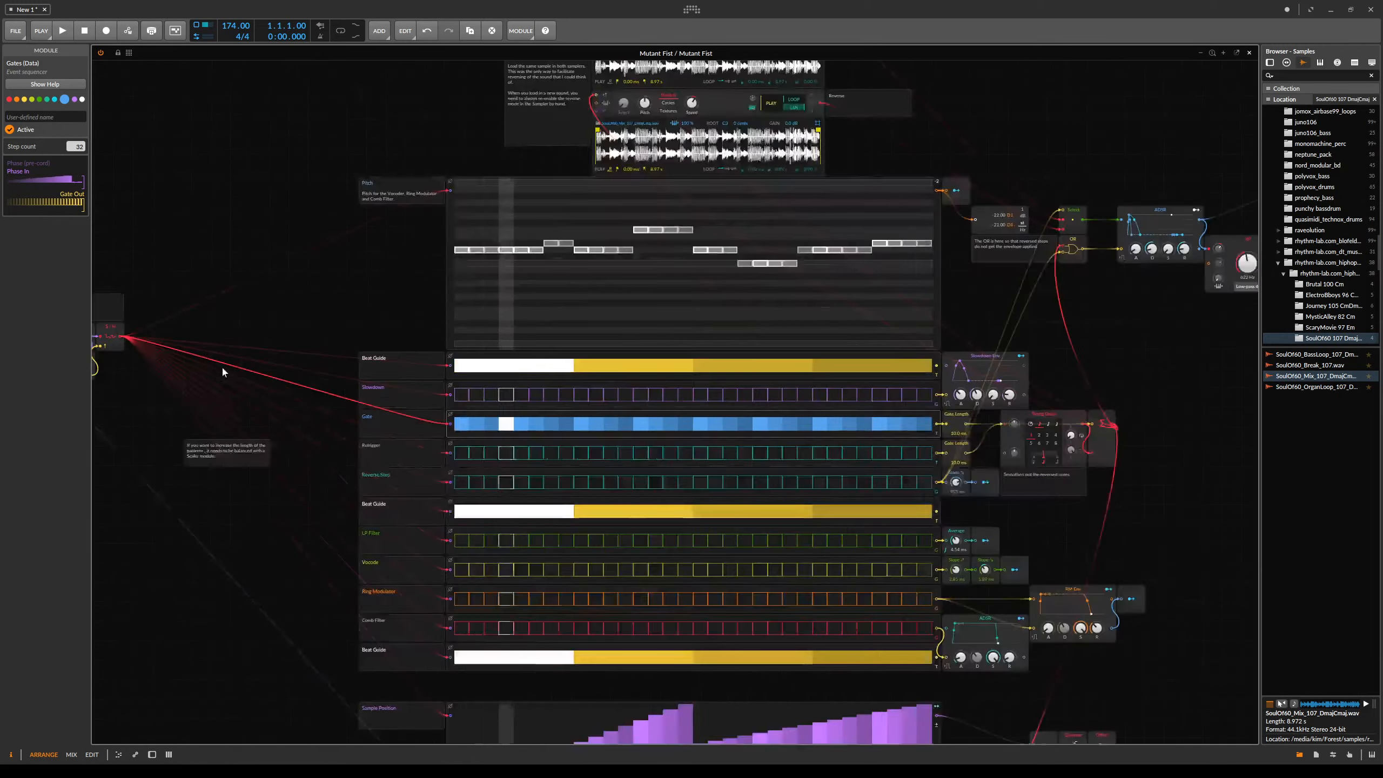
pyautogui.moveTo(218, 338); pyautogui.dragTo(737, 411)
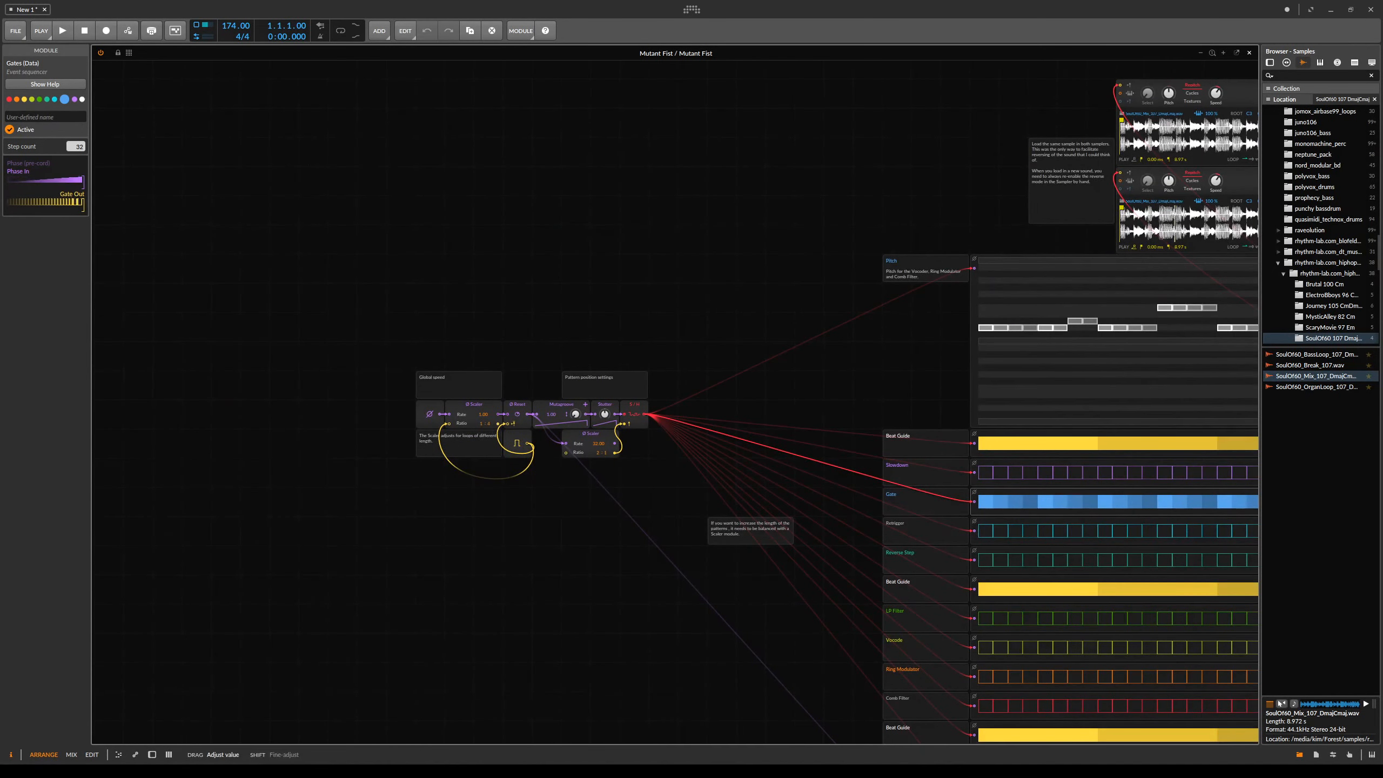
pyautogui.moveTo(1107, 516); pyautogui.dragTo(673, 349)
pyautogui.scroll(-1, 768, 358)
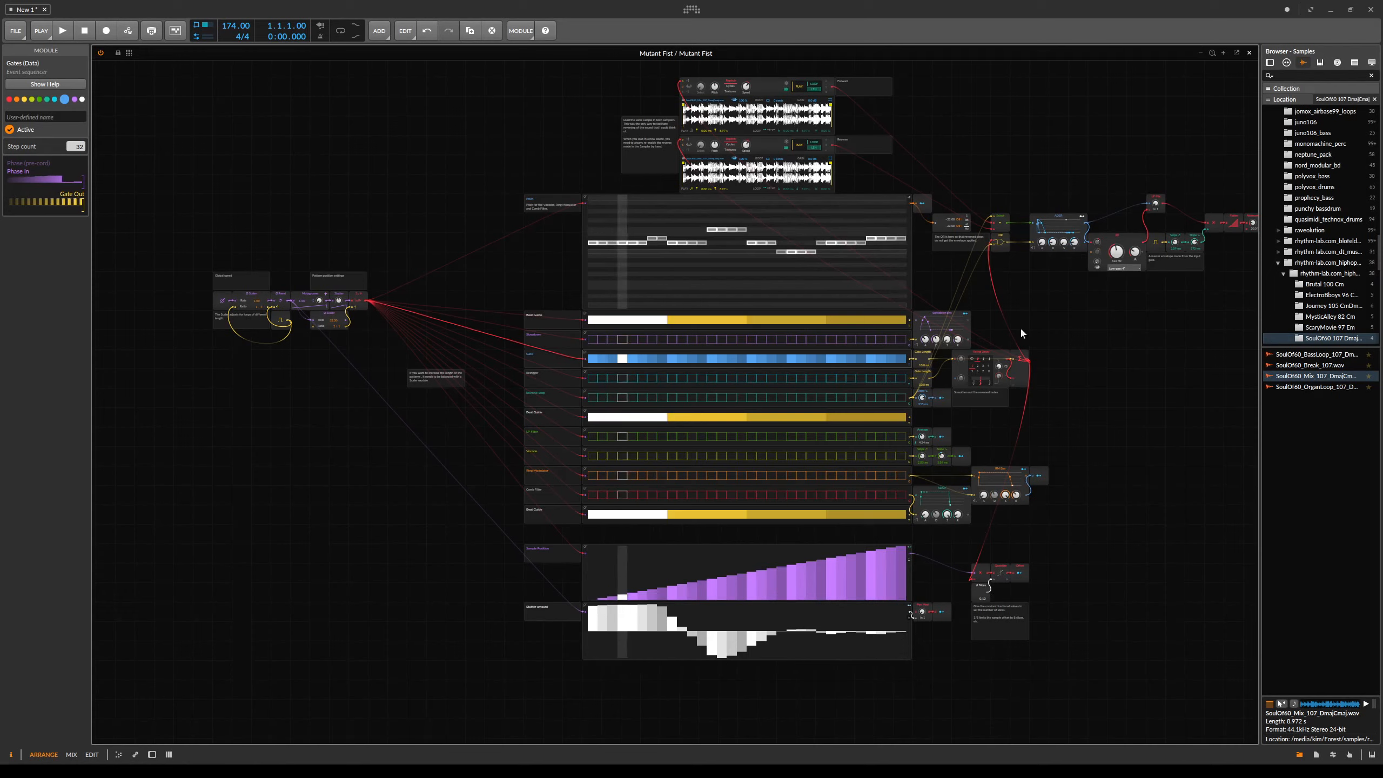
pyautogui.moveTo(1022, 331); pyautogui.dragTo(1000, 568)
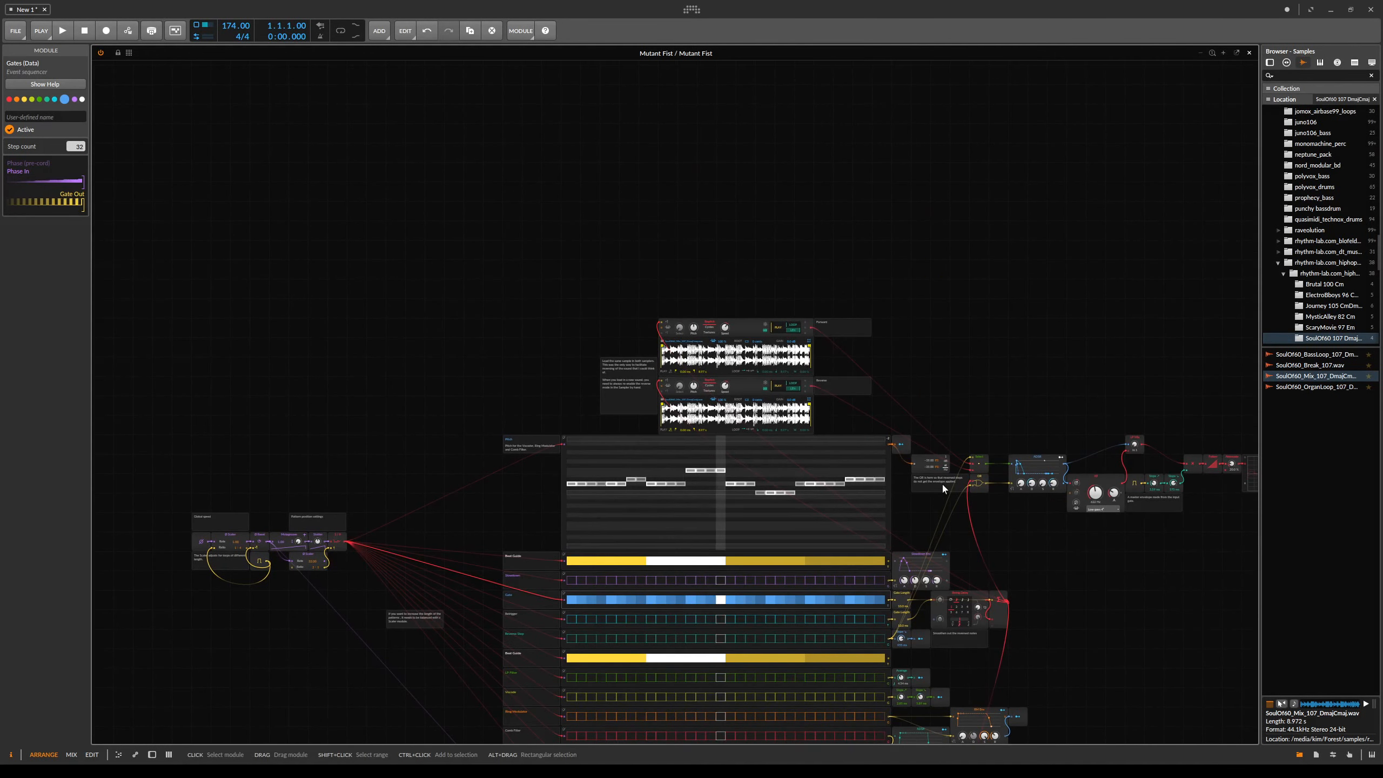
pyautogui.moveTo(1116, 703); pyautogui.dragTo(1038, 563)
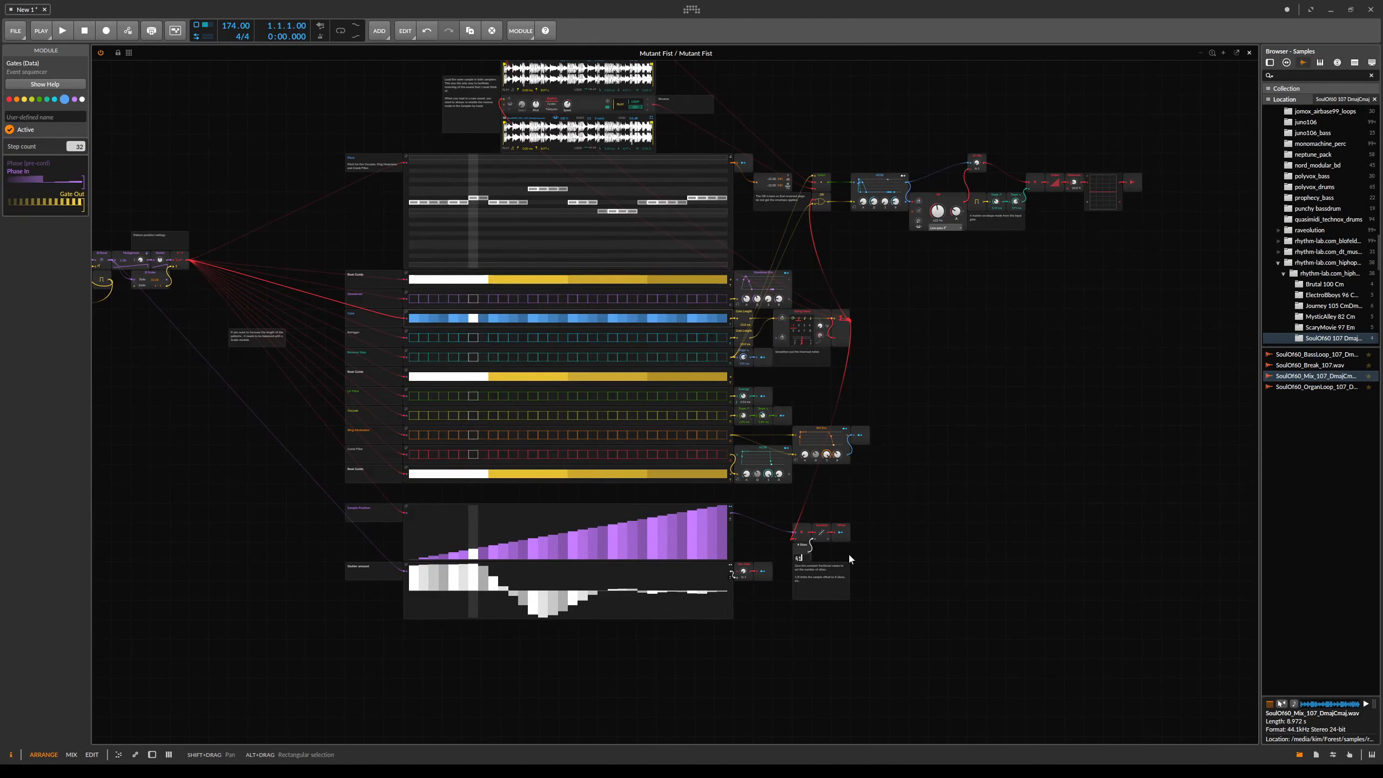
pyautogui.write('1/32')
pyautogui.press('Return')
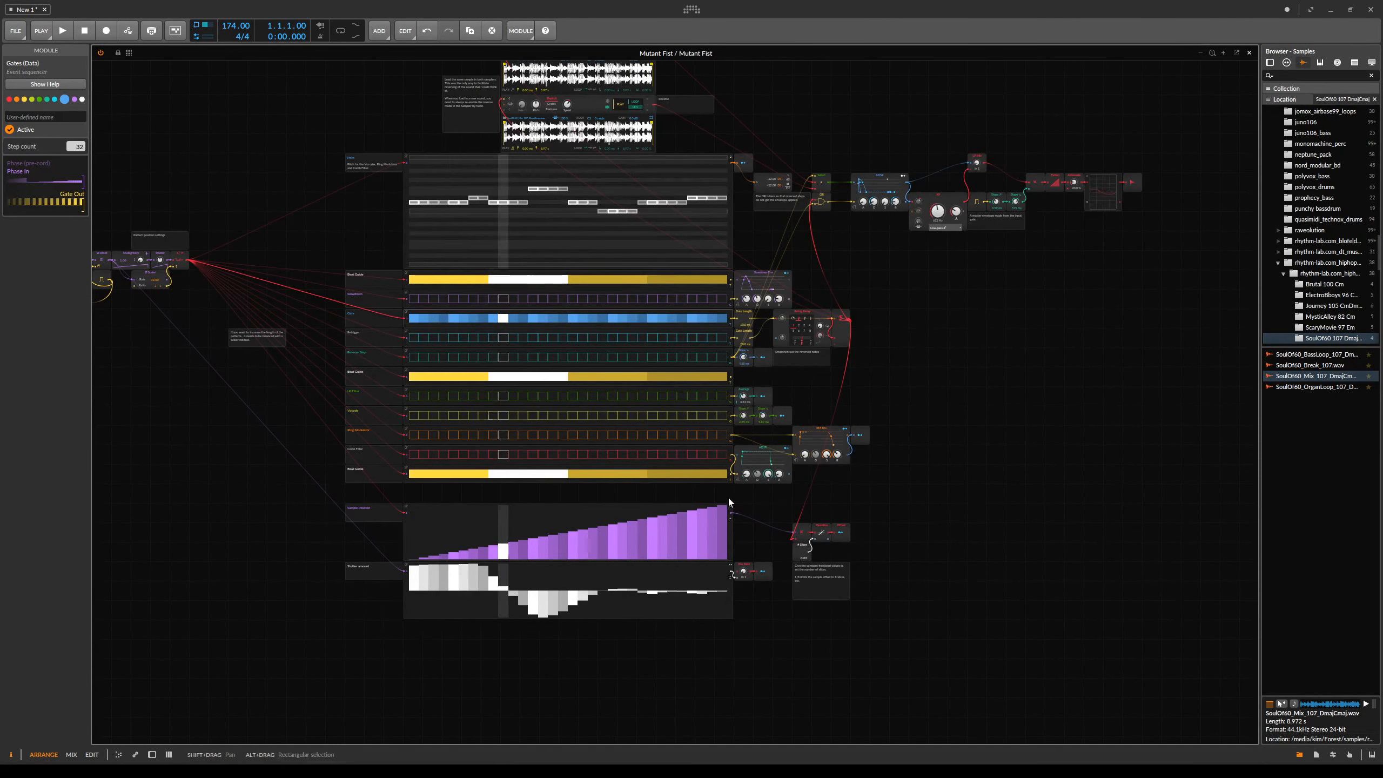
# - Preview the SoulOf60_Mix_107 loop from the sample browser and set the project tempo to 107 BPM
pyautogui.moveTo(661, 286); pyautogui.dragTo(714, 477)
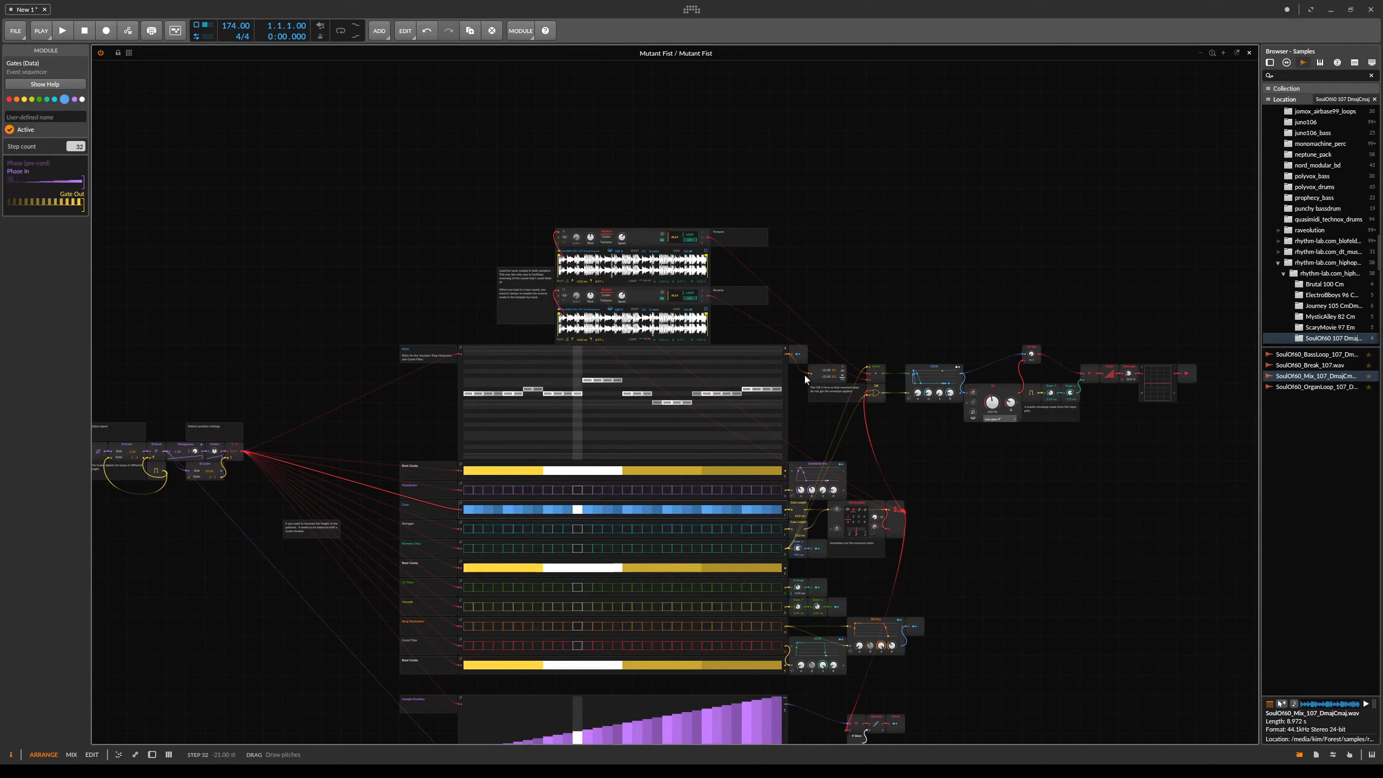
pyautogui.click(1360, 376)
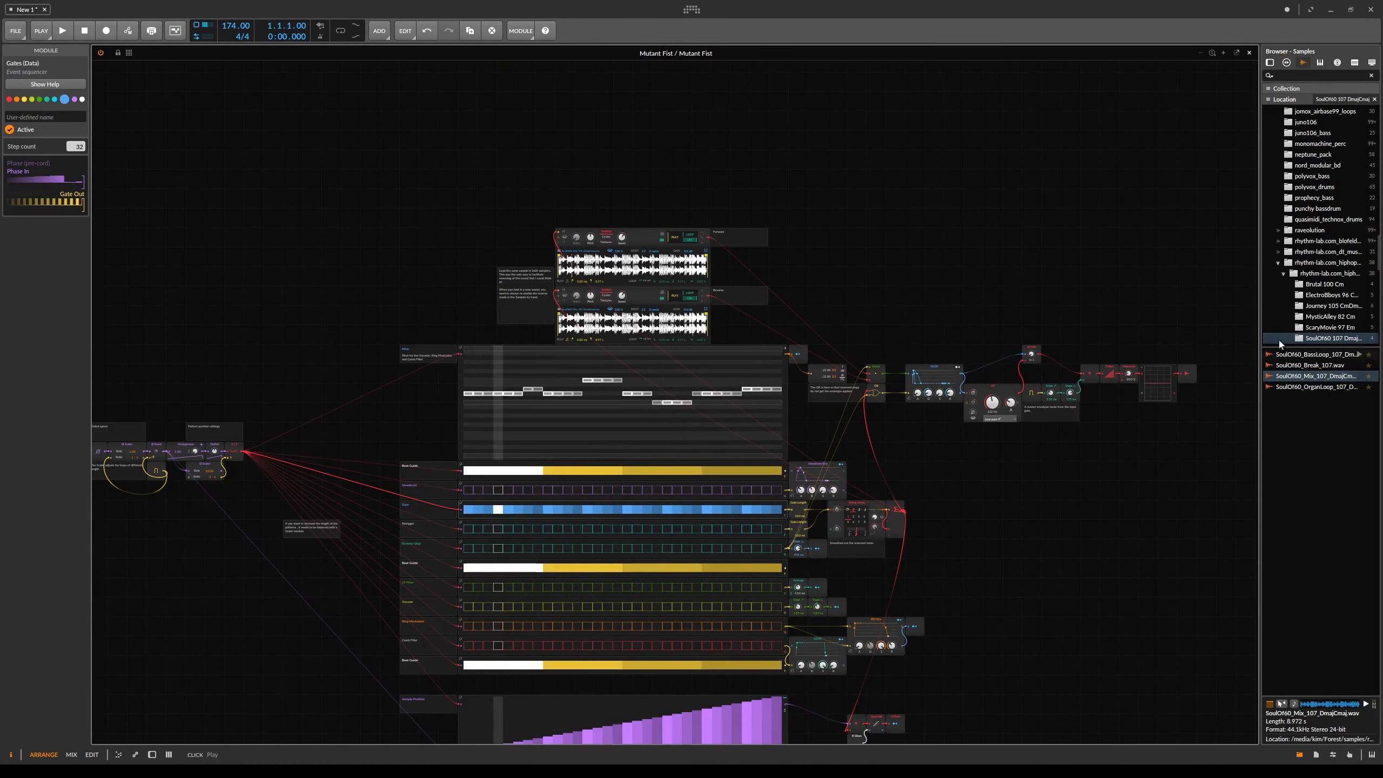
pyautogui.scroll(-5, 920, 398)
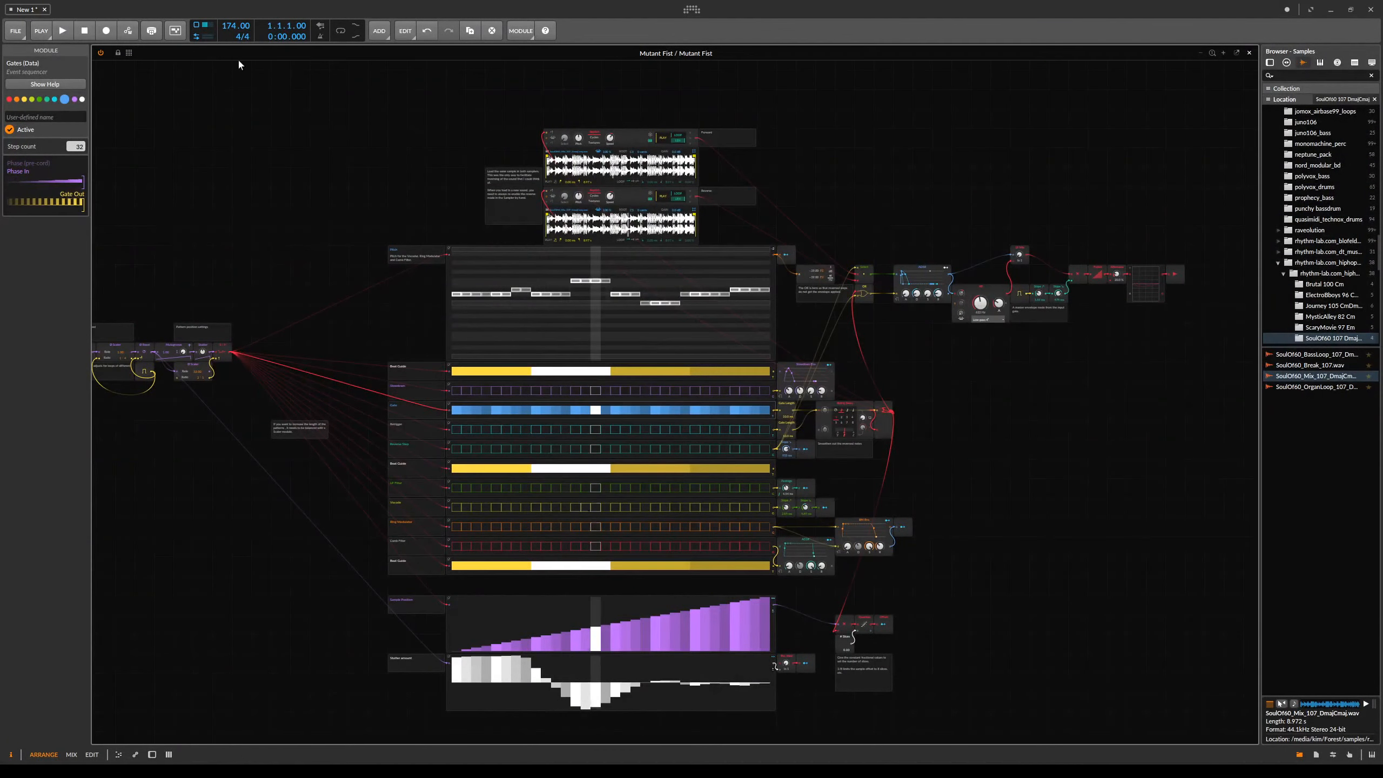
pyautogui.moveTo(235, 27); pyautogui.dragTo(236, 58)
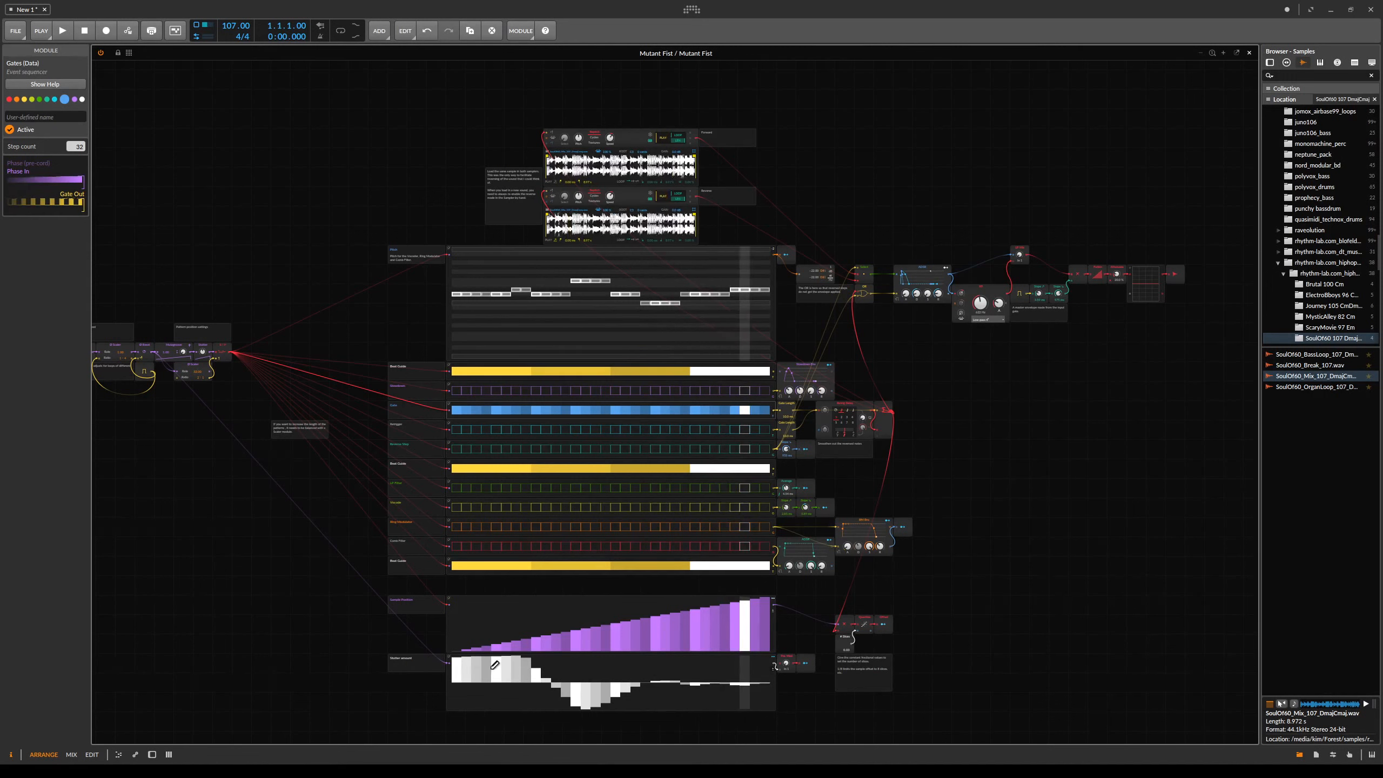
# - Redraw the Stutter amount sequencer steps to lower values
pyautogui.moveTo(466, 671); pyautogui.dragTo(622, 693)
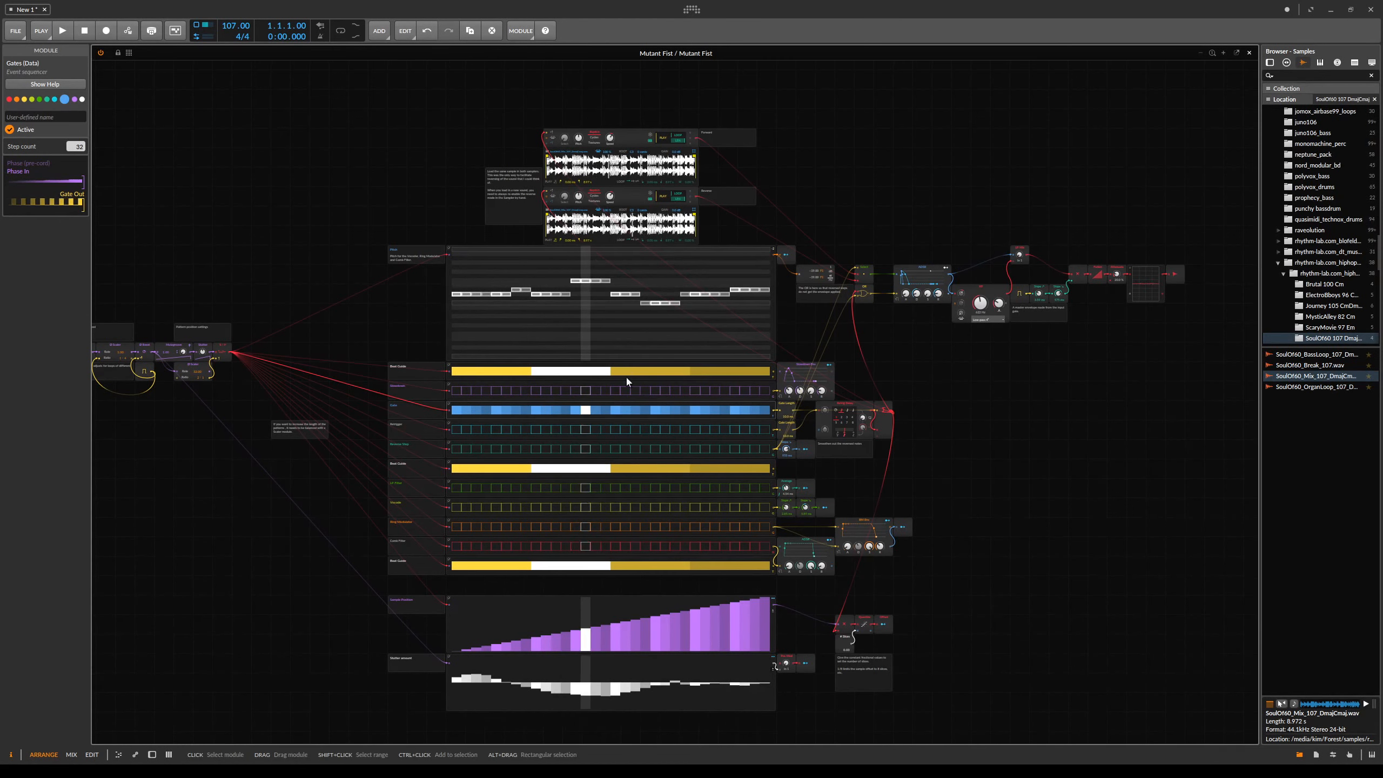
# - Add a Sine oscillator module to the empty area beside the # Slices constant
pyautogui.hotkey('ctrl', '+')
pyautogui.moveTo(839, 588); pyautogui.dragTo(732, 368)
pyautogui.moveTo(942, 482); pyautogui.dragTo(1227, 602)
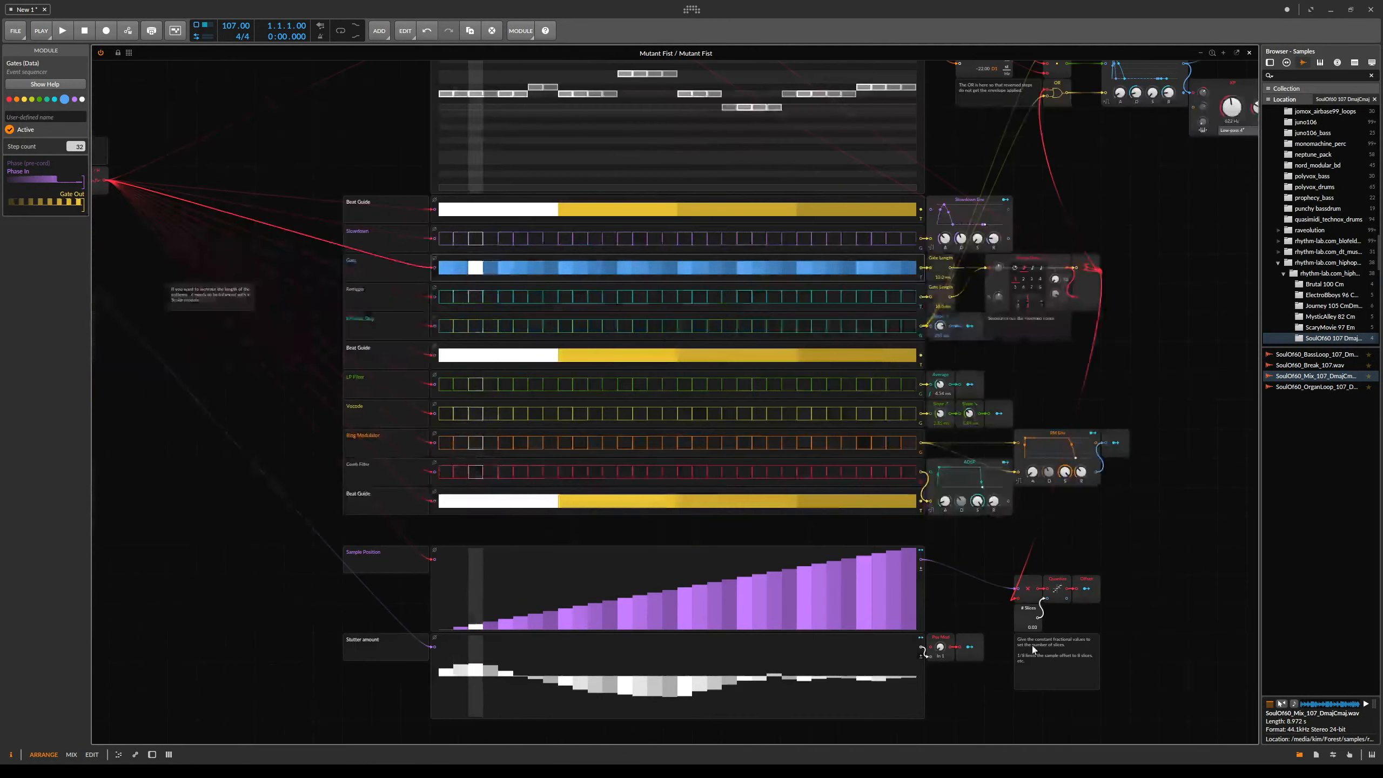
pyautogui.moveTo(237, 328); pyautogui.dragTo(602, 444)
pyautogui.moveTo(814, 403); pyautogui.dragTo(627, 272)
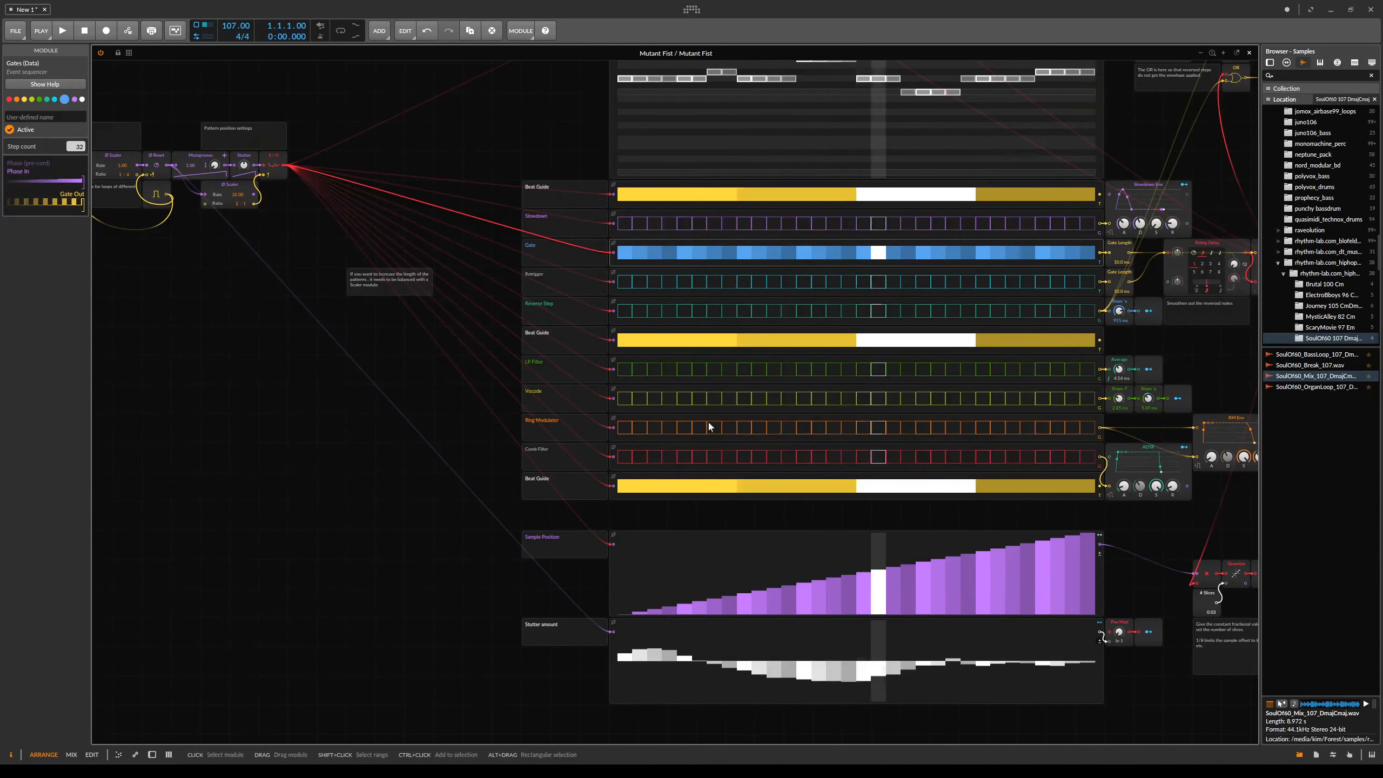
pyautogui.moveTo(1132, 595); pyautogui.dragTo(727, 410)
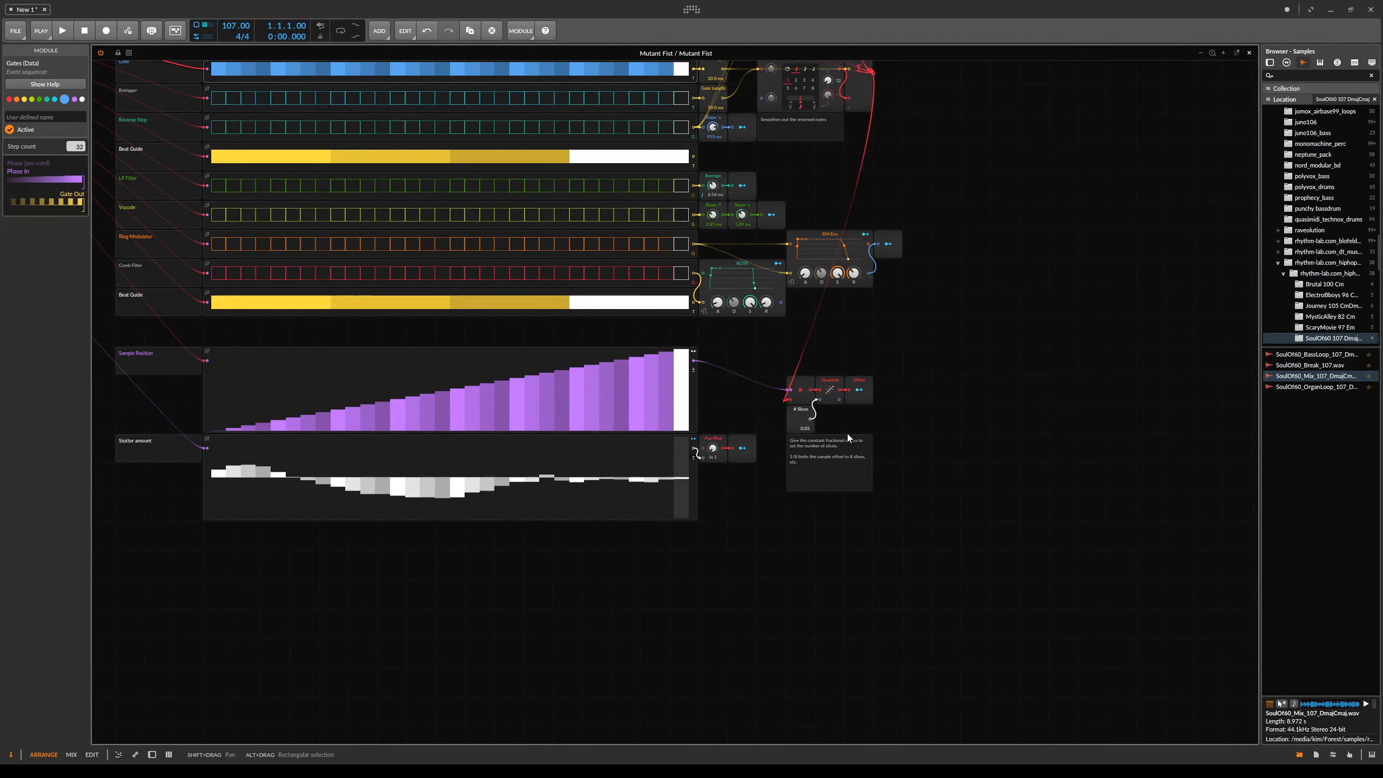
pyautogui.moveTo(1034, 390); pyautogui.dragTo(820, 462)
pyautogui.click(801, 496)
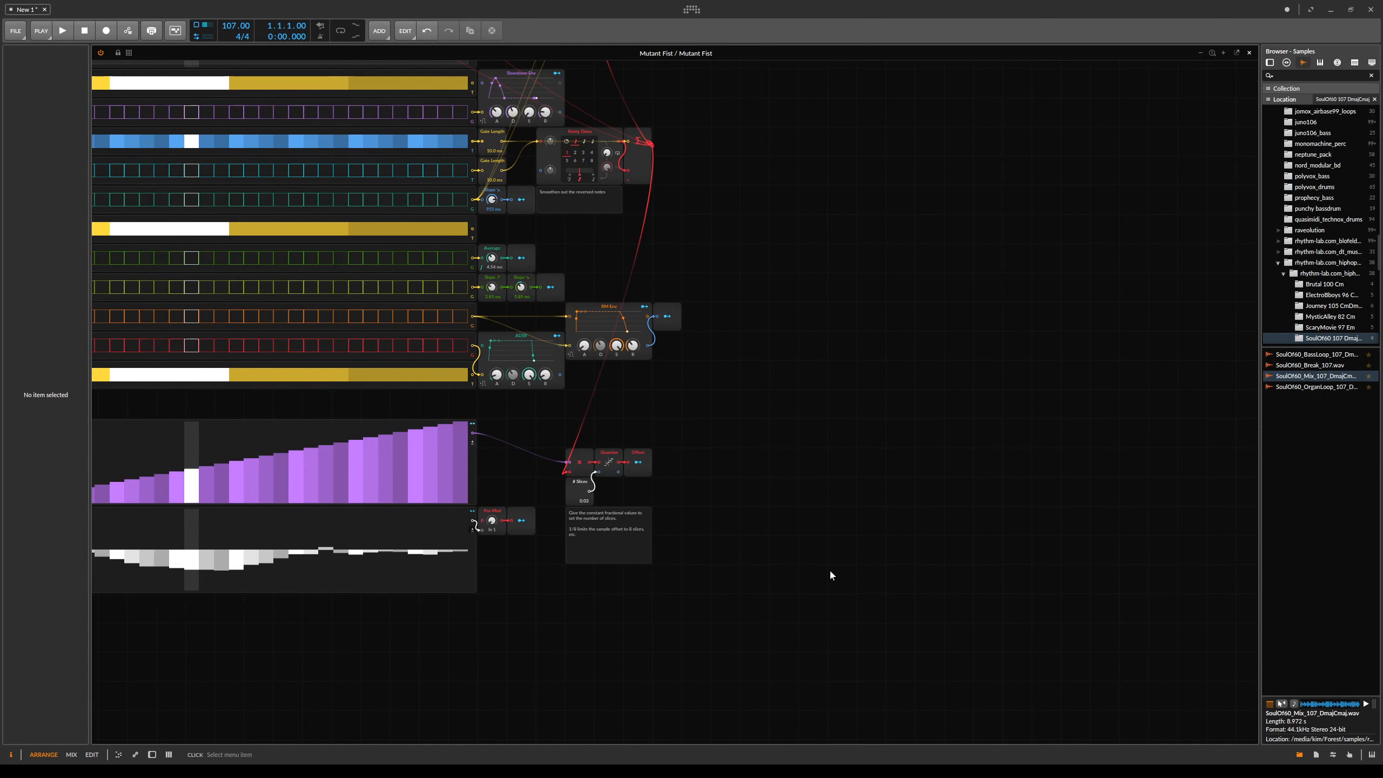
pyautogui.click(885, 610)
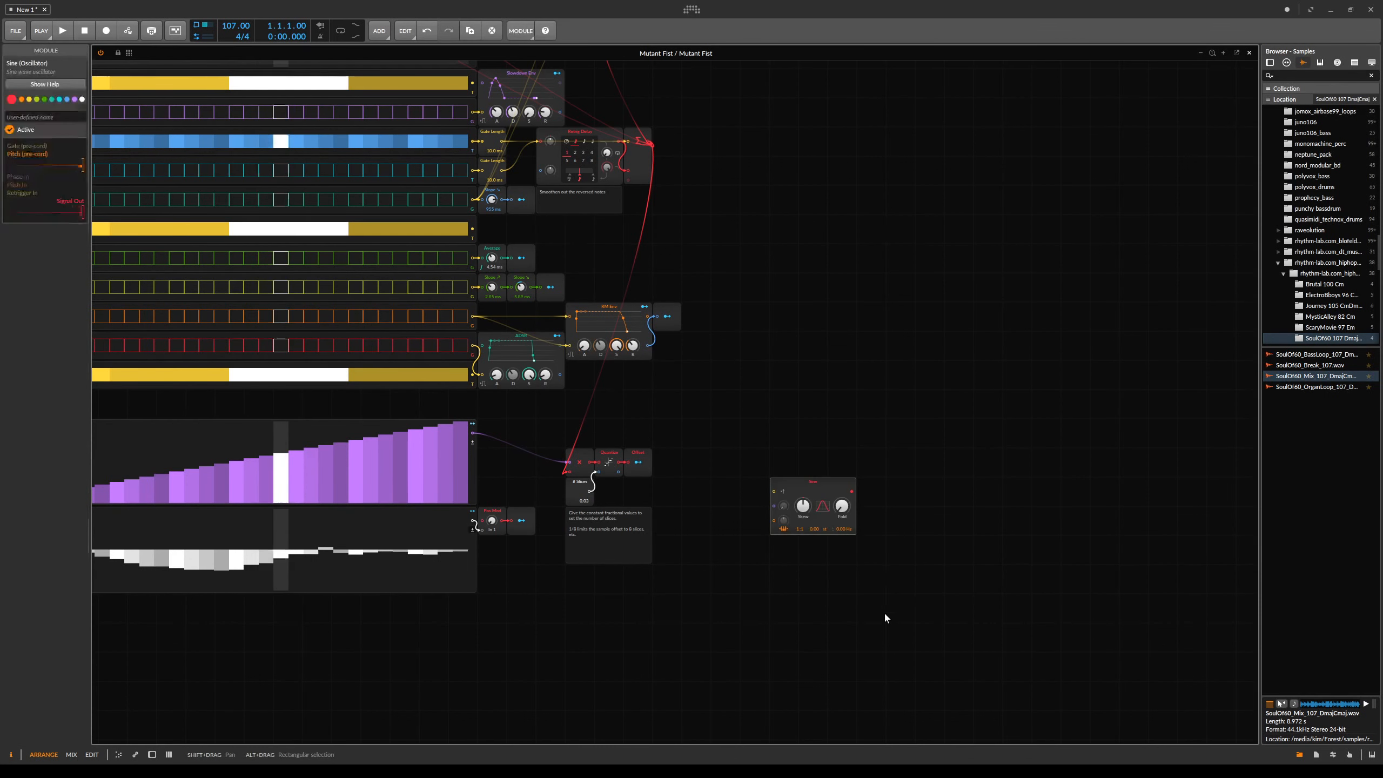
# - Add an Oscilloscope module above the Sine oscillator
pyautogui.click(863, 443)
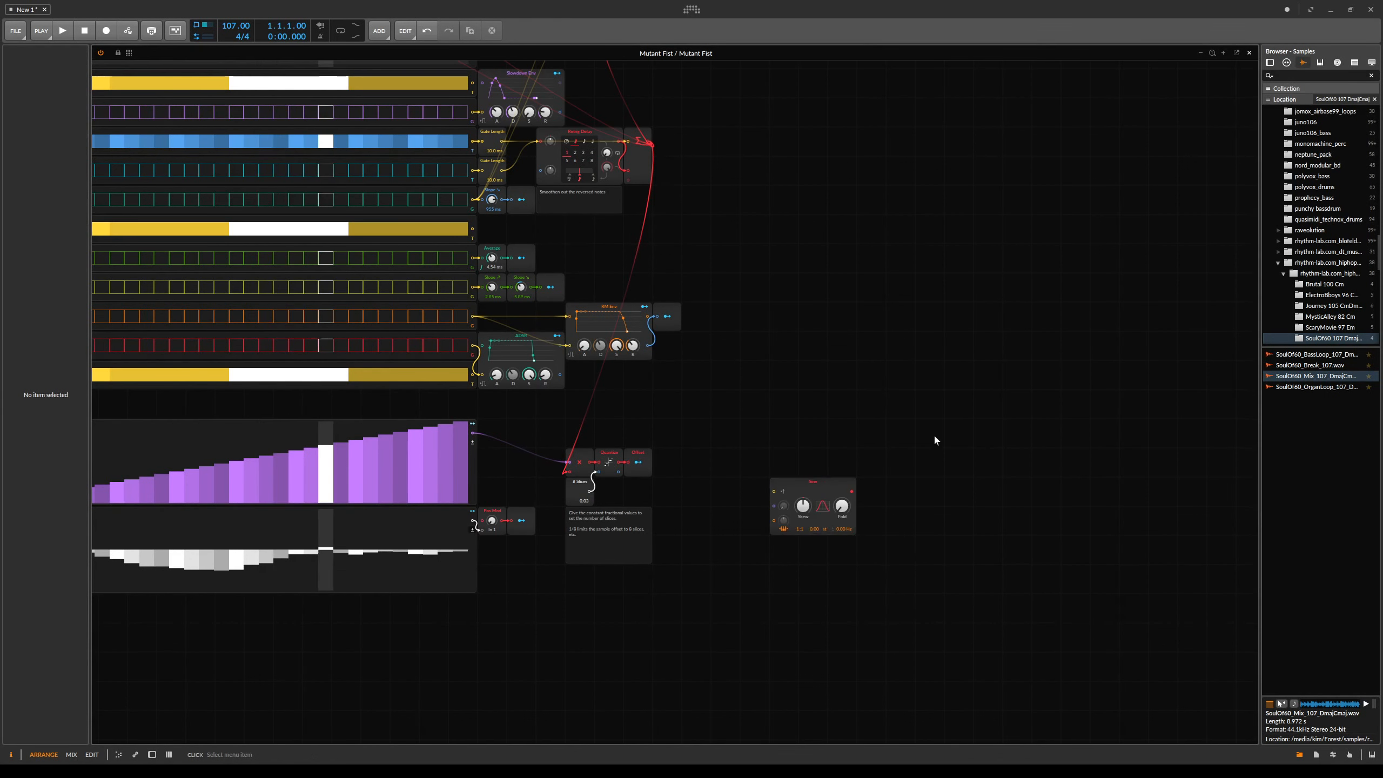
pyautogui.click(1002, 488)
pyautogui.scroll(1, 963, 550)
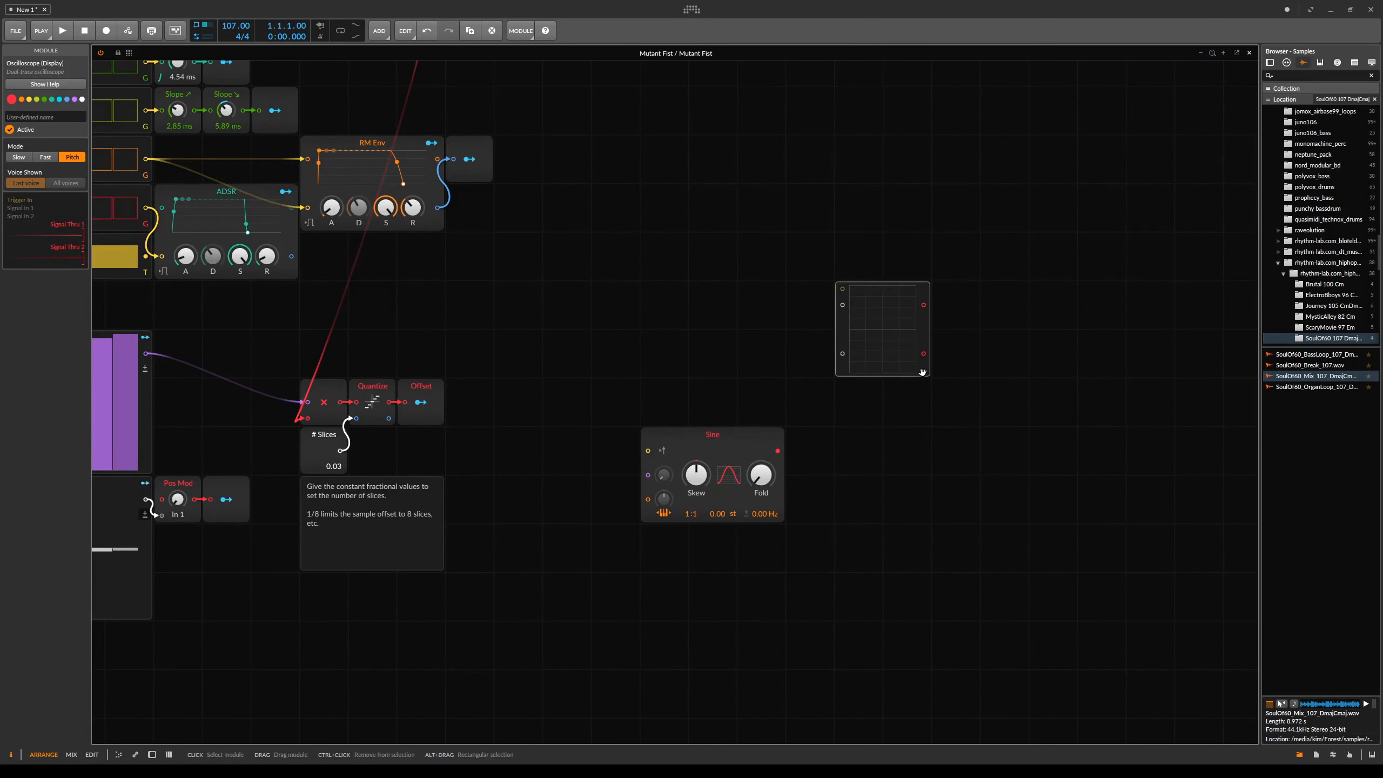
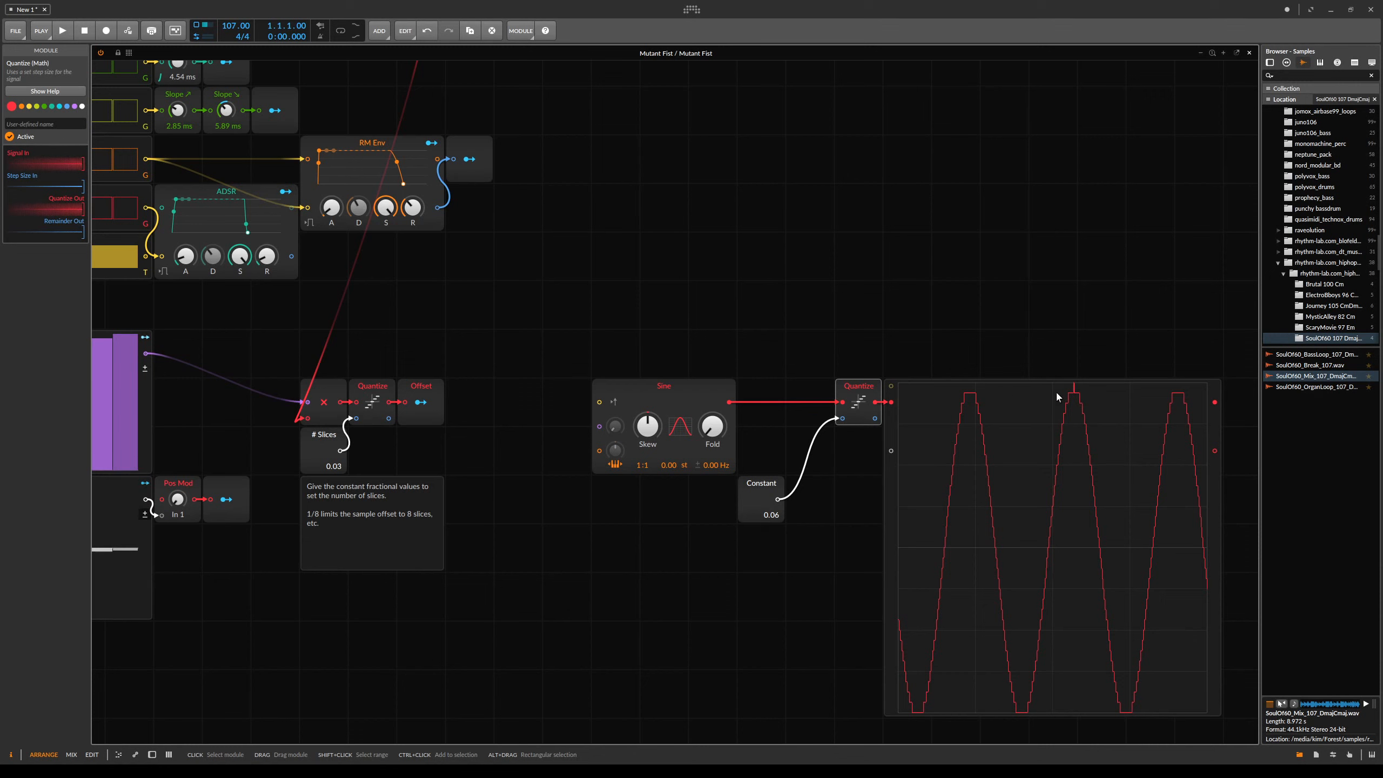
# - Switch the Oscilloscope's display mode to Pitch
pyautogui.click(889, 532)
pyautogui.click(19, 156)
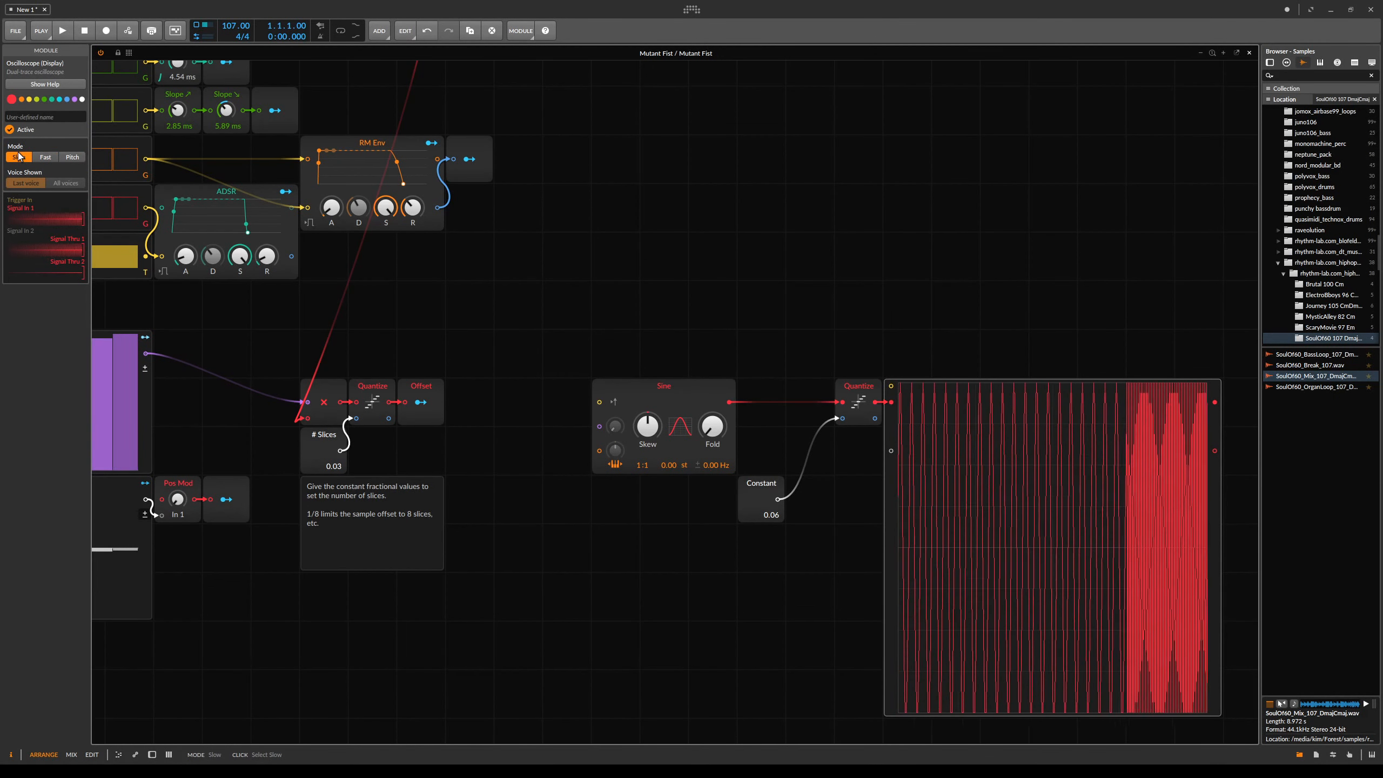
pyautogui.click(73, 156)
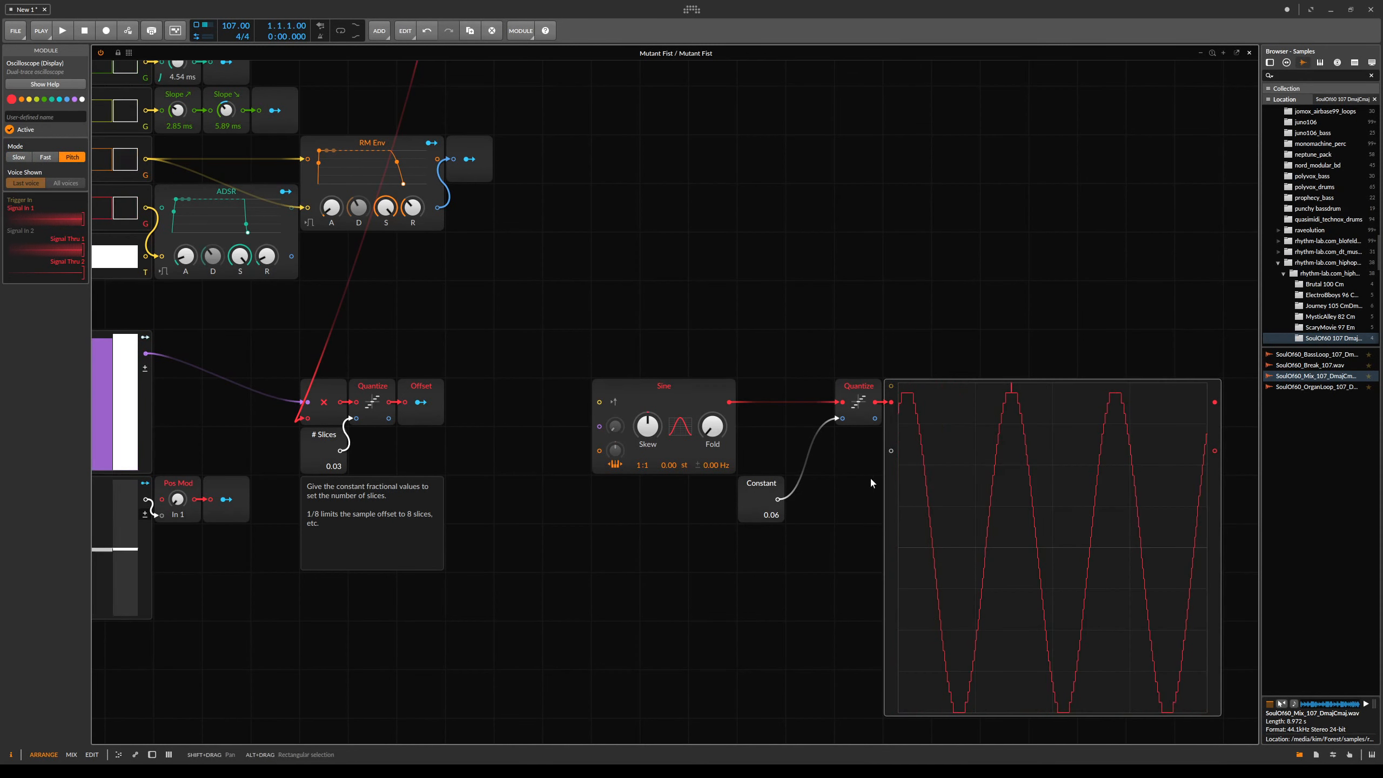
# - Set the Constant feeding the Quantize module to 1/4
pyautogui.tripleClick(770, 516)
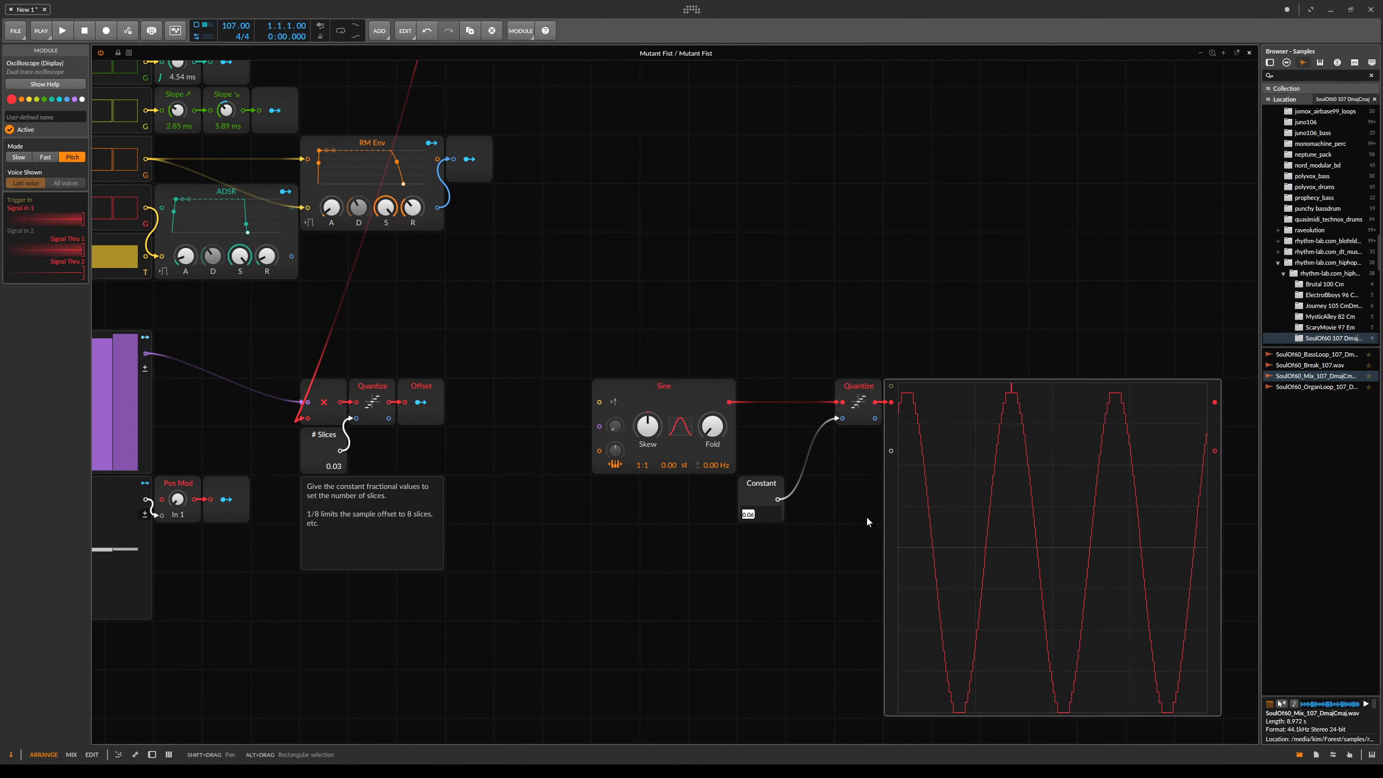
pyautogui.write('1')
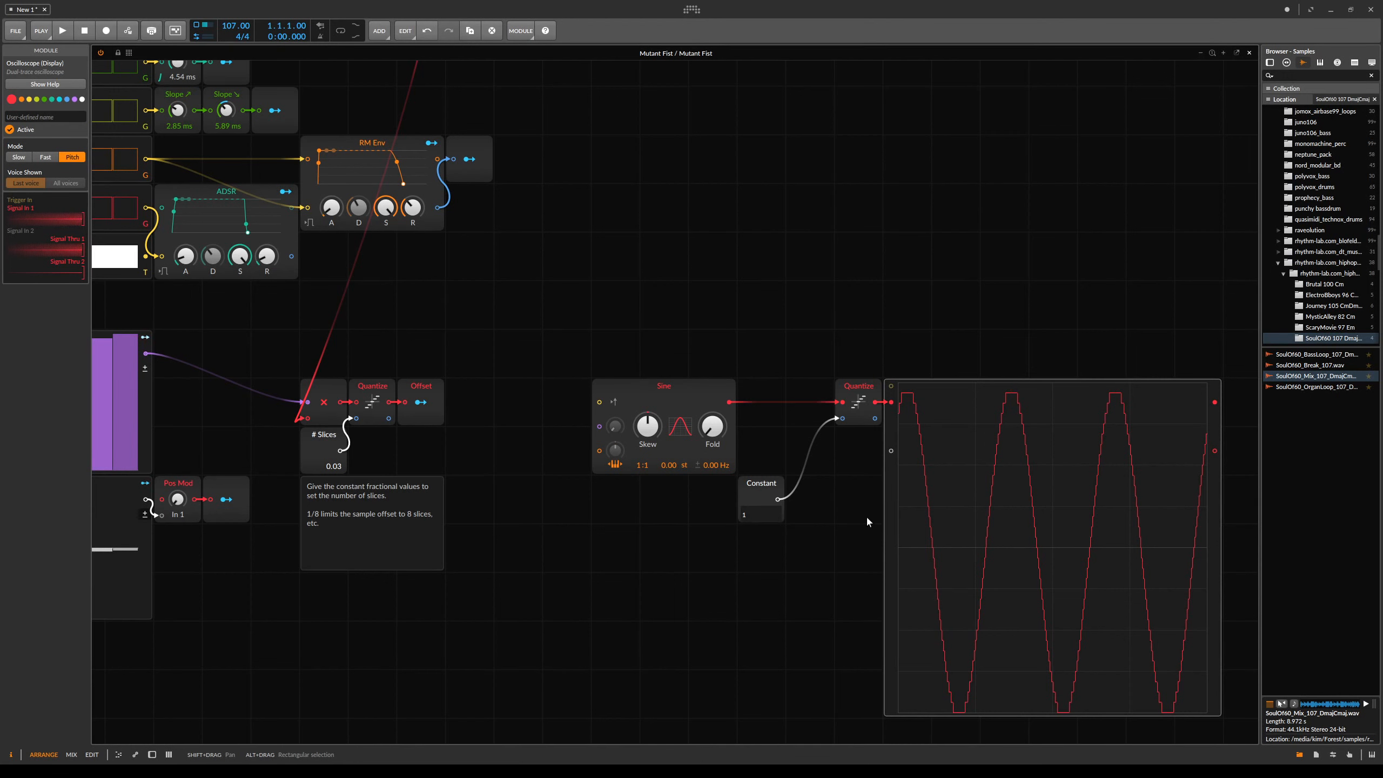
pyautogui.write('(4')
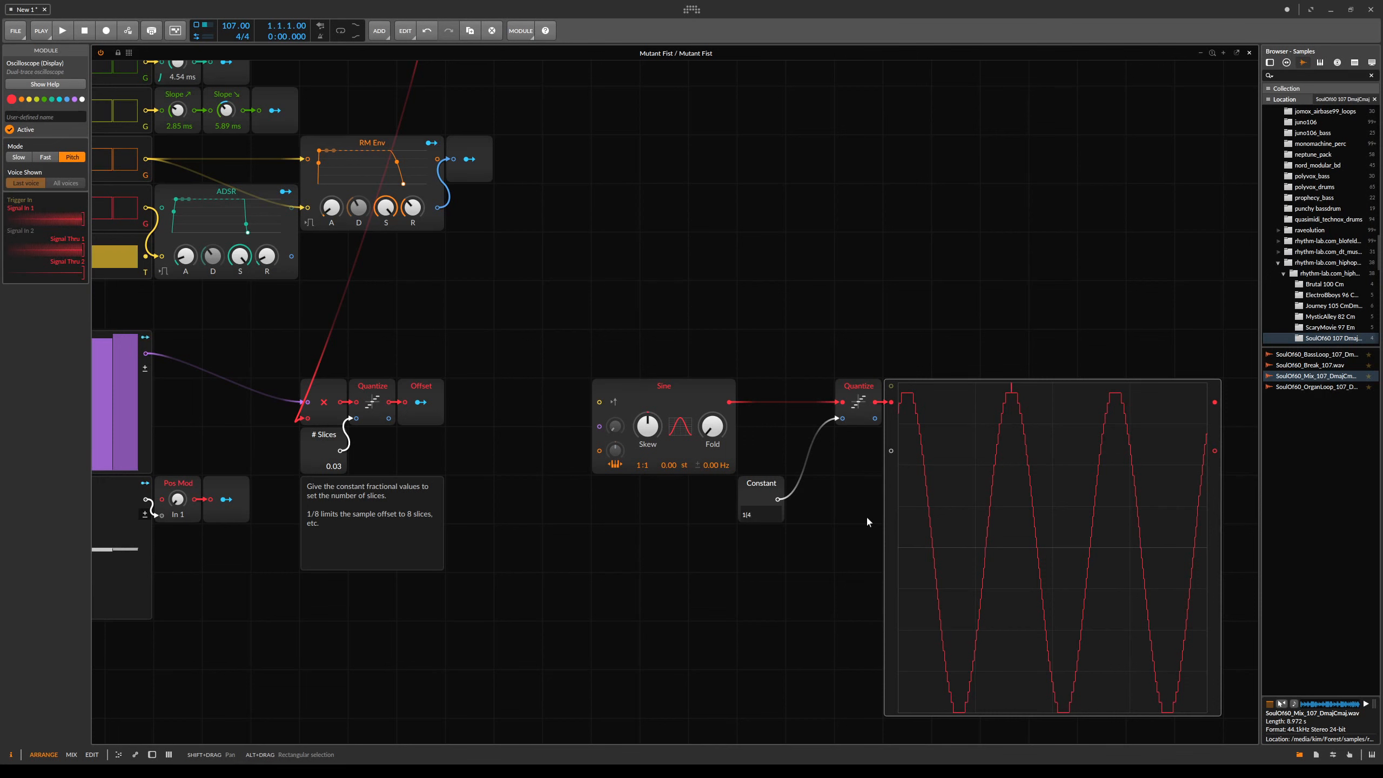
pyautogui.press('Return')
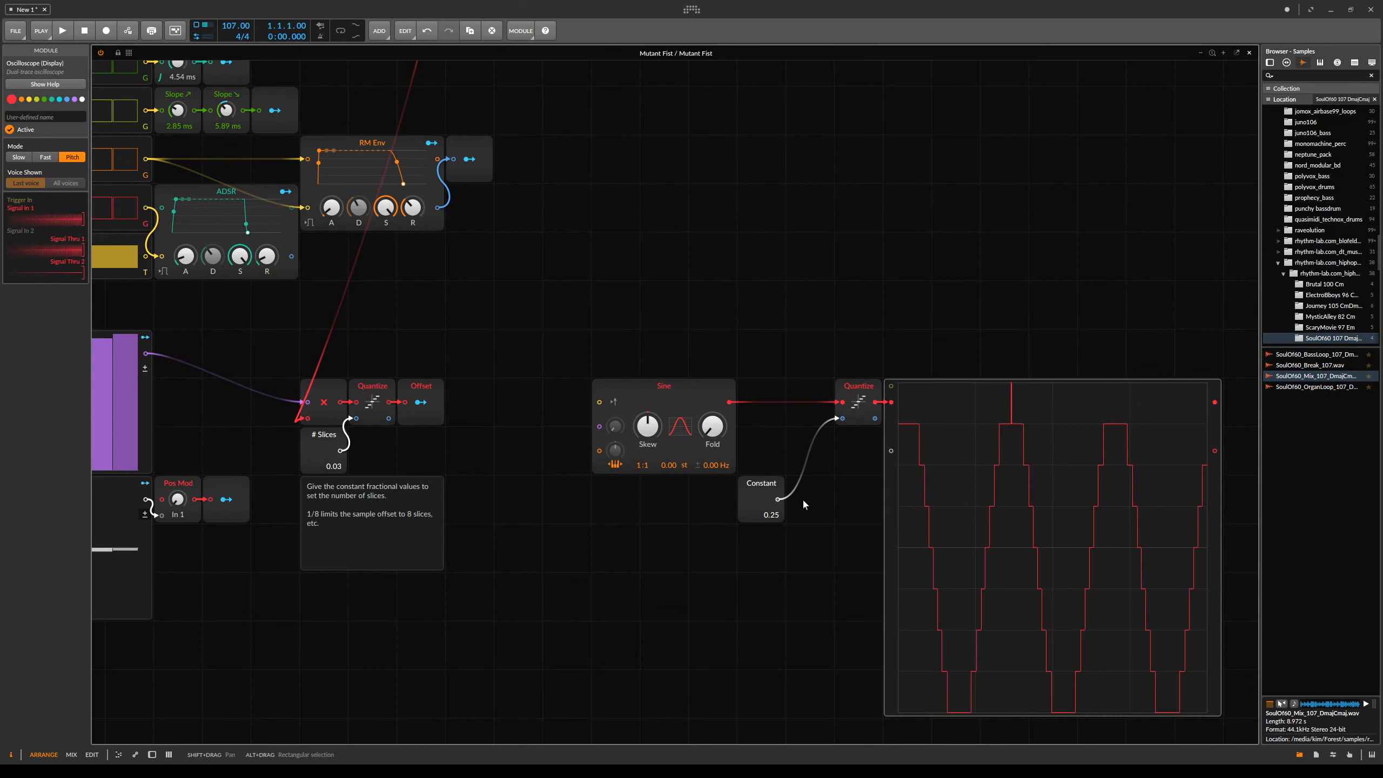
# - Insert a Bi→Uni module between the Sine oscillator and the Quantize module, and re-enter 1/4 in the Constant
pyautogui.click(748, 587)
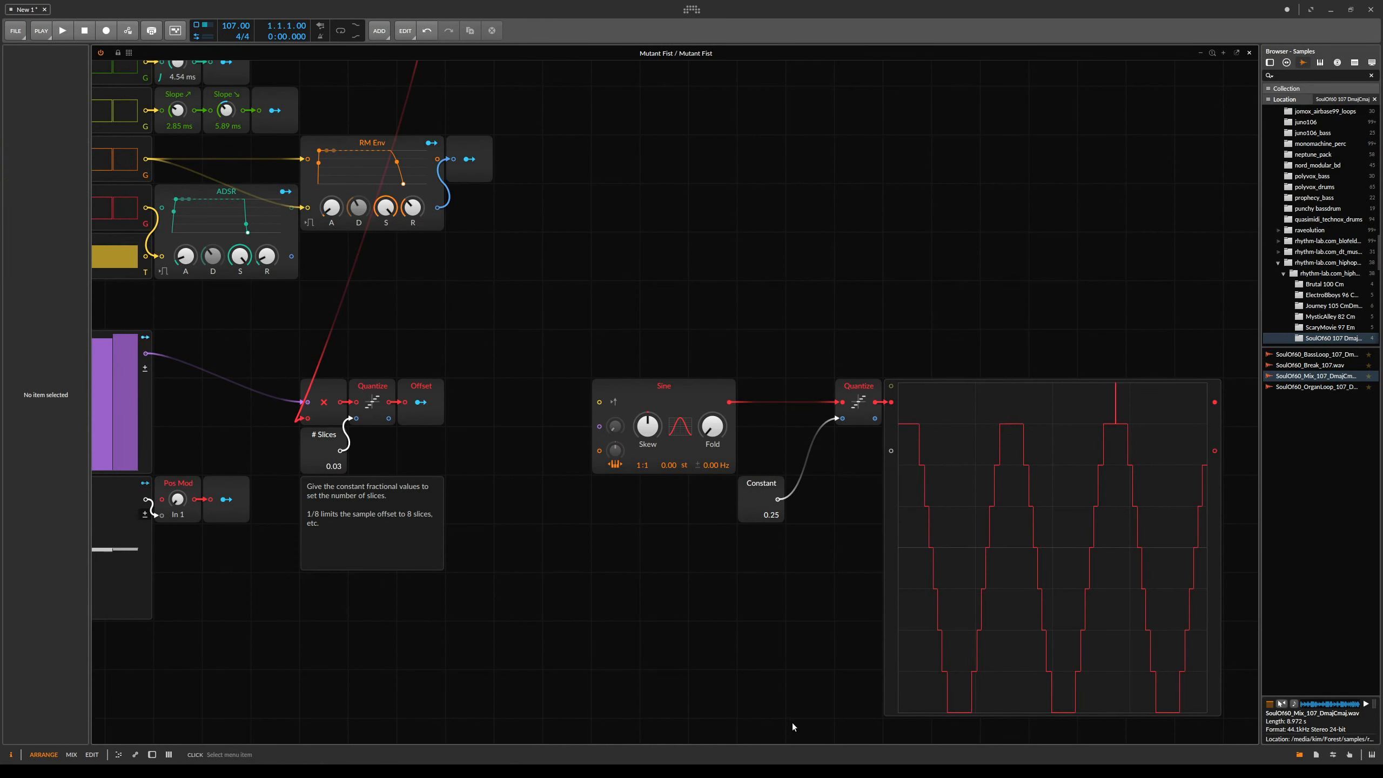
pyautogui.click(854, 744)
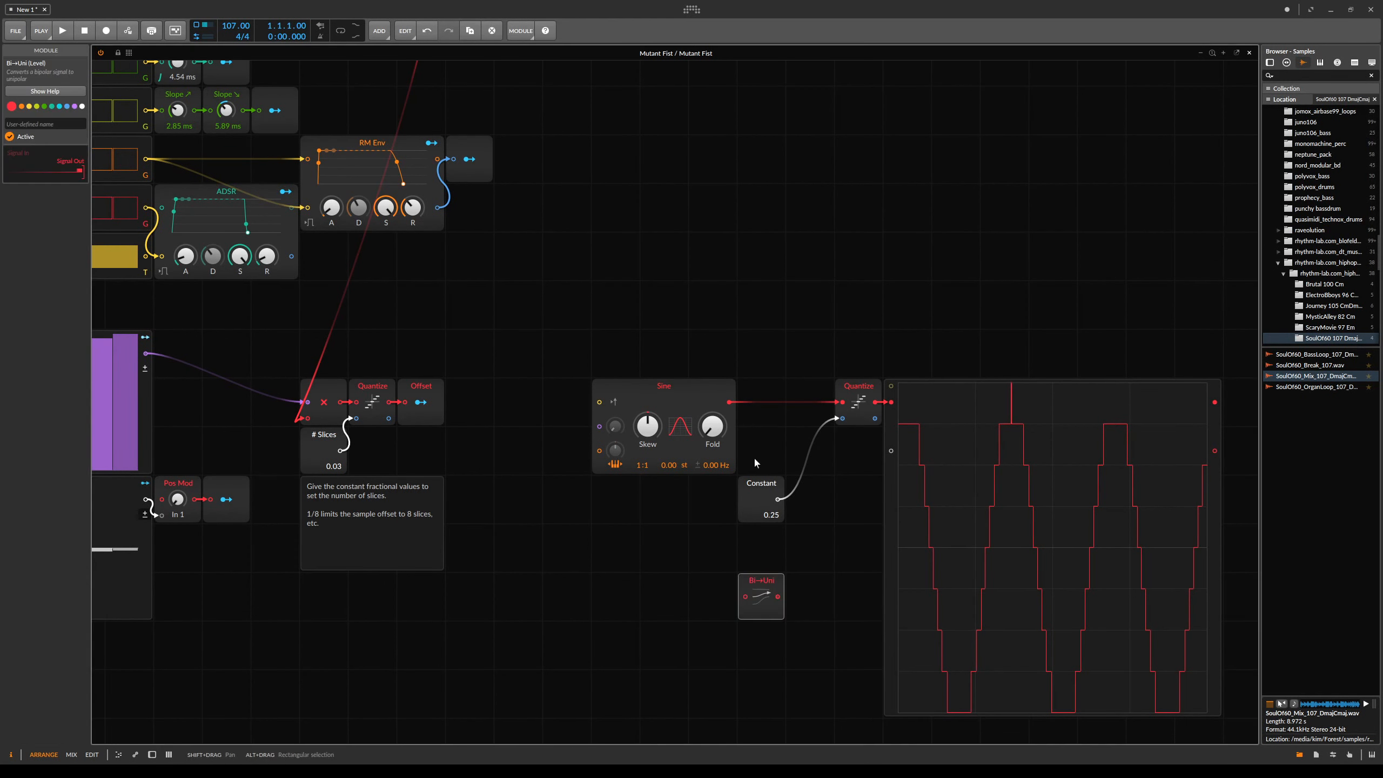
pyautogui.moveTo(773, 577); pyautogui.dragTo(729, 404)
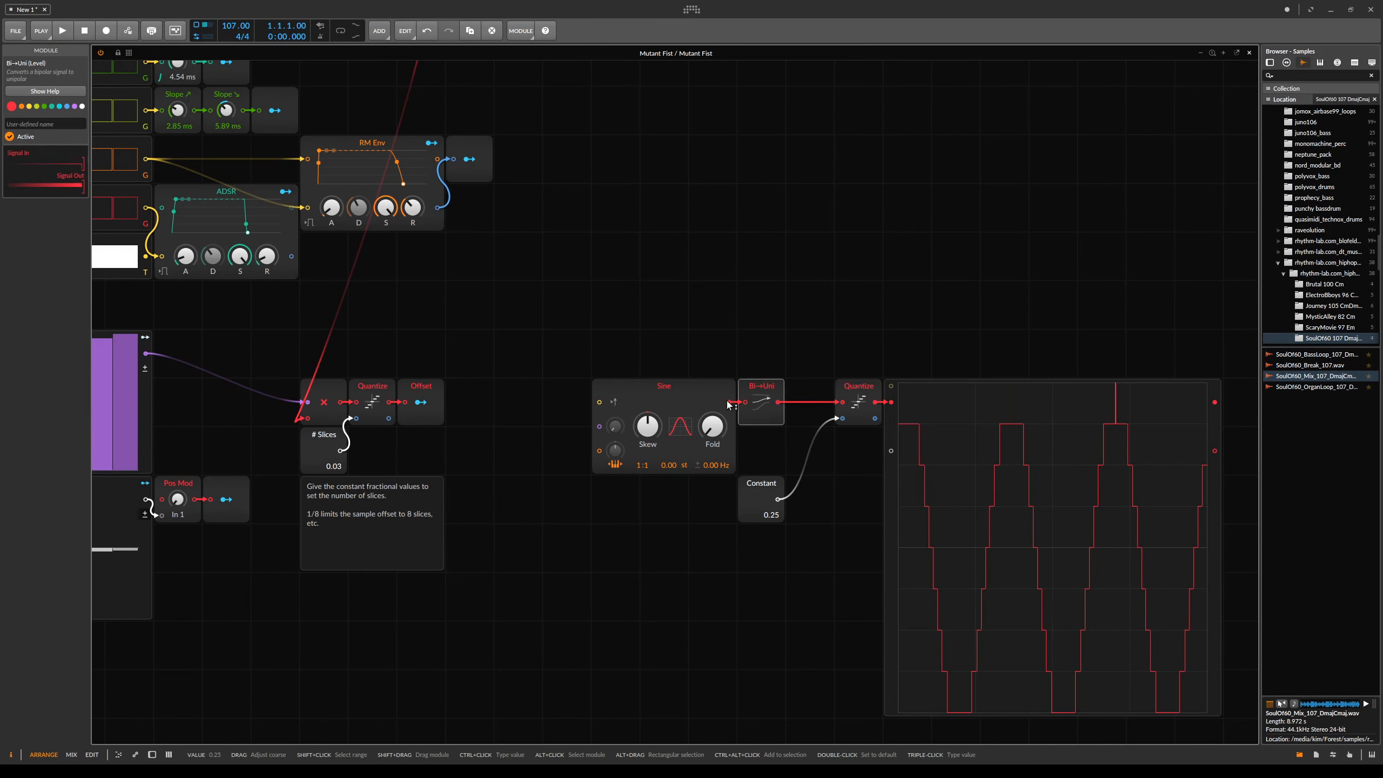
pyautogui.tripleClick(774, 512)
pyautogui.write('1/4')
pyautogui.press('Return')
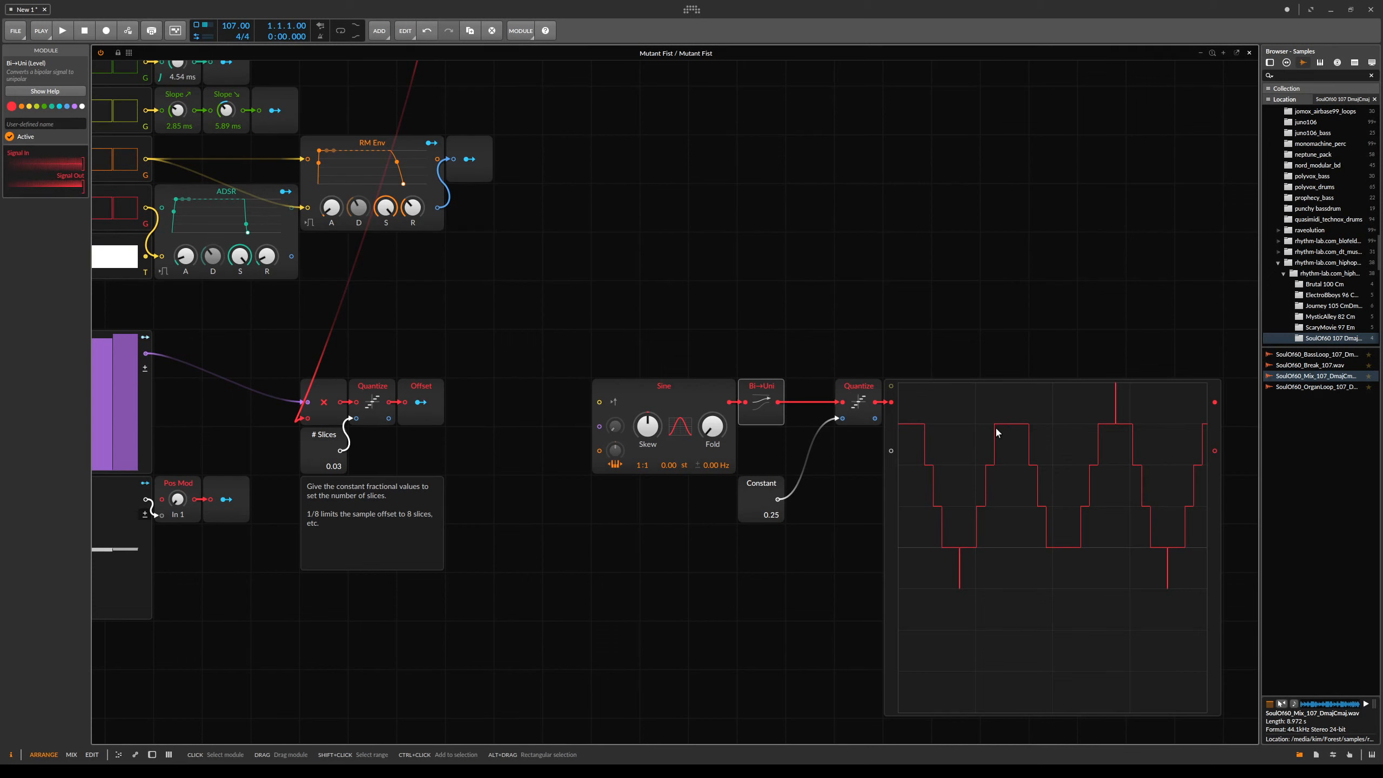
# - Select and delete the Sine, Bi→Uni, Quantize, Constant and Oscilloscope test modules
pyautogui.moveTo(821, 501); pyautogui.dragTo(820, 467)
pyautogui.moveTo(634, 275); pyautogui.dragTo(1048, 669)
pyautogui.press('Delete')
pyautogui.moveTo(663, 417); pyautogui.dragTo(832, 414)
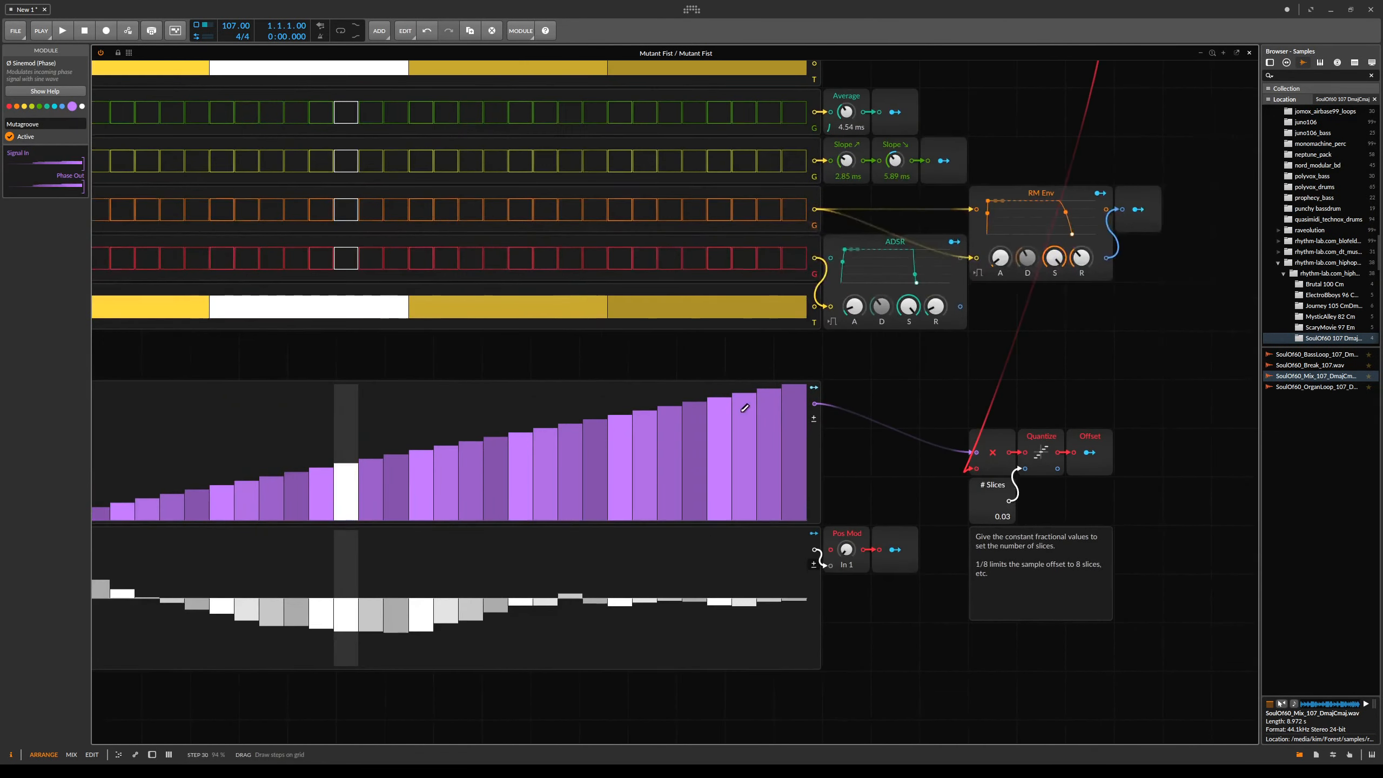
# - Set the # Slices constant to 1/8
pyautogui.scroll(-3, 744, 408)
pyautogui.doubleClick(871, 470)
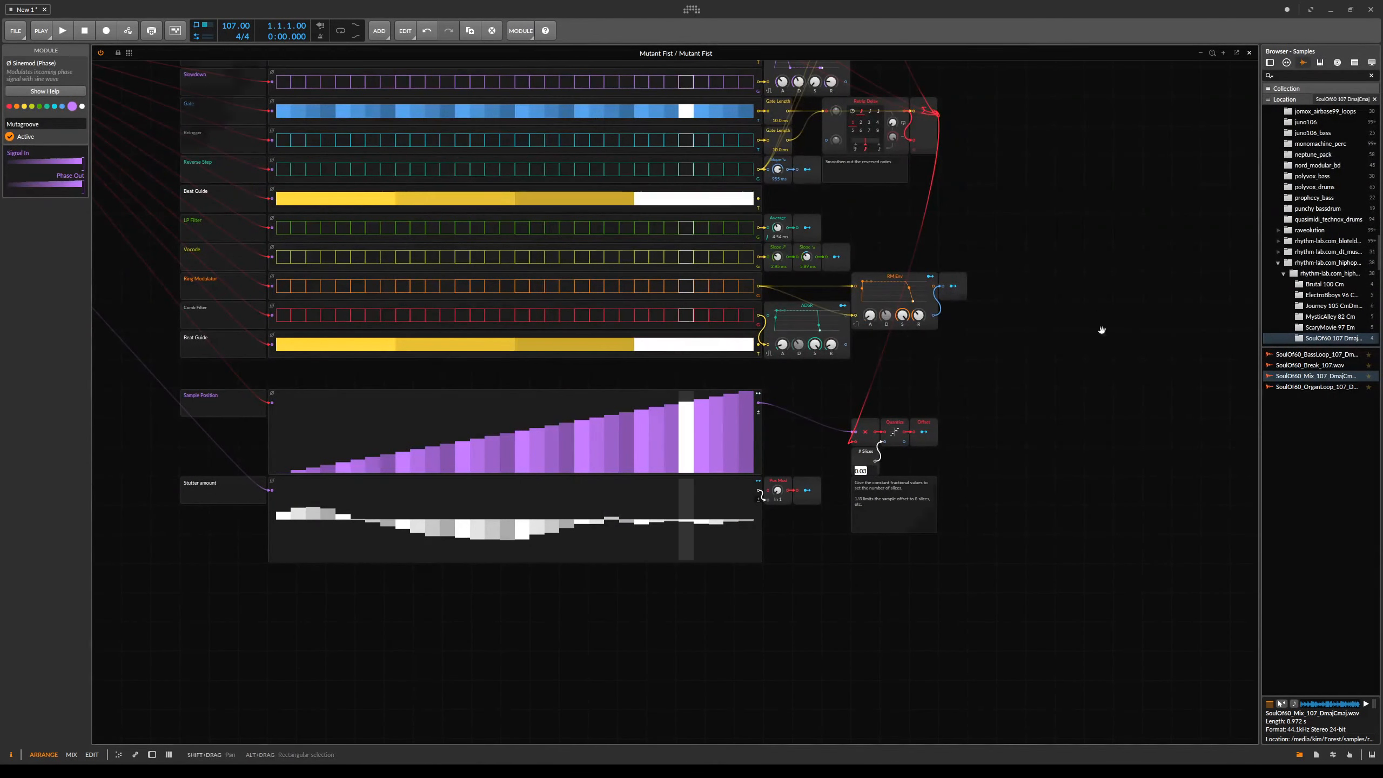
pyautogui.scroll(10, 1090, 664)
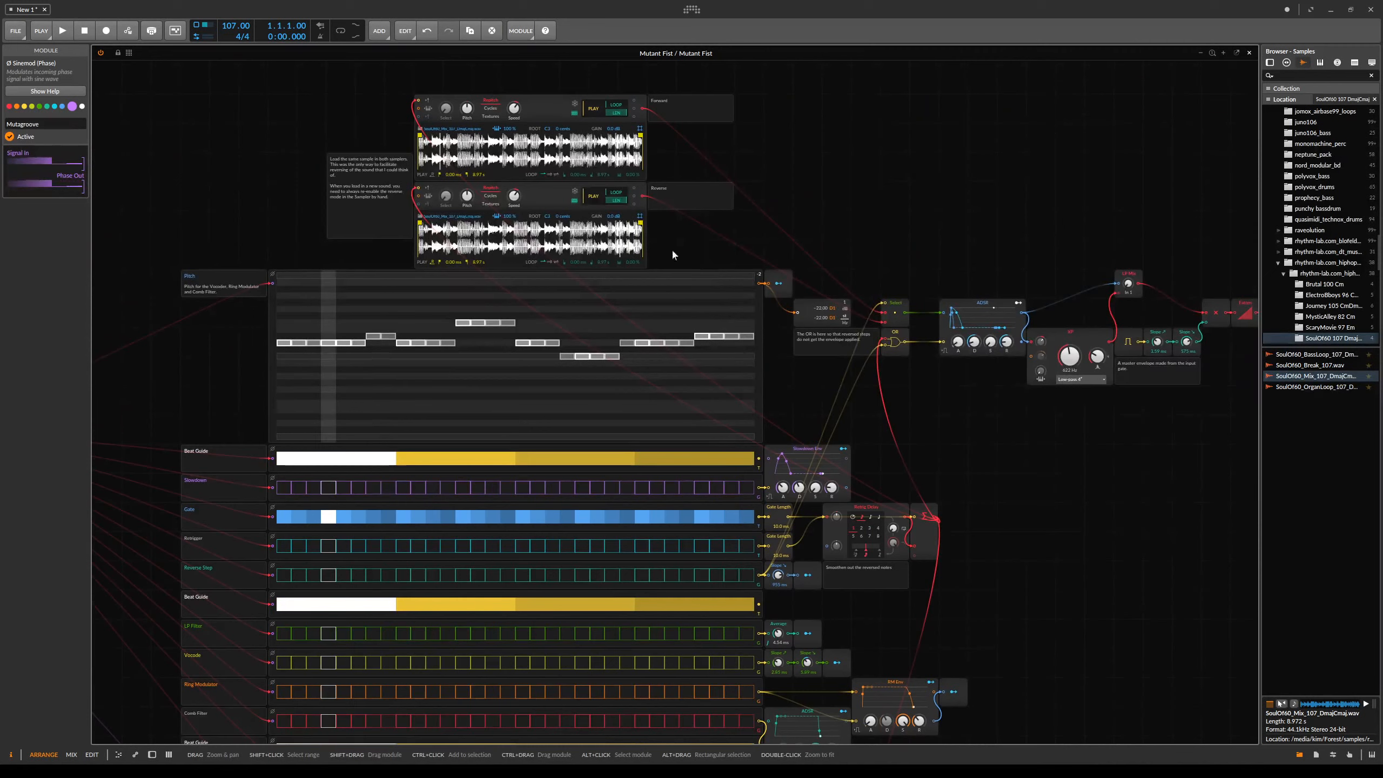
pyautogui.moveTo(1053, 611); pyautogui.dragTo(898, 280)
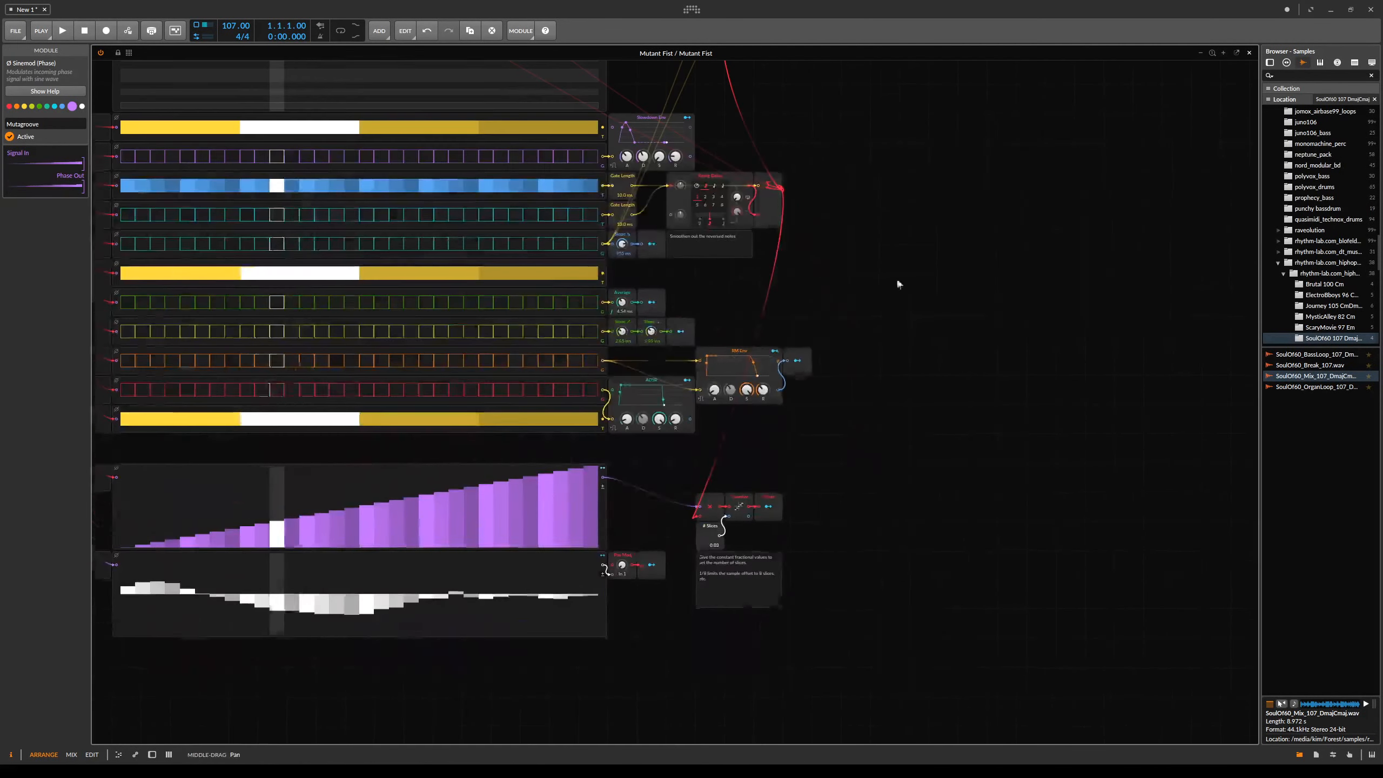
pyautogui.write('1/')
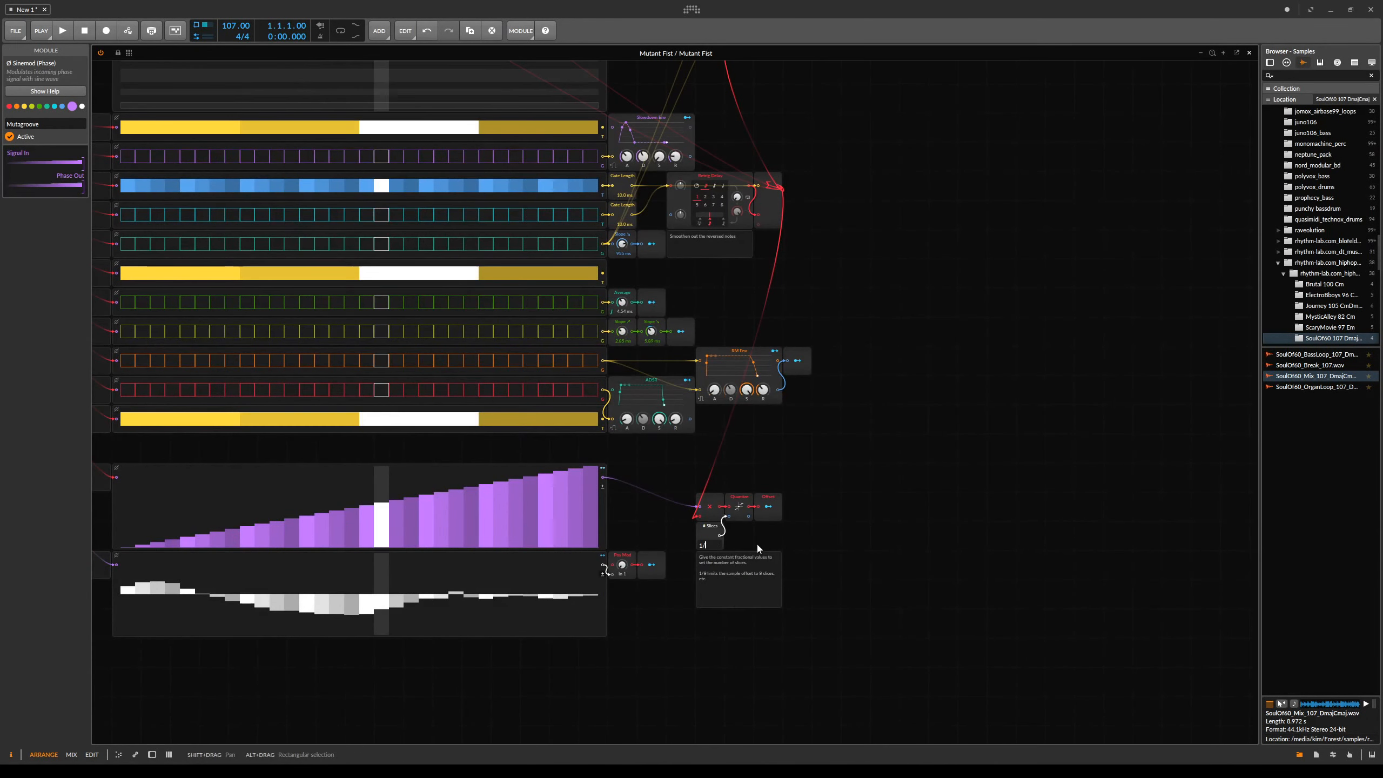
pyautogui.write('8')
pyautogui.press('Return')
# - Change the # Slices constant to 1/32
pyautogui.moveTo(797, 204); pyautogui.dragTo(998, 576)
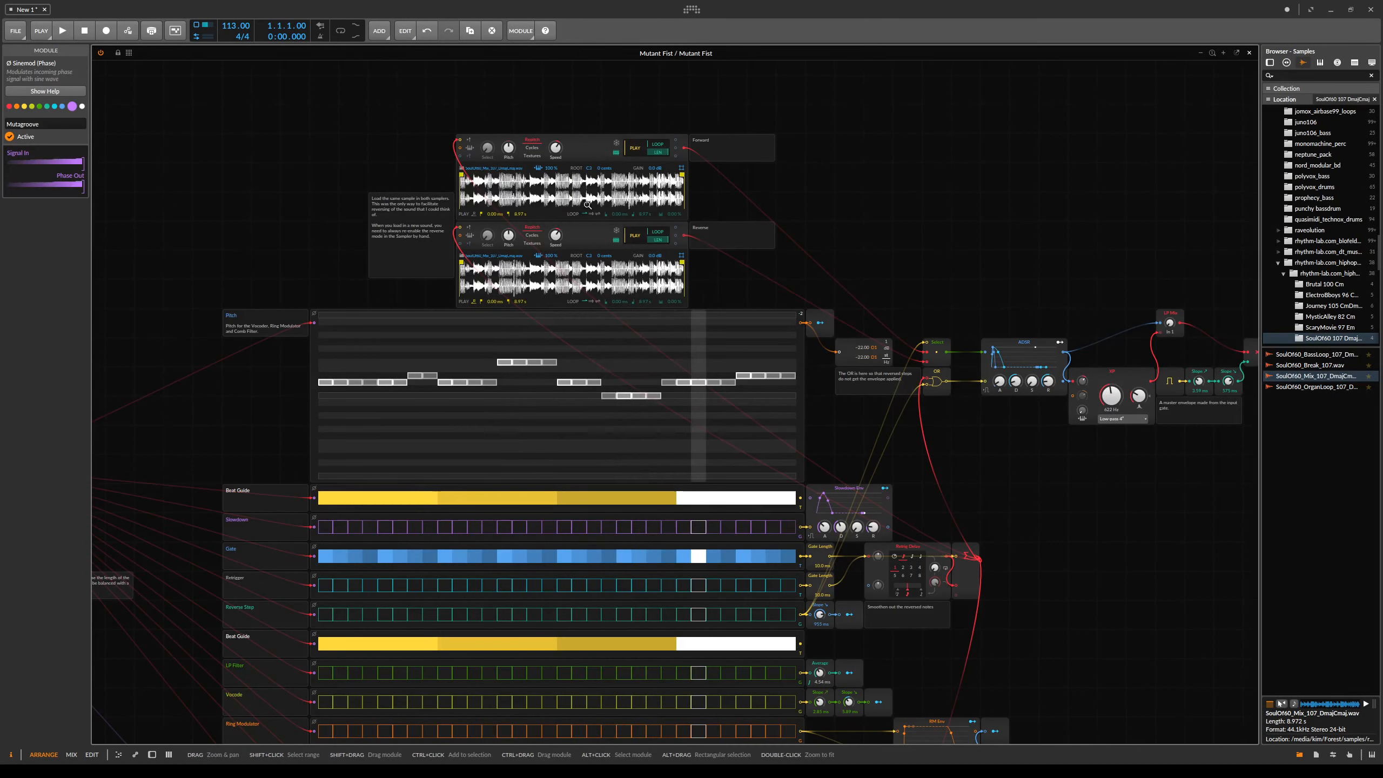
pyautogui.scroll(-5, 992, 462)
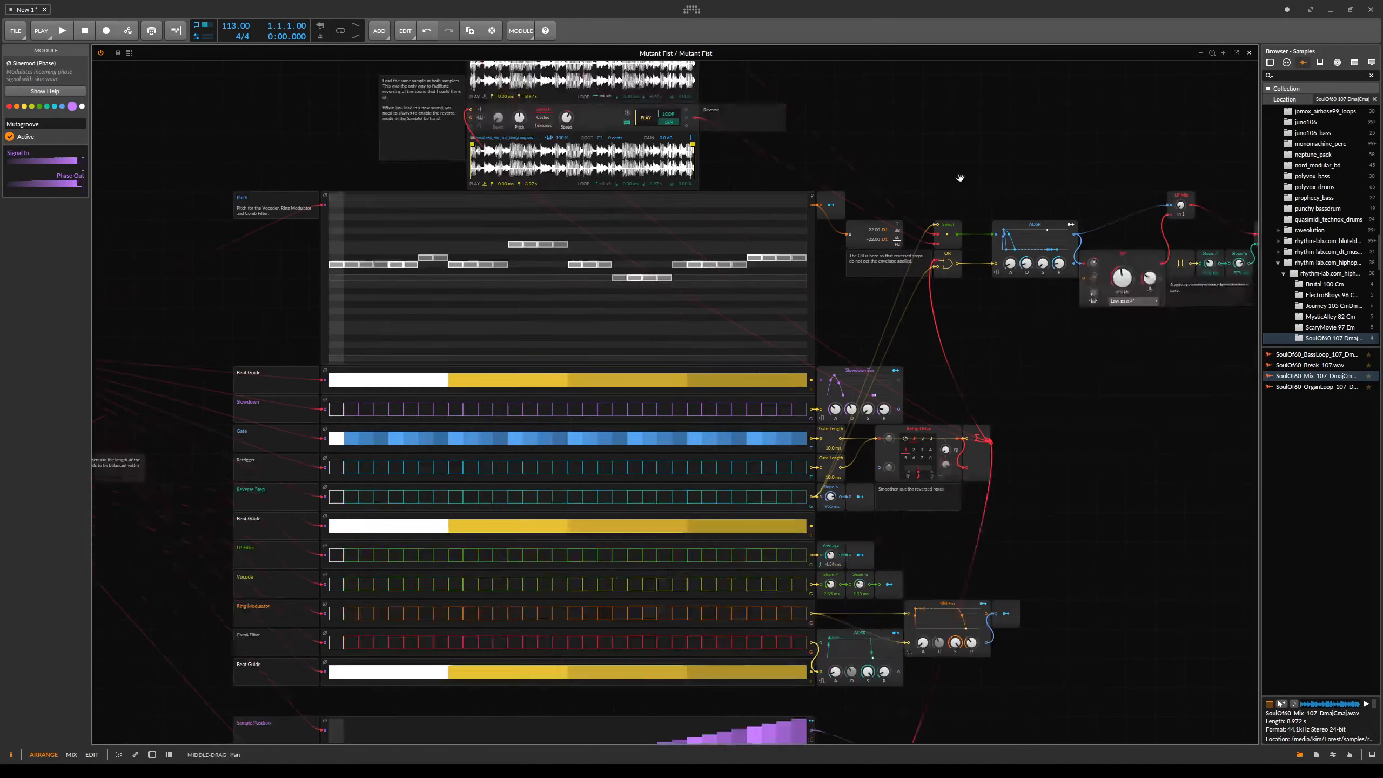
pyautogui.doubleClick(916, 655)
pyautogui.write('1/32')
pyautogui.press('Return')
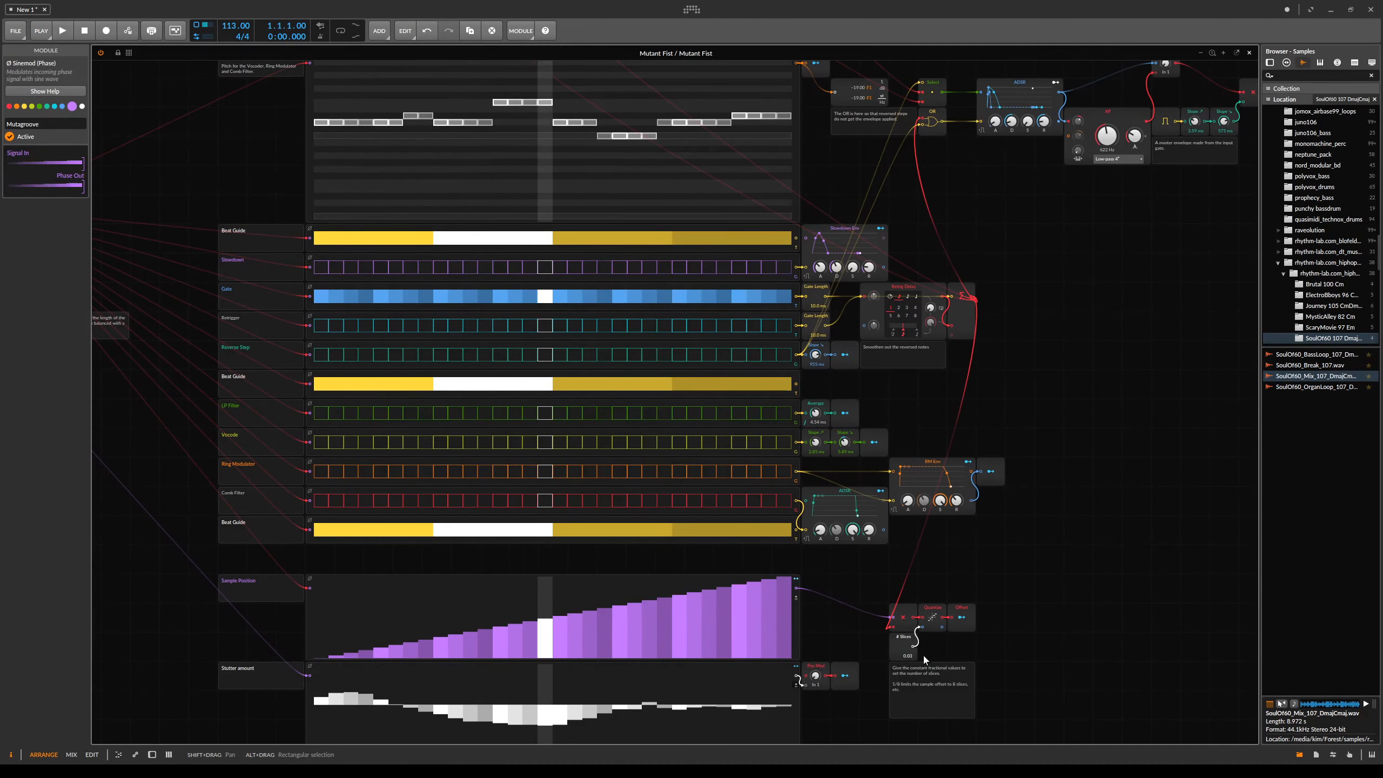
# - Redraw the Sample Position sequencer steps into an irregular pattern of heights
pyautogui.scroll(4, 942, 458)
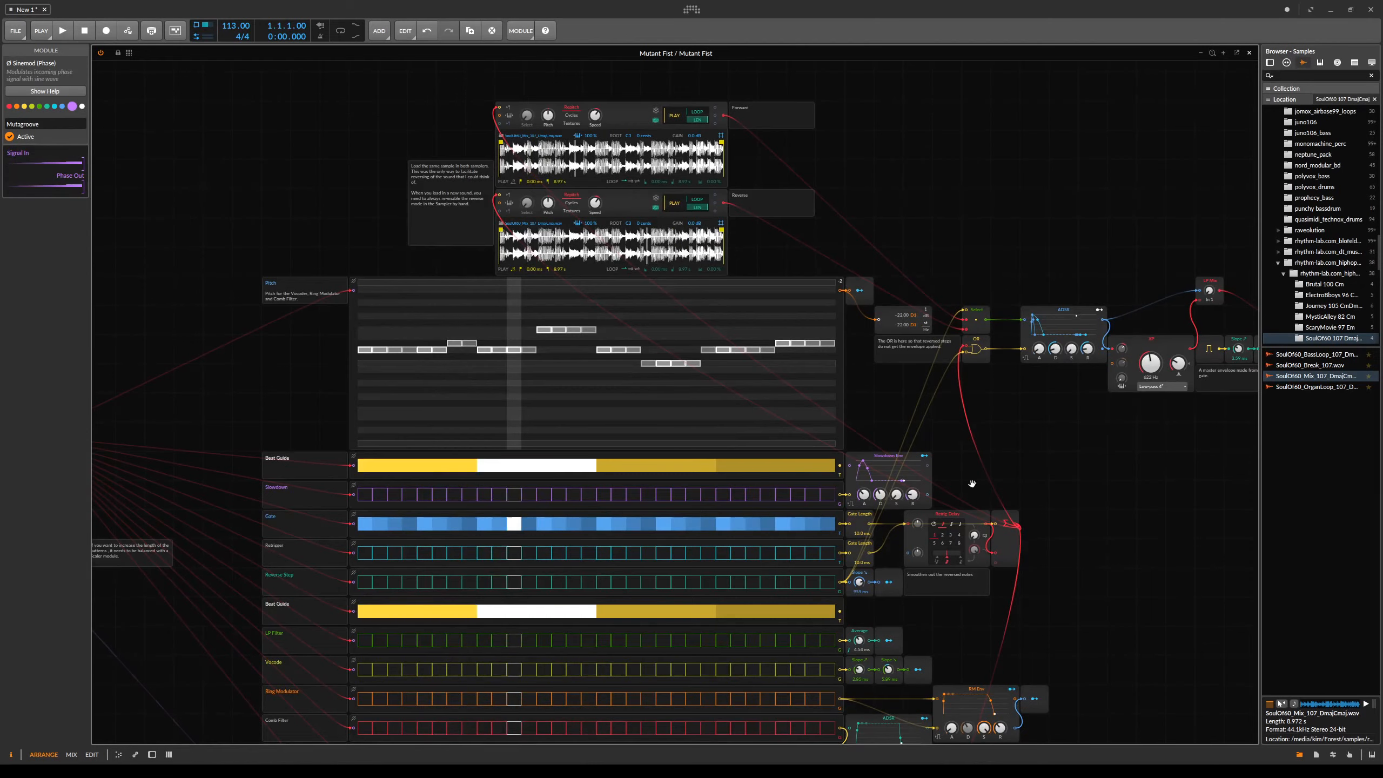
pyautogui.scroll(-6, 972, 483)
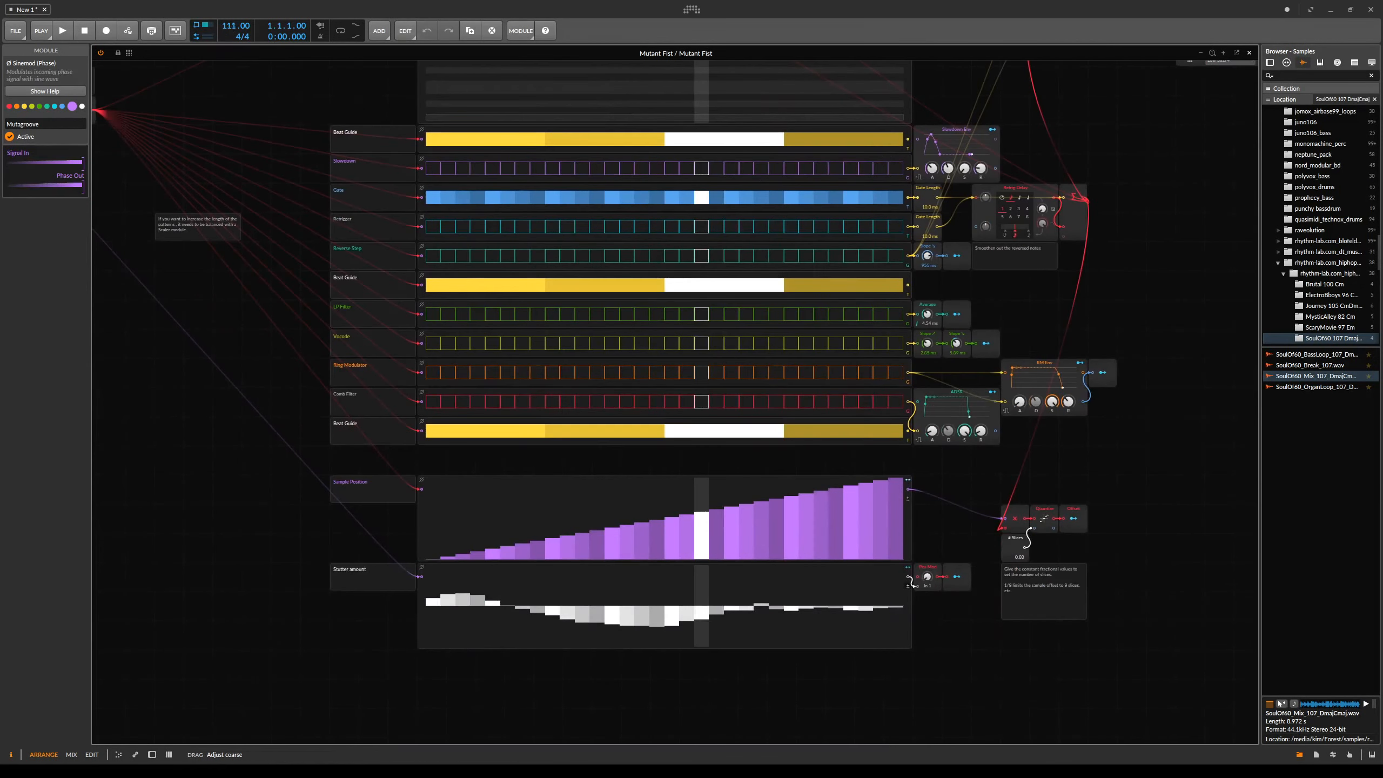
pyautogui.moveTo(463, 497)
pyautogui.mouseDown()
pyautogui.moveTo(480, 524)
pyautogui.moveTo(606, 492)
pyautogui.moveTo(776, 539)
pyautogui.moveTo(866, 490)
pyautogui.mouseUp()
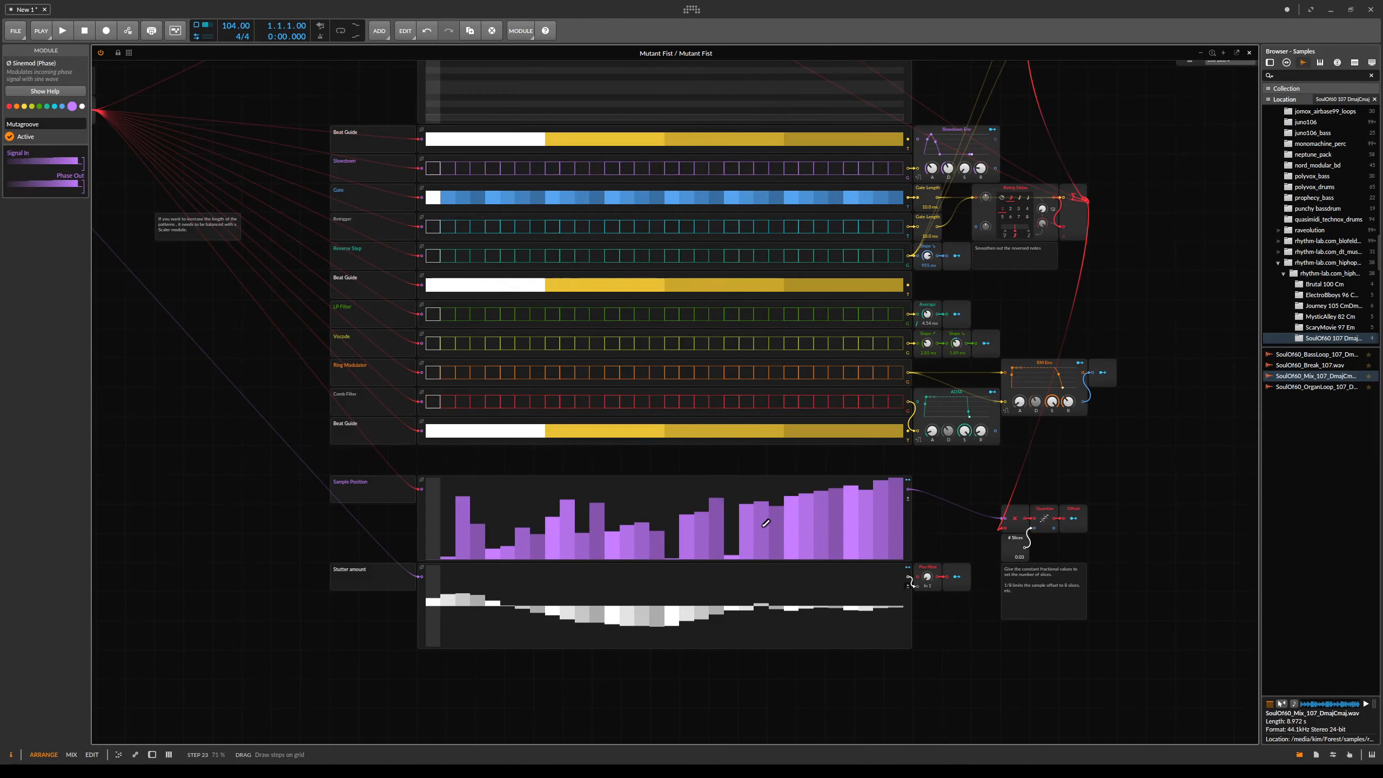
pyautogui.click(806, 512)
pyautogui.click(835, 536)
pyautogui.click(866, 545)
pyautogui.click(791, 542)
pyautogui.click(641, 496)
pyautogui.click(520, 501)
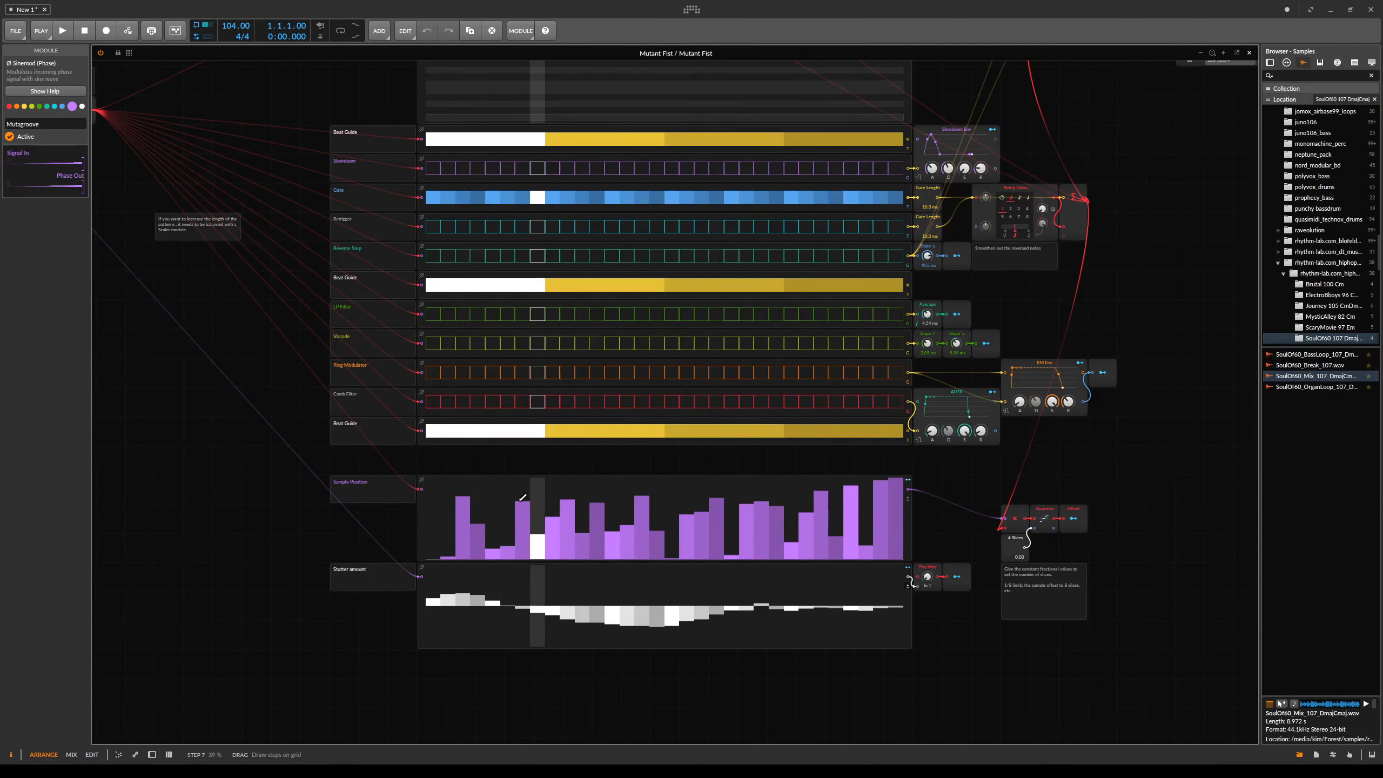
# - Open the device panel and raise the Arp Mix macro slightly
pyautogui.moveTo(590, 409); pyautogui.dragTo(602, 425)
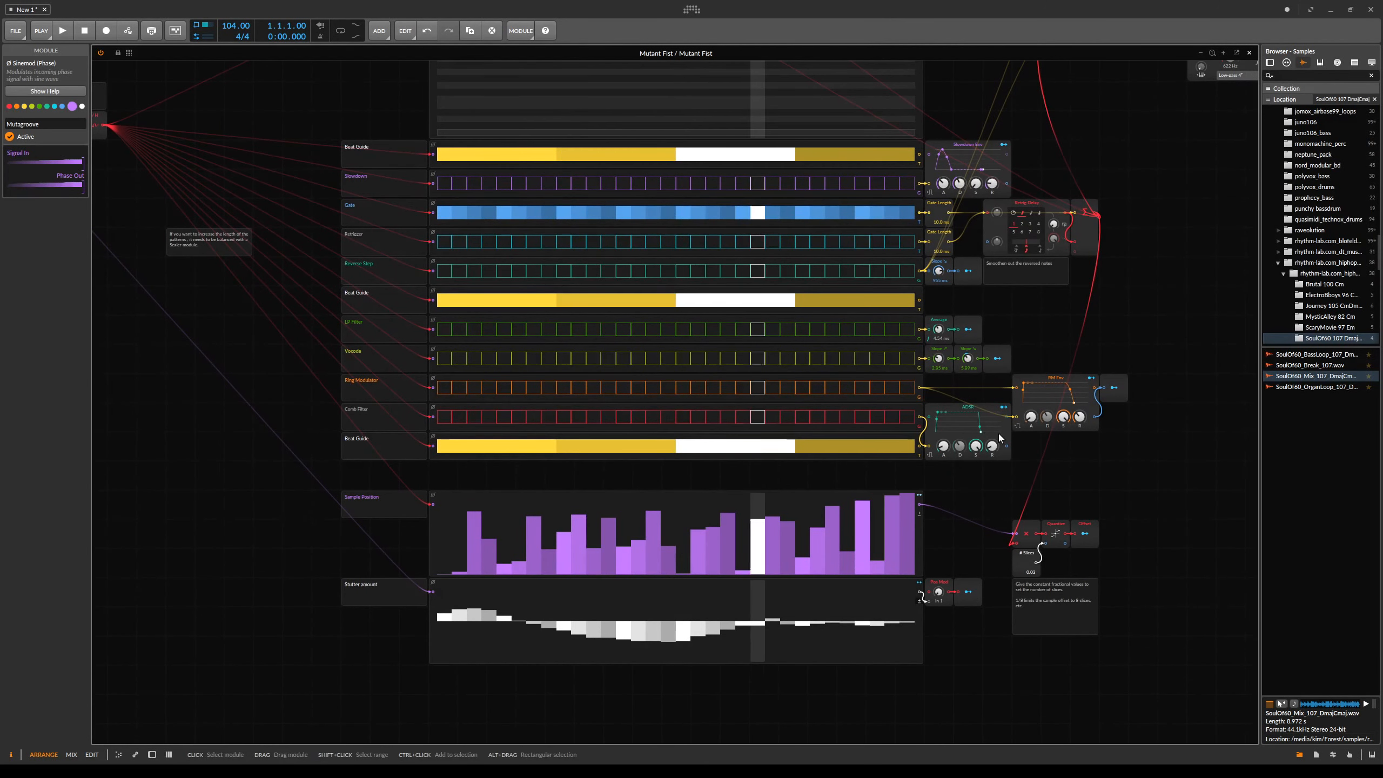
pyautogui.press('d')
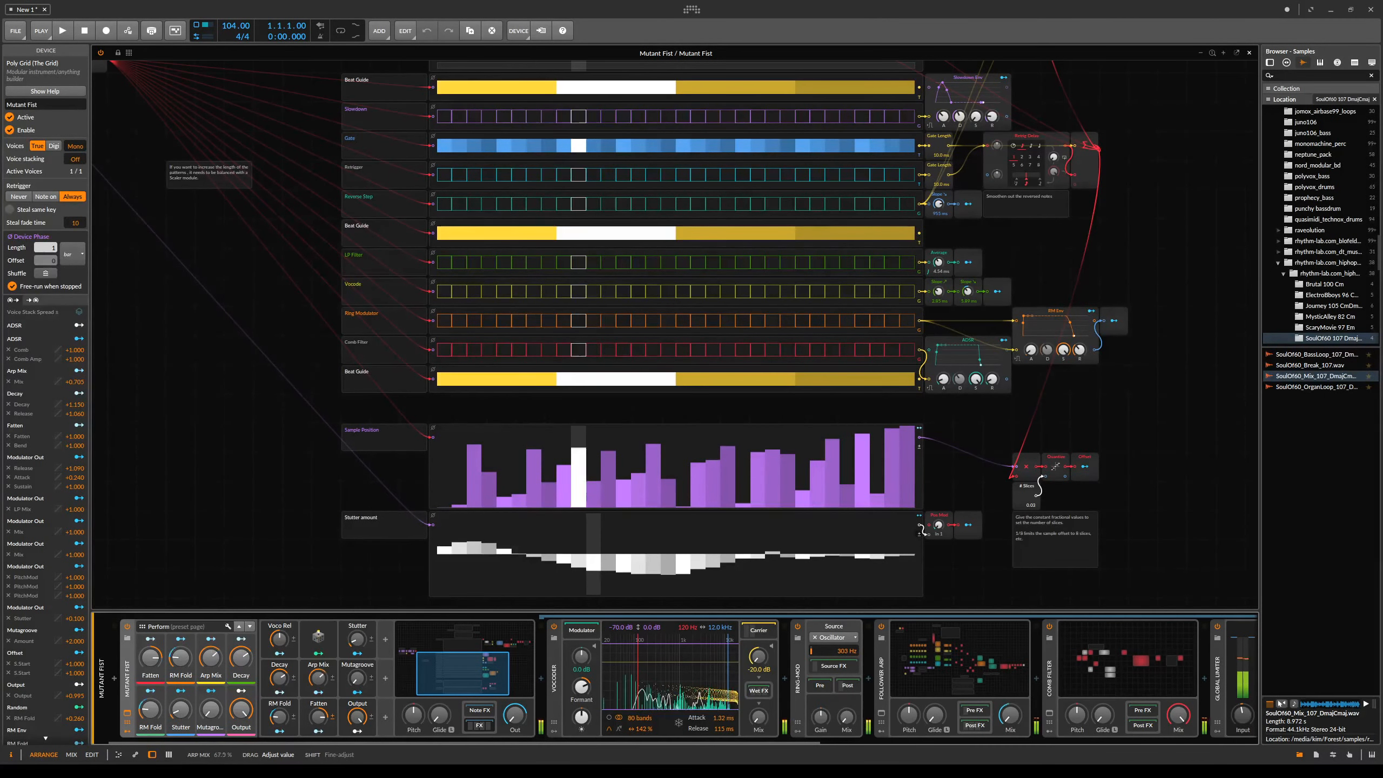
pyautogui.moveTo(211, 657); pyautogui.dragTo(223, 639)
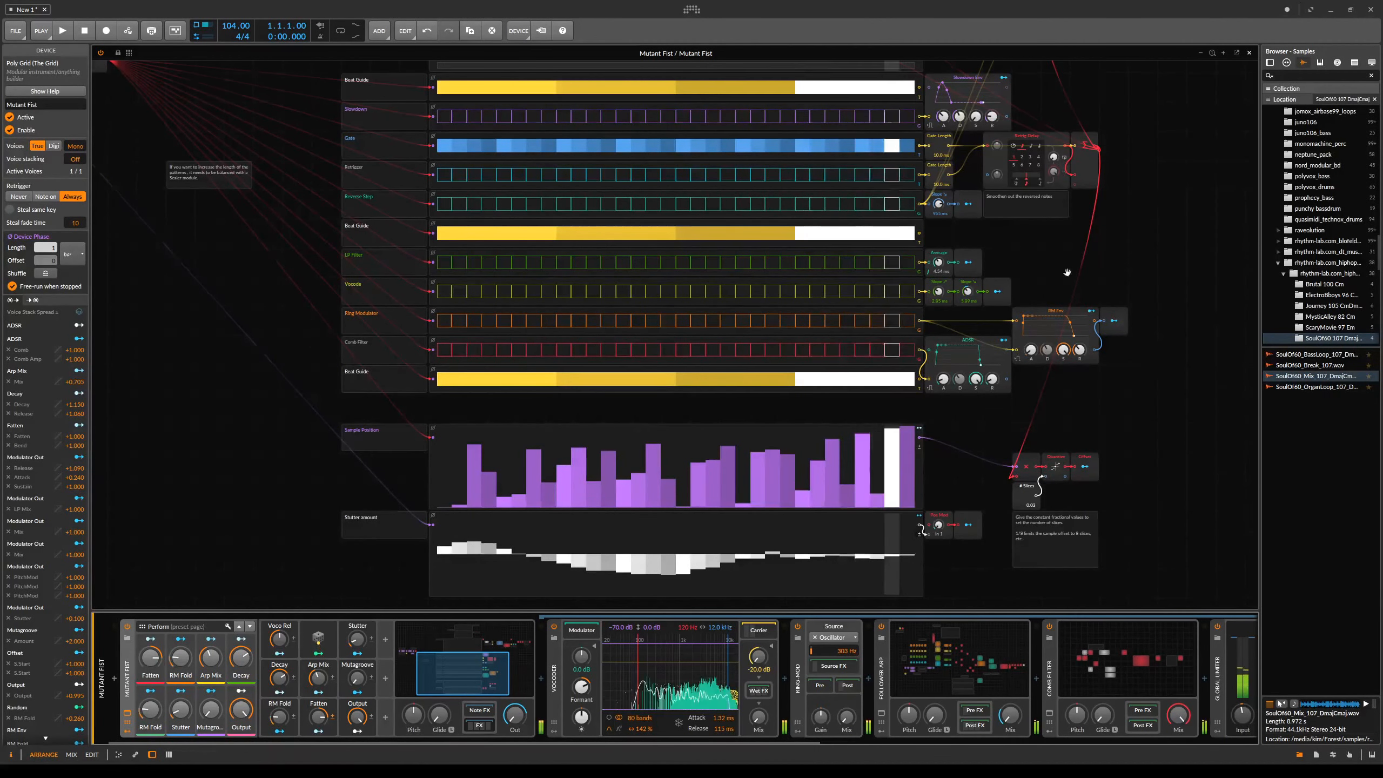
# - Draw a pattern of active steps into the Vocode sequencer
pyautogui.scroll(3, 1067, 272)
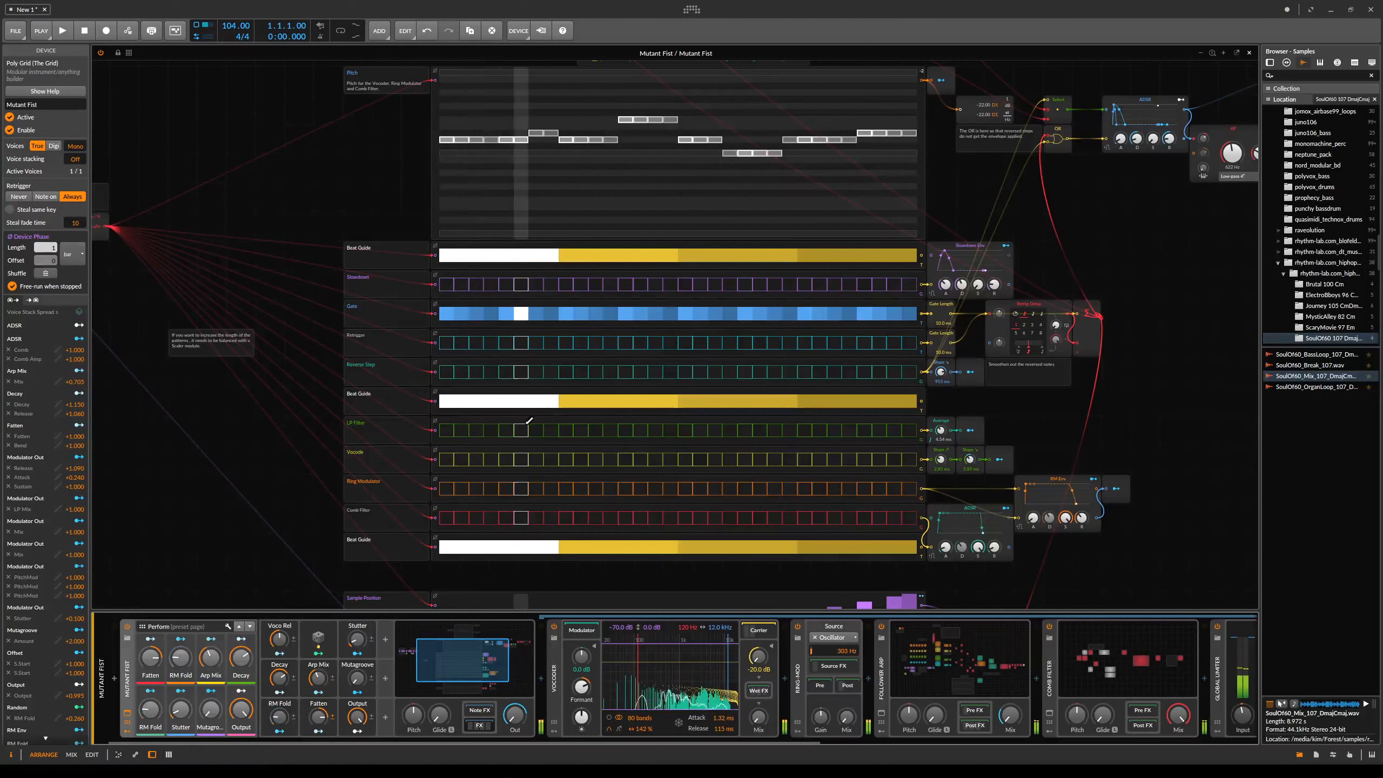
pyautogui.moveTo(473, 461); pyautogui.dragTo(495, 460)
pyautogui.moveTo(547, 459); pyautogui.dragTo(613, 455)
pyautogui.moveTo(665, 451); pyautogui.dragTo(694, 451)
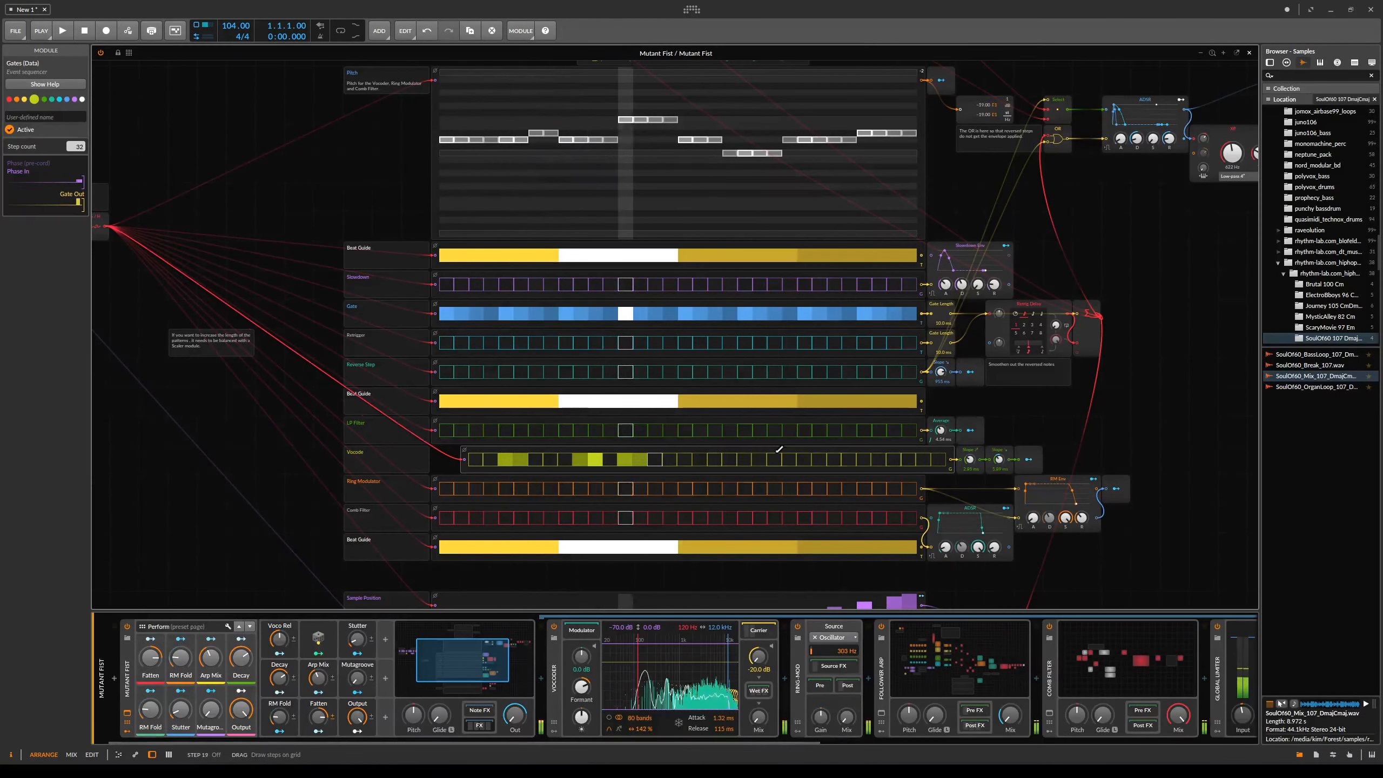
pyautogui.click(731, 457)
pyautogui.click(819, 459)
pyautogui.click(879, 459)
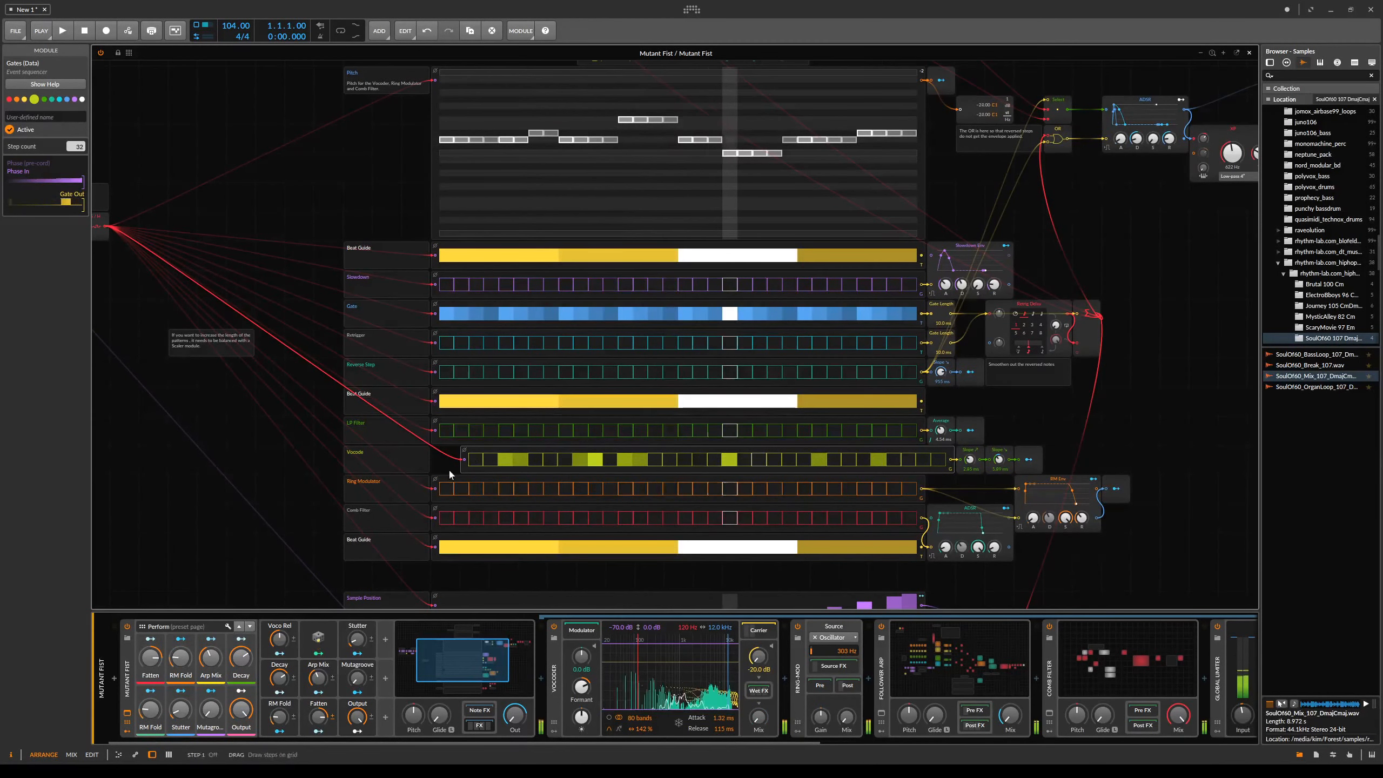
pyautogui.moveTo(468, 469); pyautogui.dragTo(443, 469)
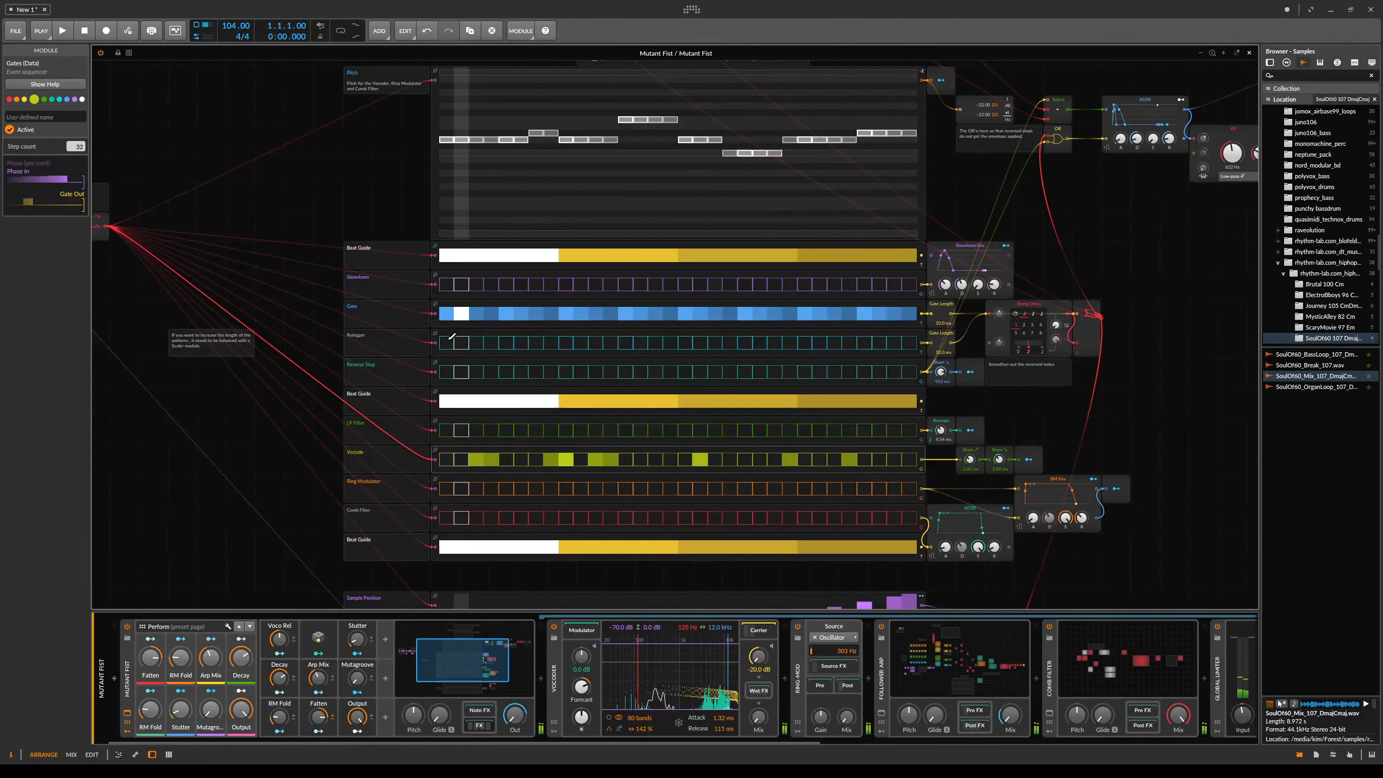
# - Draw active steps into the Ring Modulator and Comb Filter sequencers
pyautogui.scroll(5, 966, 166)
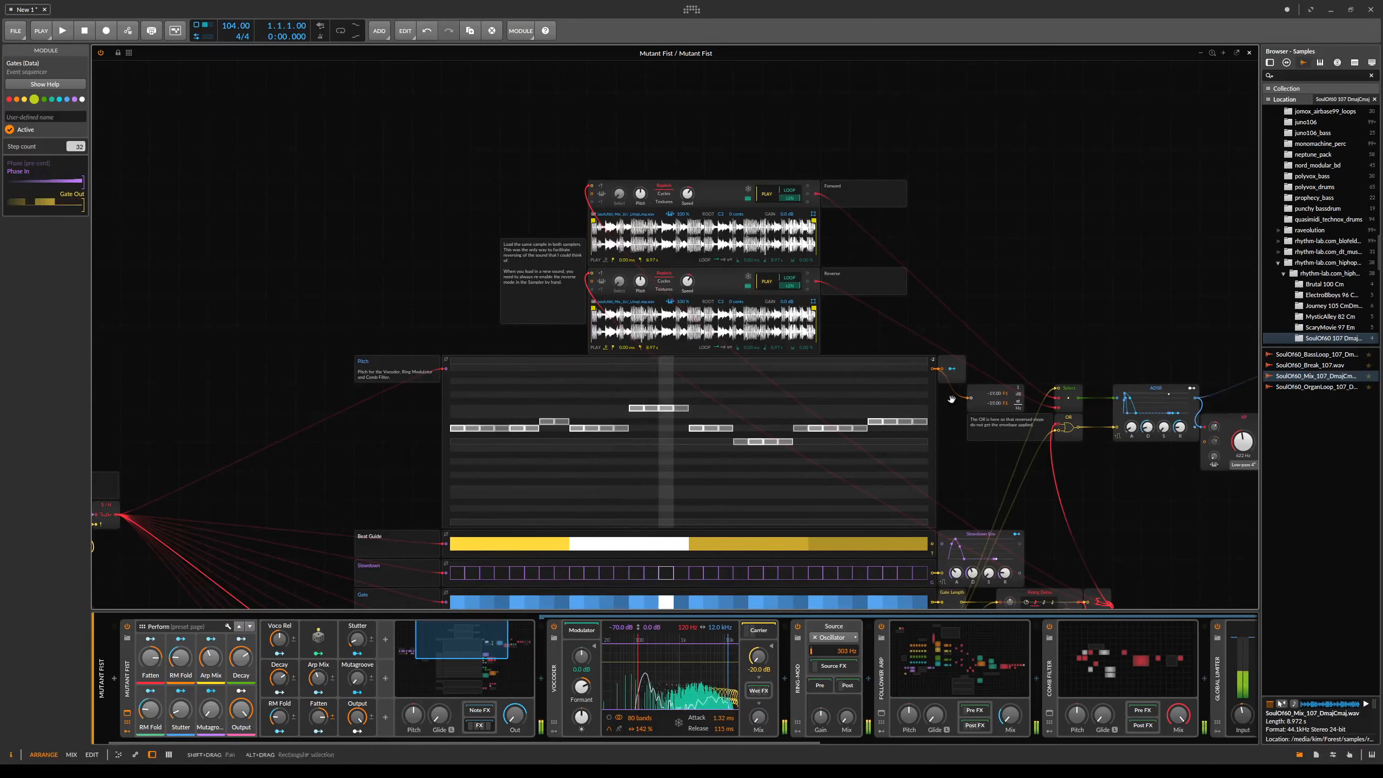
pyautogui.scroll(-4, 897, 362)
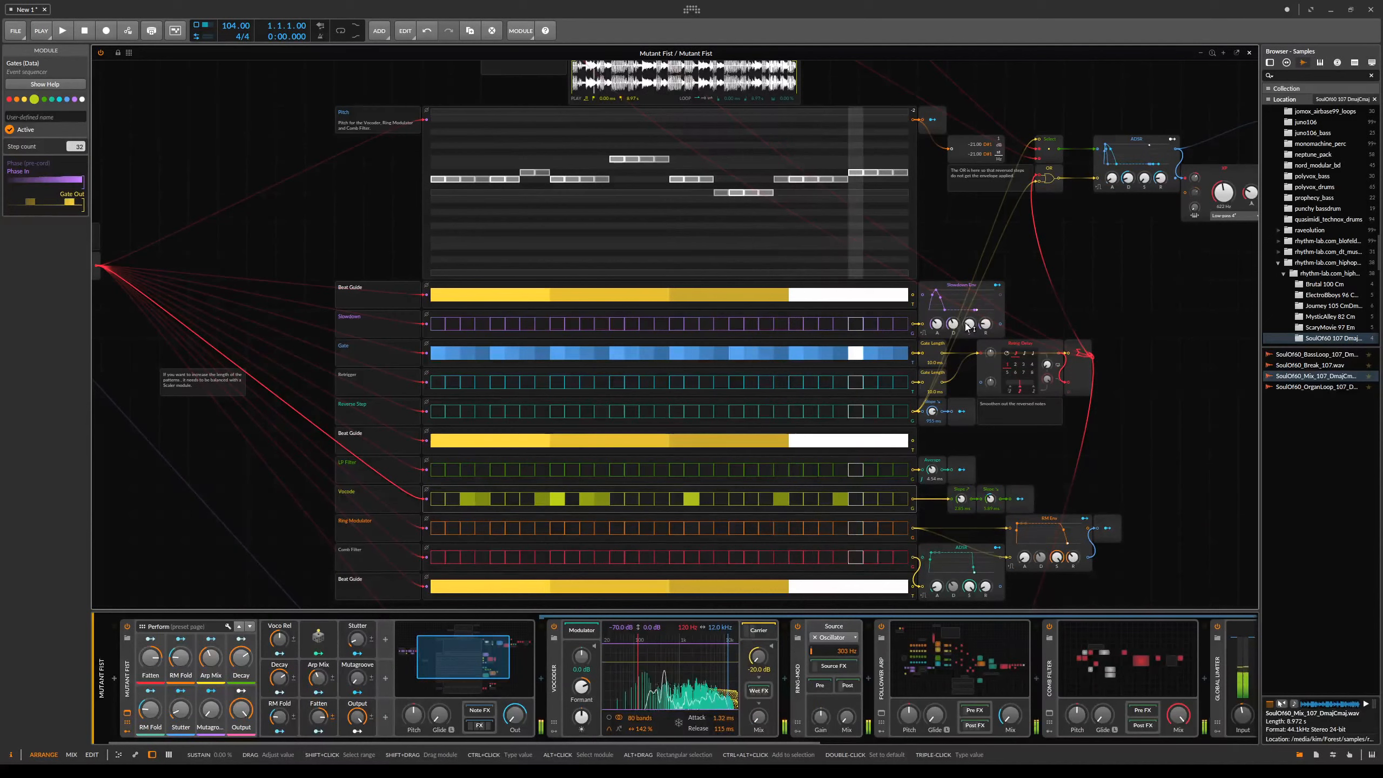
pyautogui.scroll(4, 925, 305)
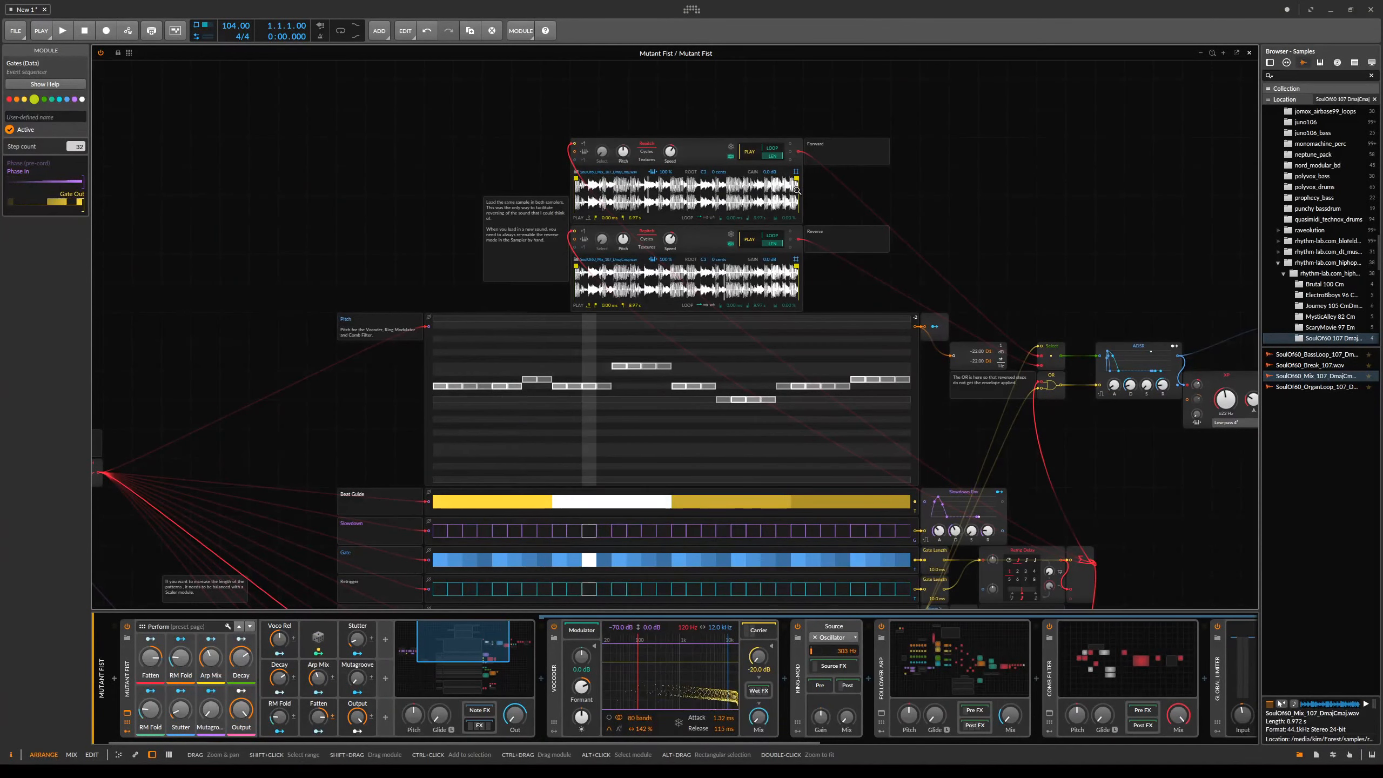
pyautogui.moveTo(1117, 500); pyautogui.dragTo(995, 115)
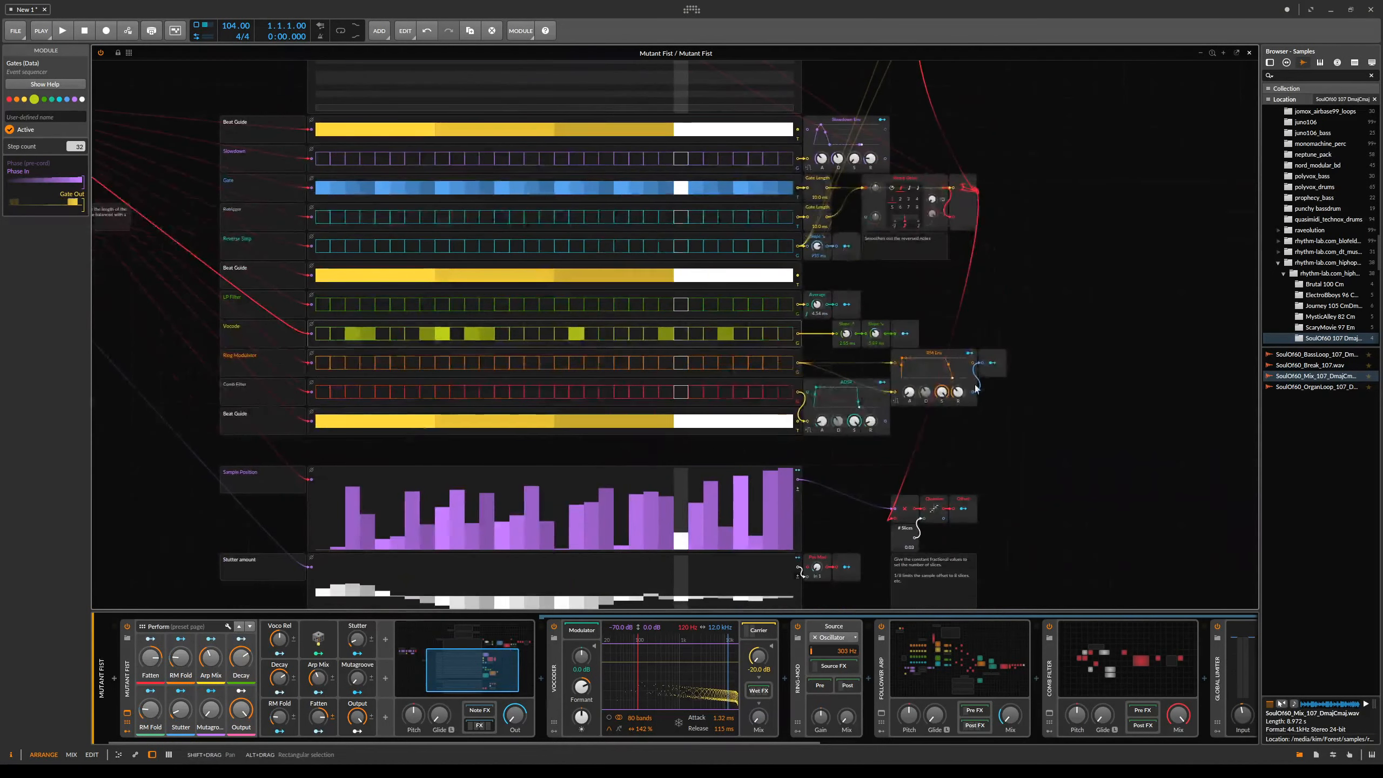
pyautogui.moveTo(974, 214); pyautogui.dragTo(1071, 362)
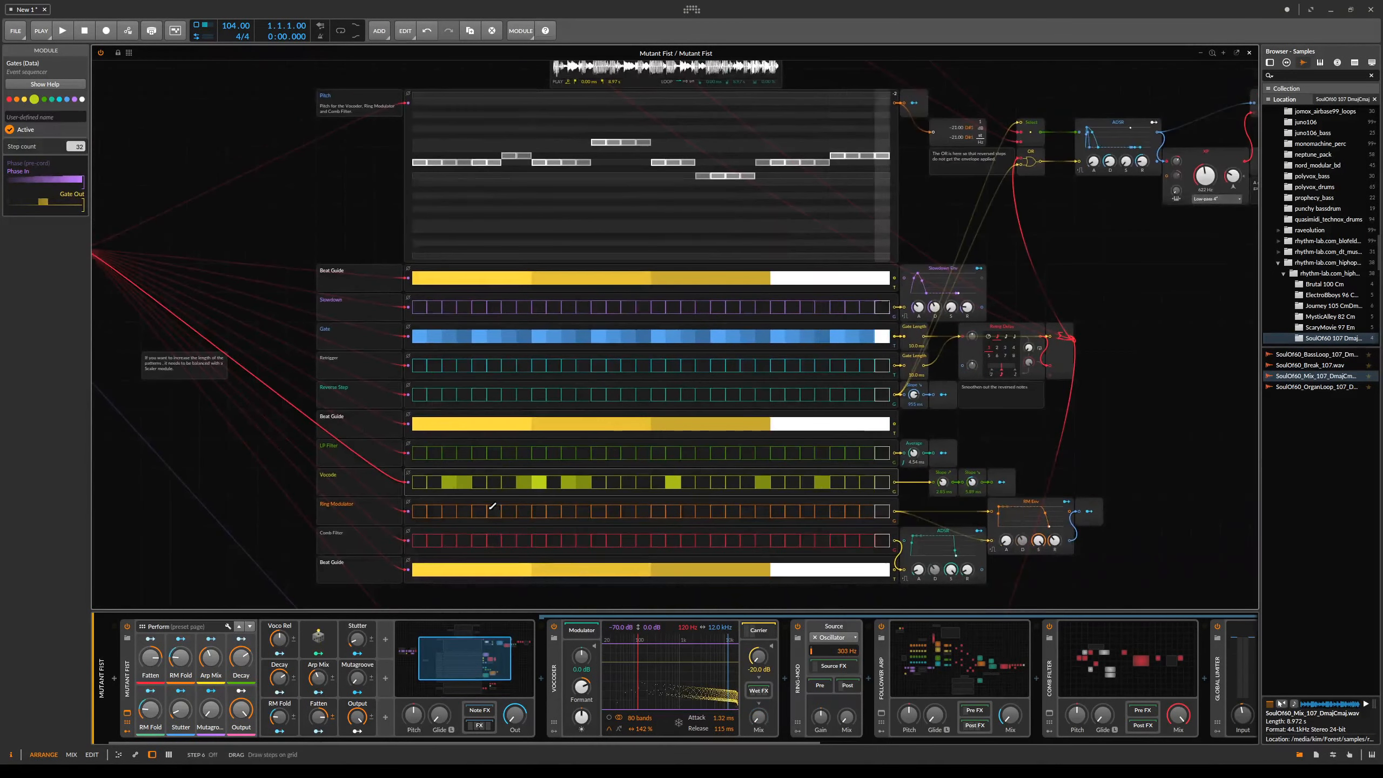
pyautogui.moveTo(491, 510); pyautogui.dragTo(525, 511)
pyautogui.moveTo(644, 511); pyautogui.dragTo(688, 511)
pyautogui.moveTo(833, 541); pyautogui.dragTo(777, 540)
pyautogui.moveTo(508, 540); pyautogui.dragTo(539, 541)
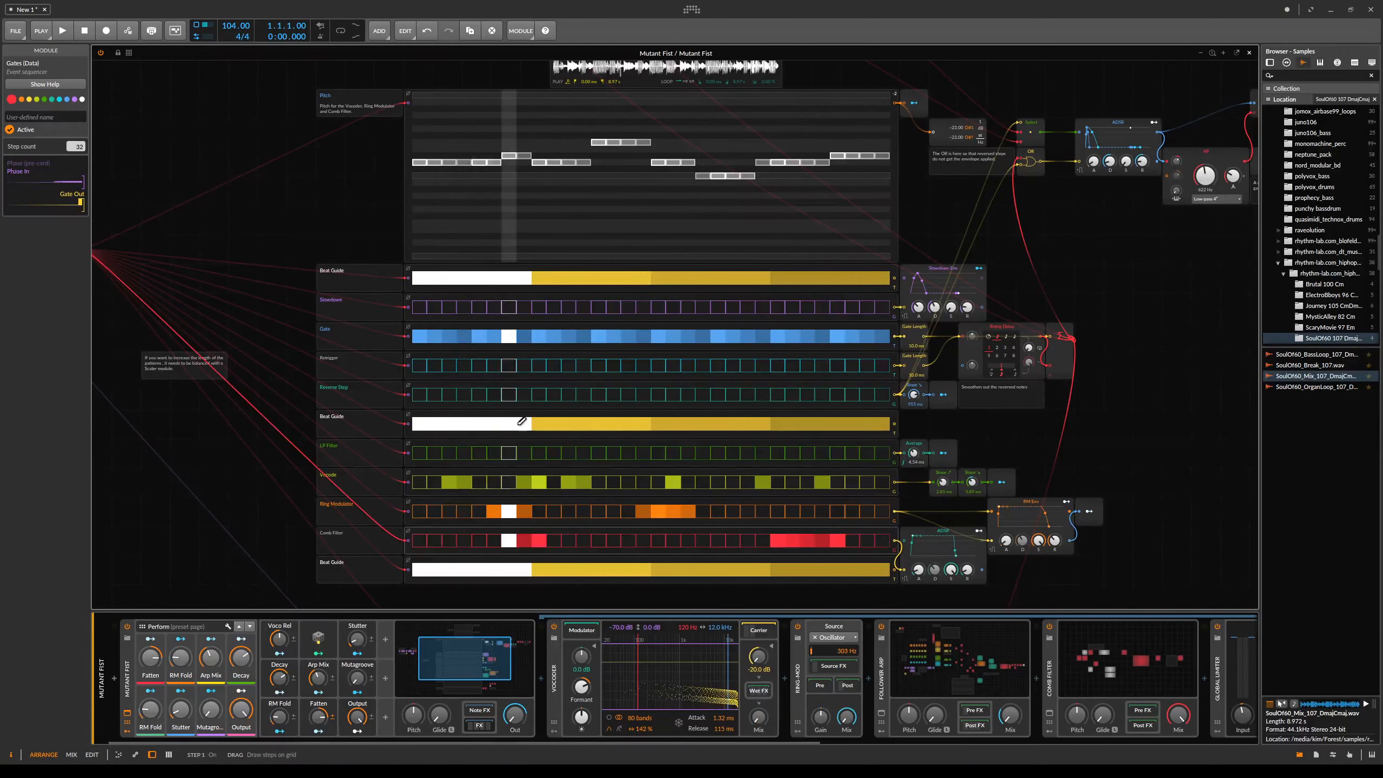
# - Draw a pattern of active steps into the Retrigger sequencer, undoing one stray edit
pyautogui.moveTo(540, 365); pyautogui.dragTo(569, 366)
pyautogui.moveTo(658, 366); pyautogui.dragTo(704, 367)
pyautogui.moveTo(790, 376); pyautogui.dragTo(823, 383)
pyautogui.click(822, 385)
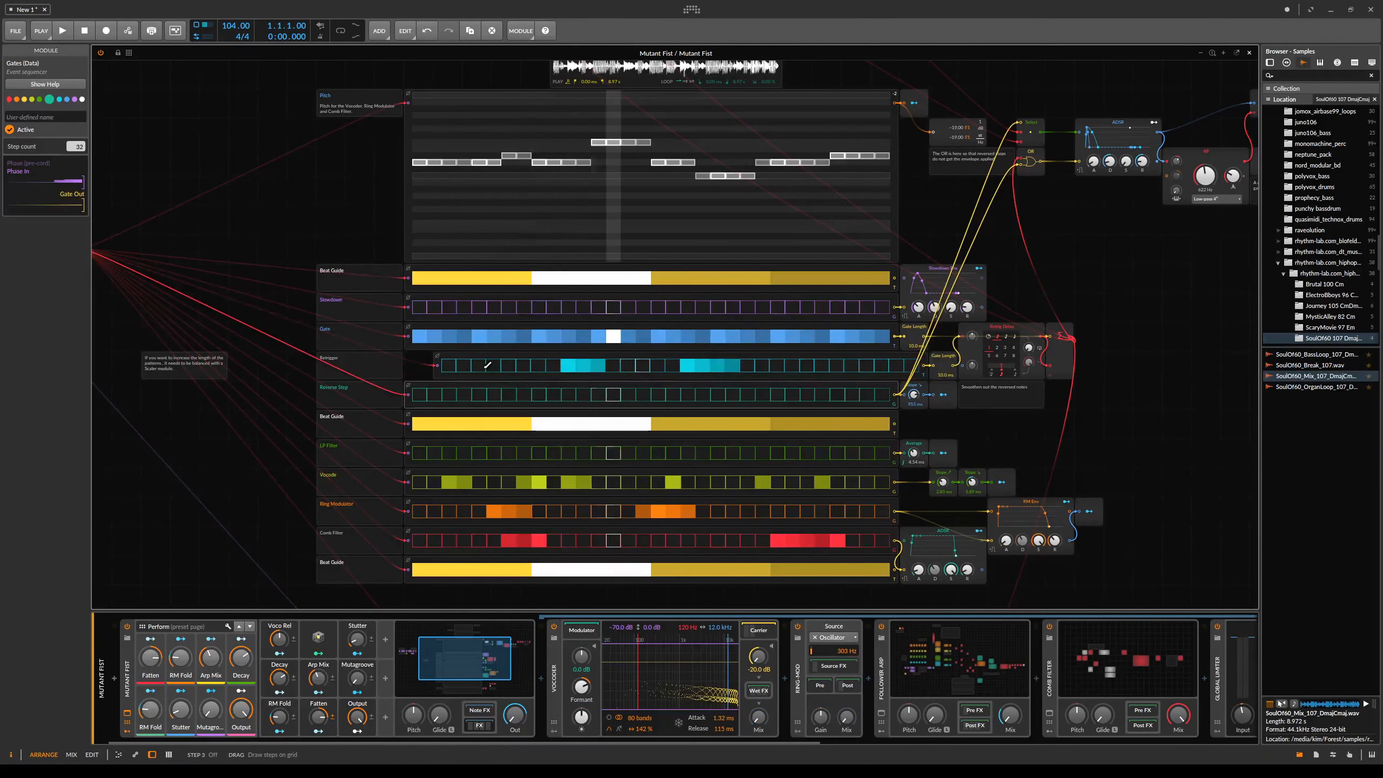
pyautogui.hotkey('ctrl', 'z')
pyautogui.click(524, 366)
pyautogui.click(569, 366)
pyautogui.click(539, 366)
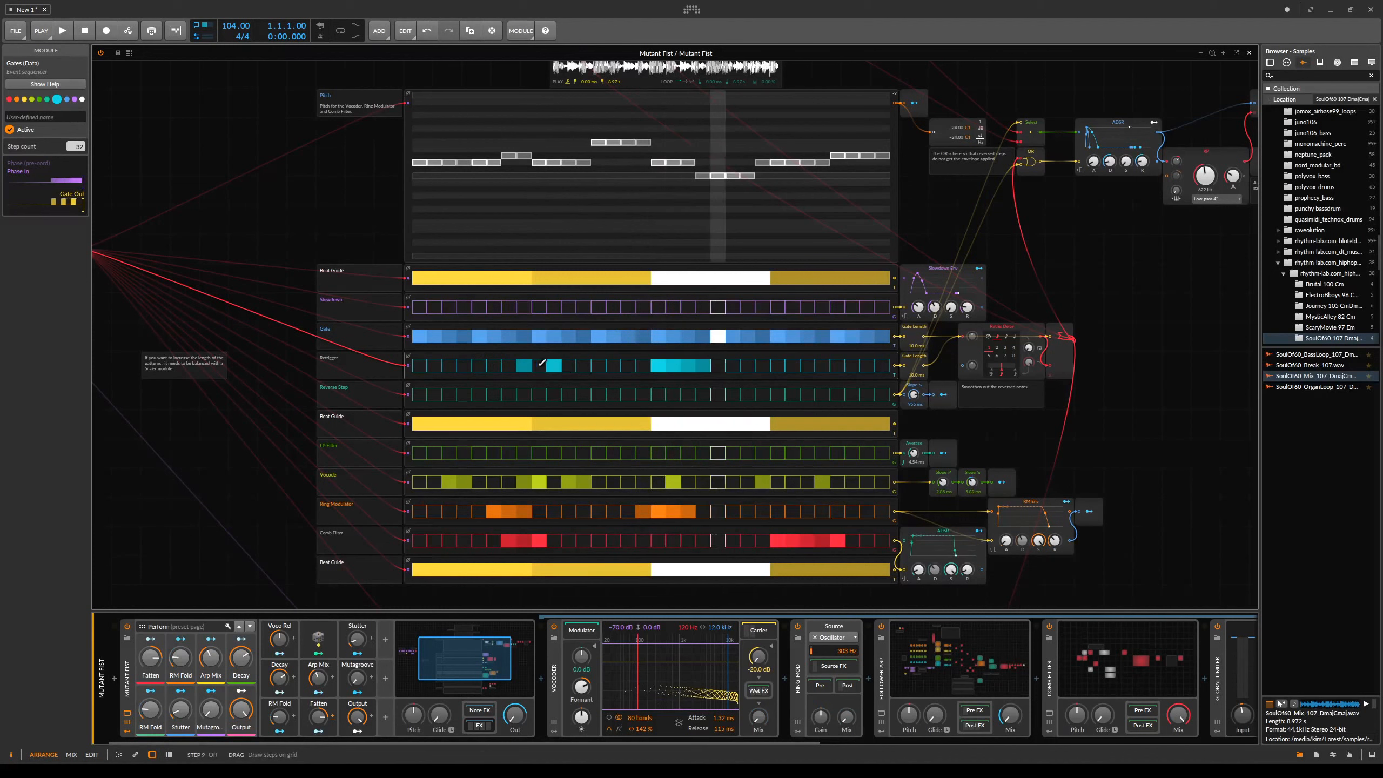
# - Draw a pattern of active steps into the Reverse Step sequencer
pyautogui.click(823, 393)
pyautogui.click(718, 394)
pyautogui.moveTo(614, 393); pyautogui.dragTo(599, 395)
pyautogui.click(494, 395)
pyautogui.click(525, 394)
pyautogui.click(554, 393)
# - Toggle several active steps on in the Slowdown sequencer
pyautogui.click(479, 306)
pyautogui.click(643, 307)
pyautogui.click(822, 307)
pyautogui.click(524, 307)
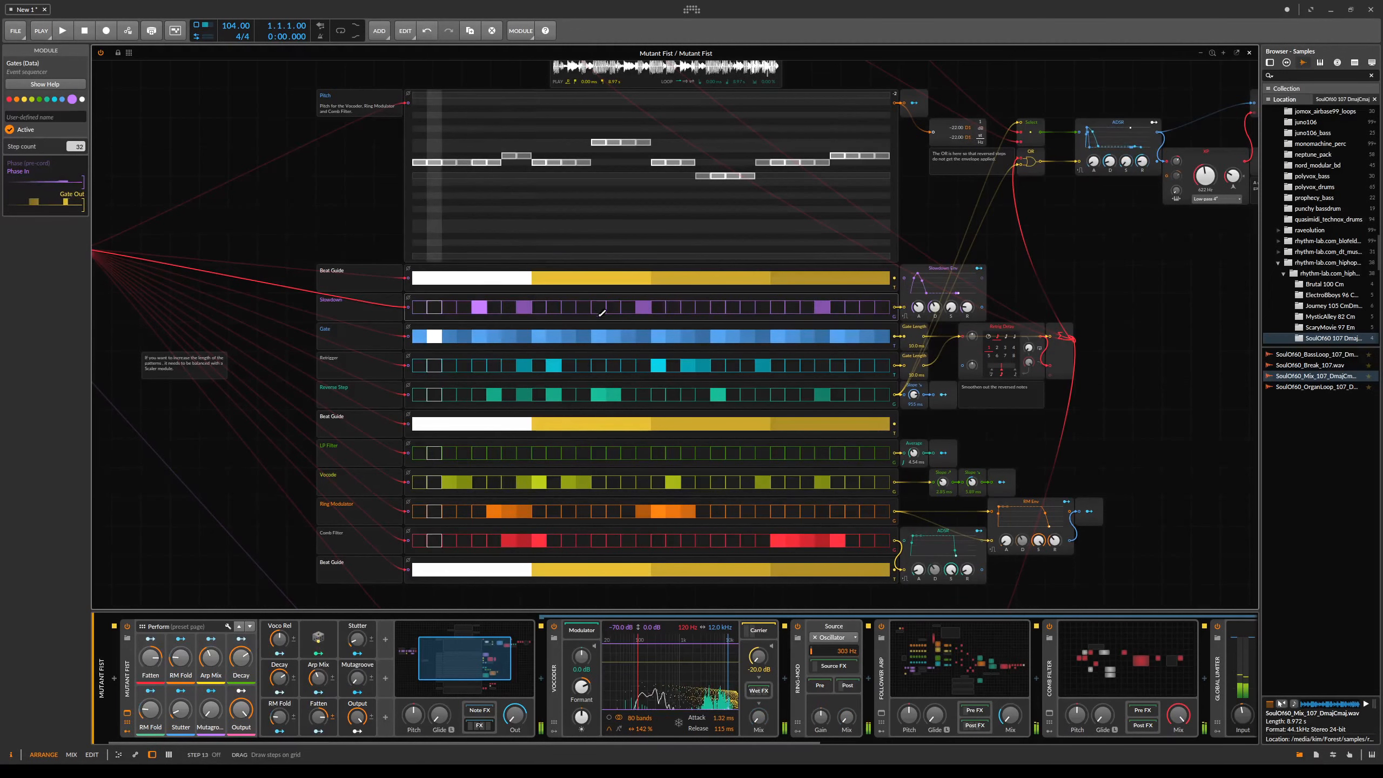
# - Set the tempo to 155 BPM and toggle steps in the Comb Filter and Ring Modulator sequencers
pyautogui.moveTo(233, 30); pyautogui.dragTo(233, 10)
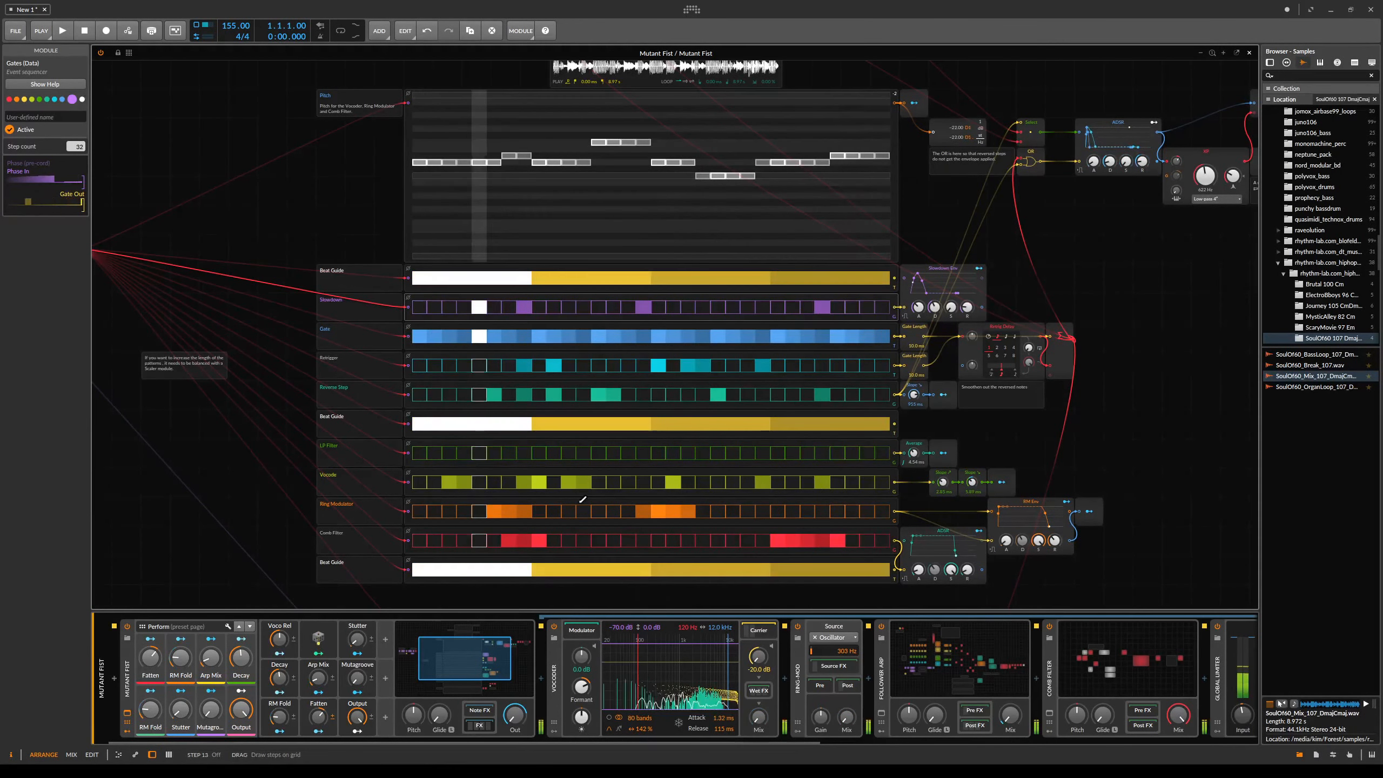
pyautogui.click(807, 541)
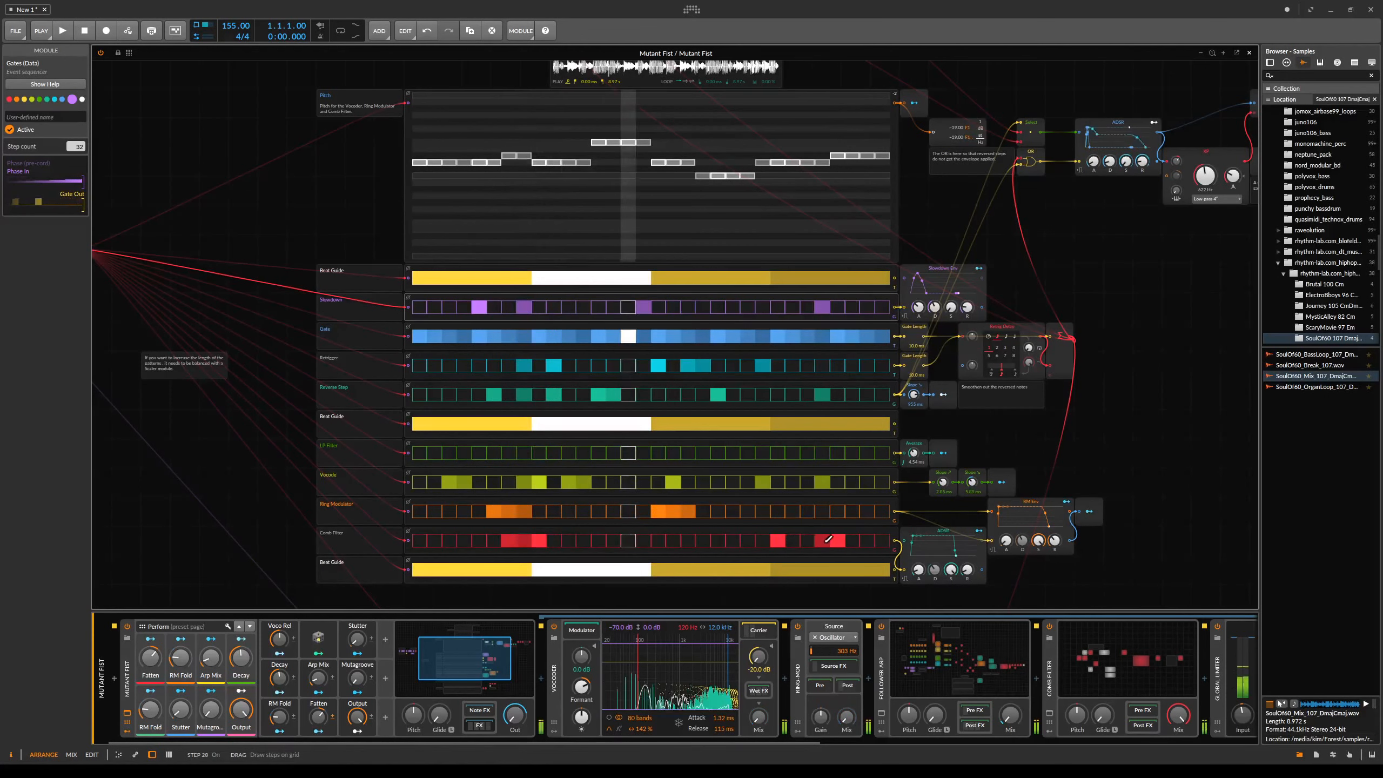
pyautogui.click(837, 541)
pyautogui.click(537, 541)
pyautogui.click(519, 512)
pyautogui.click(508, 512)
pyautogui.click(508, 541)
pyautogui.click(674, 513)
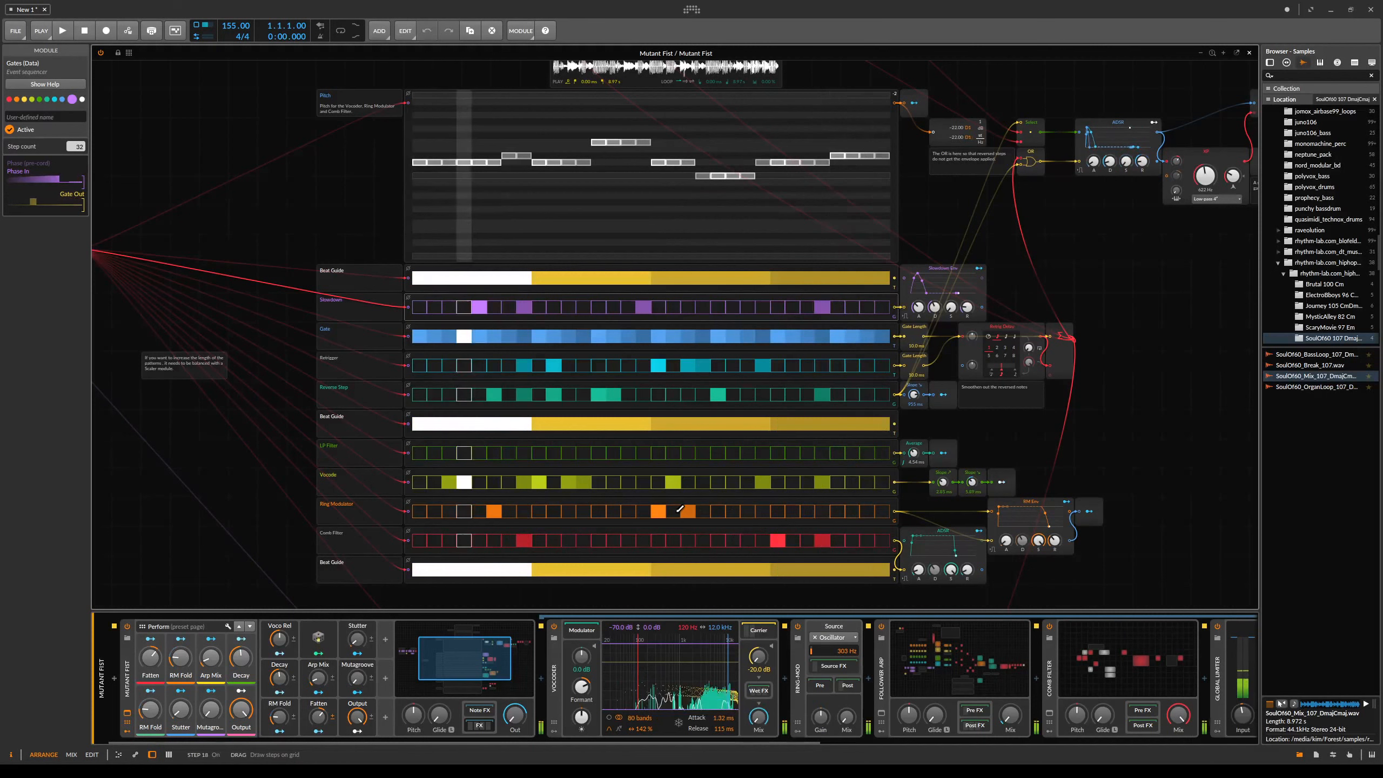
# - Clear all steps from the Vocode, Ring Modulator and Comb Filter sequencers
pyautogui.moveTo(690, 484); pyautogui.dragTo(746, 485)
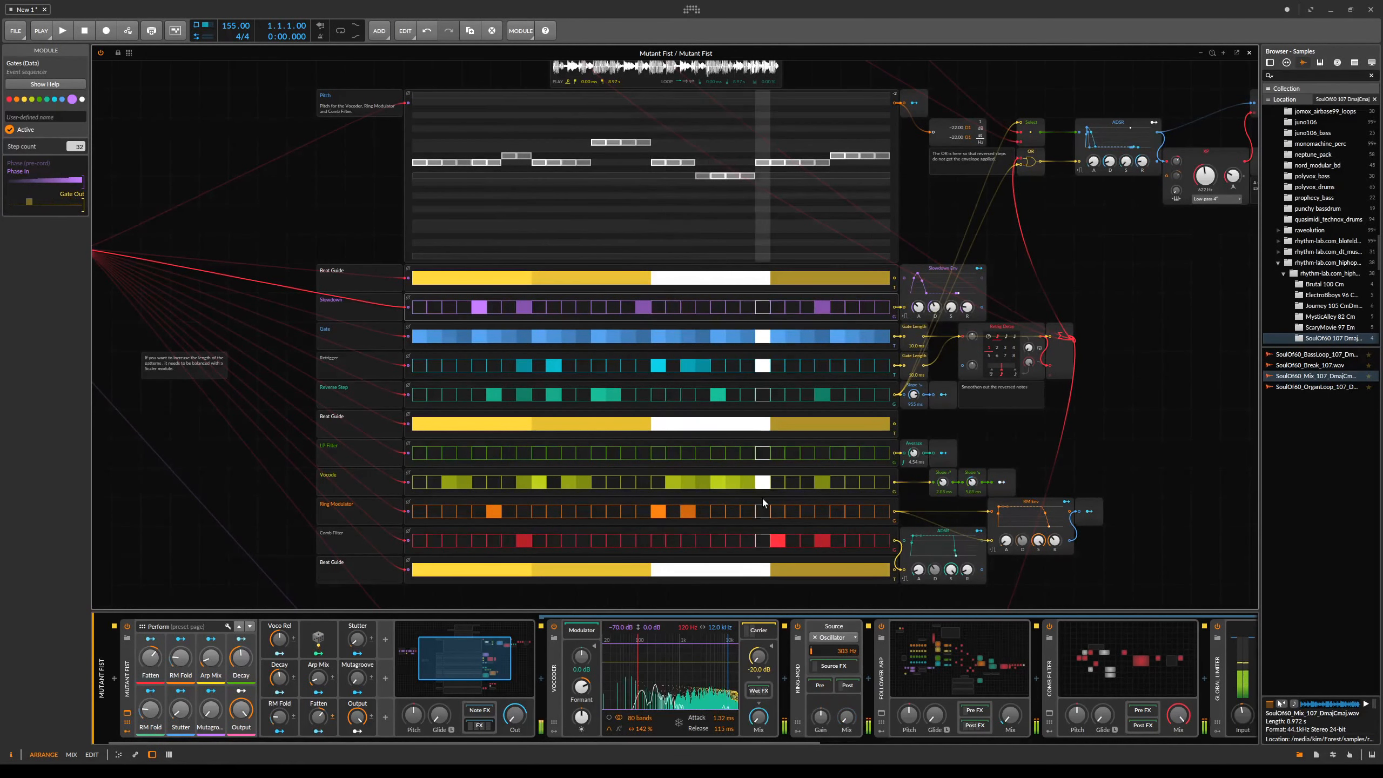
pyautogui.moveTo(1075, 408); pyautogui.dragTo(1031, 401)
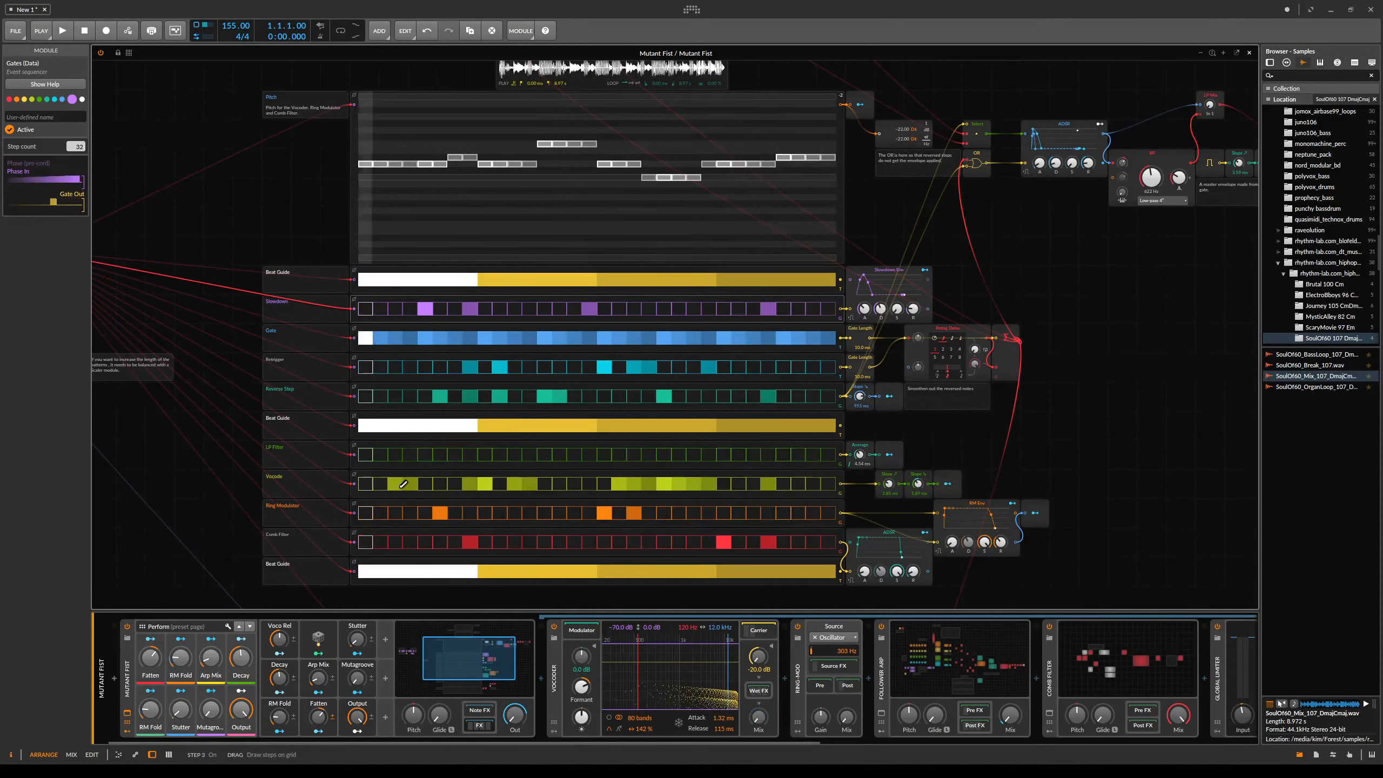
pyautogui.moveTo(396, 483); pyautogui.dragTo(768, 483)
pyautogui.rightClick(483, 510)
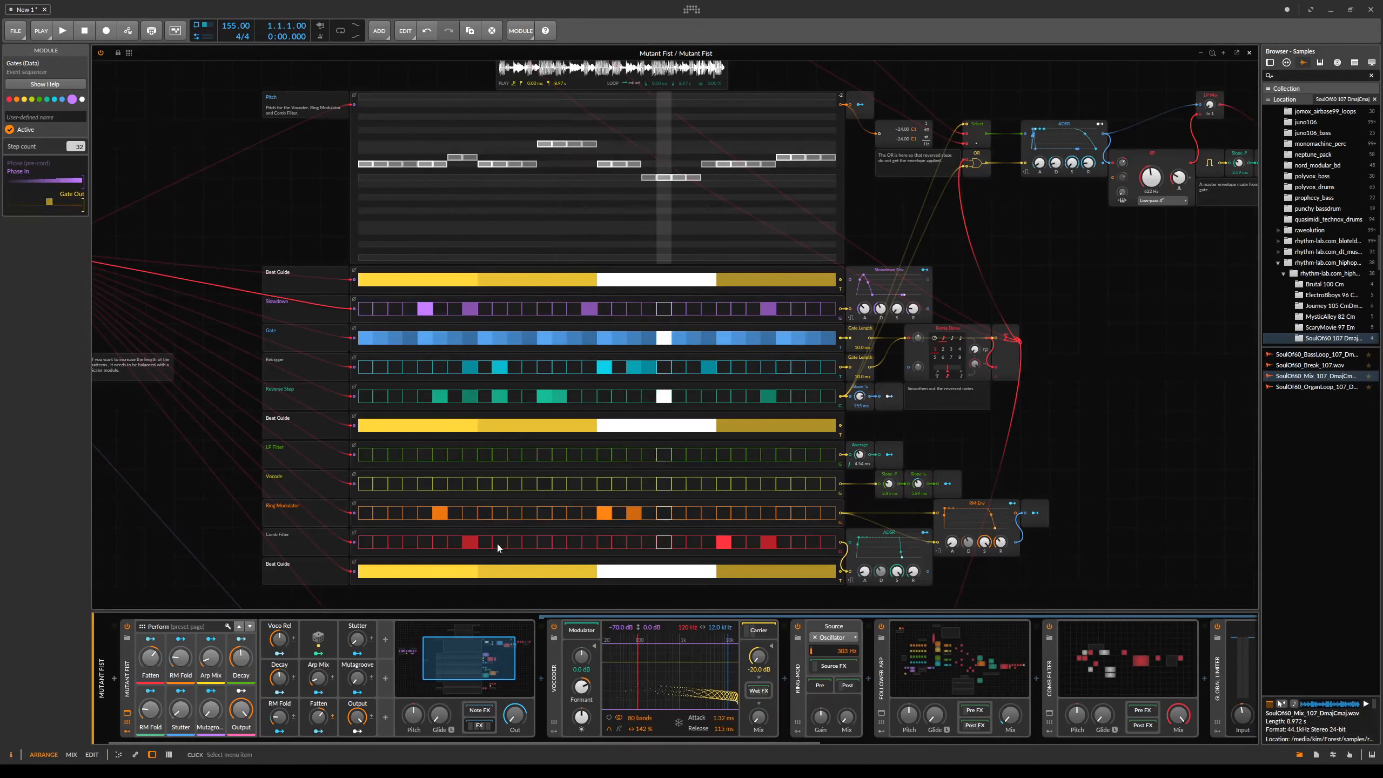
pyautogui.click(500, 550)
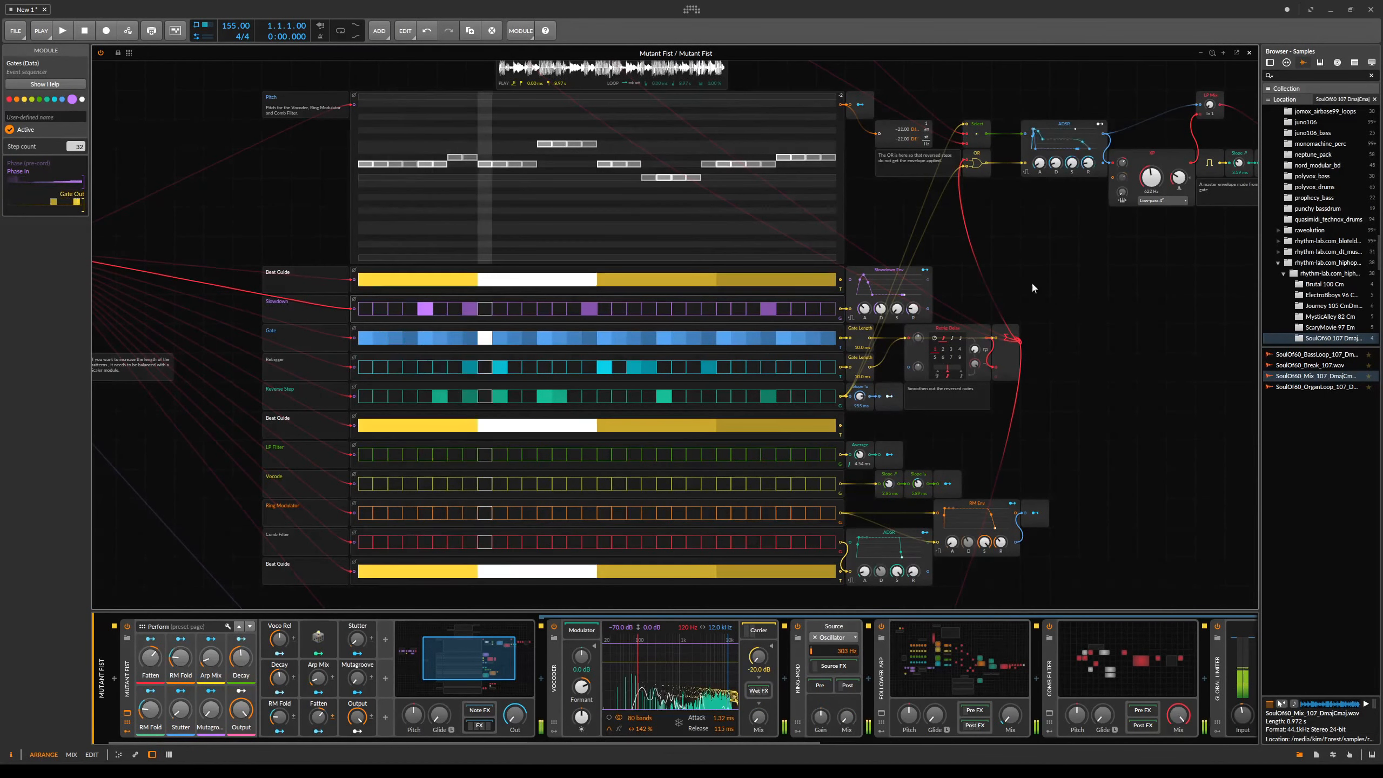
# - Set the project tempo to 104 BPM
pyautogui.scroll(5, 1040, 382)
pyautogui.moveTo(1051, 503); pyautogui.dragTo(1035, 301)
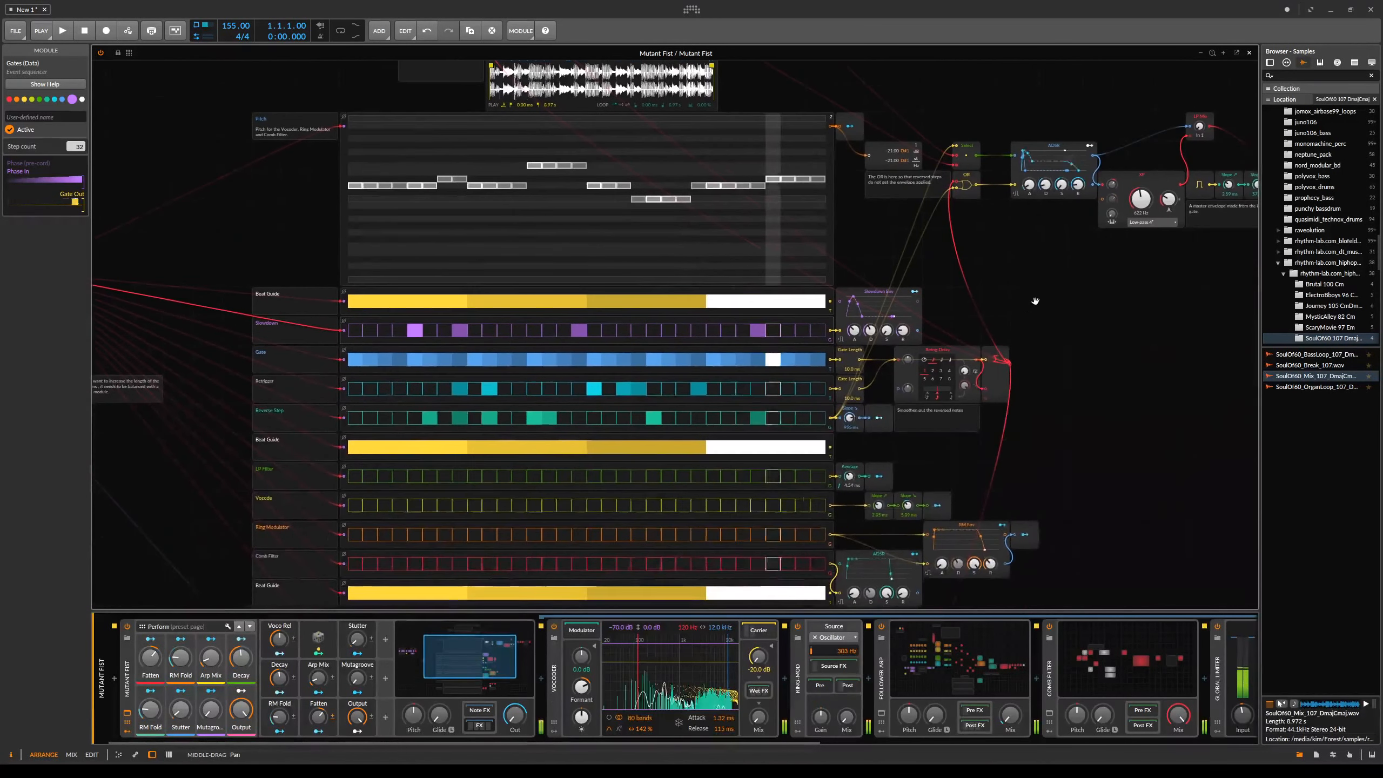
pyautogui.moveTo(236, 25); pyautogui.dragTo(236, 81)
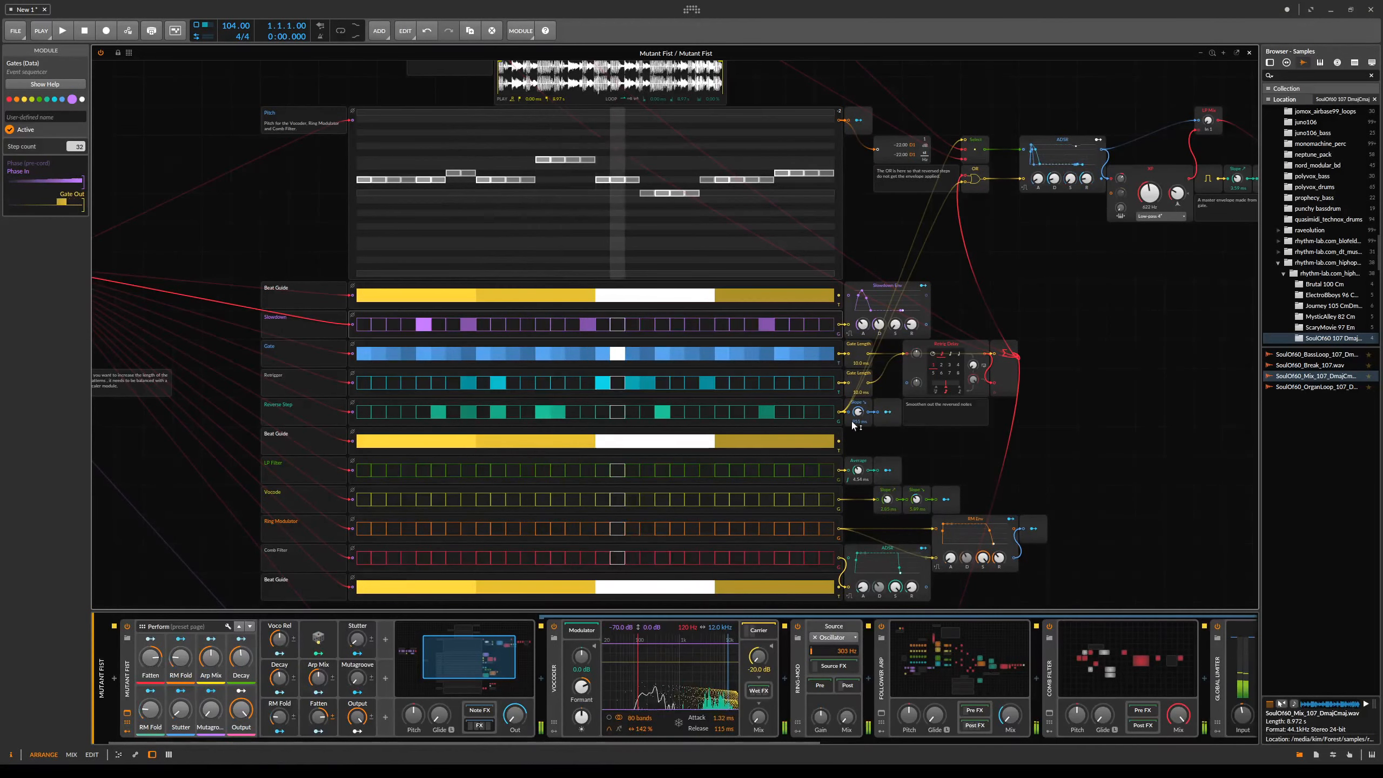
# - Replace the Sample Position sequencer pattern with a rising ramp
pyautogui.moveTo(1070, 338); pyautogui.dragTo(1062, 129)
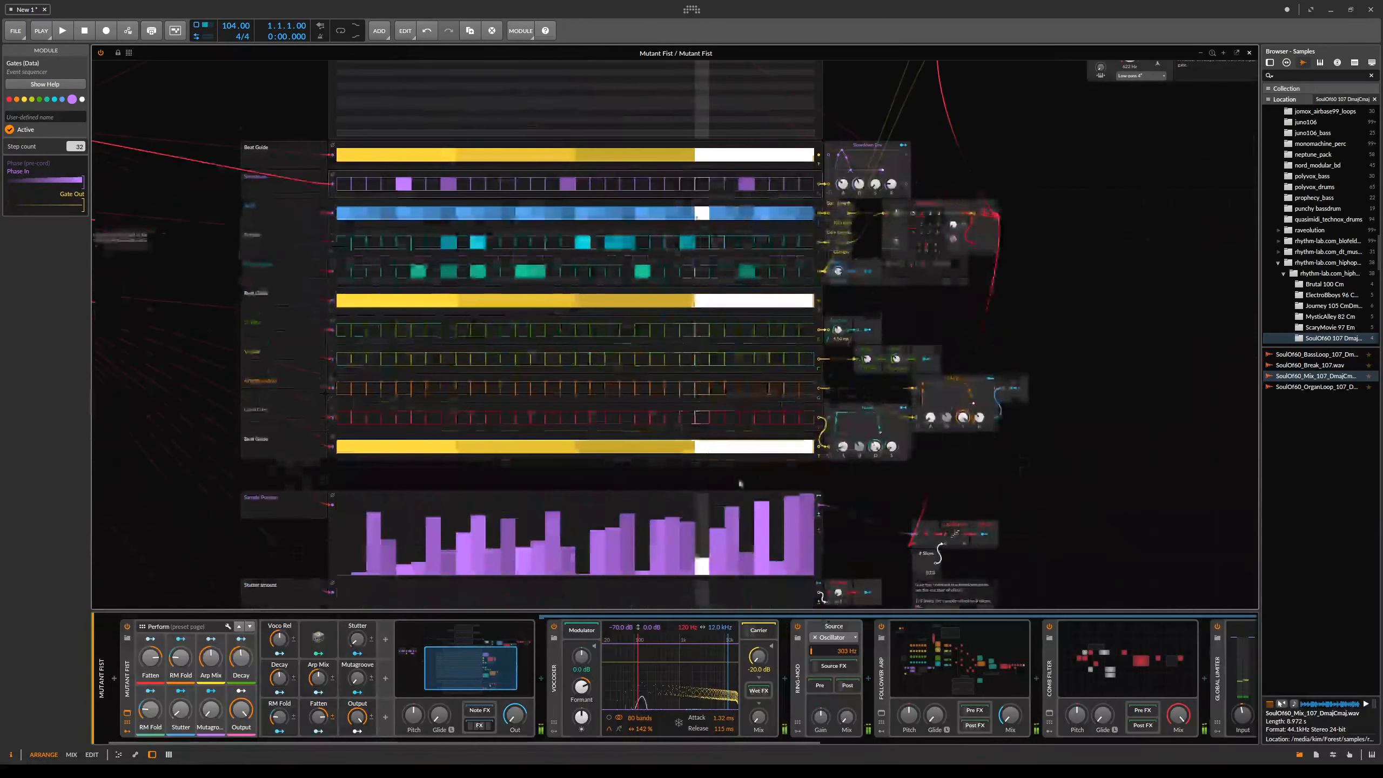
pyautogui.moveTo(585, 557); pyautogui.dragTo(598, 433)
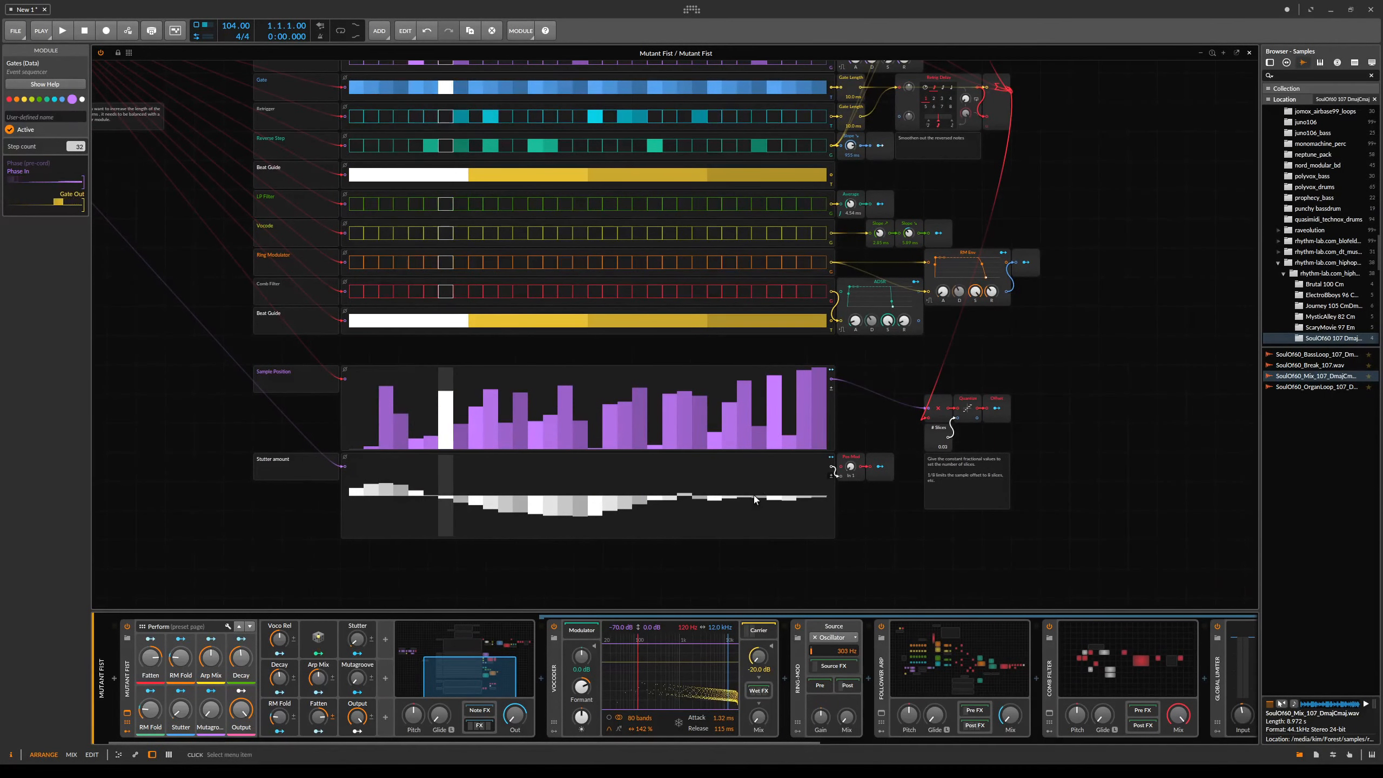
pyautogui.doubleClick(769, 430)
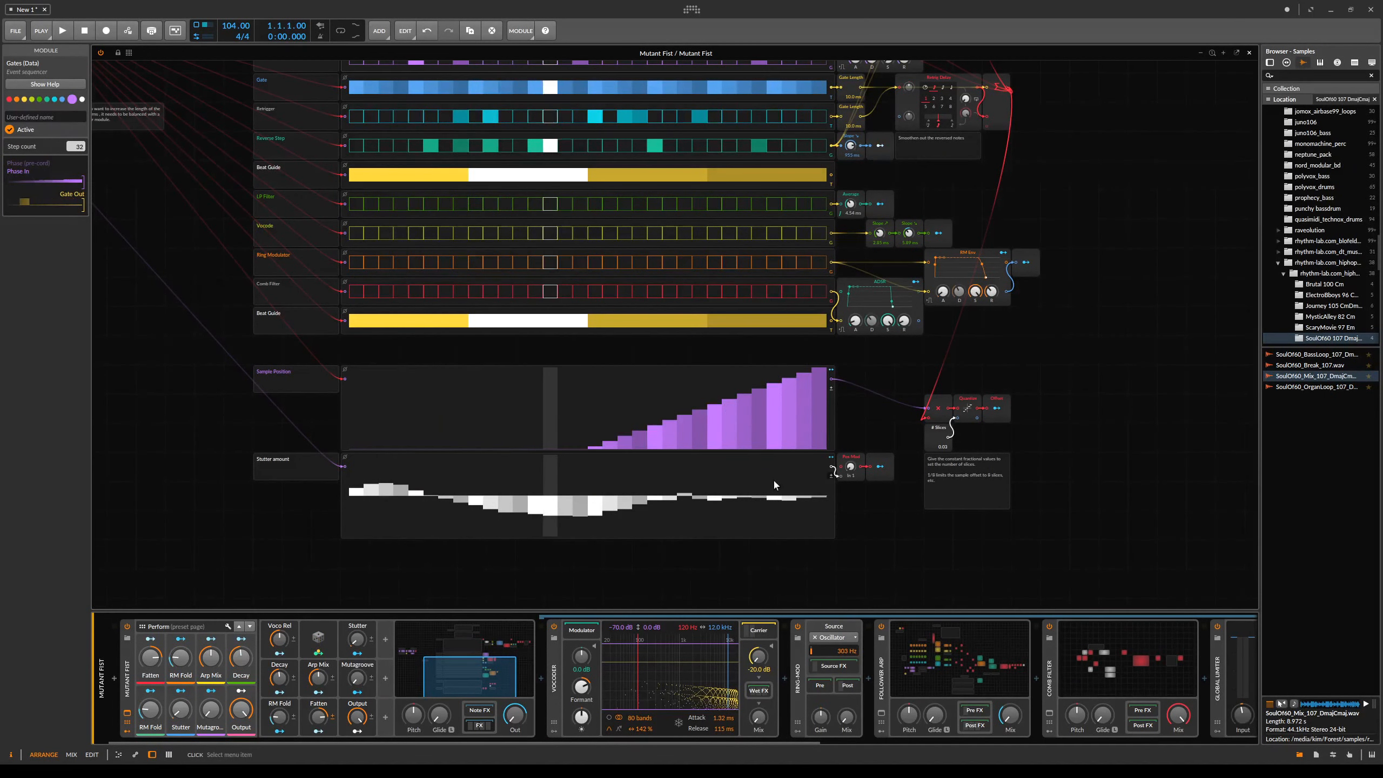
pyautogui.click(880, 575)
pyautogui.rightClick(735, 421)
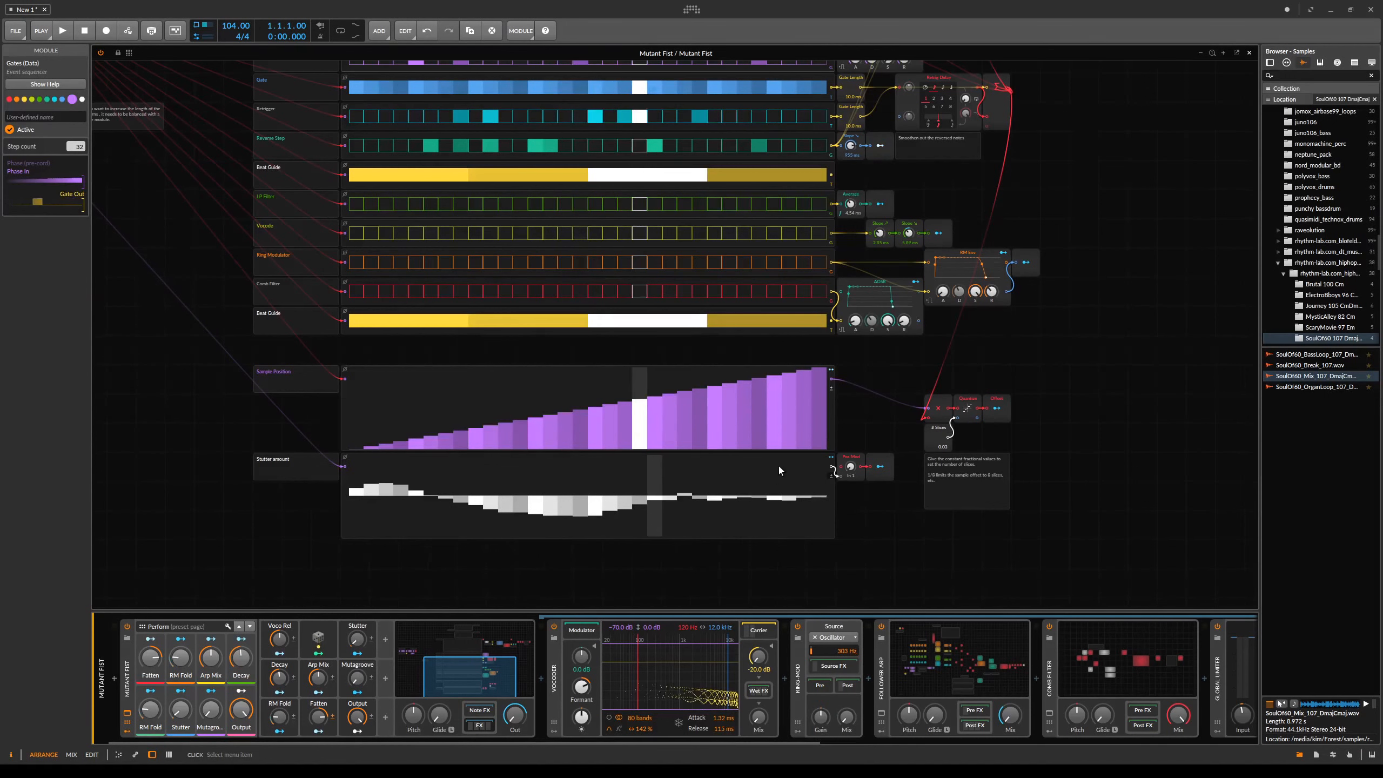
pyautogui.click(878, 502)
# - Reverse the Sample Position ramp into a descending one
pyautogui.moveTo(971, 270); pyautogui.dragTo(1021, 525)
pyautogui.click(454, 358)
pyautogui.rightClick(452, 371)
pyautogui.click(468, 421)
pyautogui.rightClick(472, 403)
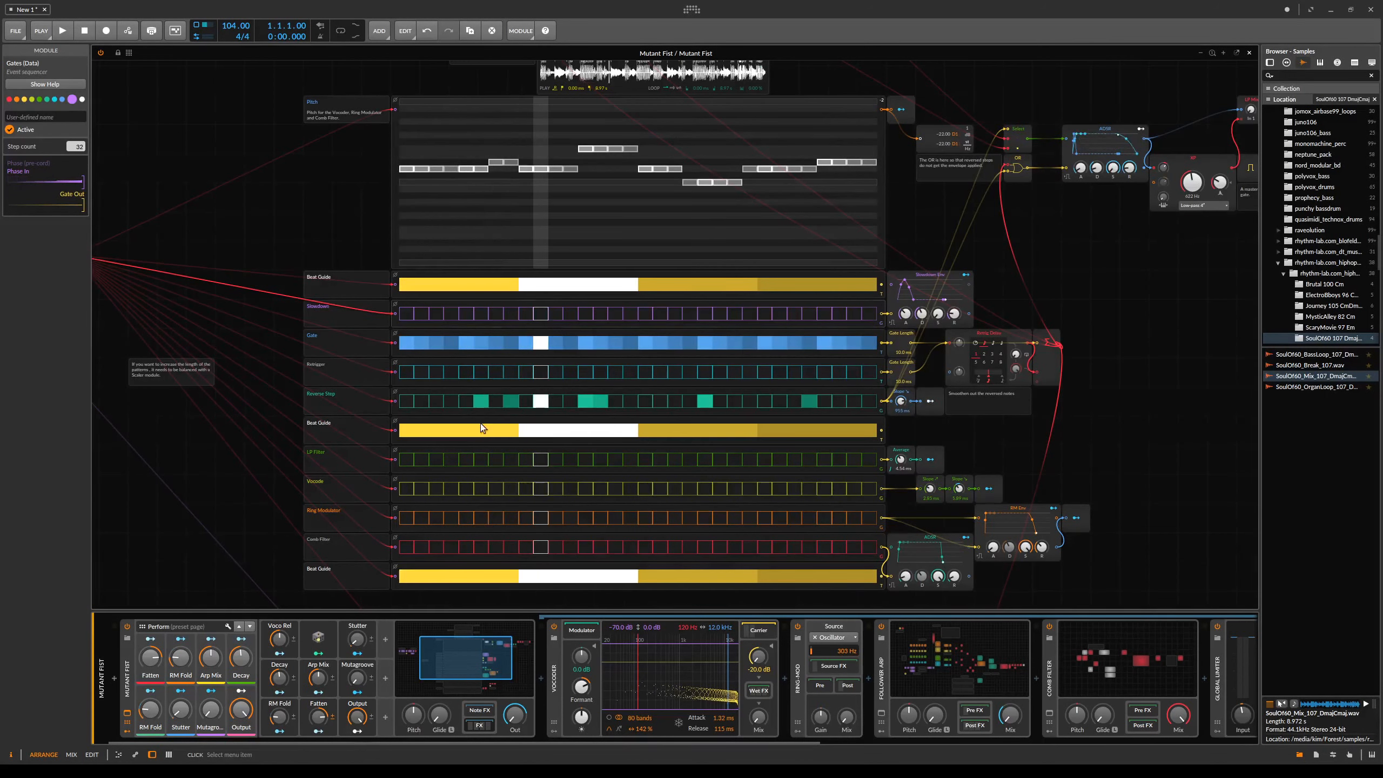
# - Draw short step groups at the start of each beat in the Vocode sequencer
pyautogui.moveTo(1065, 243); pyautogui.dragTo(1043, 468)
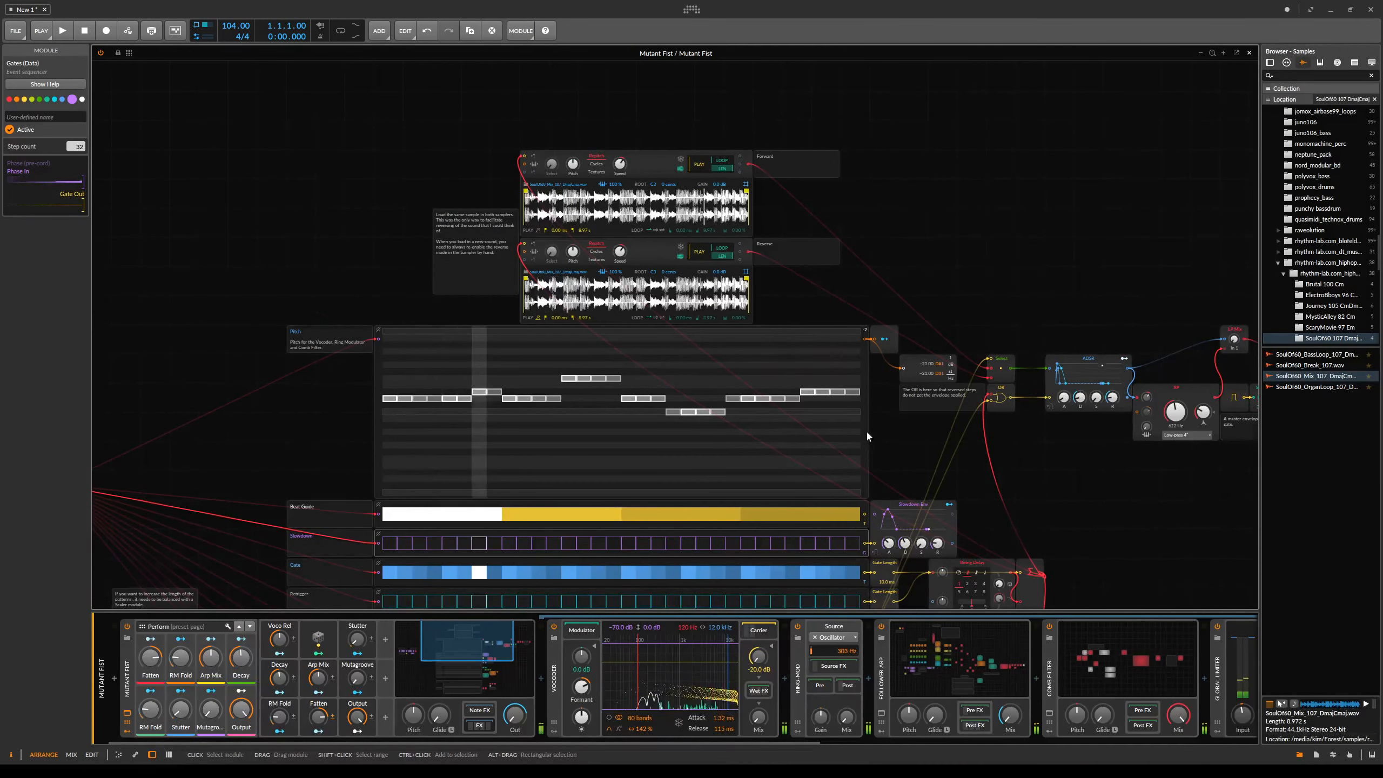
pyautogui.scroll(-10, 866, 430)
pyautogui.moveTo(469, 417); pyautogui.dragTo(485, 411)
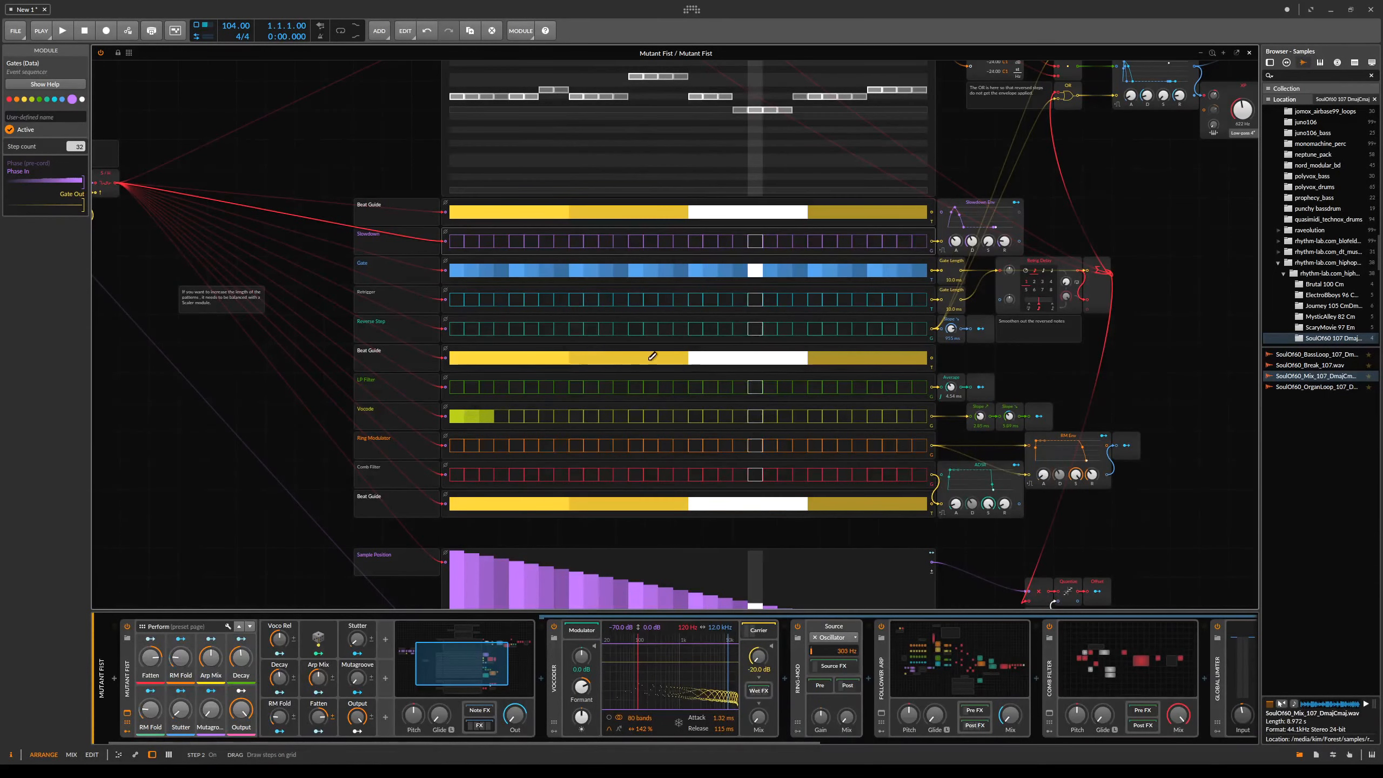
pyautogui.moveTo(577, 418); pyautogui.dragTo(593, 418)
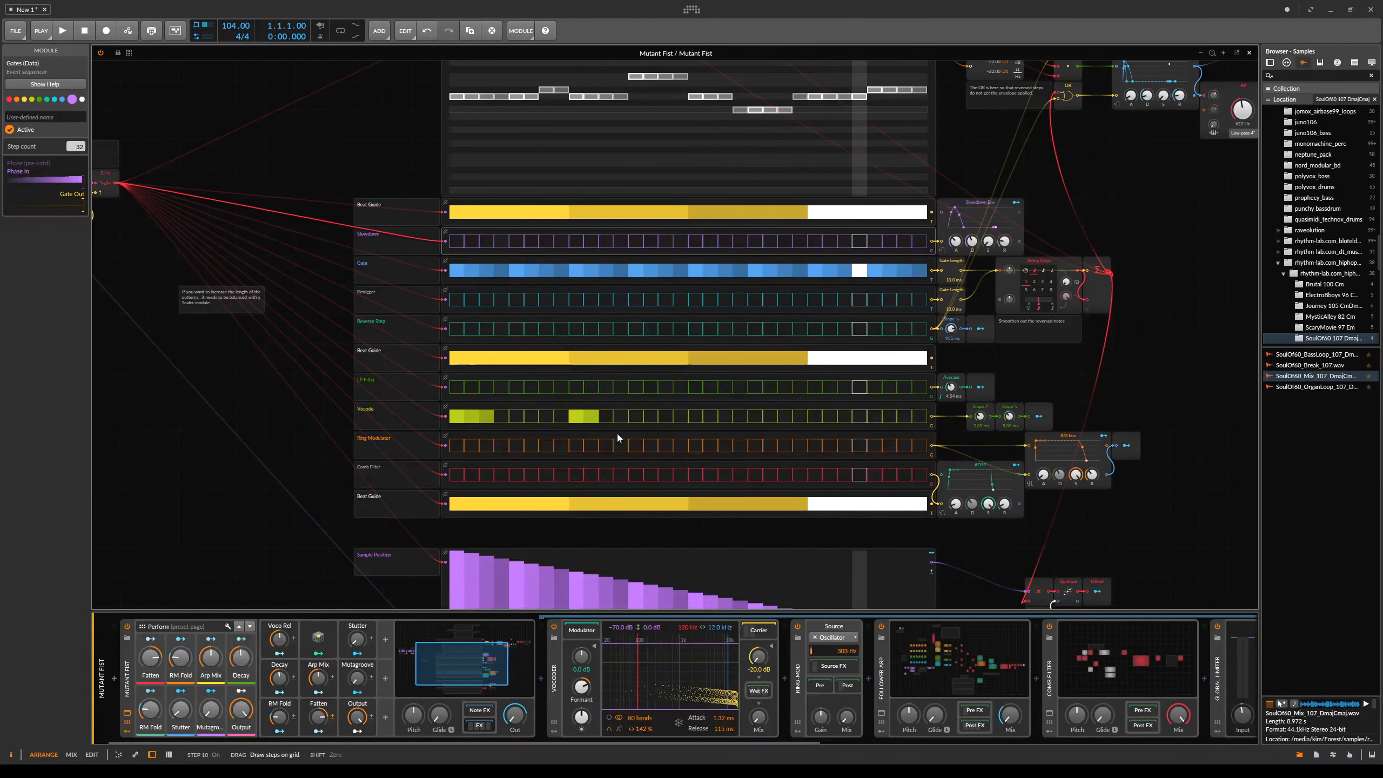
pyautogui.moveTo(693, 417); pyautogui.dragTo(711, 416)
pyautogui.moveTo(811, 417); pyautogui.dragTo(830, 417)
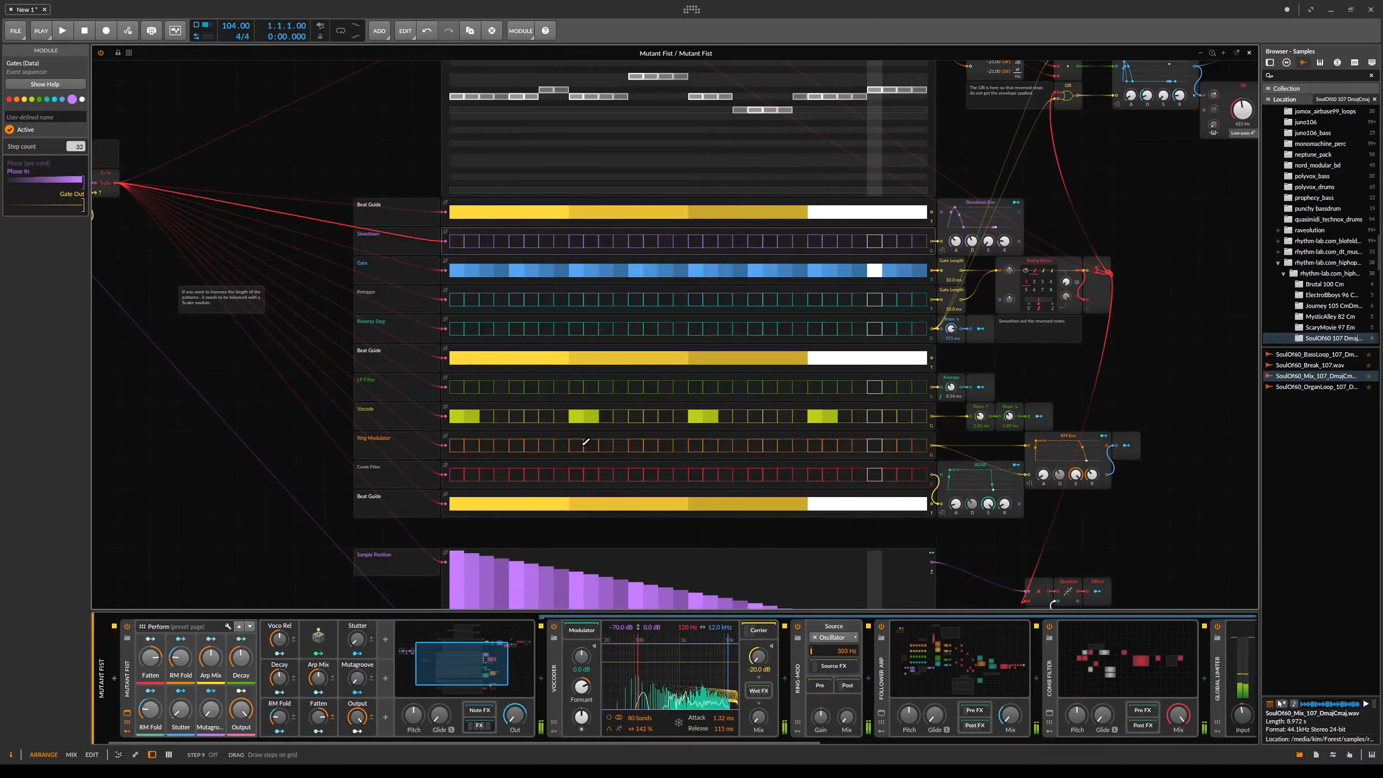
# - Set the project tempo to 152 BPM
pyautogui.scroll(6, 621, 368)
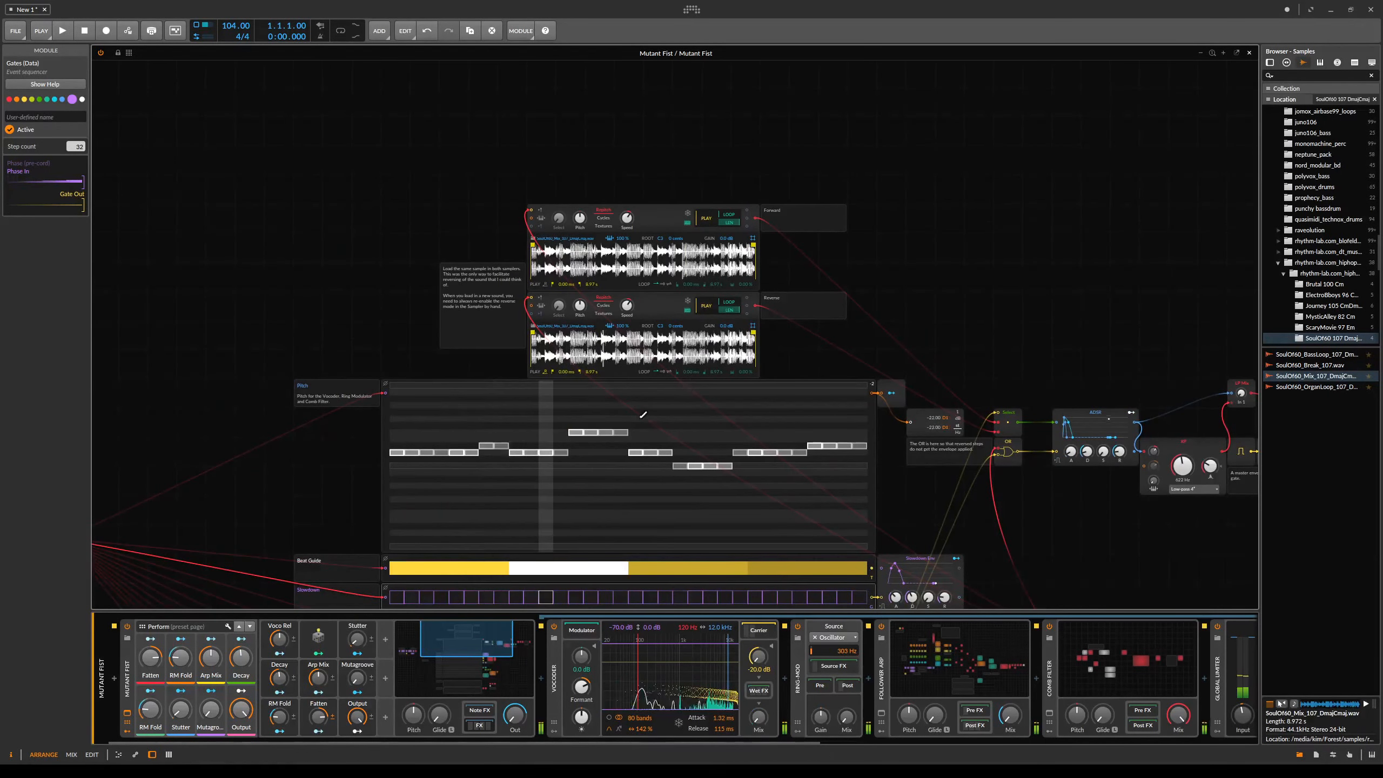
pyautogui.scroll(-4, 708, 376)
pyautogui.moveTo(235, 26); pyautogui.dragTo(235, 3)
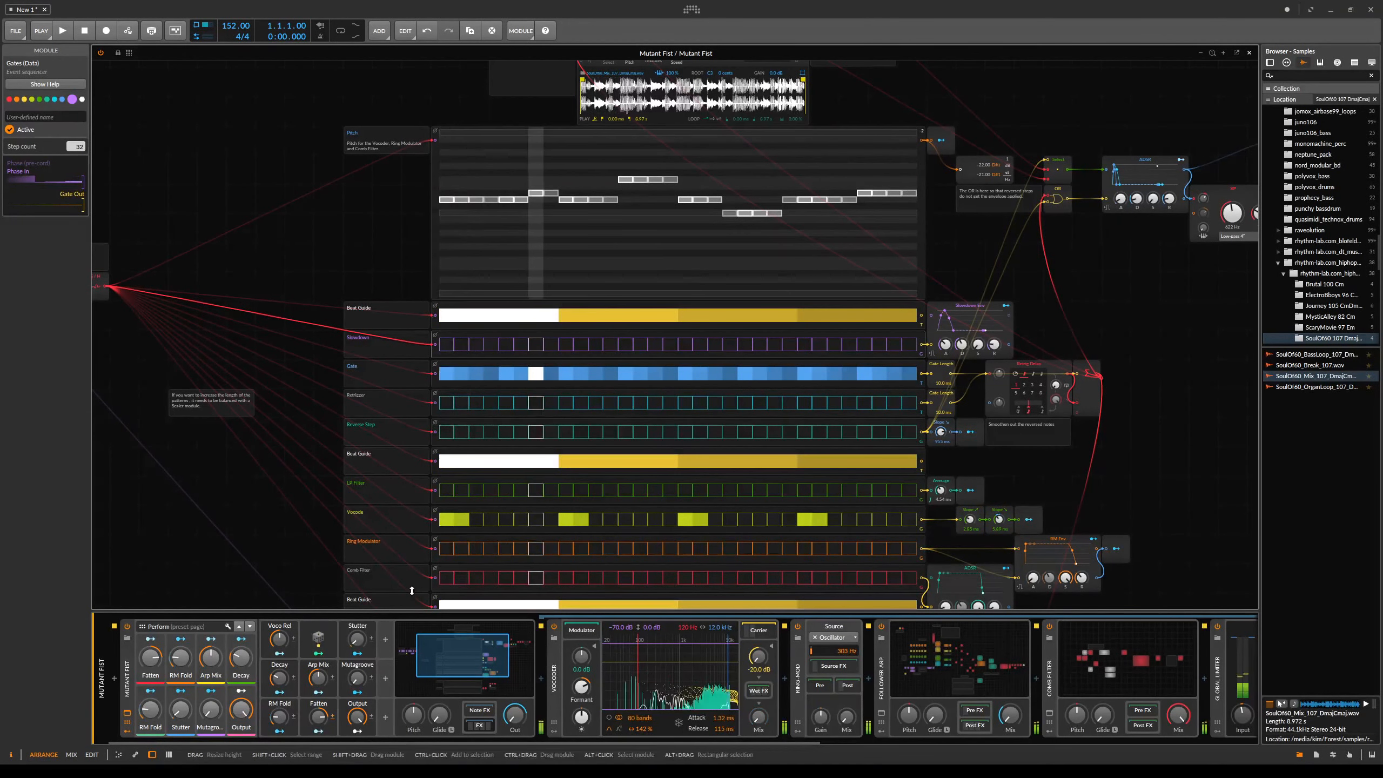
# - Draw a new pattern of active steps into the Retrigger sequencer
pyautogui.click(446, 403)
pyautogui.moveTo(447, 403); pyautogui.dragTo(470, 404)
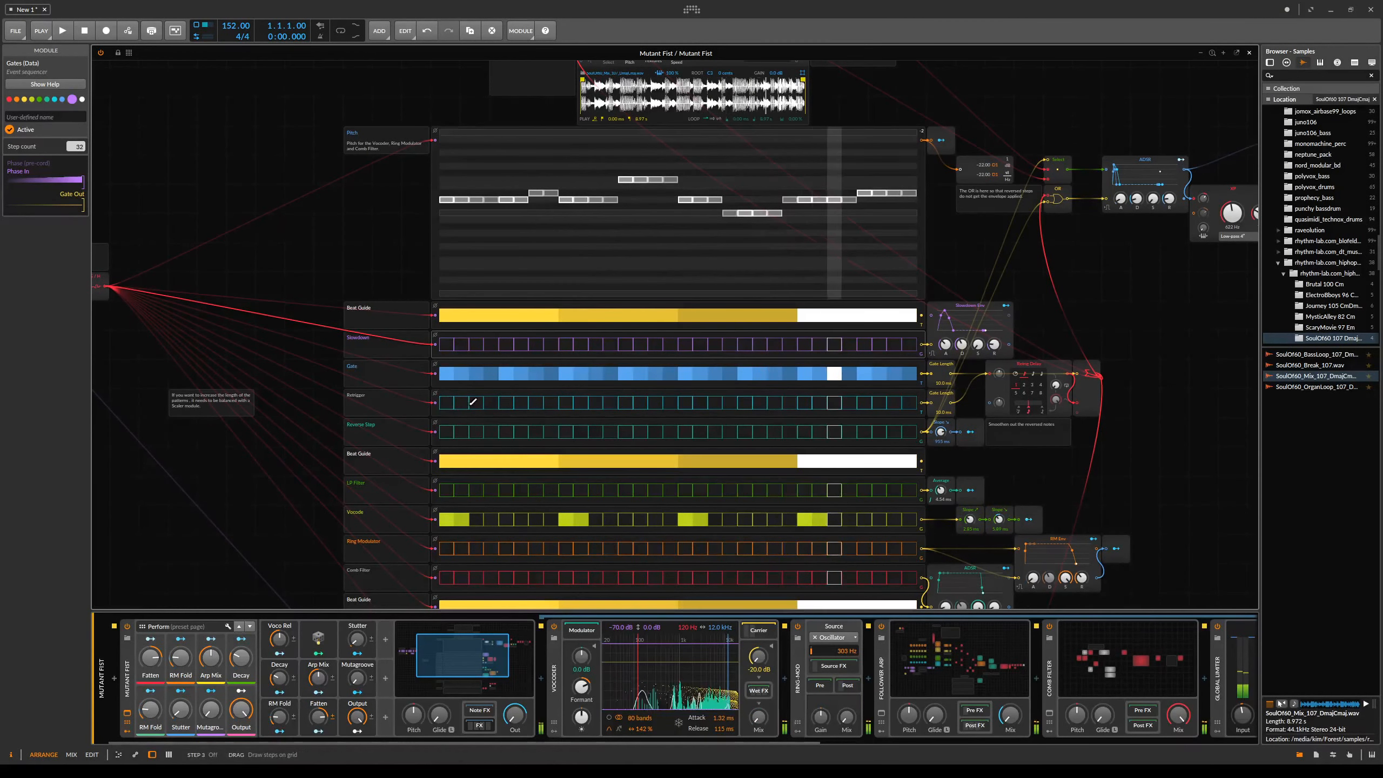
pyautogui.click(509, 401)
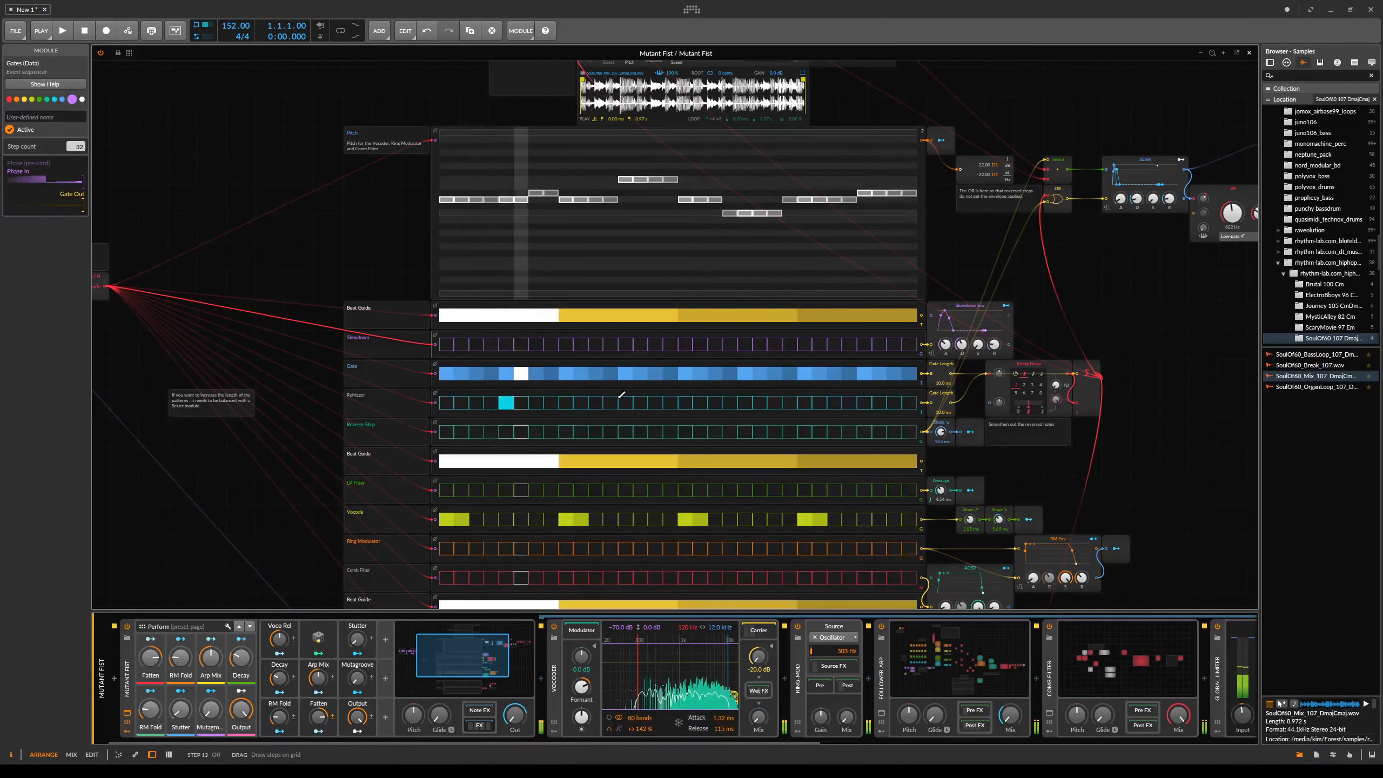
pyautogui.click(642, 402)
pyautogui.click(880, 401)
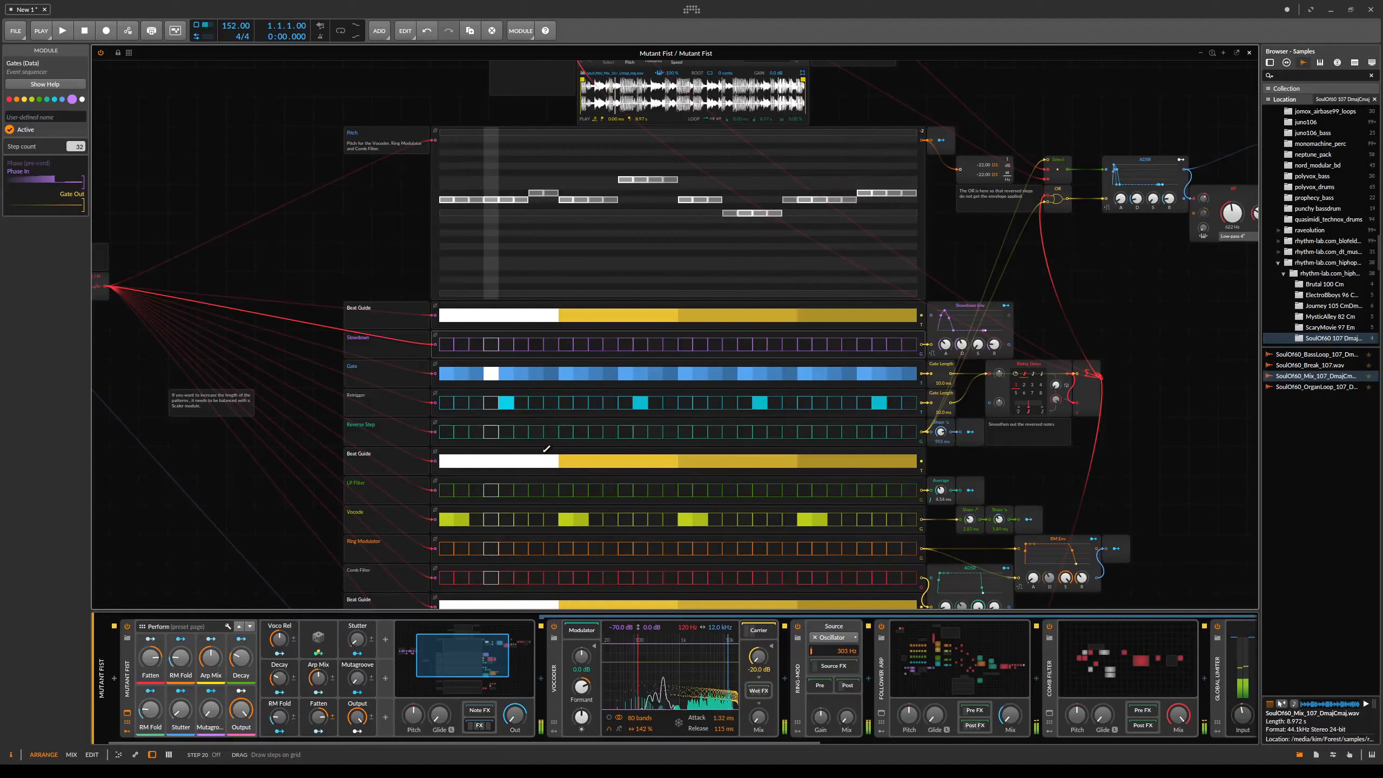
pyautogui.click(522, 403)
pyautogui.click(655, 402)
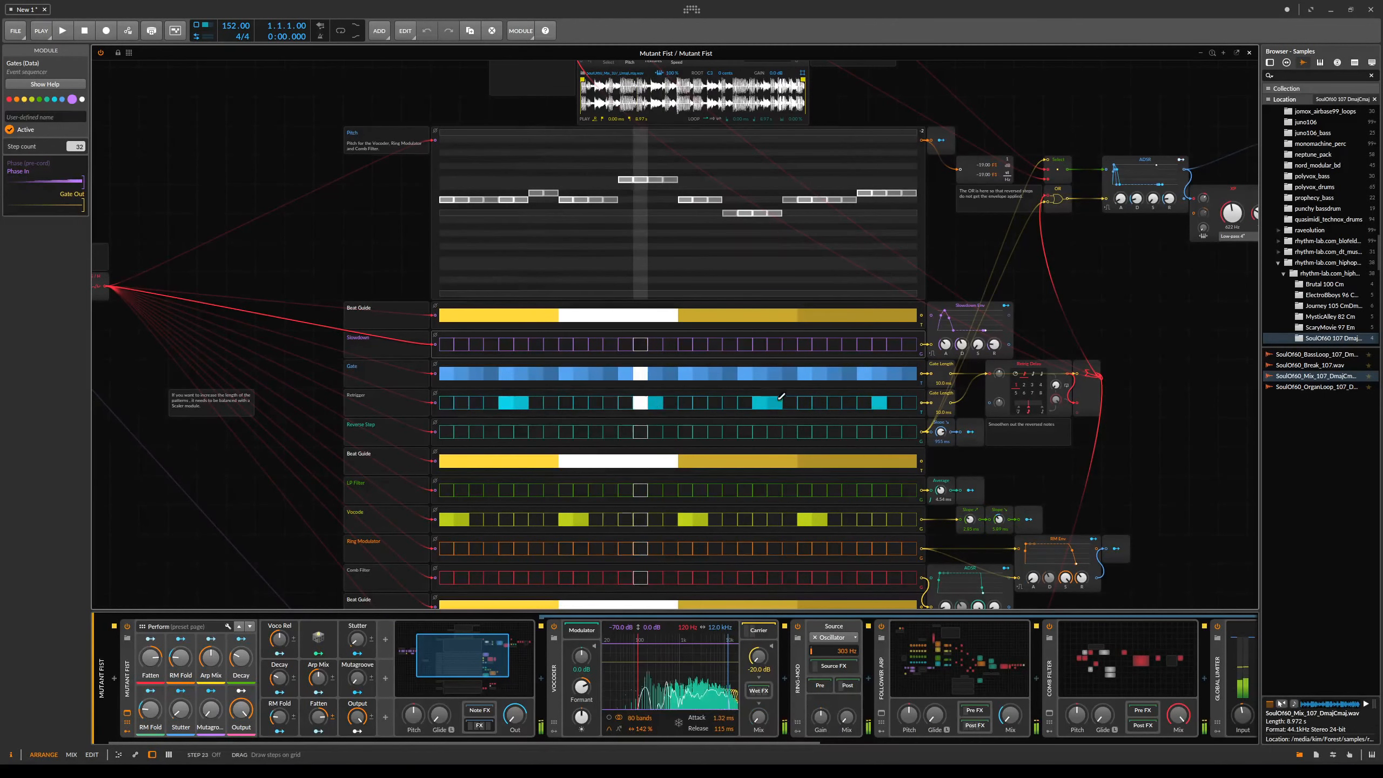
pyautogui.moveTo(887, 401); pyautogui.dragTo(901, 400)
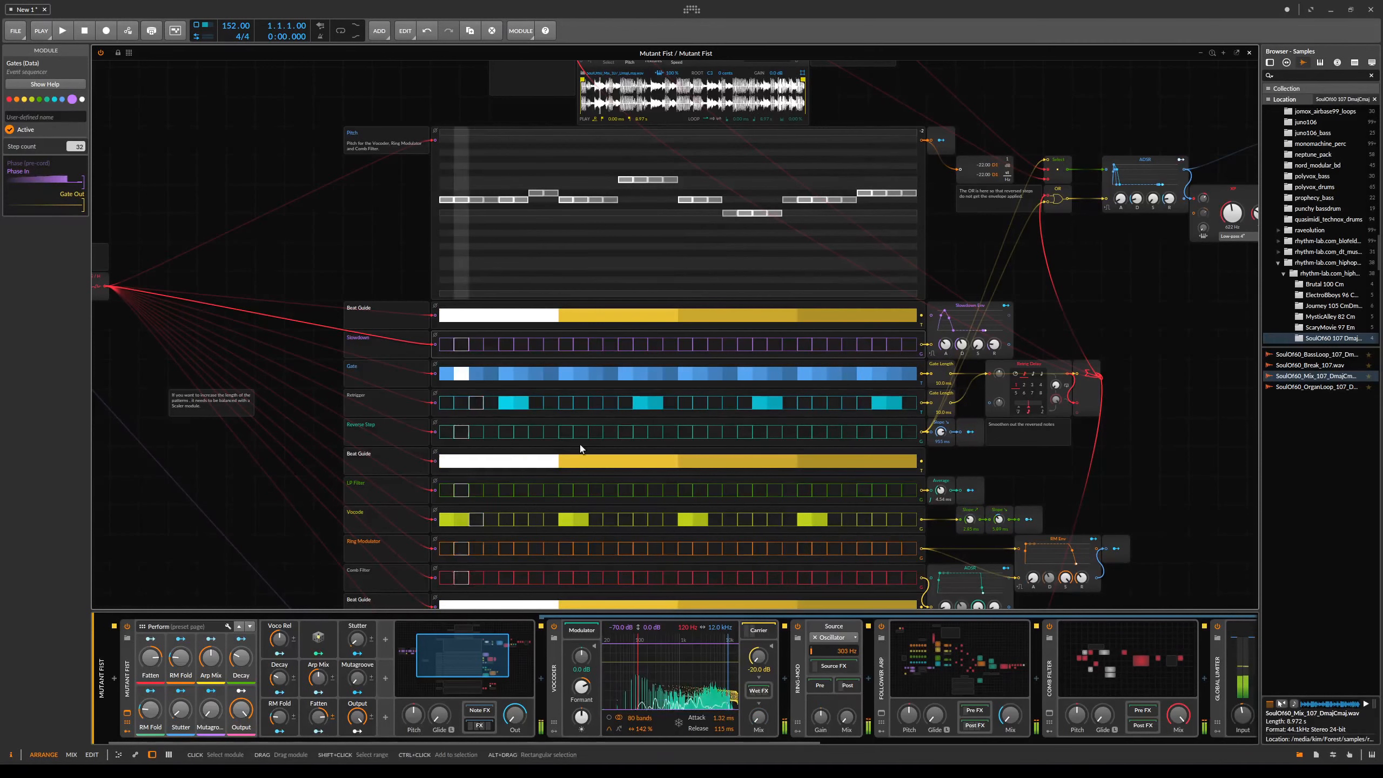
# - Draw active steps into the Reverse Step and Slowdown sequencers
pyautogui.moveTo(536, 432); pyautogui.dragTo(551, 431)
pyautogui.moveTo(677, 434); pyautogui.dragTo(687, 432)
pyautogui.moveTo(790, 432); pyautogui.dragTo(805, 432)
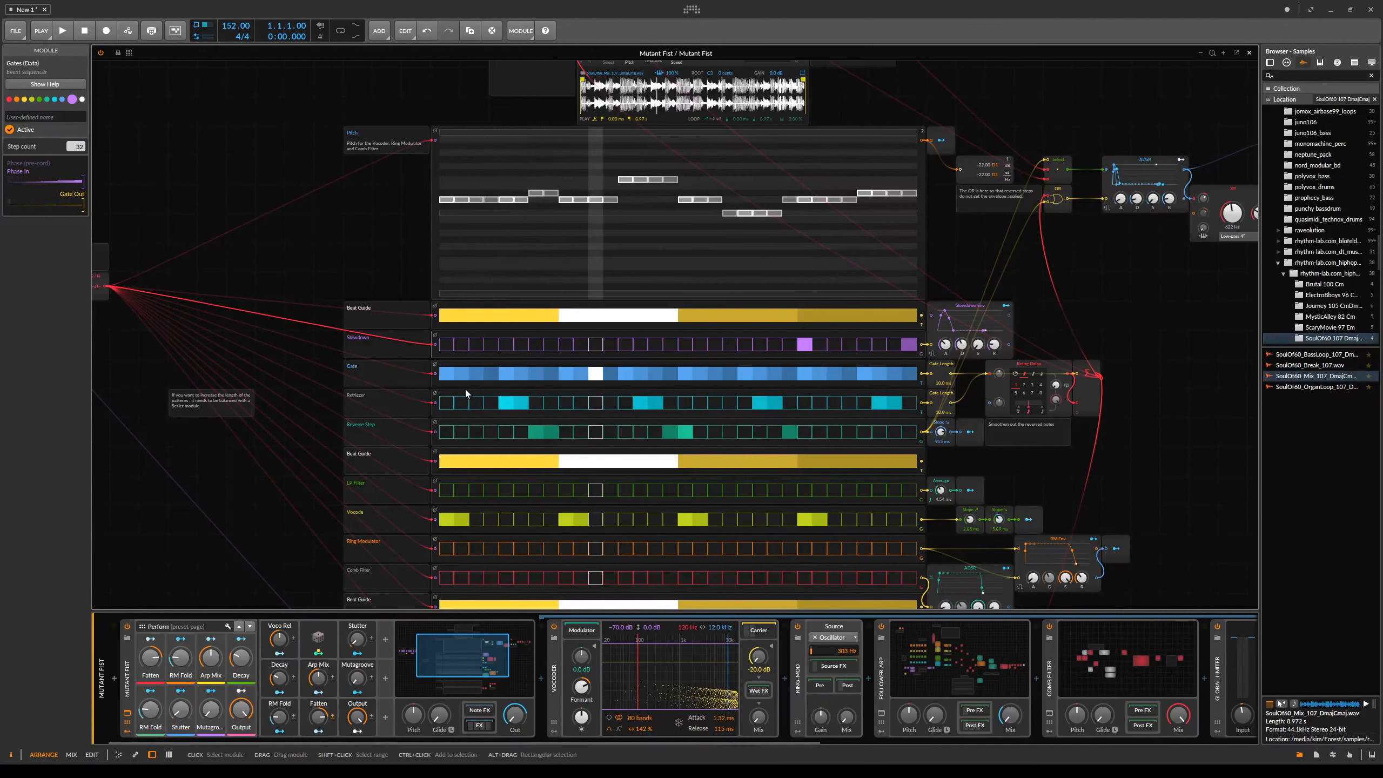
pyautogui.click(685, 432)
pyautogui.click(686, 344)
pyautogui.click(551, 344)
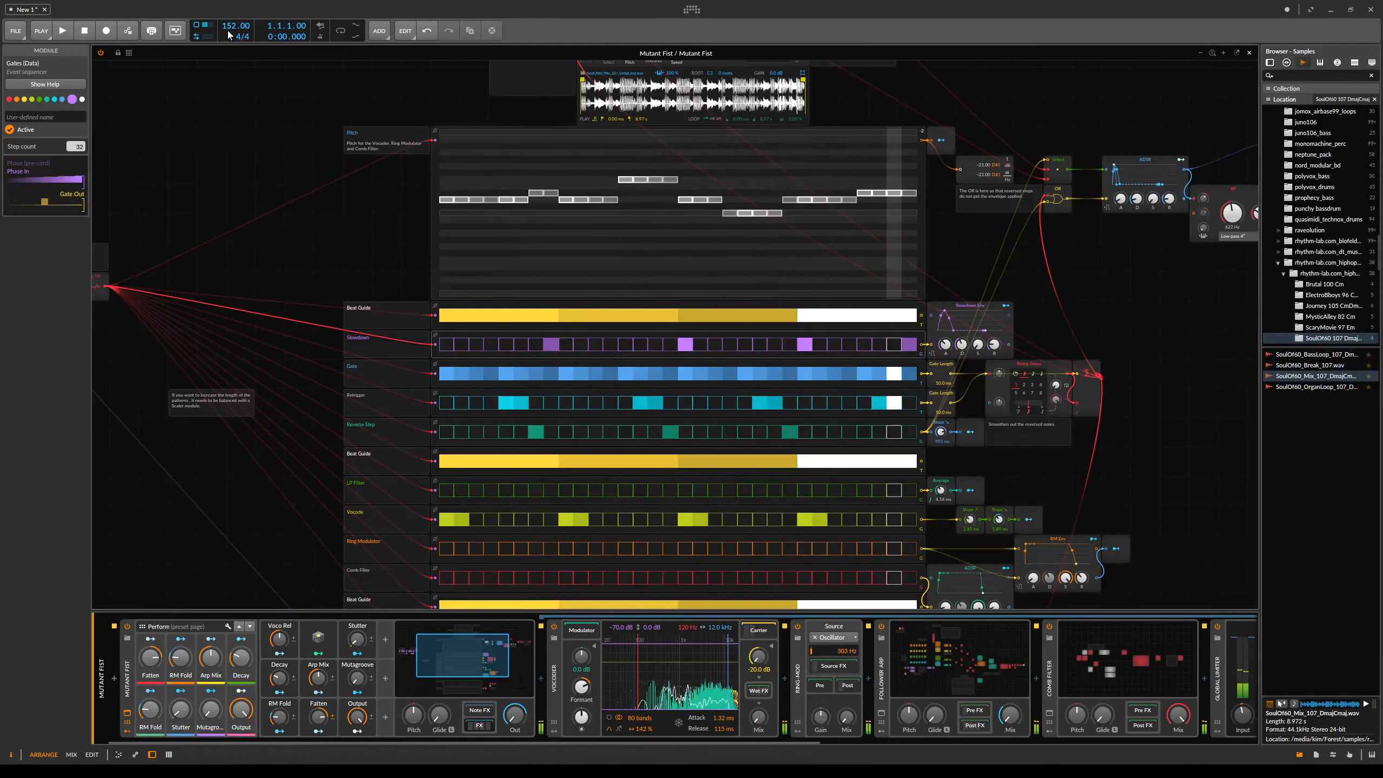
# - Set the tempo to 172 BPM and redraw the Sample Position steps as an irregular pattern
pyautogui.moveTo(229, 33); pyautogui.dragTo(229, 12)
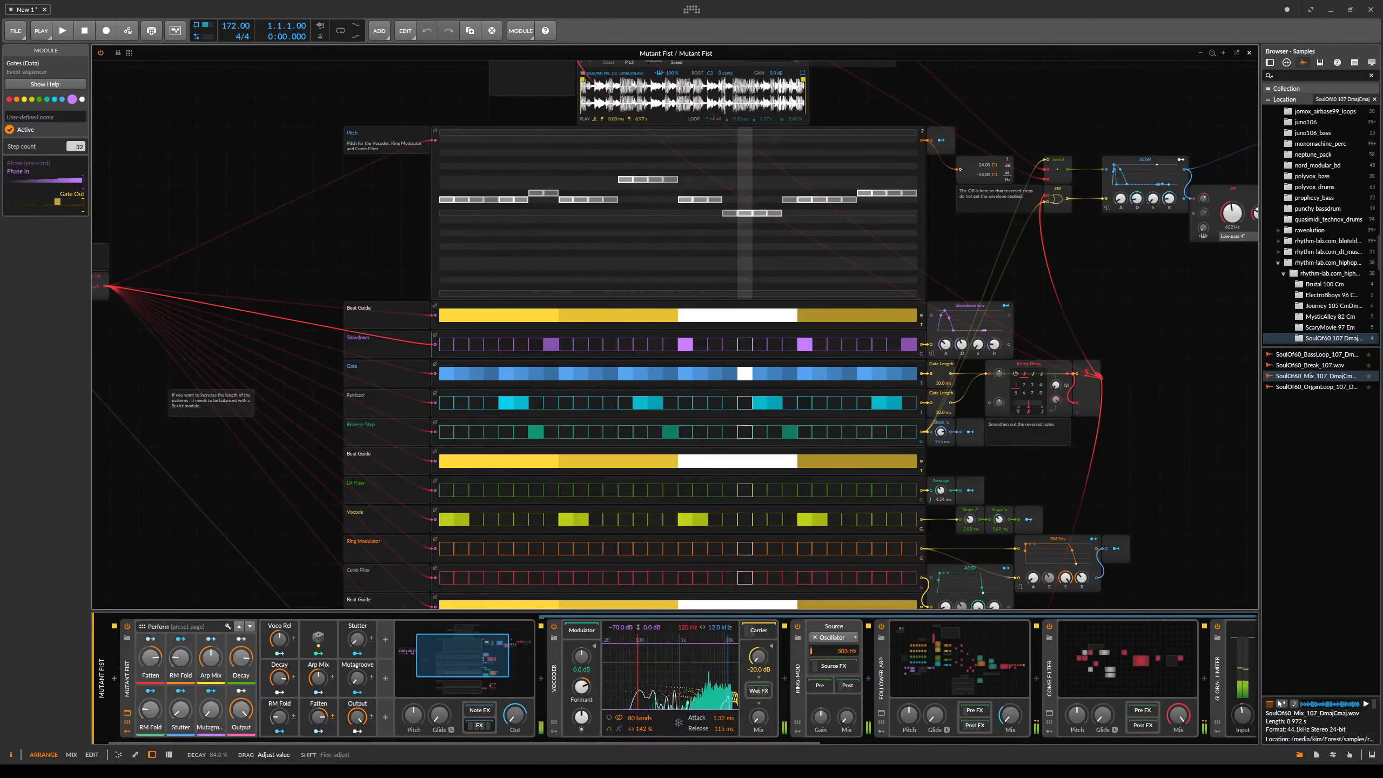
pyautogui.scroll(-5, 715, 457)
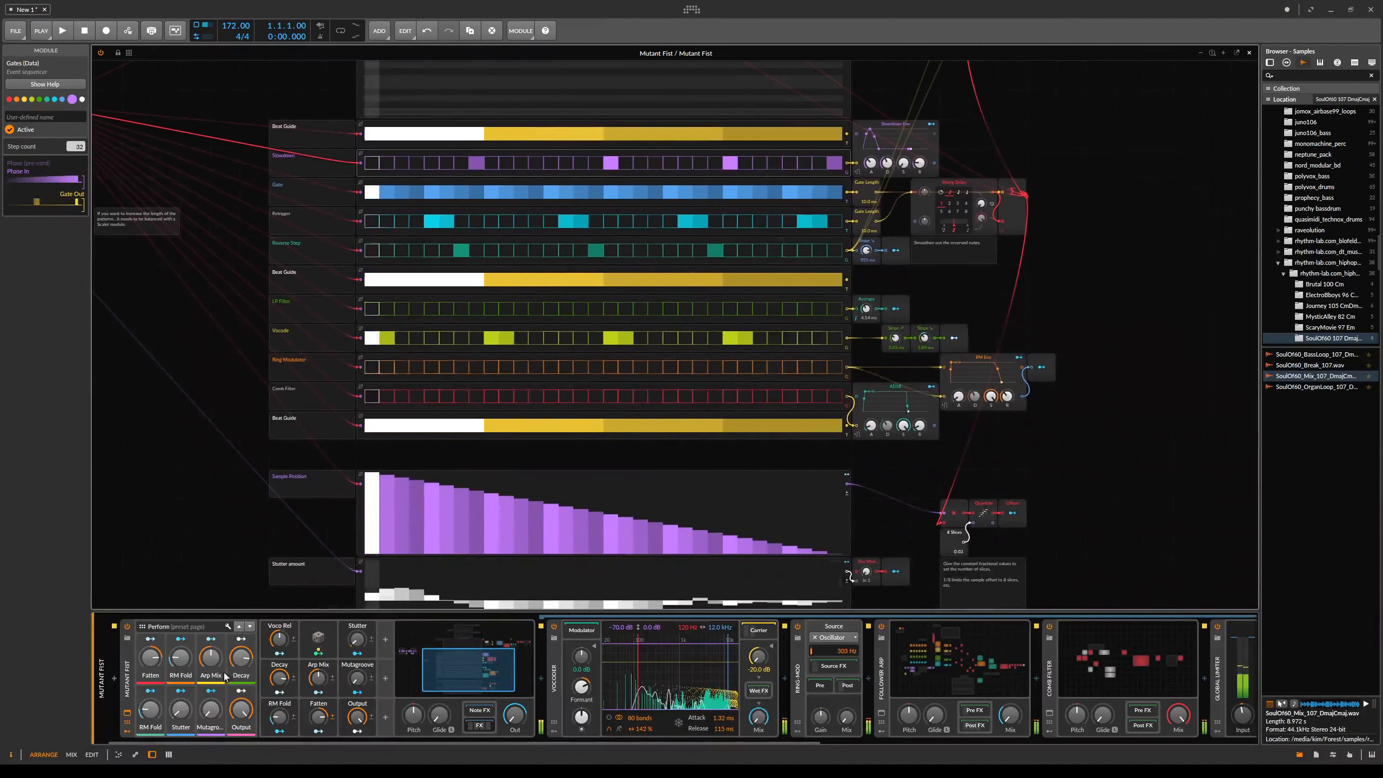
pyautogui.moveTo(381, 531)
pyautogui.mouseDown()
pyautogui.moveTo(482, 491)
pyautogui.moveTo(816, 529)
pyautogui.mouseUp()
pyautogui.scroll(-3, 766, 415)
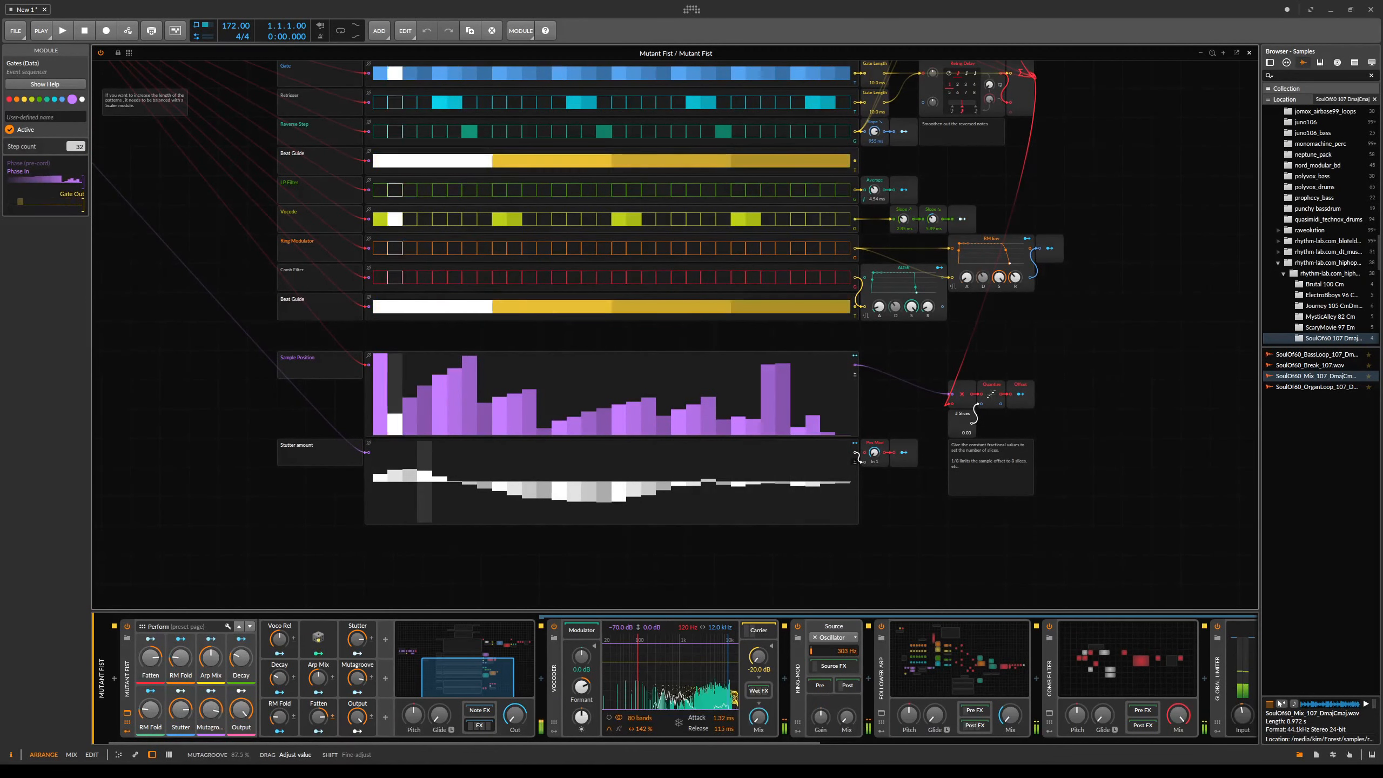
# - Toggle the Scaler and Sample/Hold phase modules off and back on
pyautogui.moveTo(776, 279); pyautogui.dragTo(853, 566)
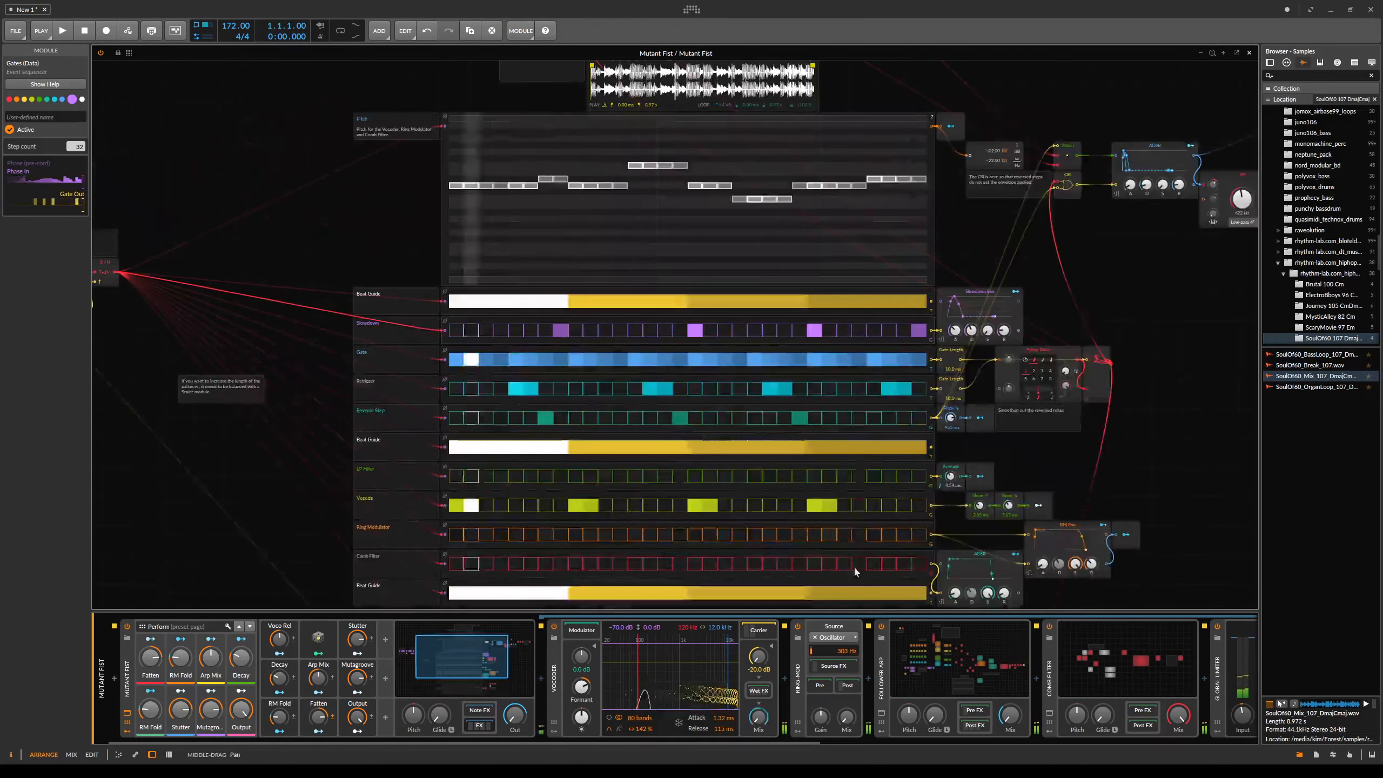
pyautogui.moveTo(163, 363); pyautogui.dragTo(379, 381)
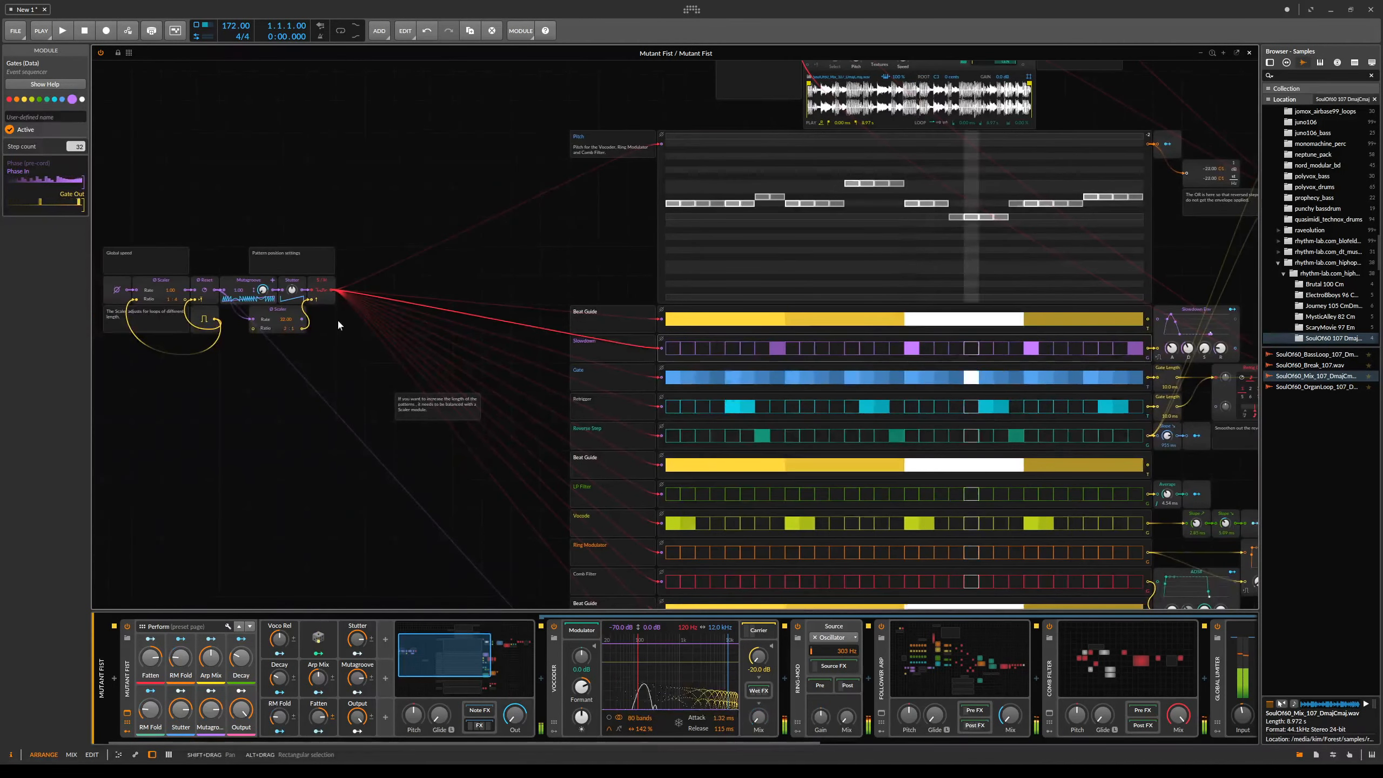
pyautogui.click(327, 298)
pyautogui.keyDown('shift'); pyautogui.click(271, 323); pyautogui.keyUp('shift')
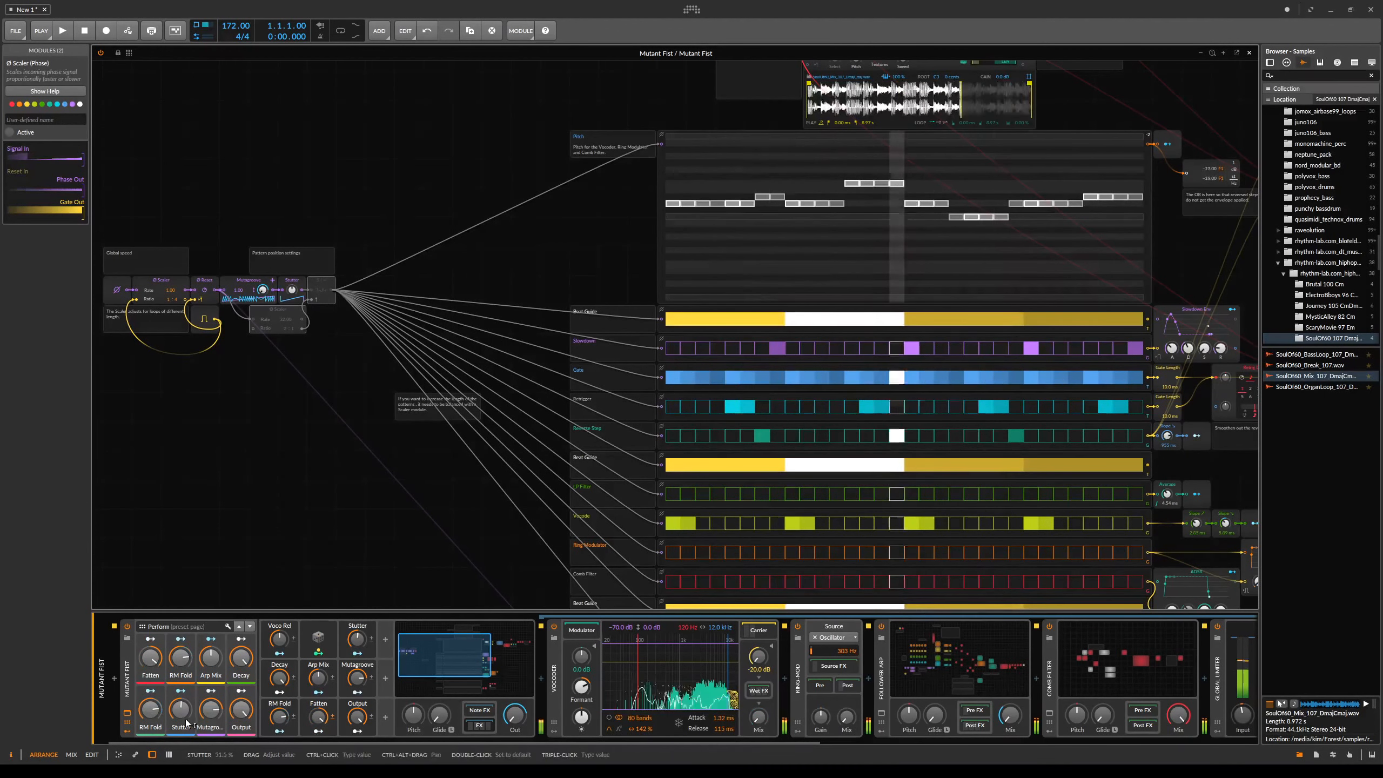
pyautogui.click(330, 300)
pyautogui.keyDown('ctrl'); pyautogui.click(280, 318); pyautogui.keyUp('ctrl')
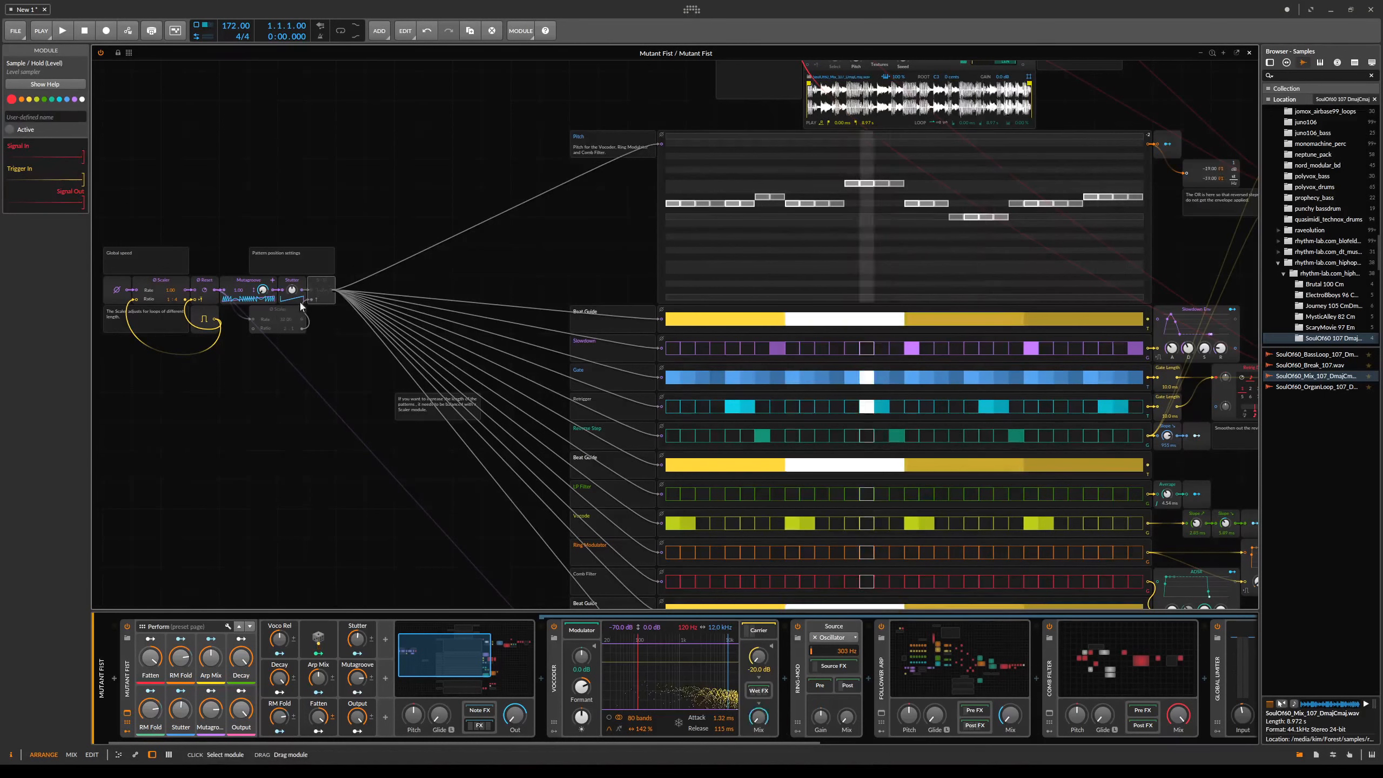
pyautogui.keyDown('ctrl'); pyautogui.click(276, 316); pyautogui.keyUp('ctrl')
pyautogui.hotkey('alt', 'a')
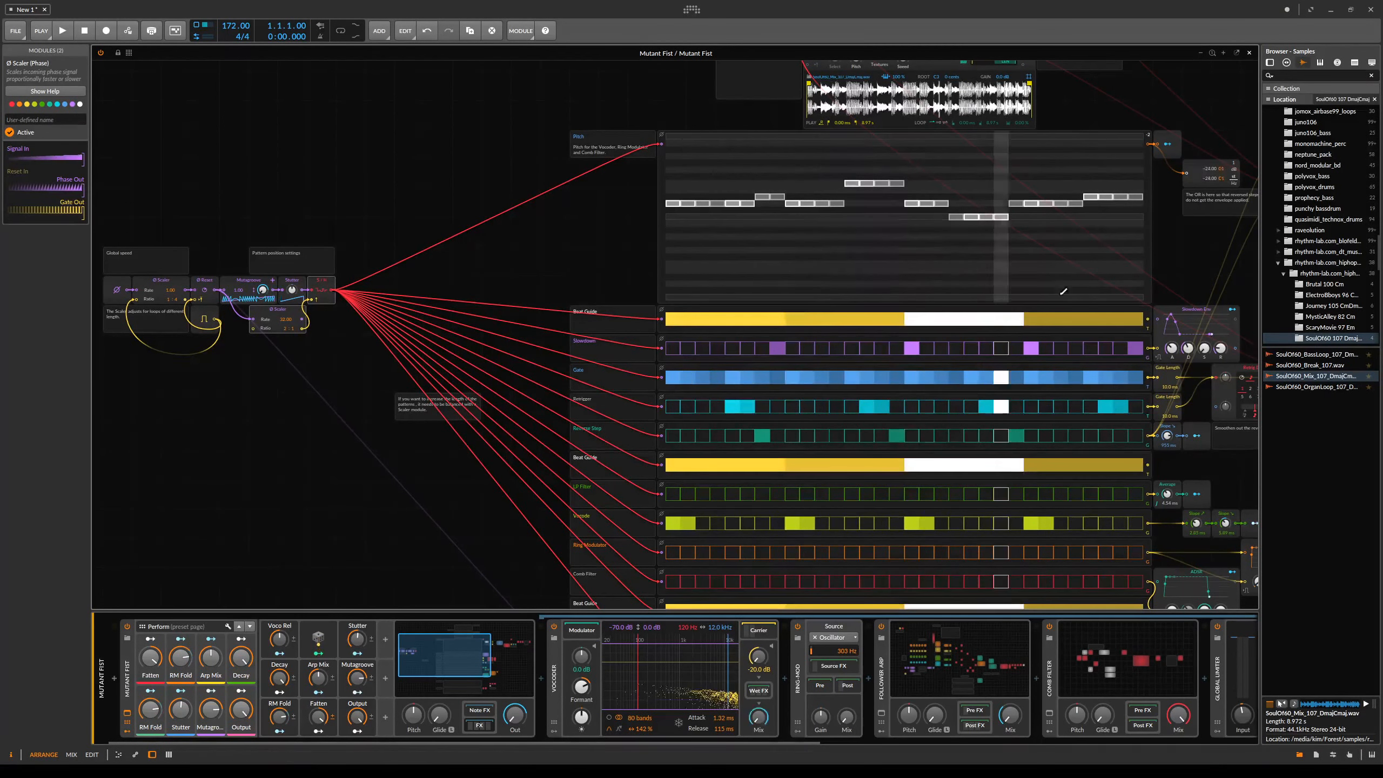
pyautogui.moveTo(1081, 288); pyautogui.dragTo(606, 376)
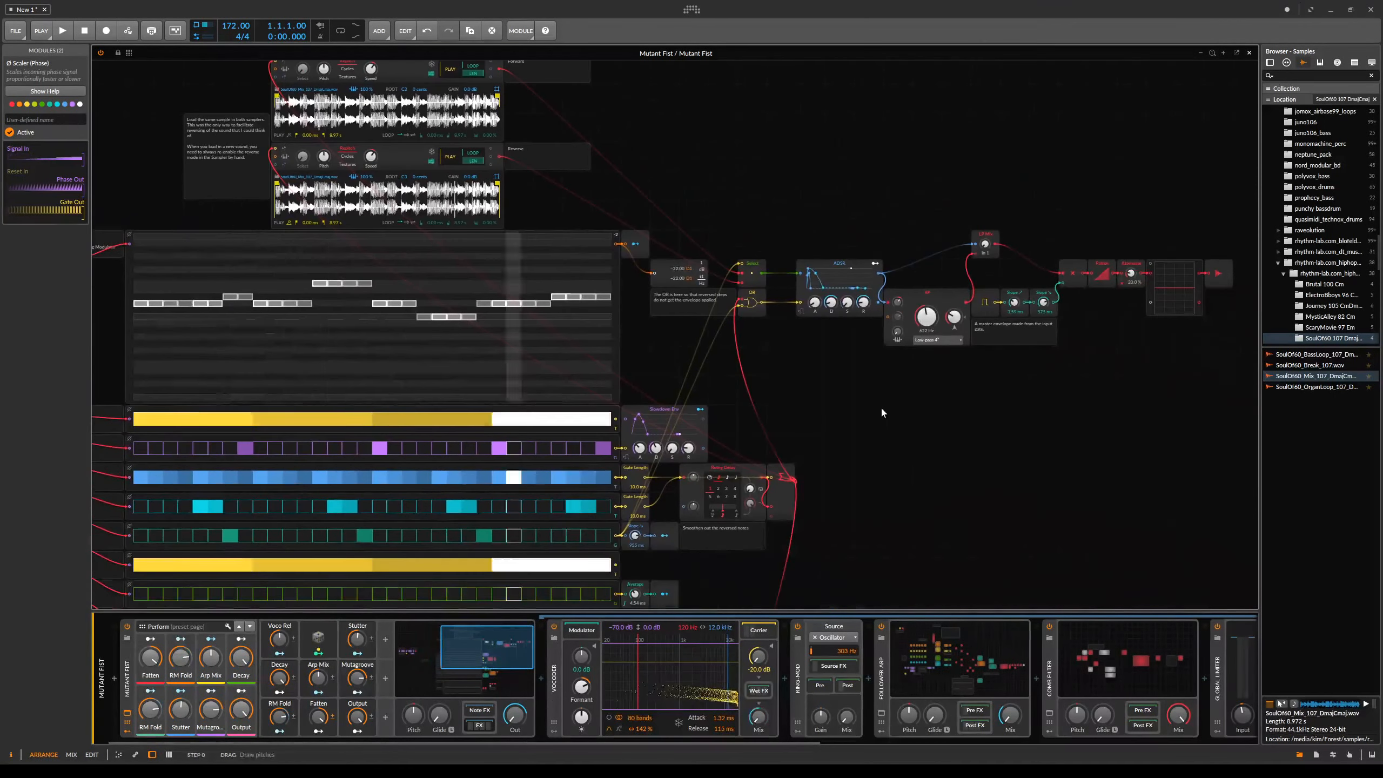